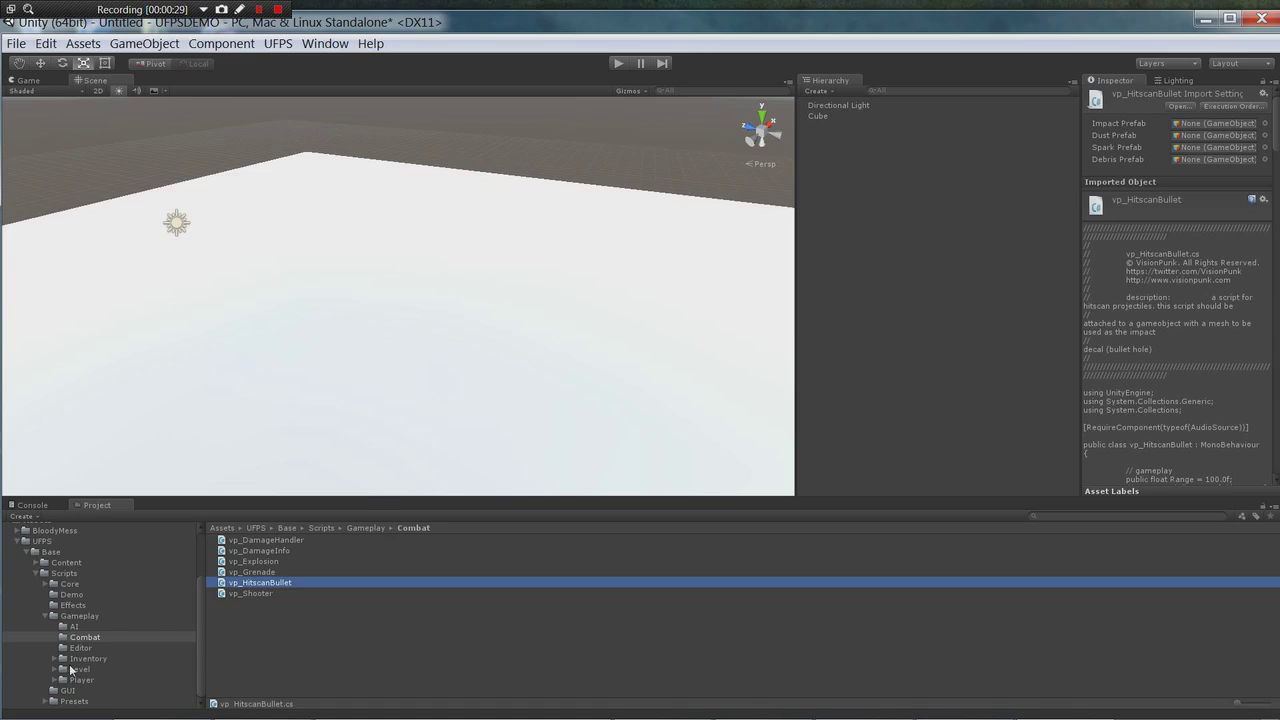
Add the HeroHDWeapons prefab from UFPS/Base/Content/Prefabs/Players to the scene, on the white cube surface
click(28, 552)
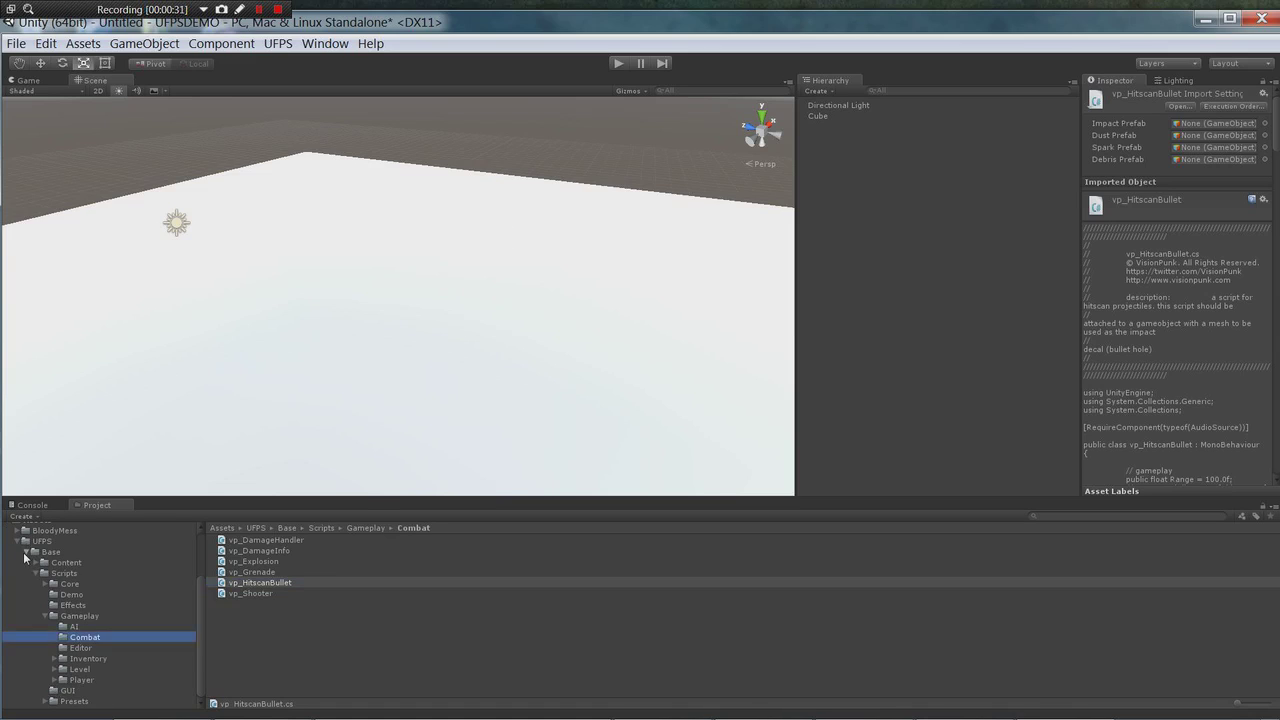
click(27, 623)
click(35, 645)
click(35, 634)
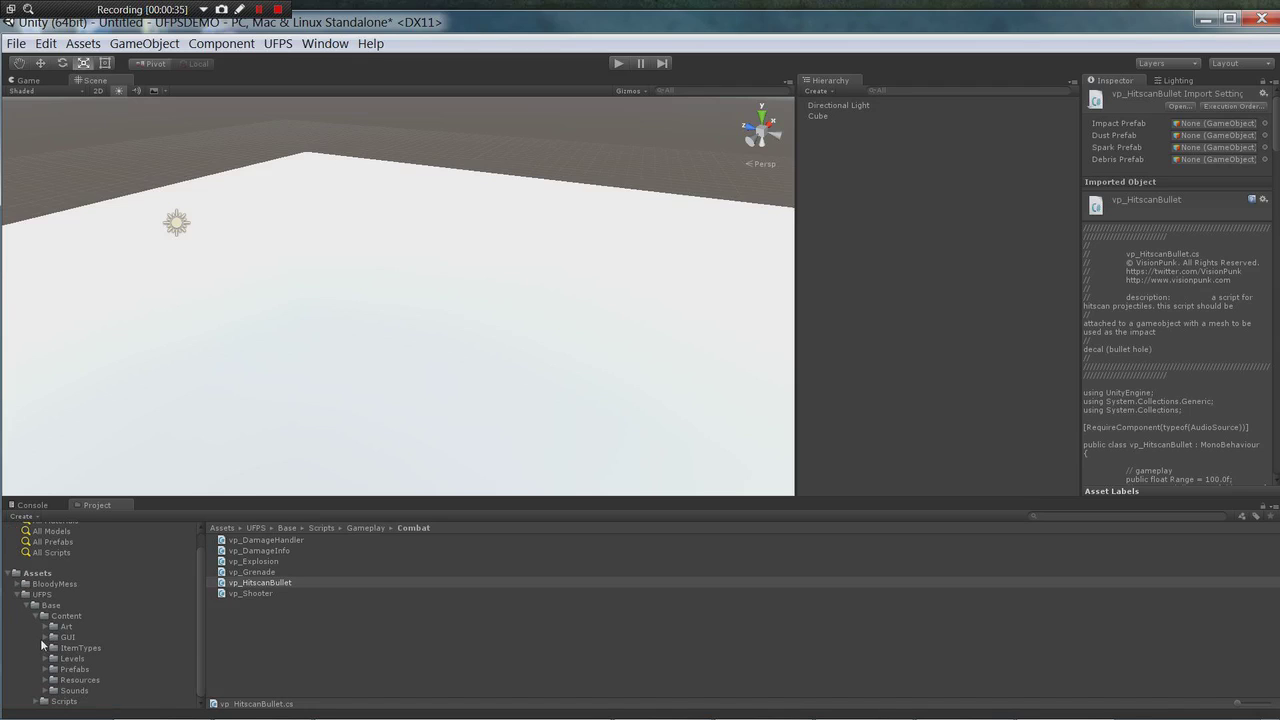
click(45, 669)
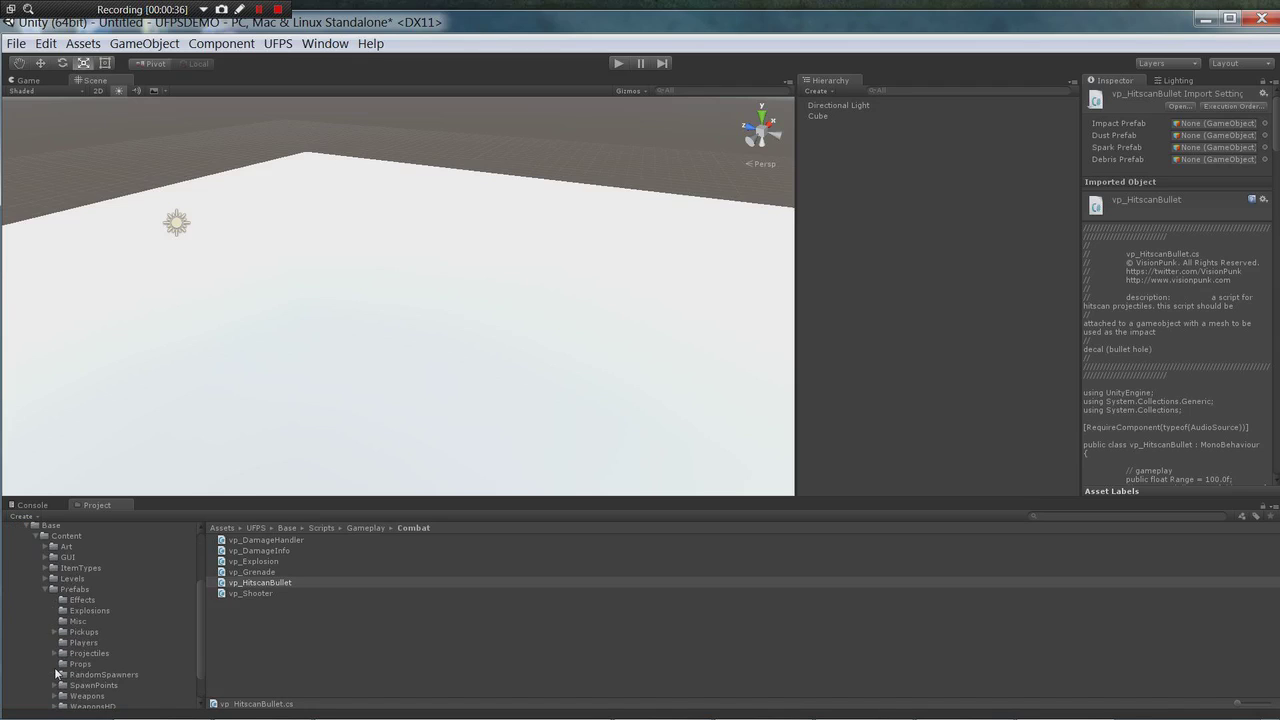
click(80, 643)
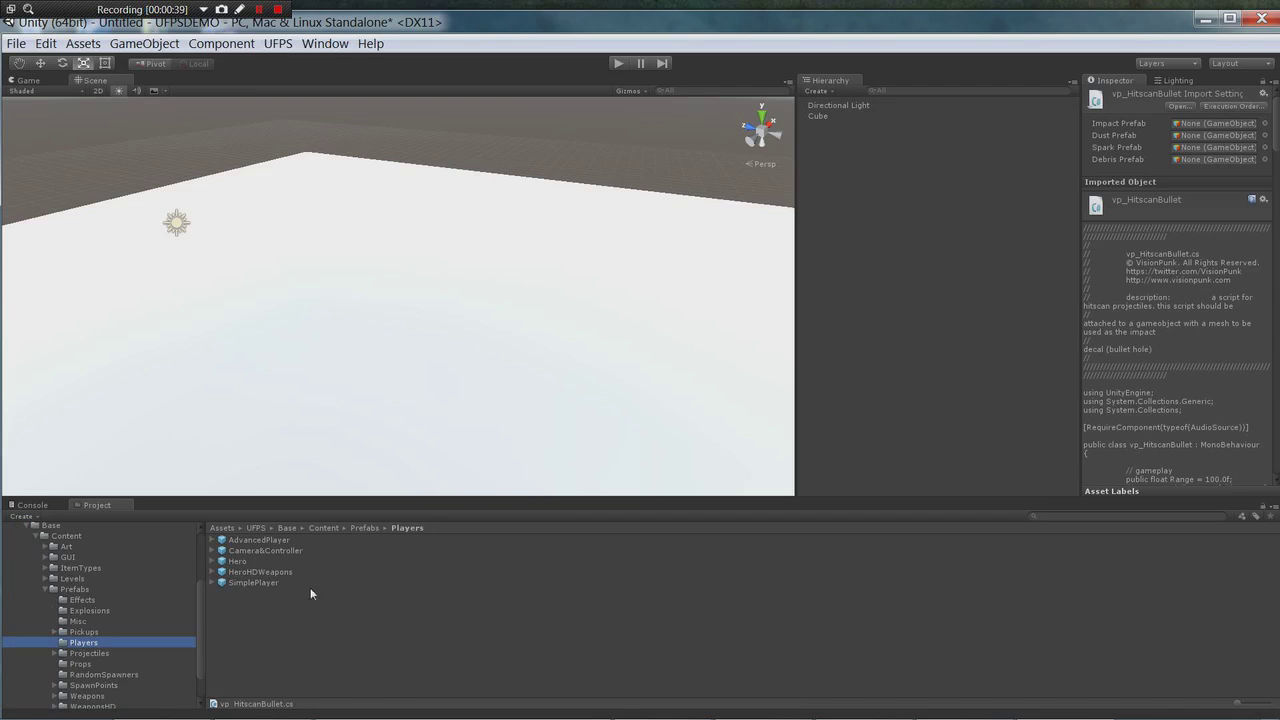
drag(270, 571, 584, 294)
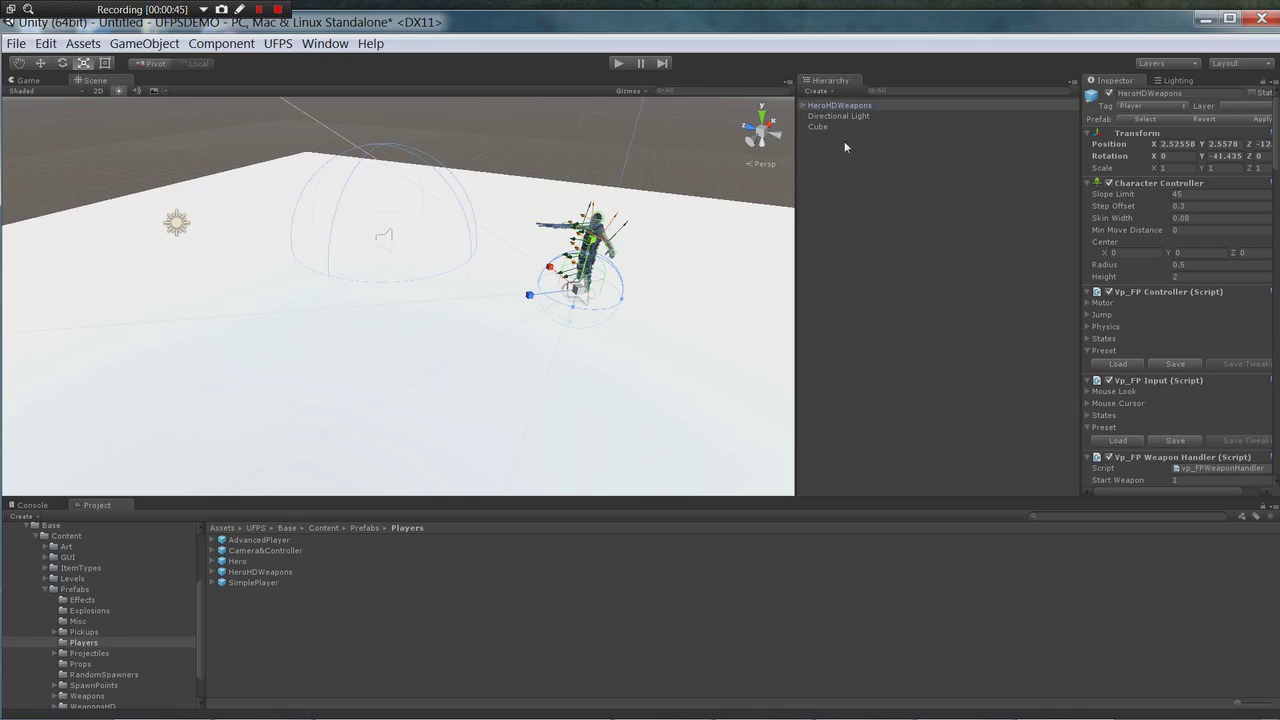
Set the Bullets units to 99 in the item records of HeroHDWeapons' Vp_Player Inventory component
click(803, 105)
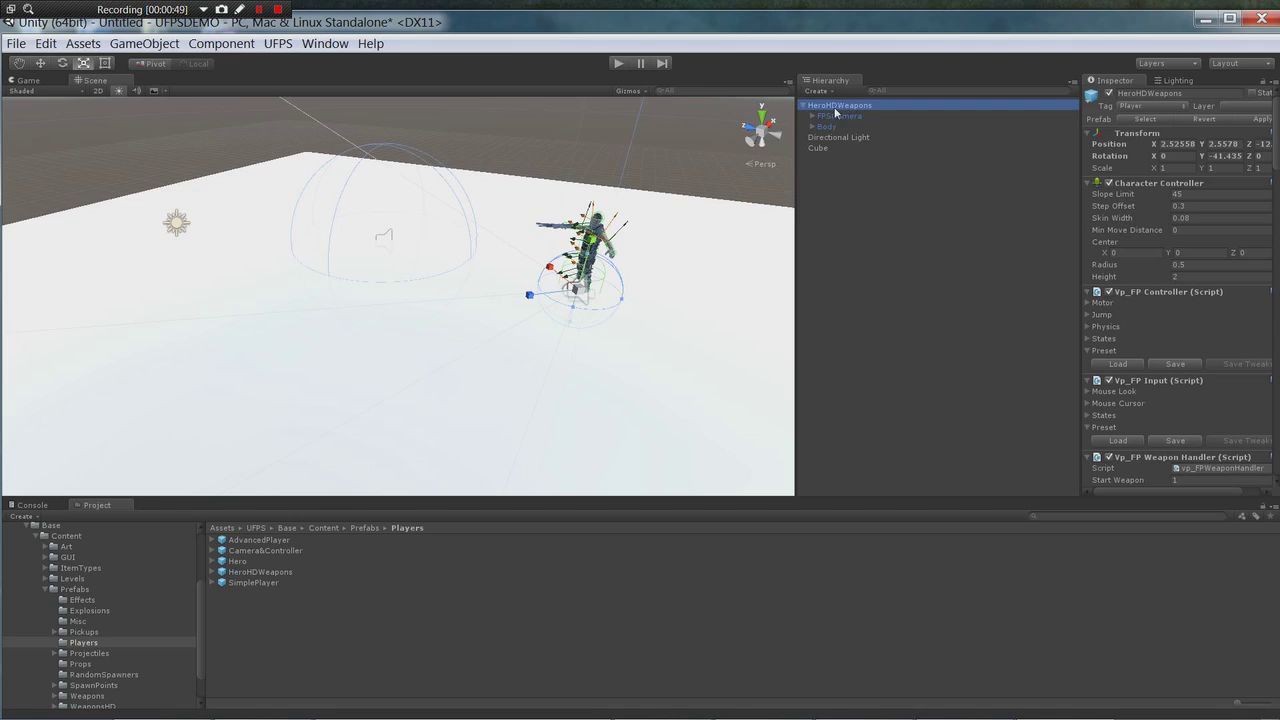
scroll(1226, 344, down, 15)
drag(1276, 241, 1275, 476)
click(1087, 404)
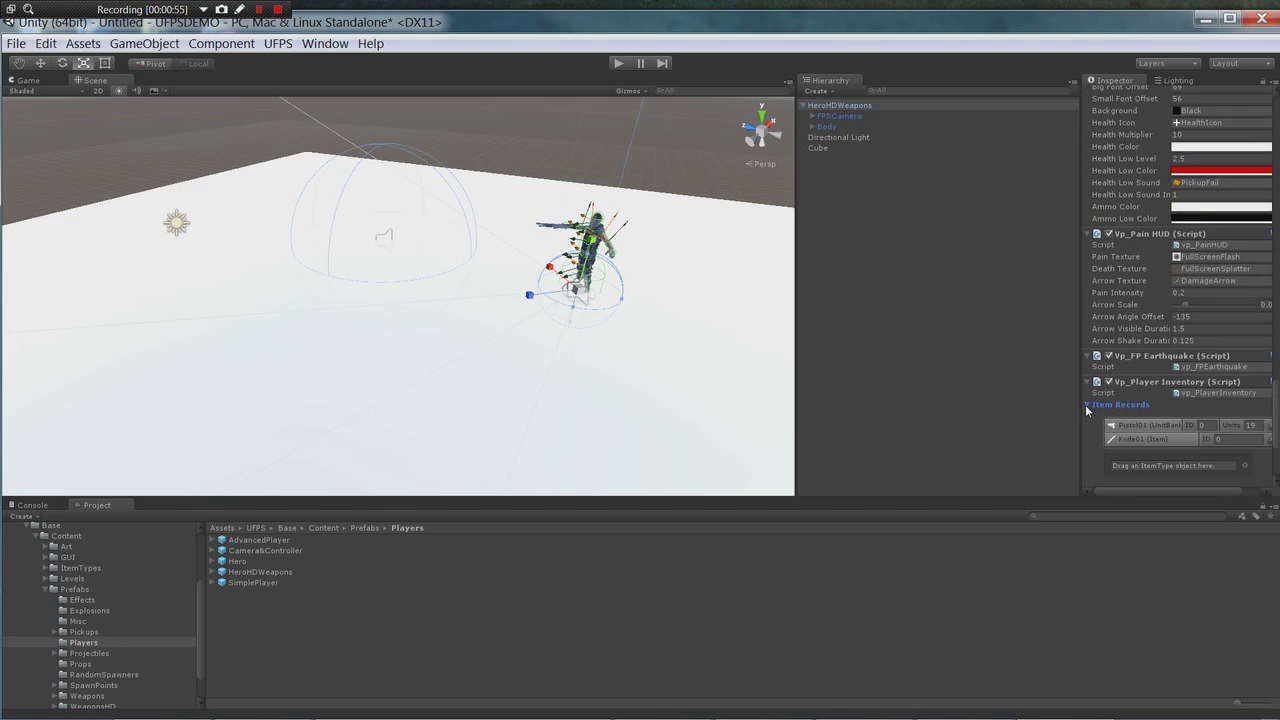
scroll(1085, 410, down, 6)
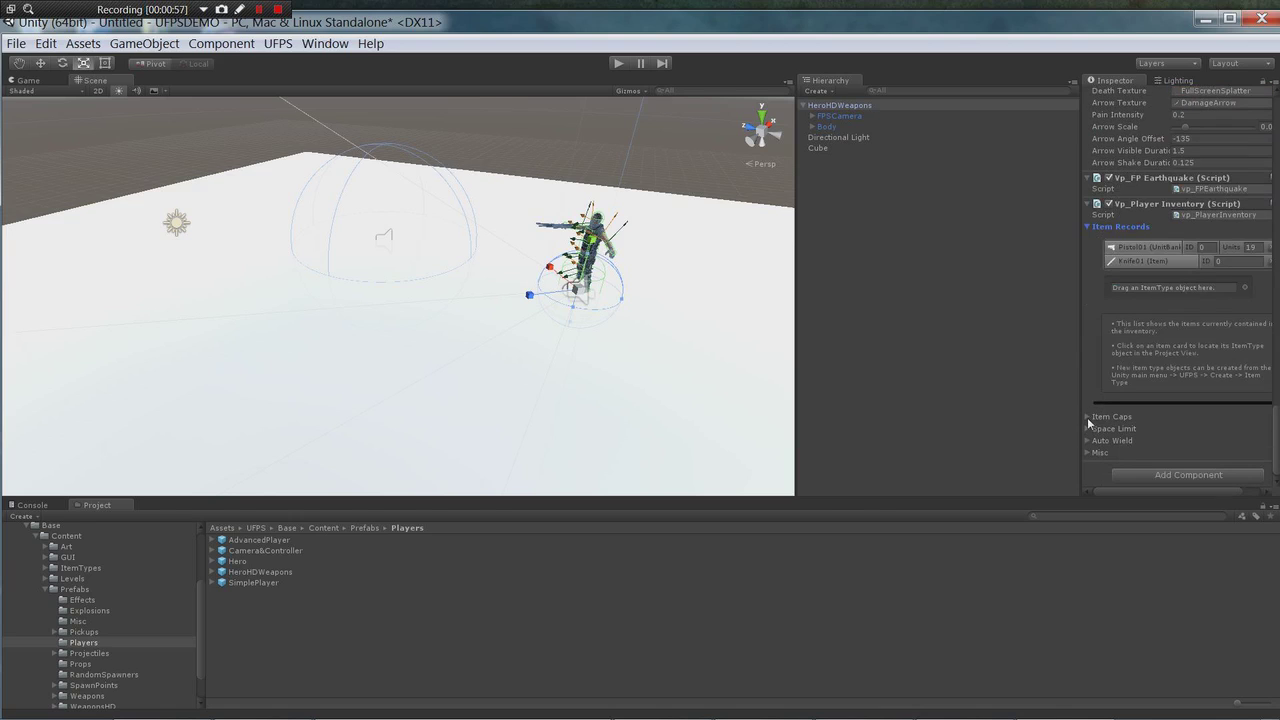
click(1087, 416)
click(1087, 416)
scroll(1092, 376, up, 2)
click(1257, 287)
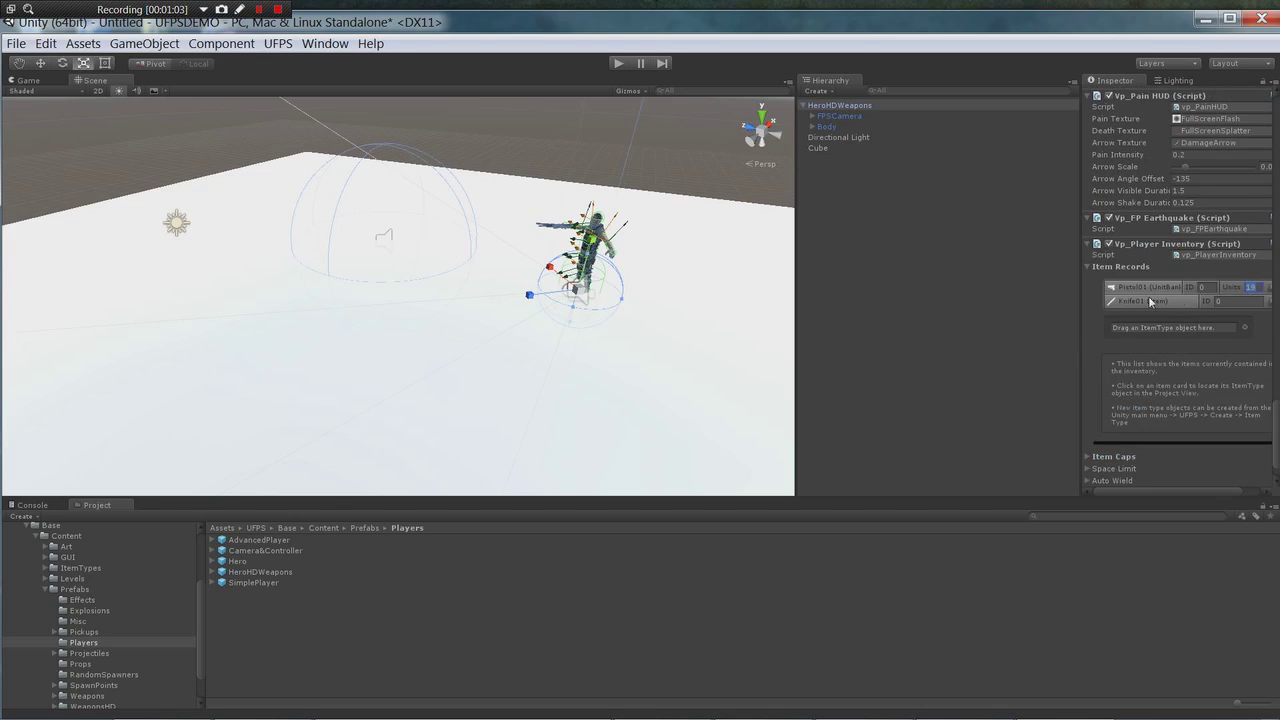
text(0)
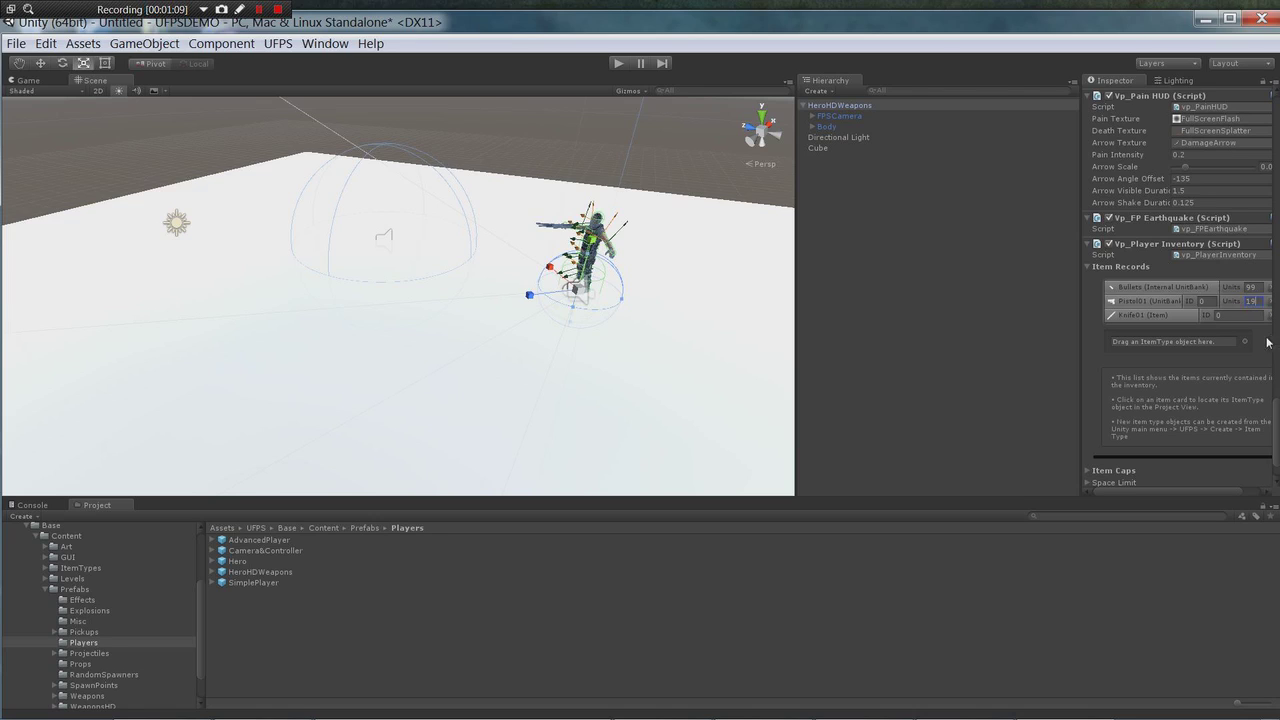
Add the AssaultRifle01 and Shotgun01 item types to the player inventory's item records
click(1245, 342)
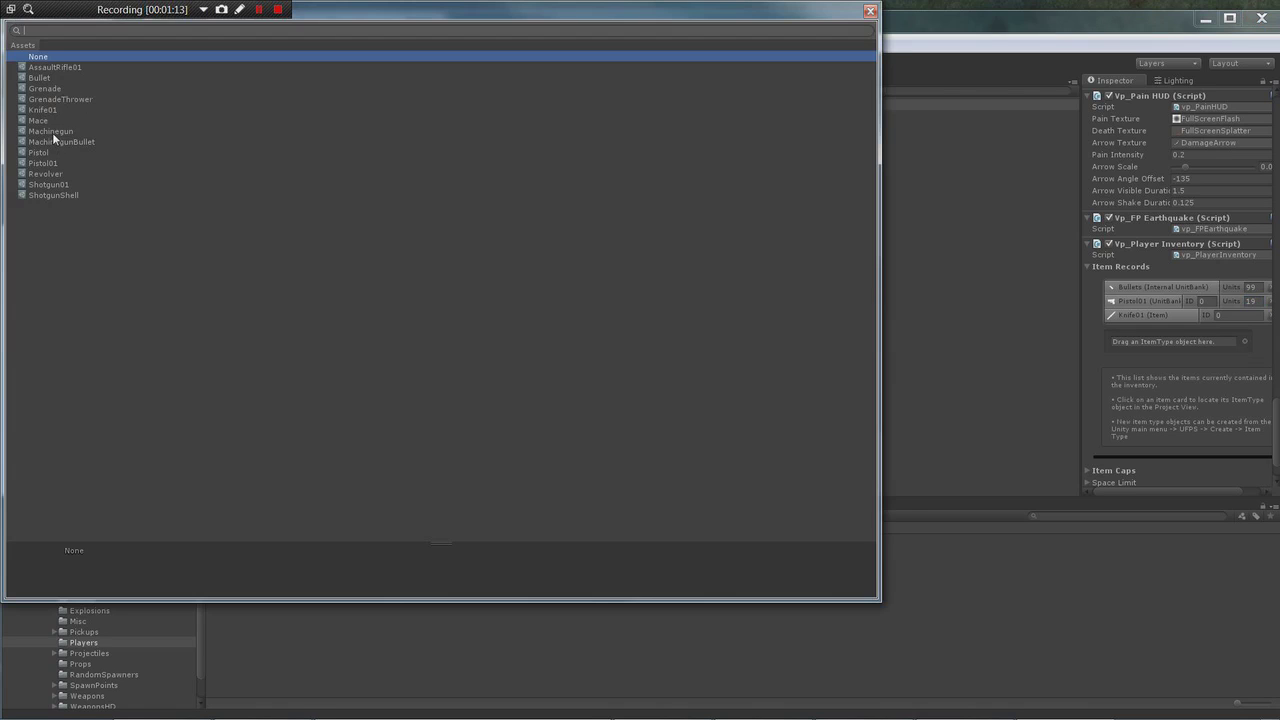
double_click(55, 67)
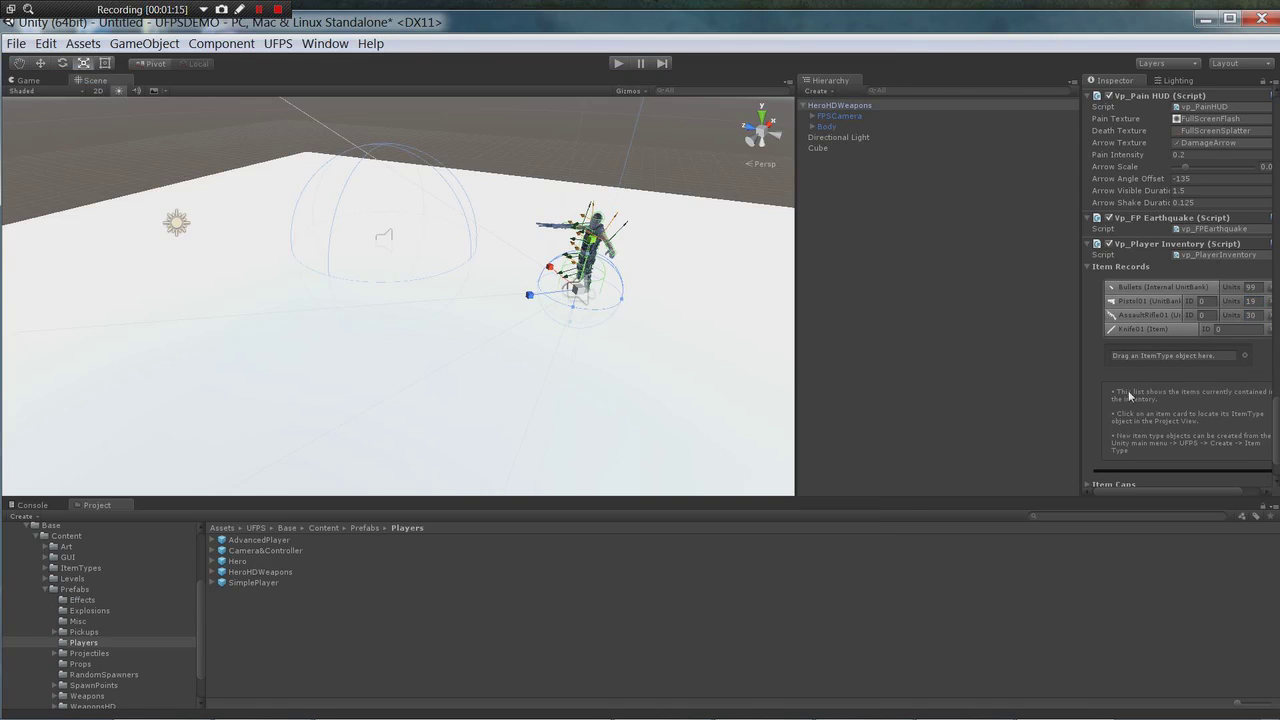
click(1250, 316)
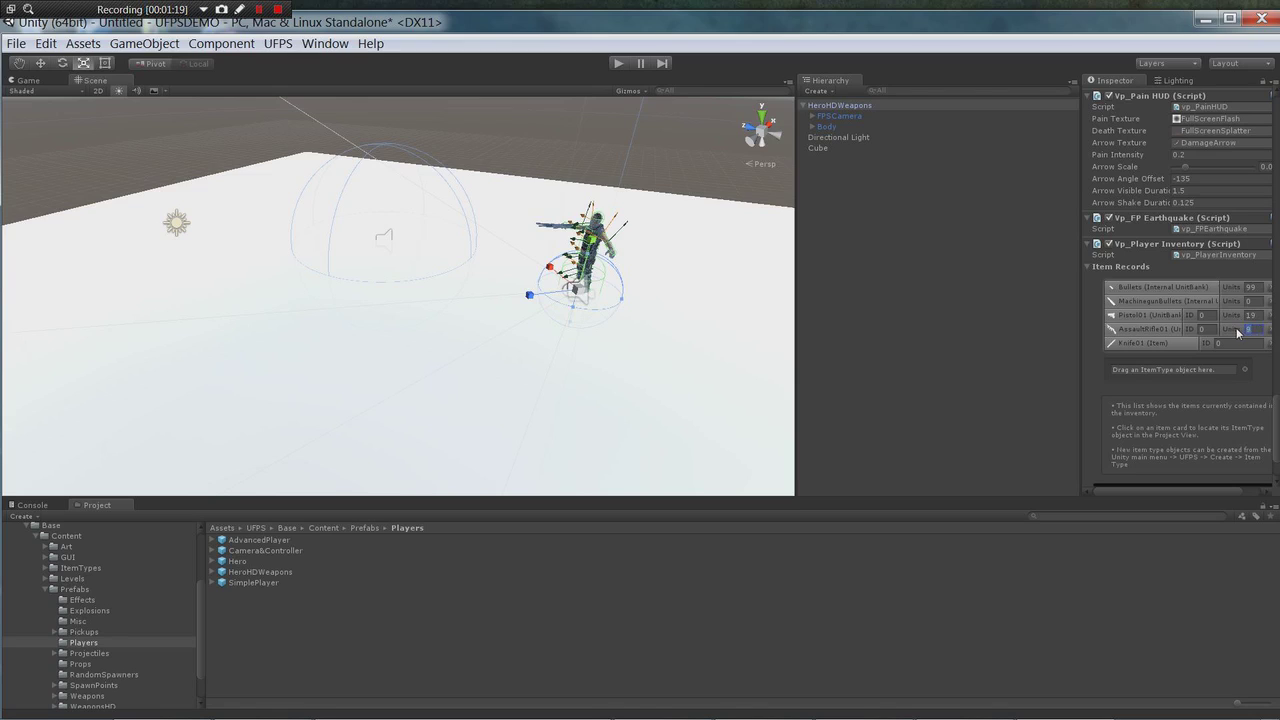
text(0)
click(1244, 370)
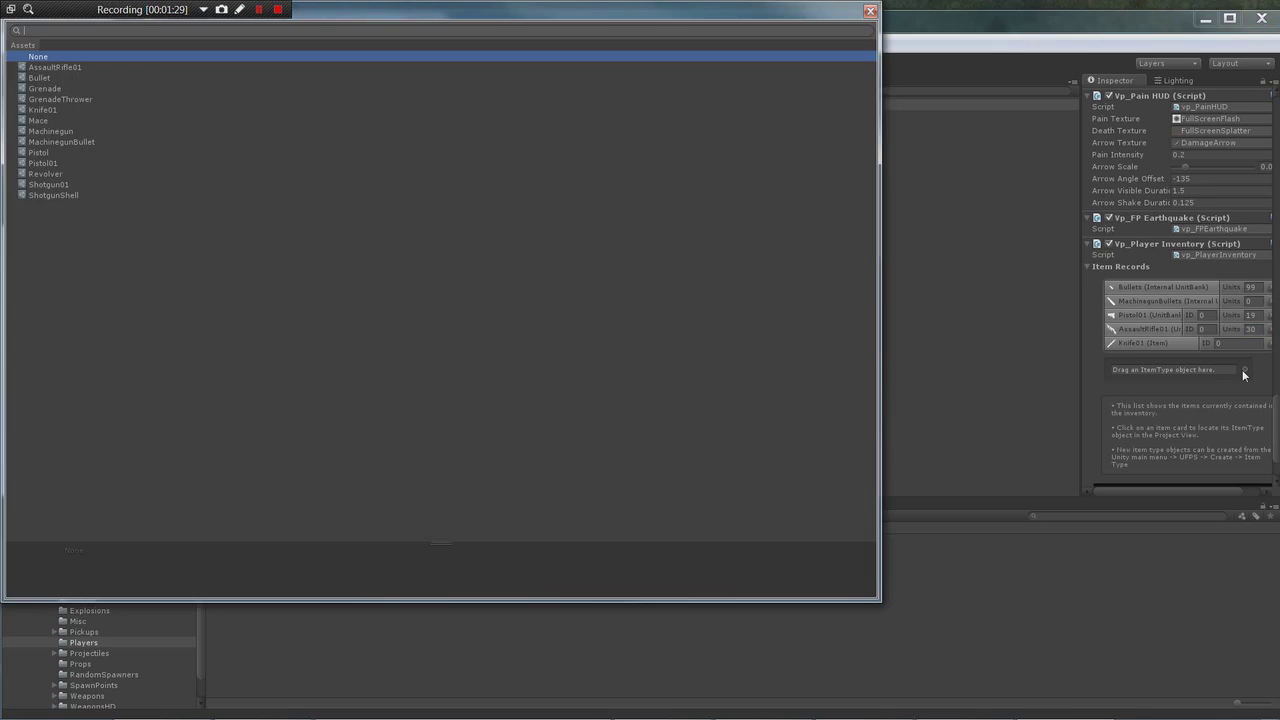
double_click(45, 185)
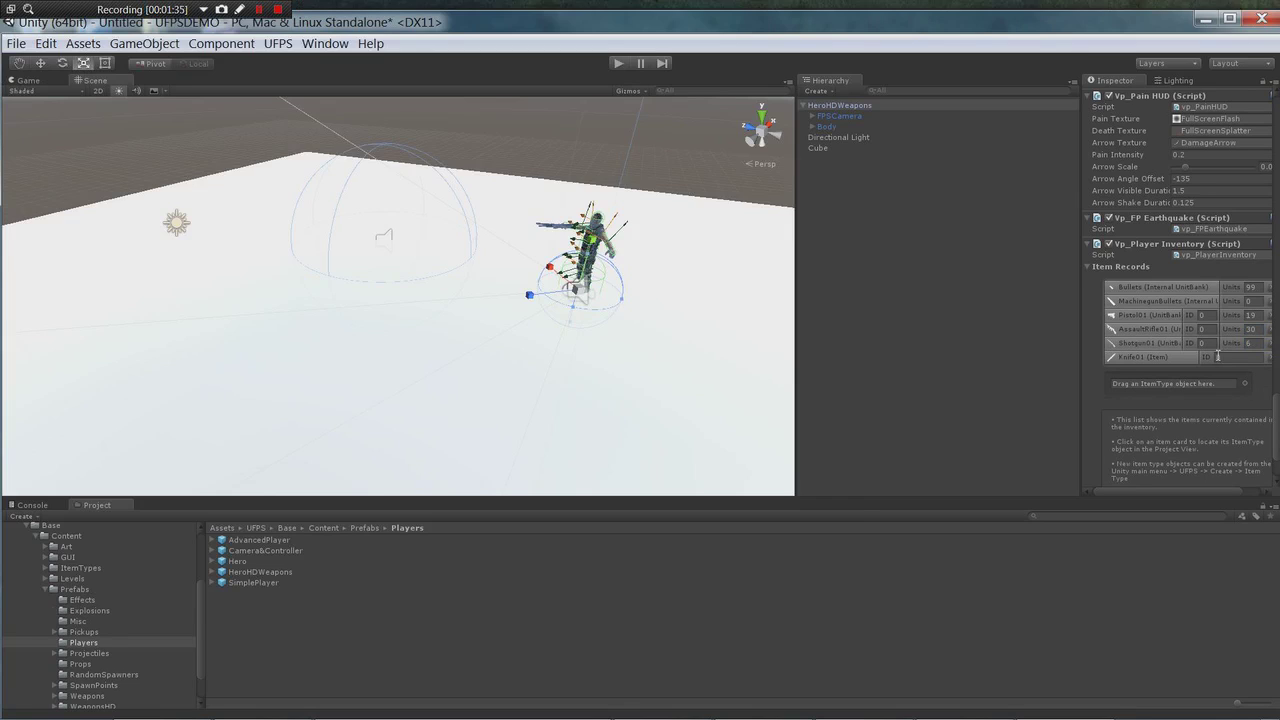
Set the MachinegunBullets and ShotgunShells units in the player inventory to 99 each
click(1245, 344)
text(99)
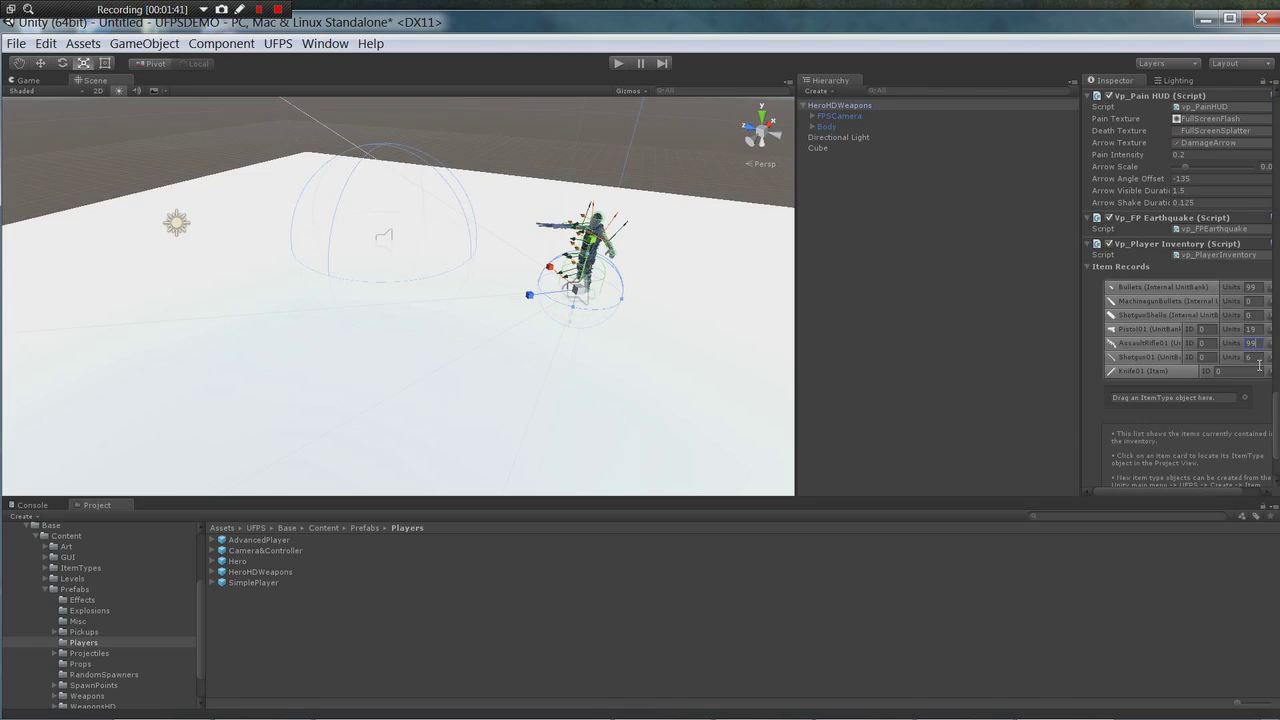
click(1249, 316)
click(1250, 301)
text(99)
click(1258, 315)
text(99)
Locate the projectile prefab used by 1Pistol under FPSCamera and inspect it alongside the ShotgunBullet and MachinegunBullet prefabs
click(812, 116)
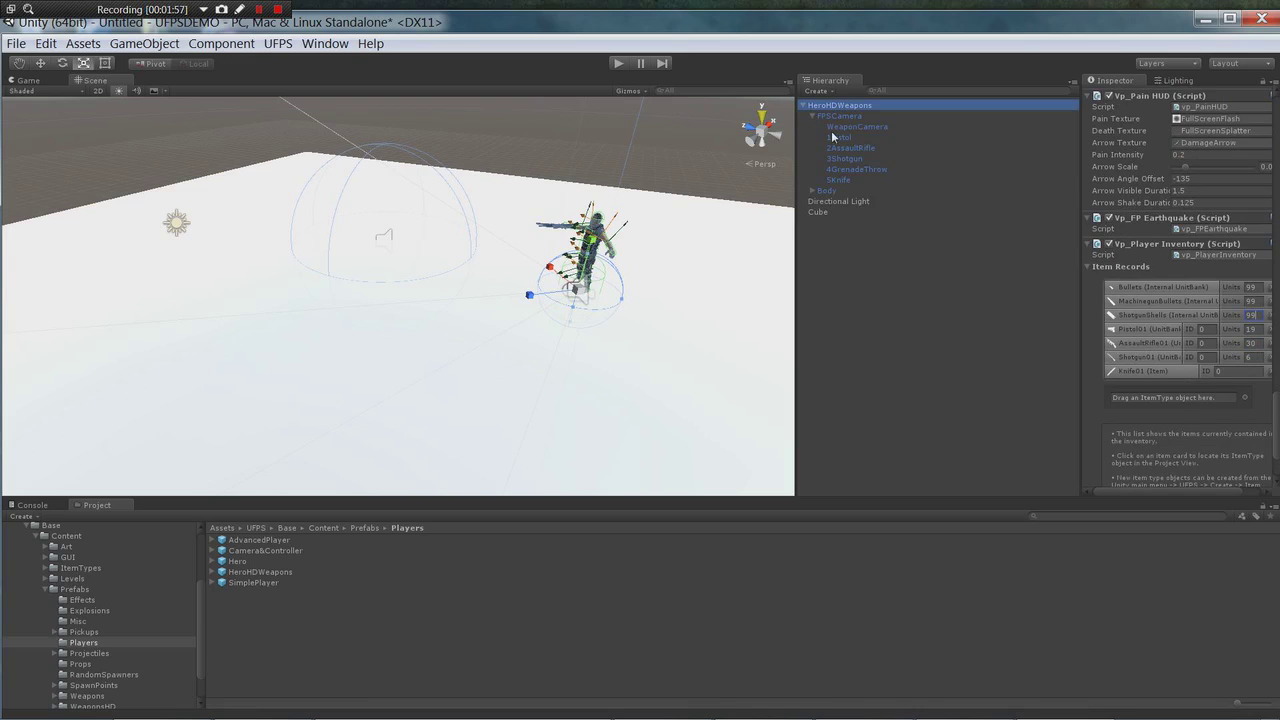
click(838, 137)
scroll(1198, 251, up, 5)
scroll(1197, 268, up, 3)
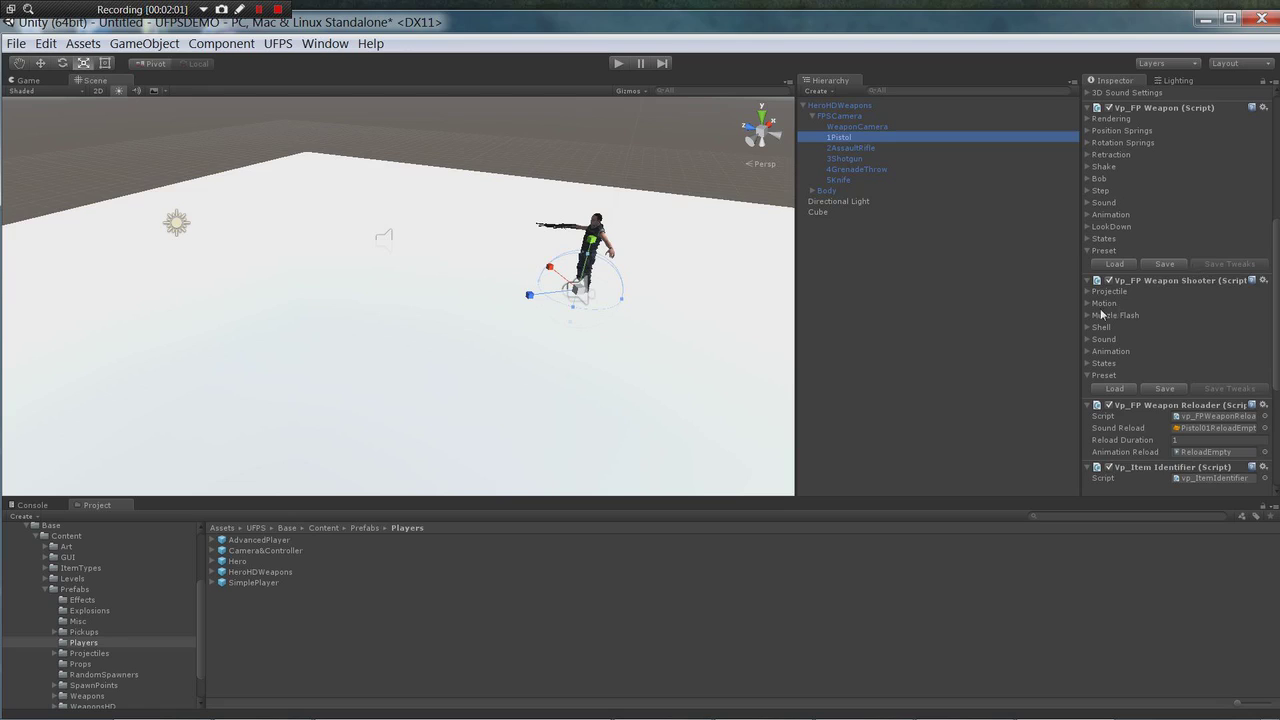
click(1092, 292)
click(1212, 346)
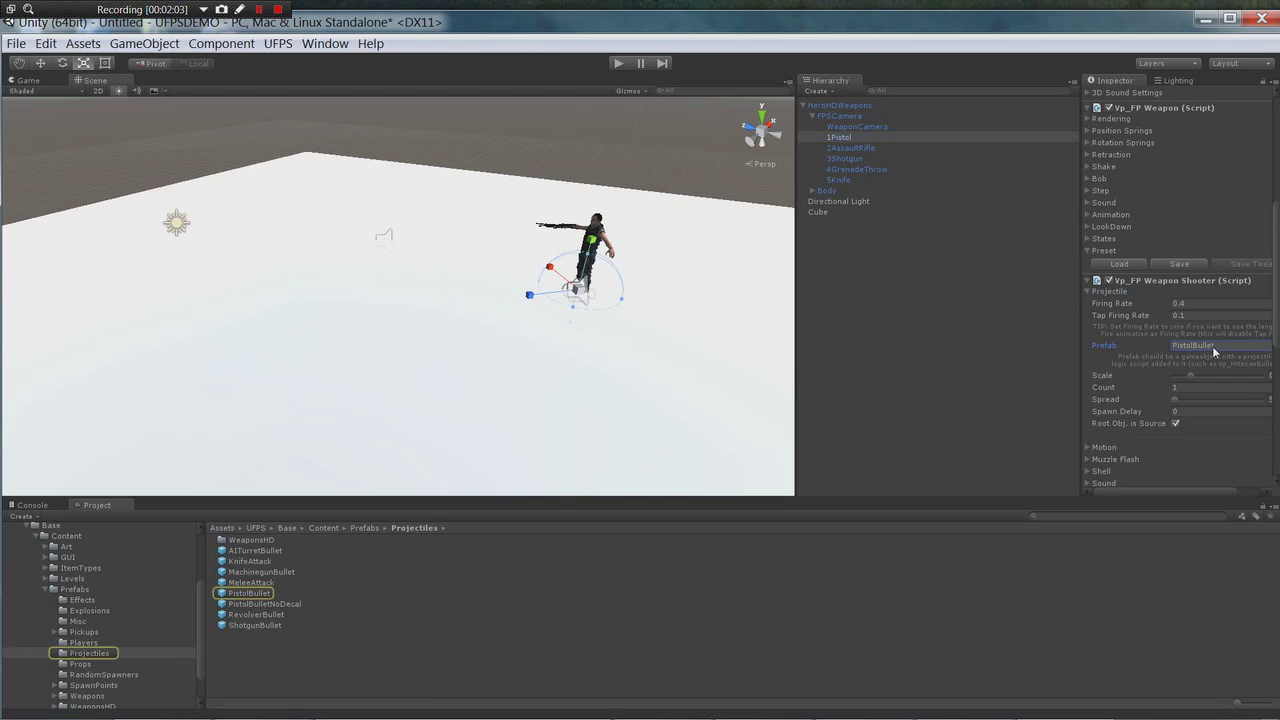
click(253, 595)
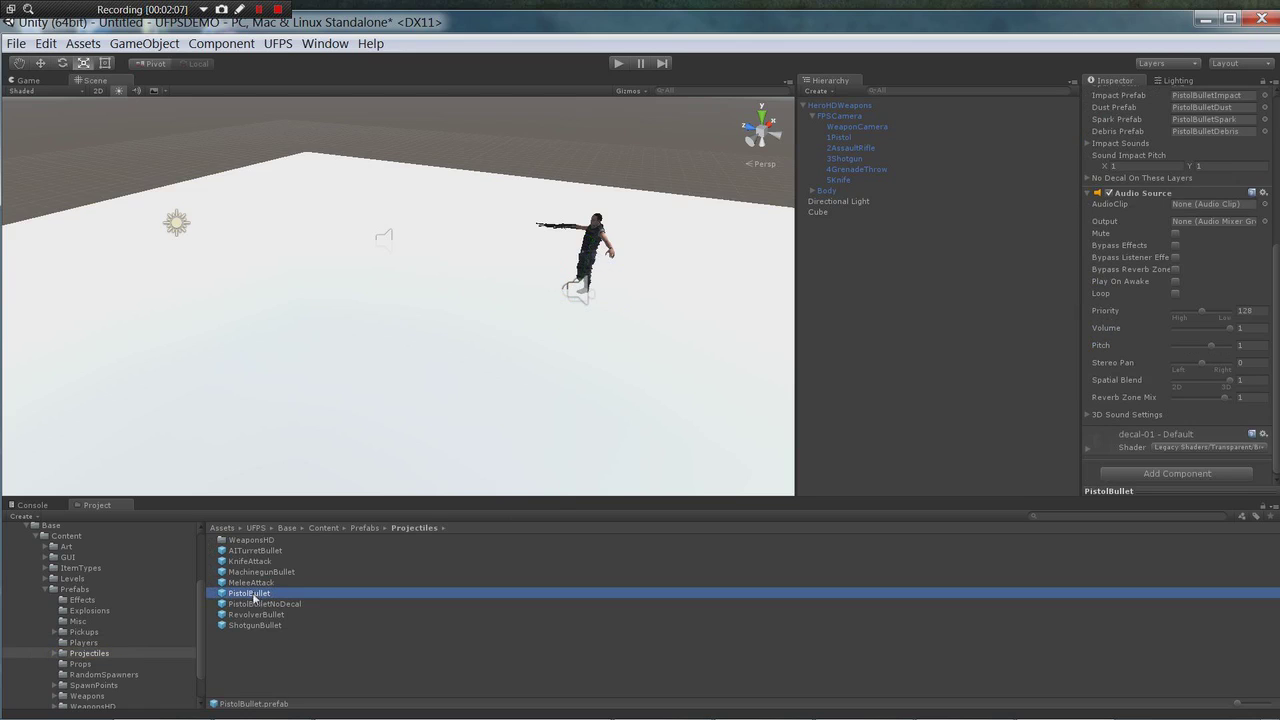
click(258, 626)
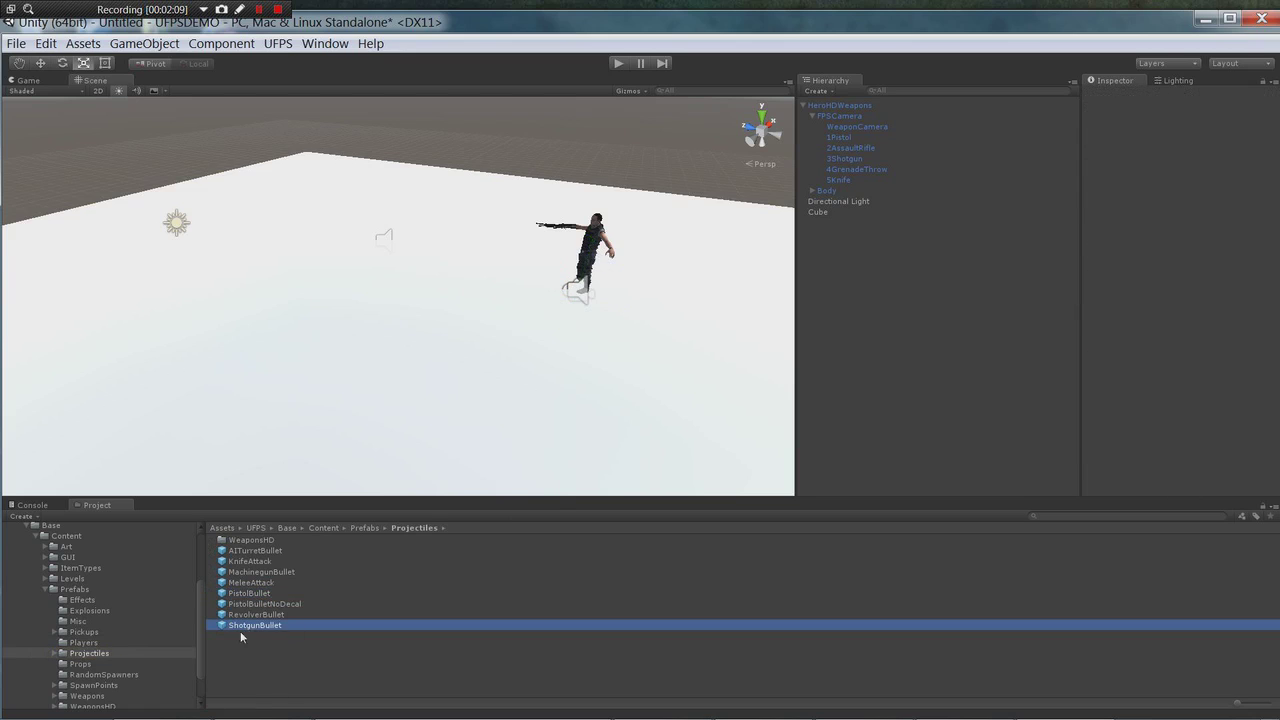
click(258, 595)
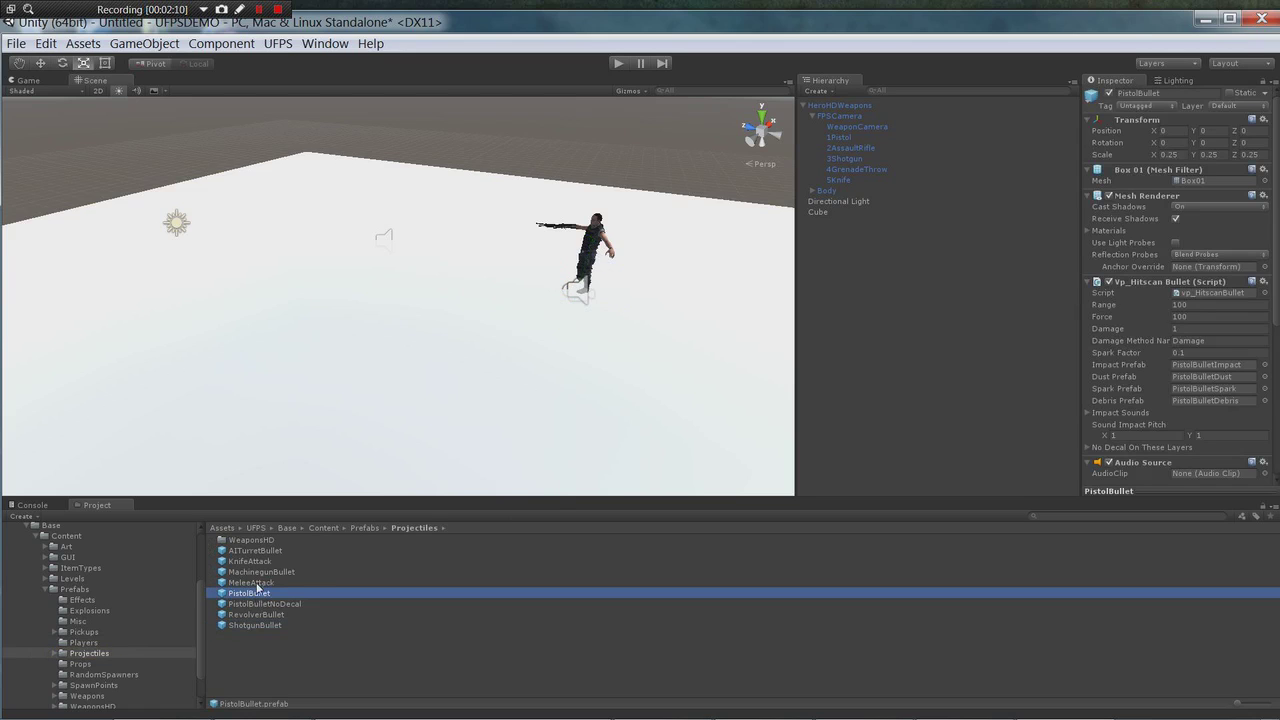
click(257, 574)
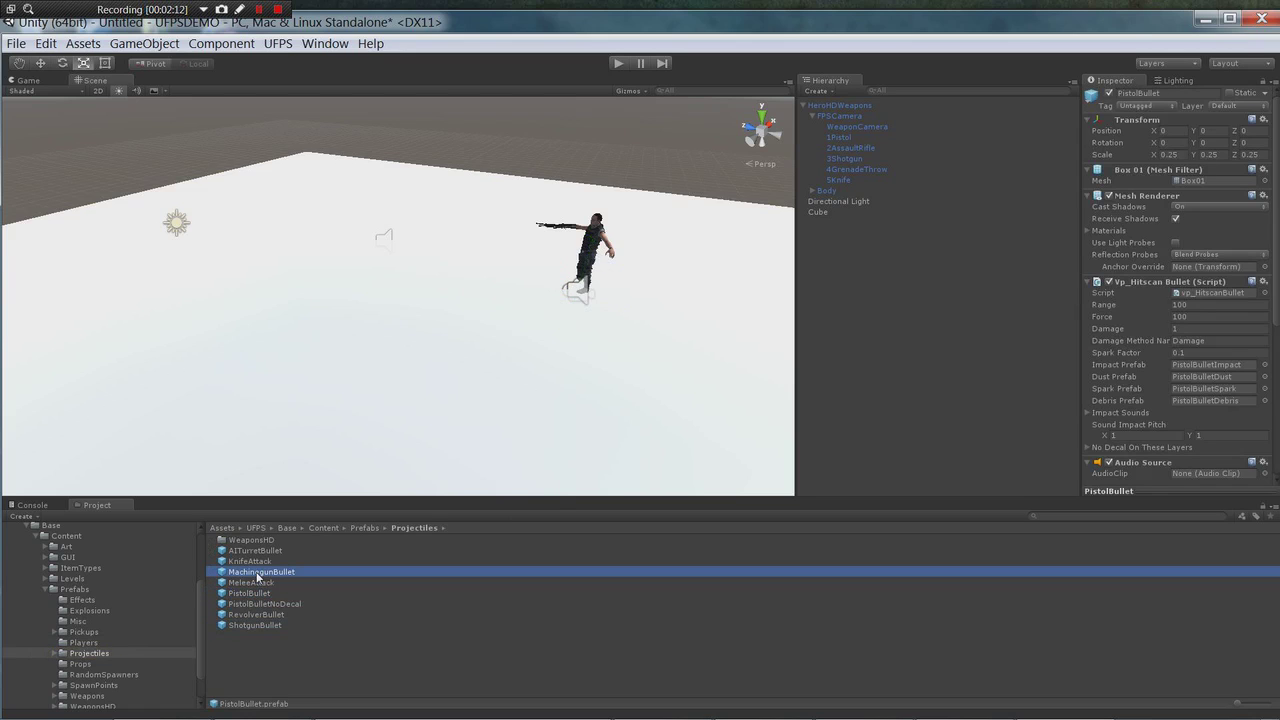
Locate the projectile prefab assigned to 3Shotgun's weapon shooter and compare it with the ShotgunBullet prefab
click(850, 158)
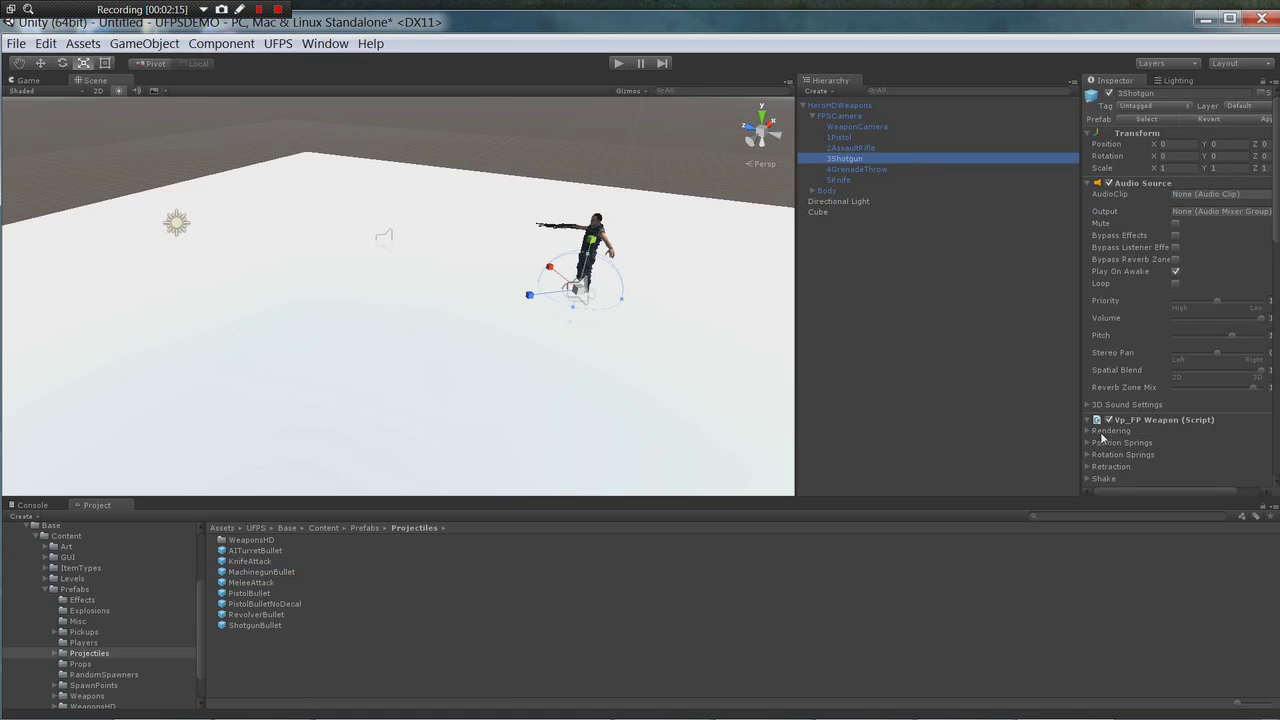
scroll(1113, 330, down, 6)
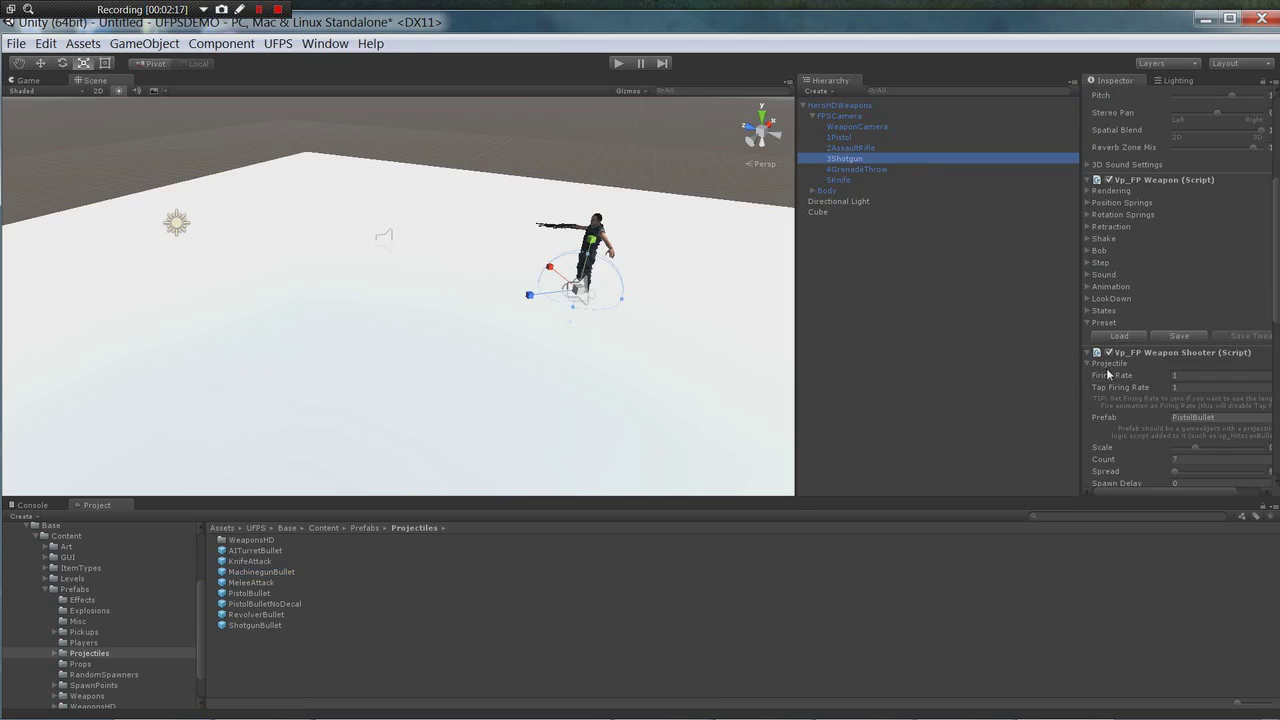
click(1207, 419)
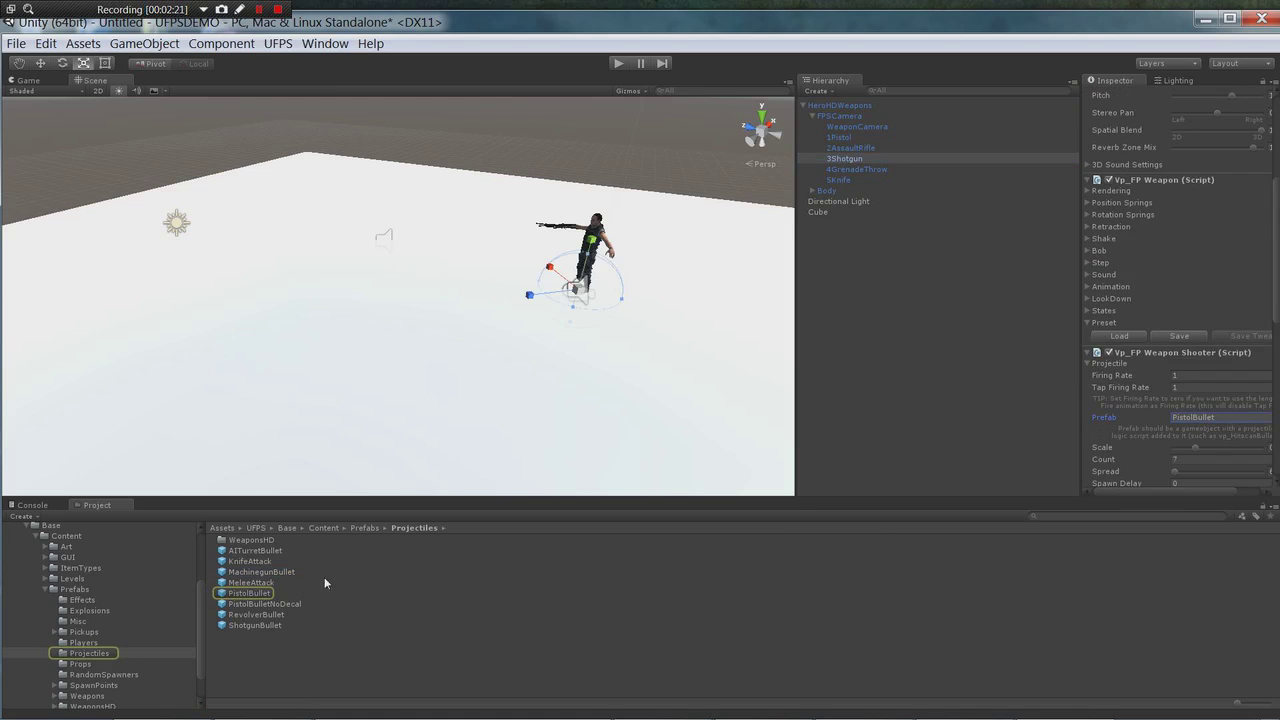
click(240, 593)
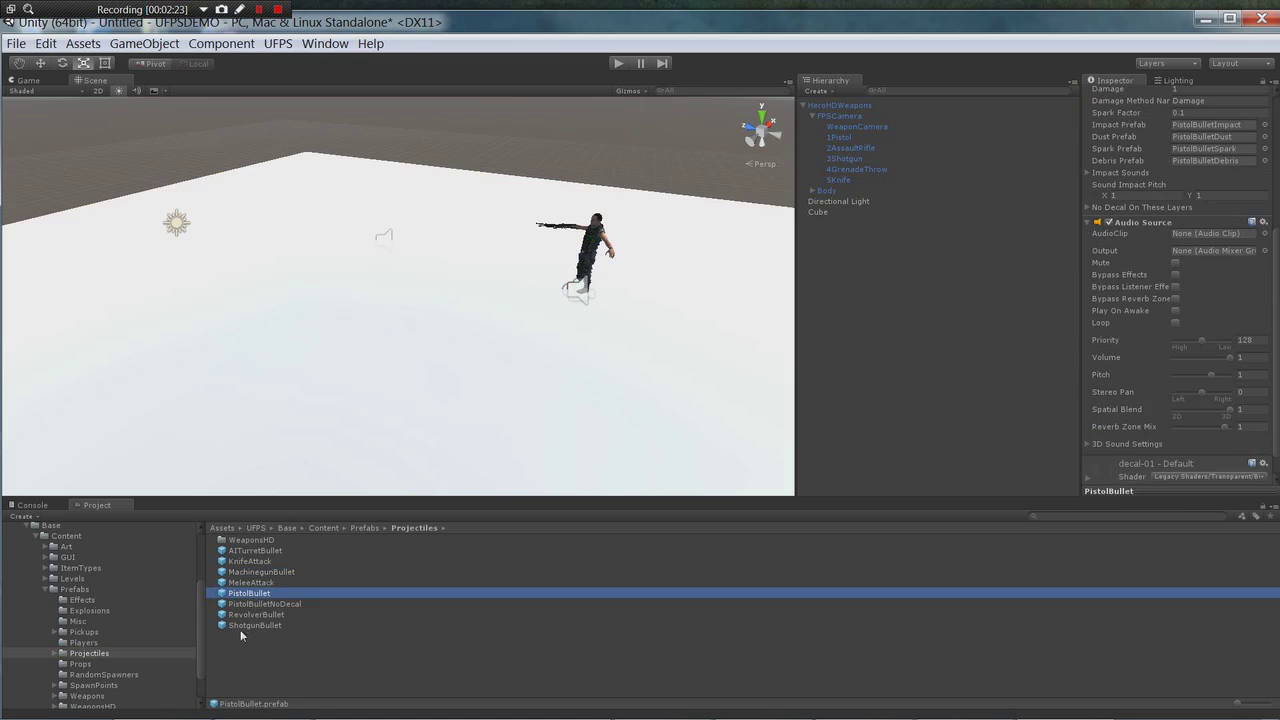
click(245, 627)
click(262, 594)
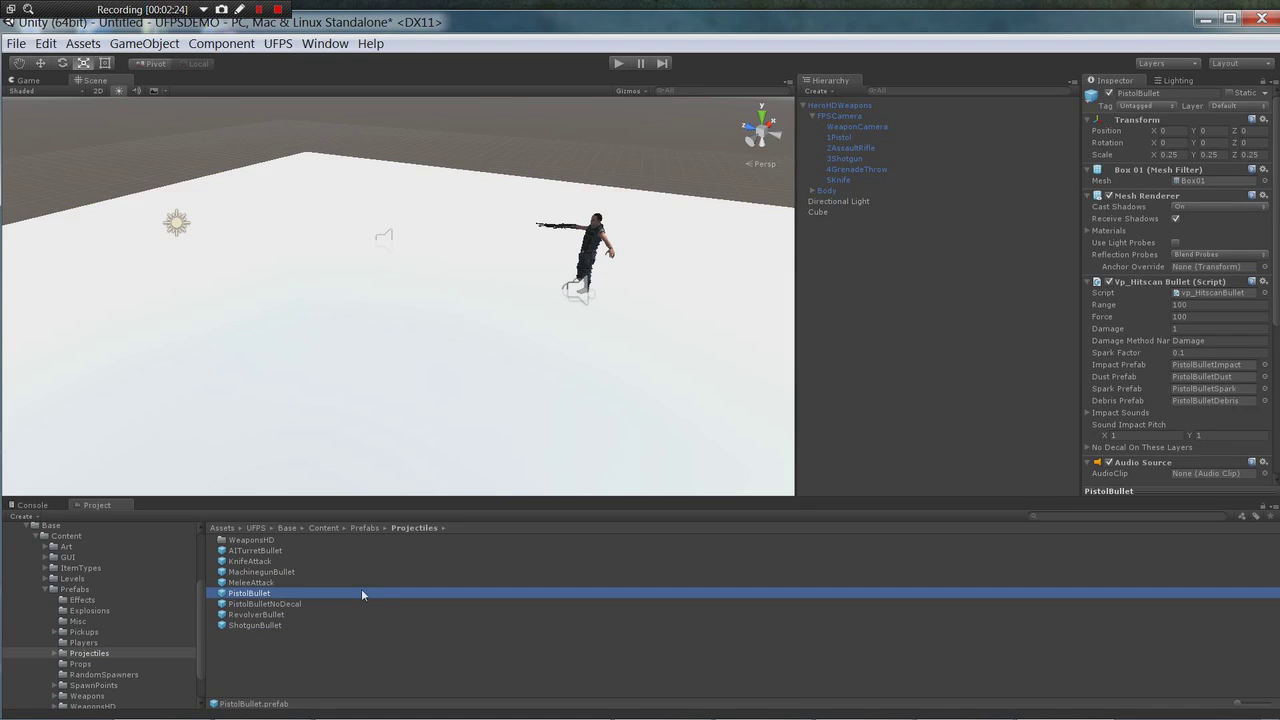
Place a PistolBullet instance in the scene and rename it ShotgunBullet
drag(266, 596, 335, 400)
click(1172, 93)
text(ShotgunBullet)
key(Return)
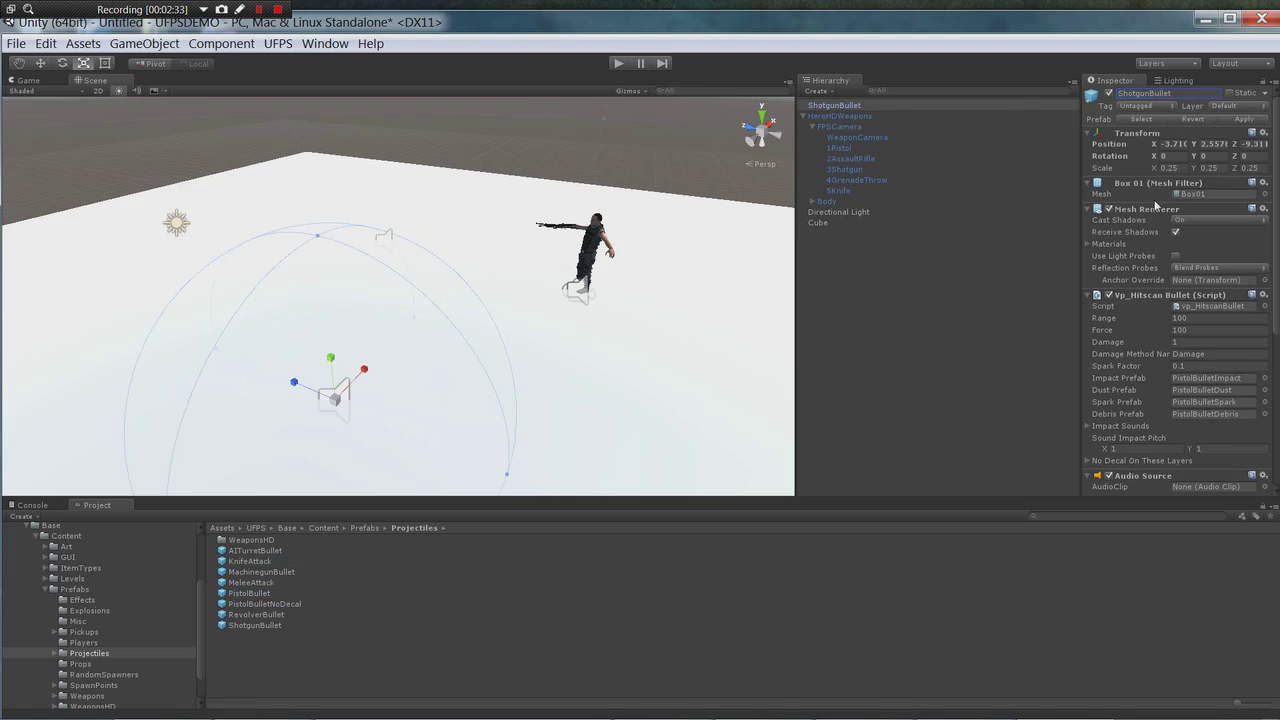
Save the ShotgunBullet scene object as a prefab in the Projectiles folder, and delete the duplicate ShotgunBullet 1 asset
drag(850, 105, 384, 664)
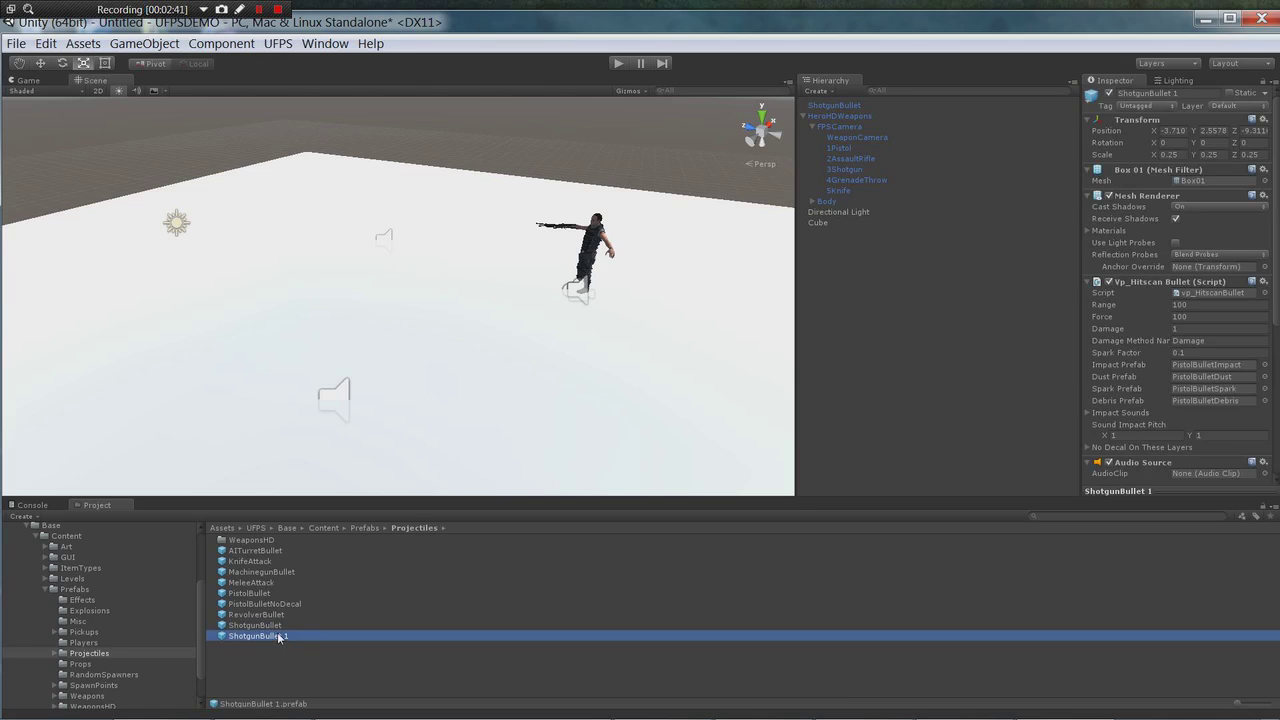
key(Delete)
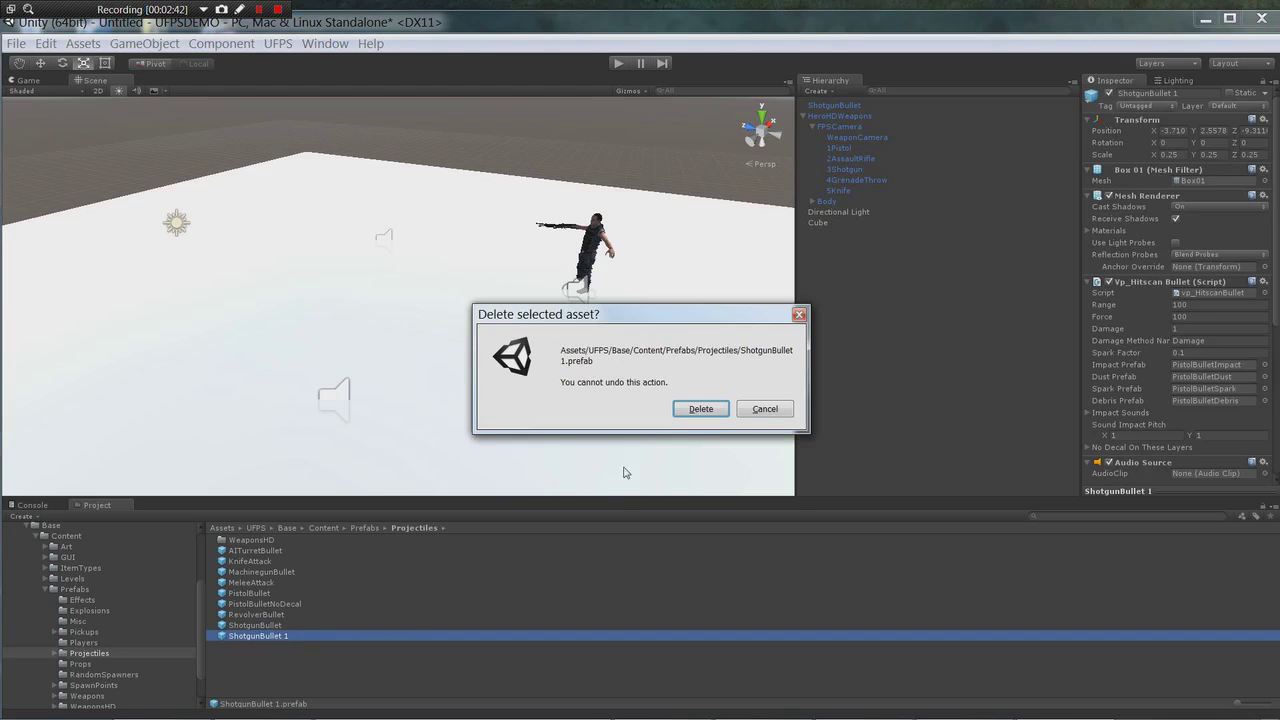
click(697, 410)
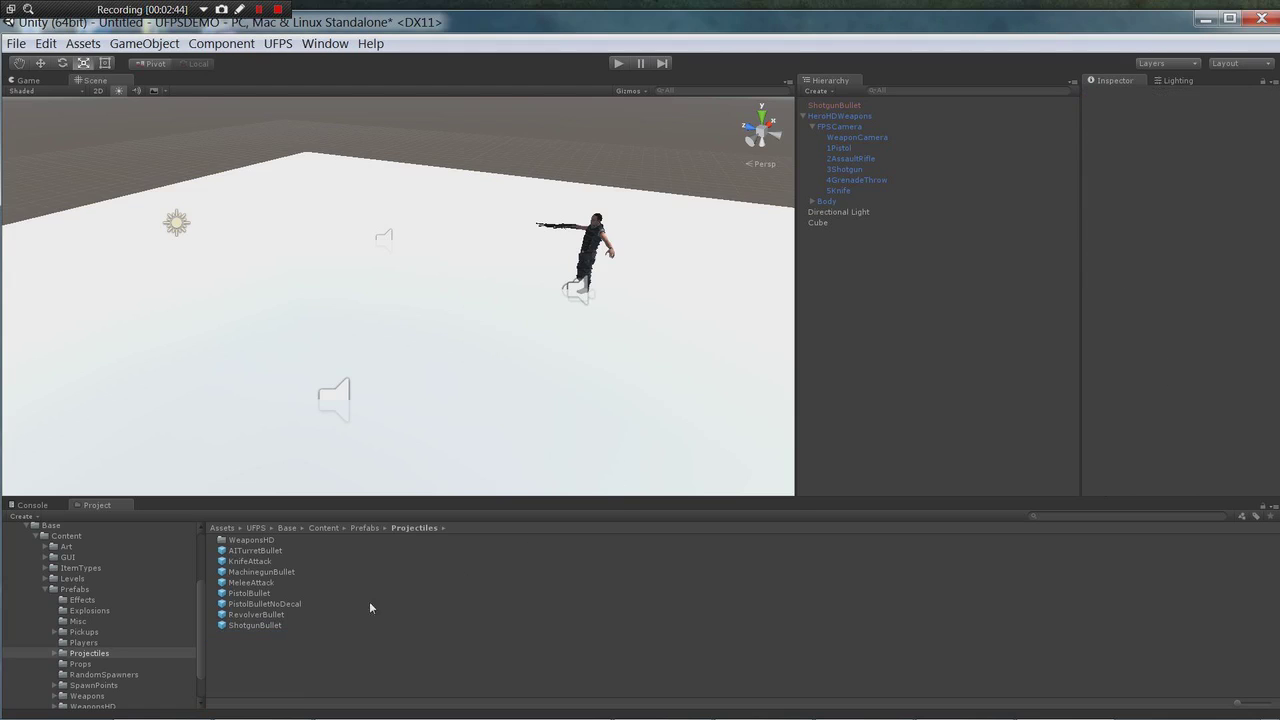
Compare the ShotgunBullet and PistolBullet prefabs, and delete the ShotgunBullet object from the scene
click(259, 624)
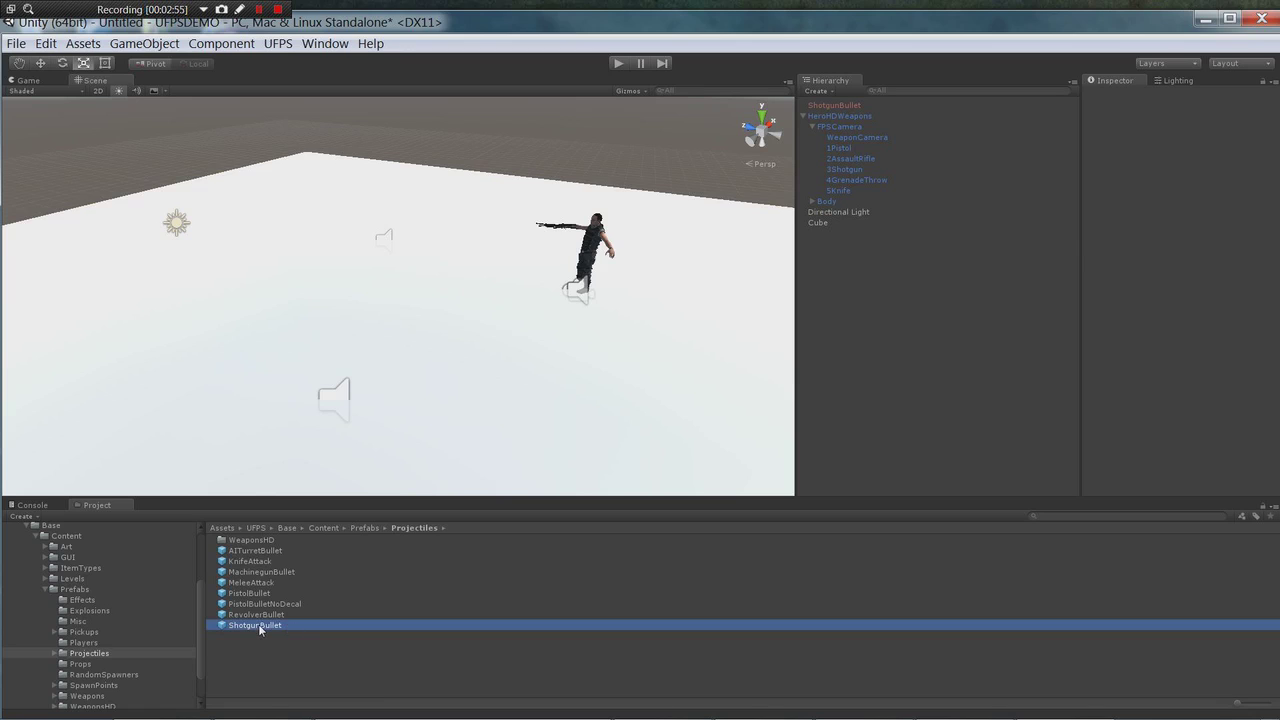
click(252, 593)
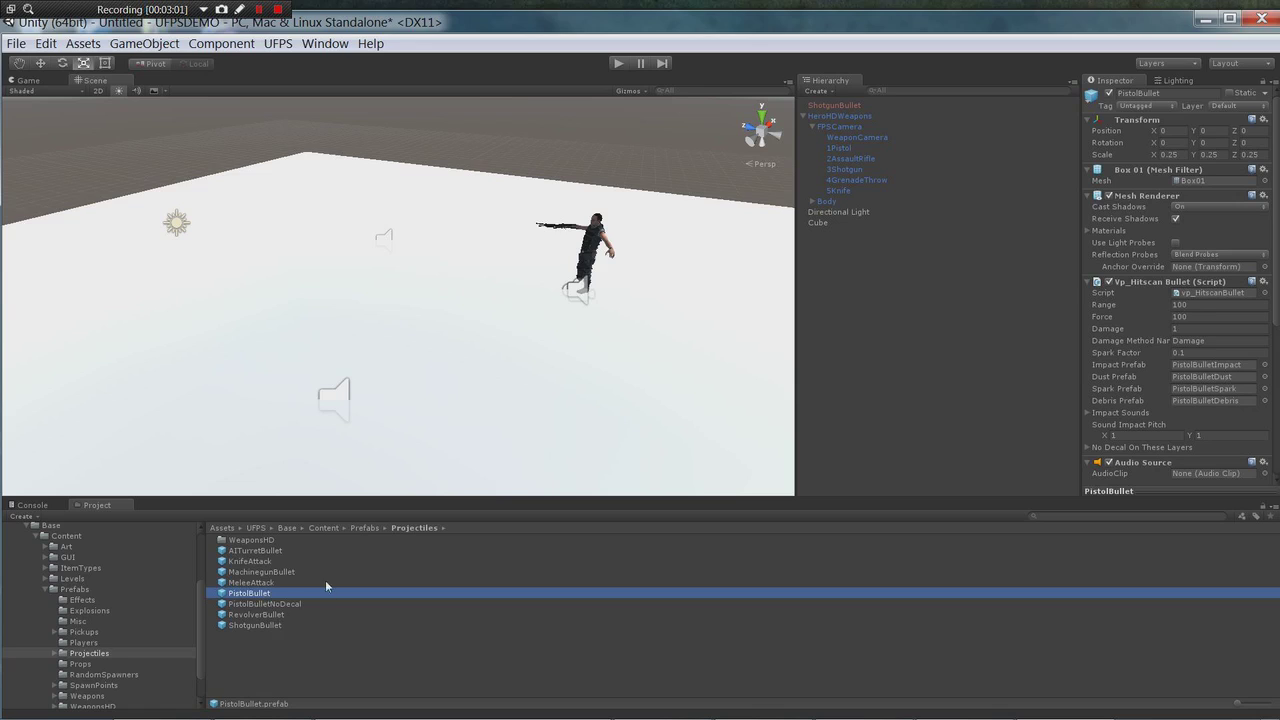
click(845, 106)
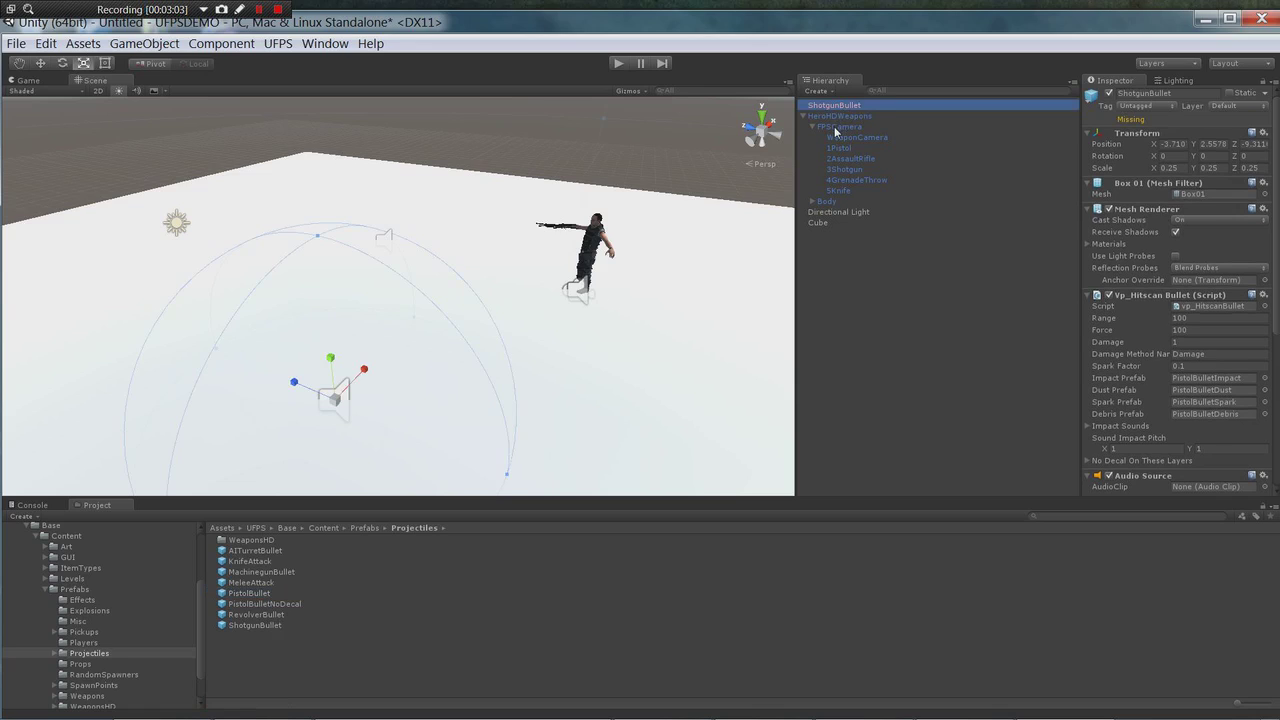
key(Delete)
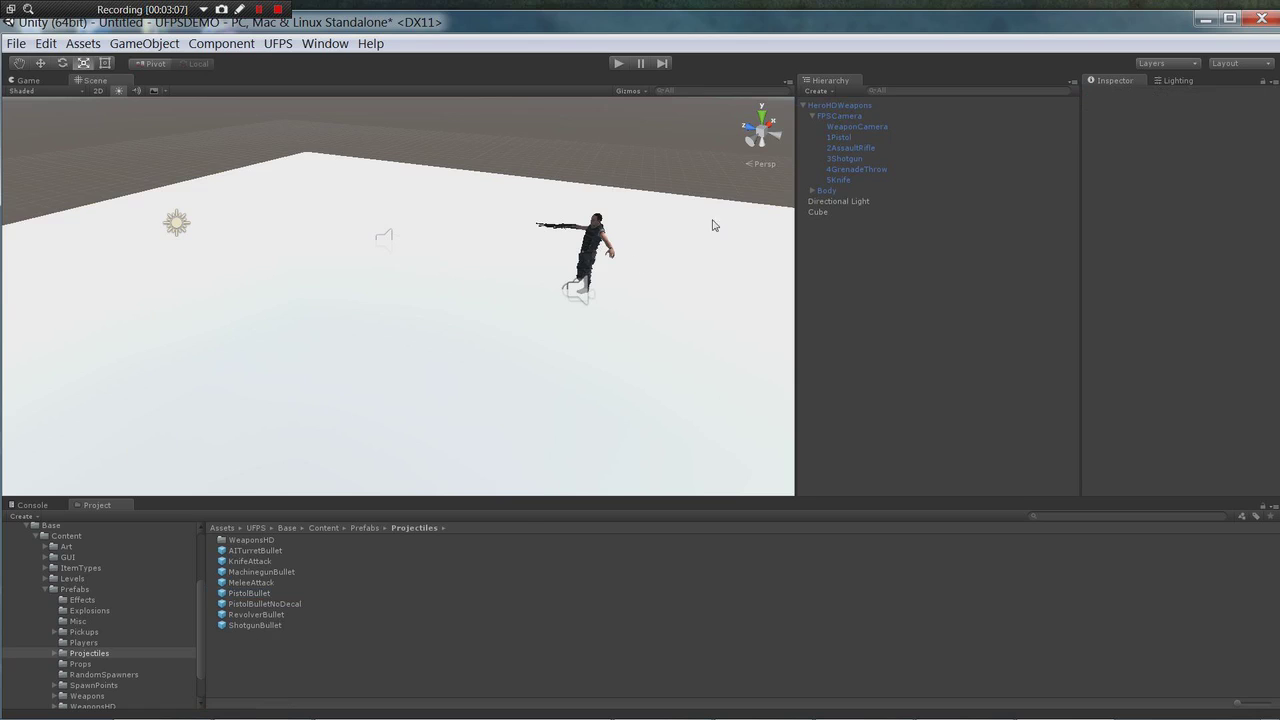
Check the projectile prefabs assigned to the weapon shooters of 1Pistol and 2AssaultRifle under FPSCamera
click(850, 136)
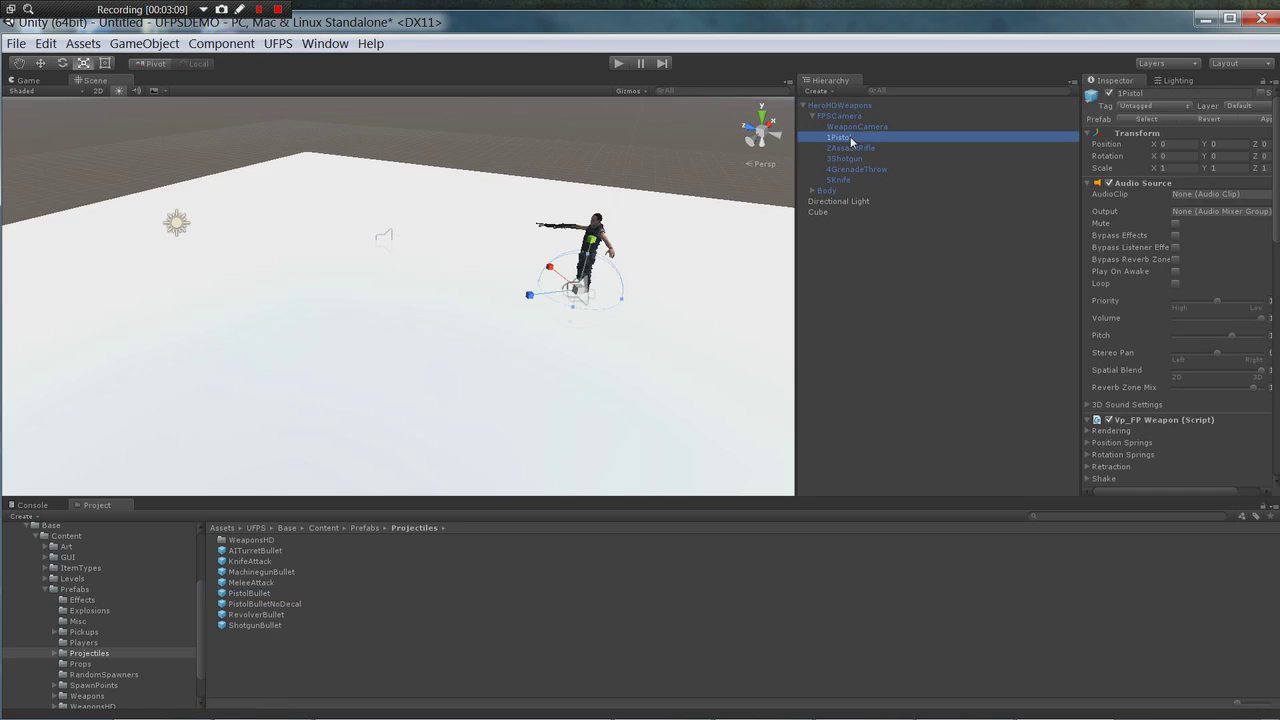
scroll(1172, 377, down, 10)
scroll(1173, 376, down, 4)
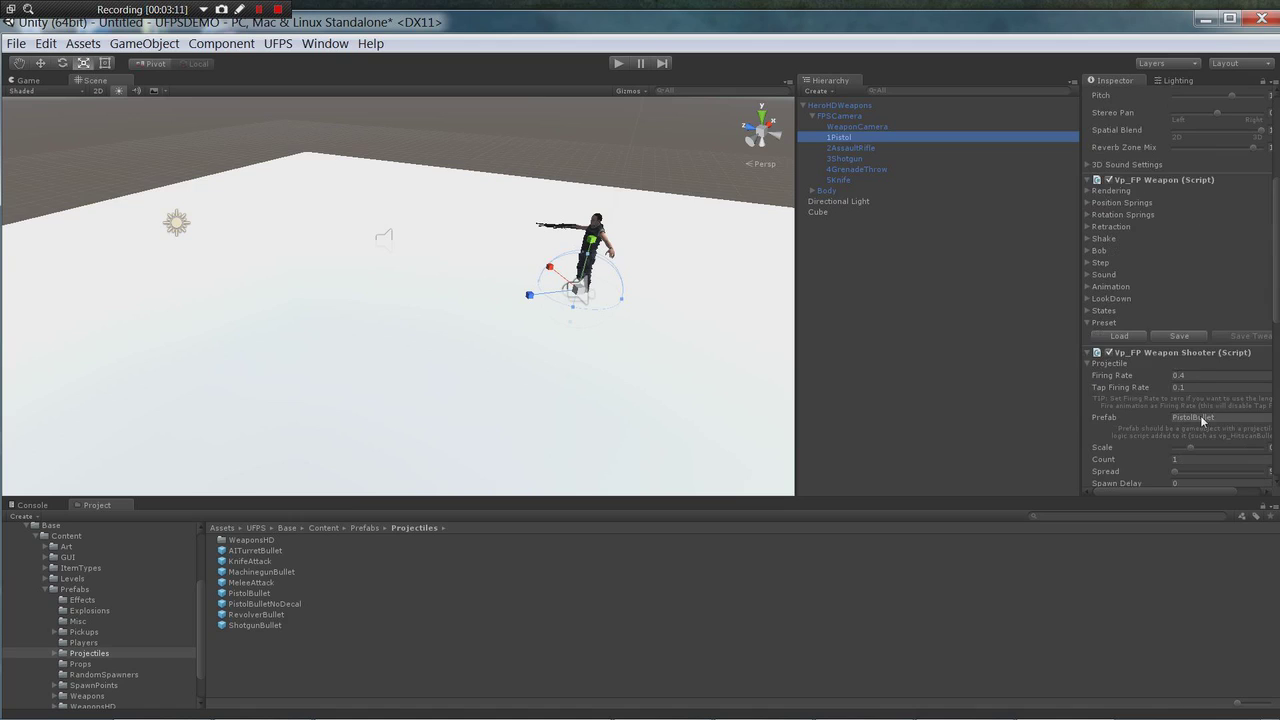
click(853, 148)
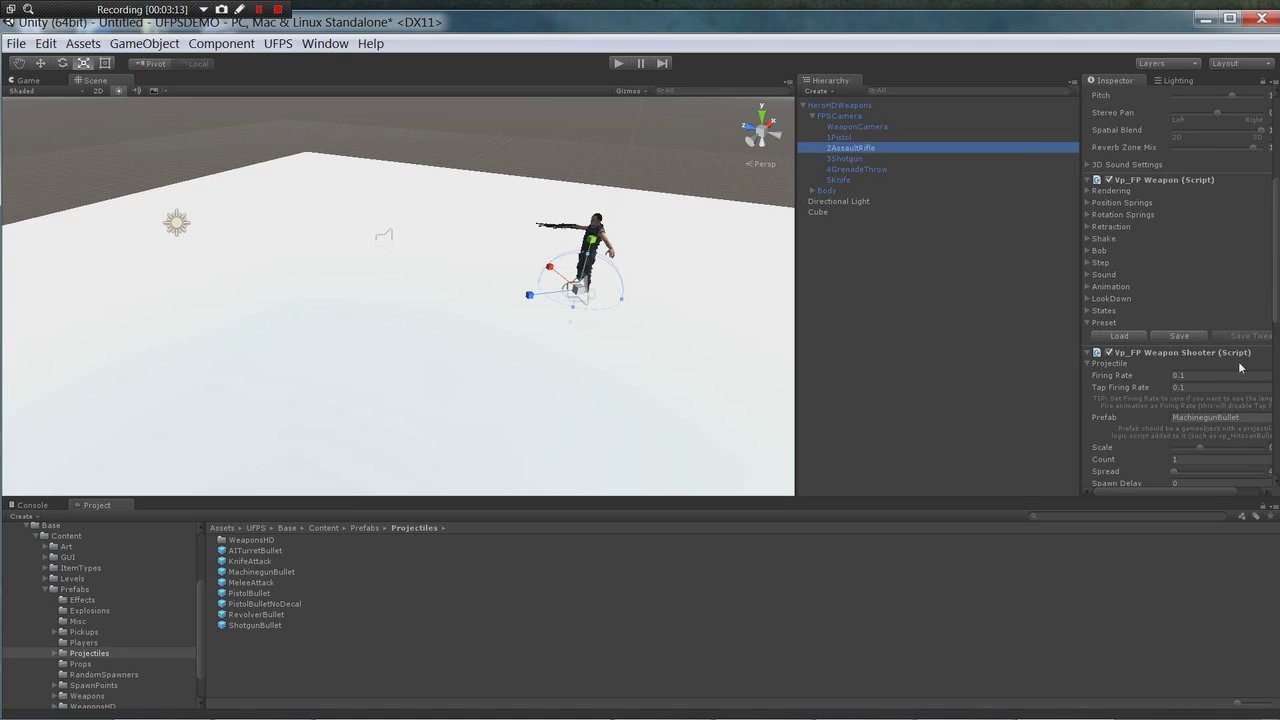
Try to assign the ShotgunBullet prefab as the projectile in 3Shotgun's weapon shooter, and widen the component view
click(840, 159)
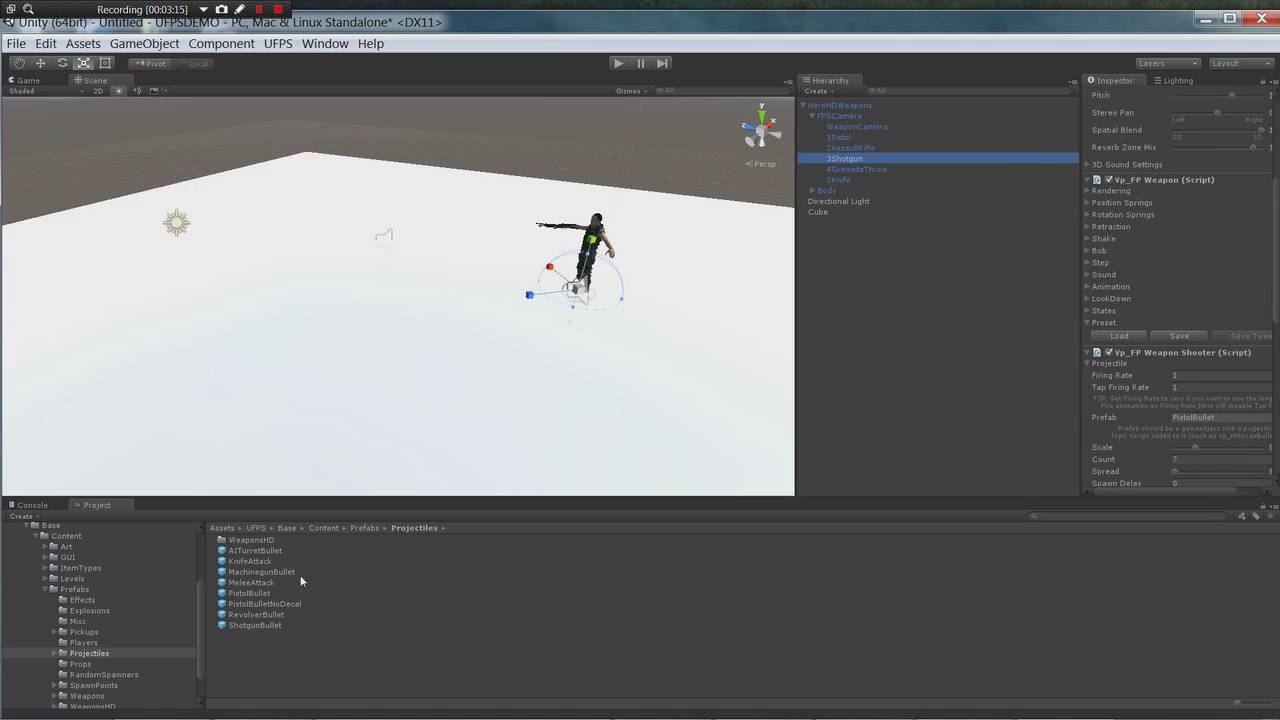
drag(266, 628, 1201, 394)
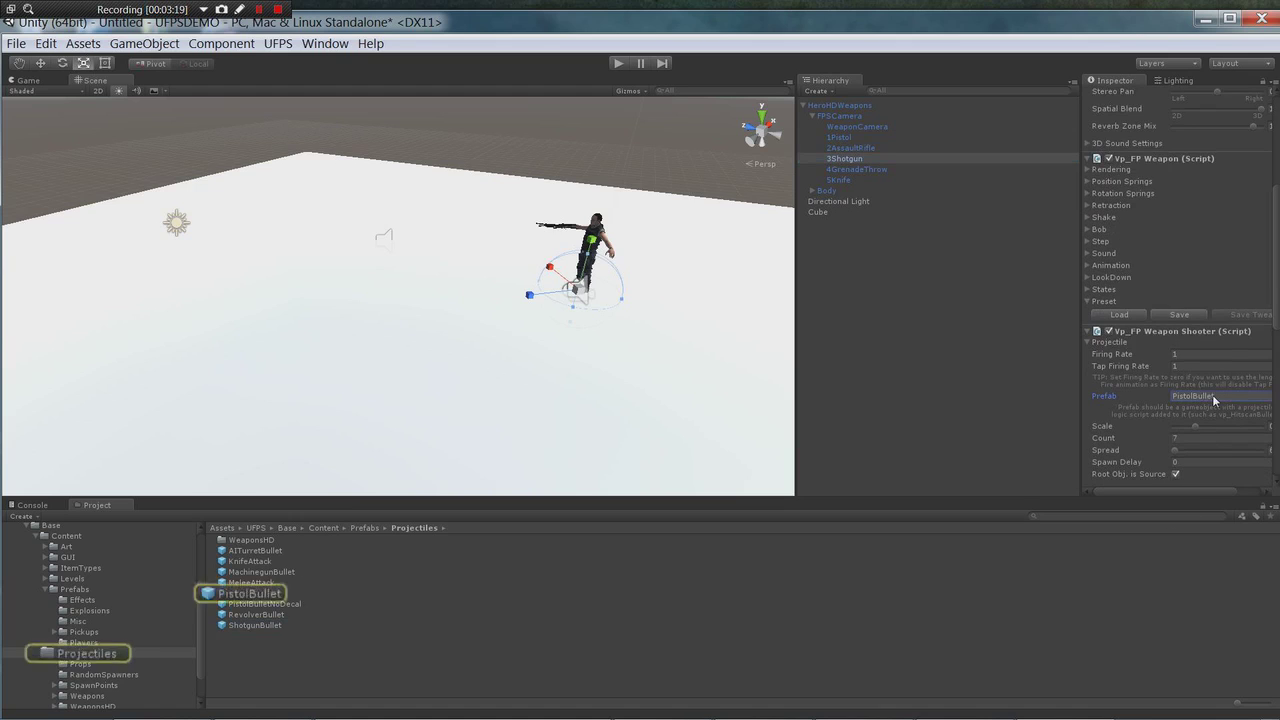
drag(255, 624, 1221, 395)
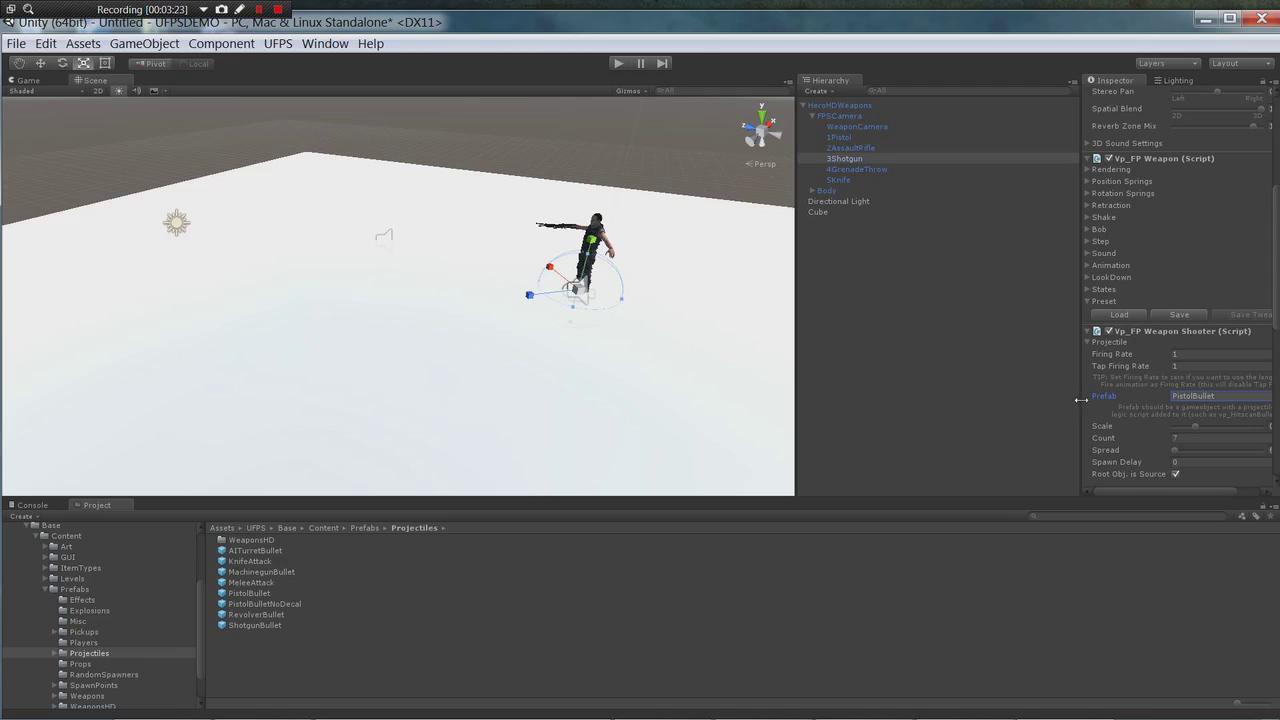
drag(1081, 400, 949, 399)
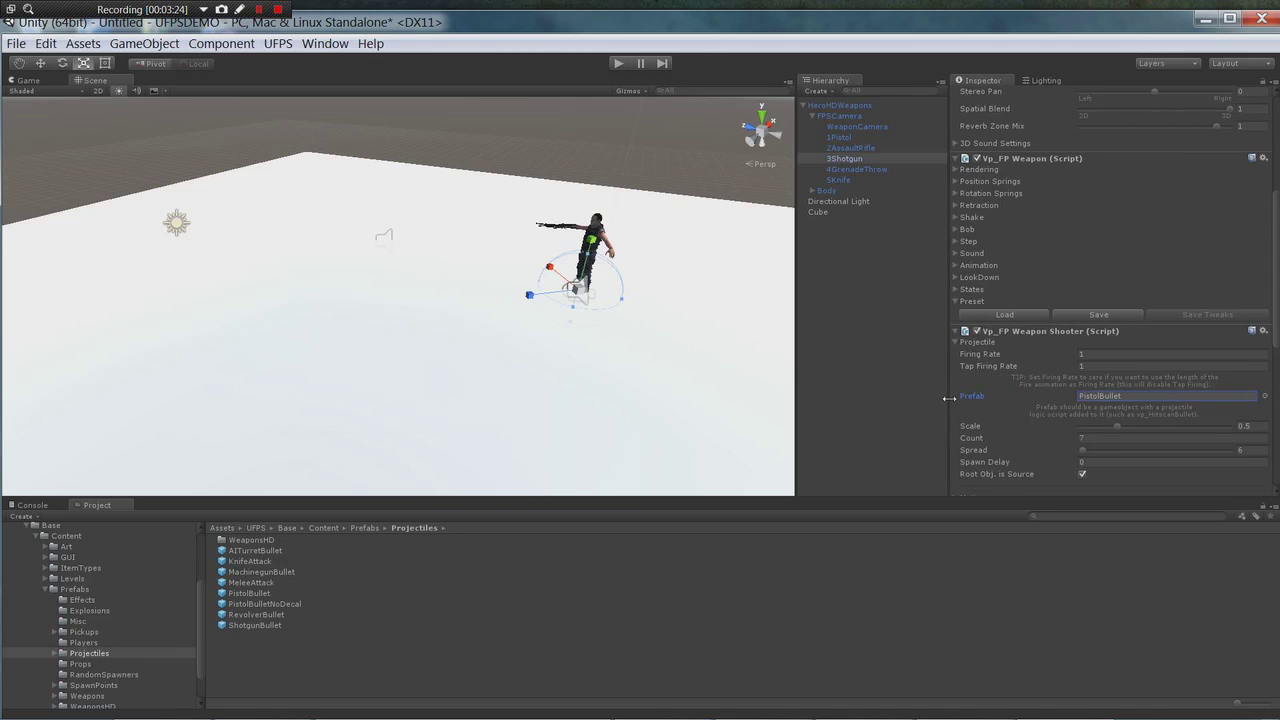
Search the available objects for "shot" and try to choose ShotgunBullet as 3Shotgun's projectile prefab
click(1265, 397)
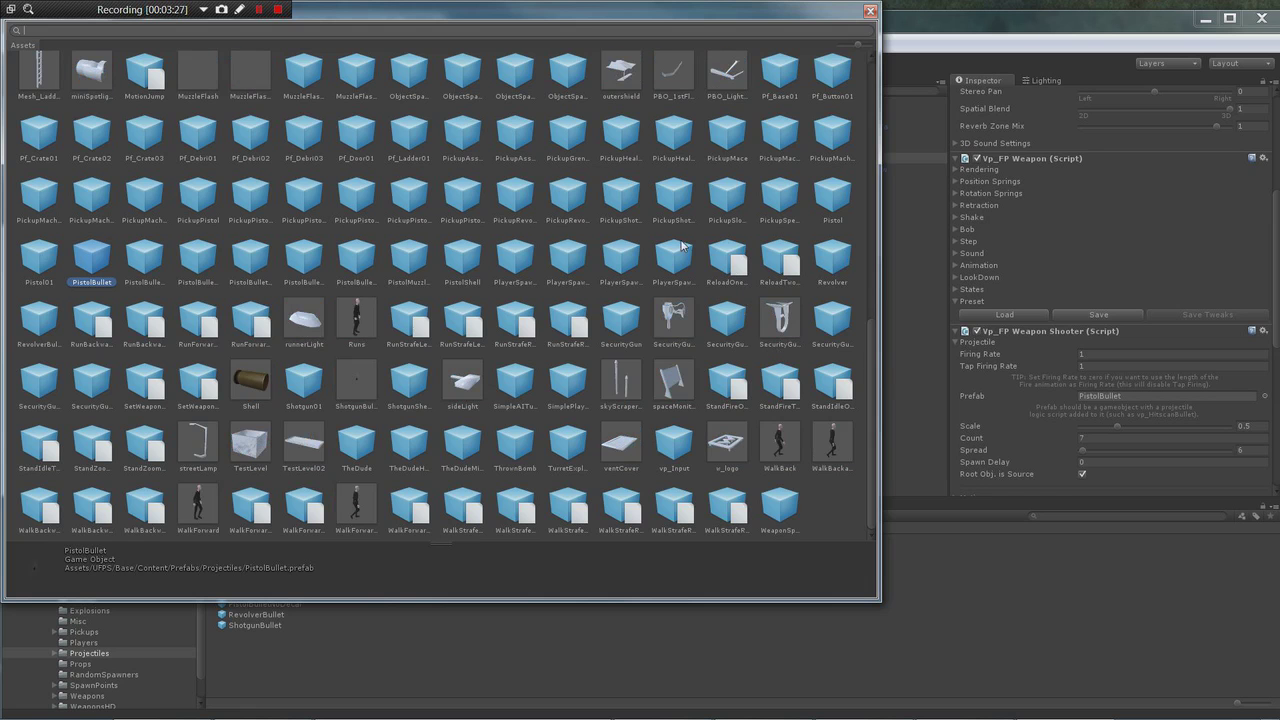
text(sh)
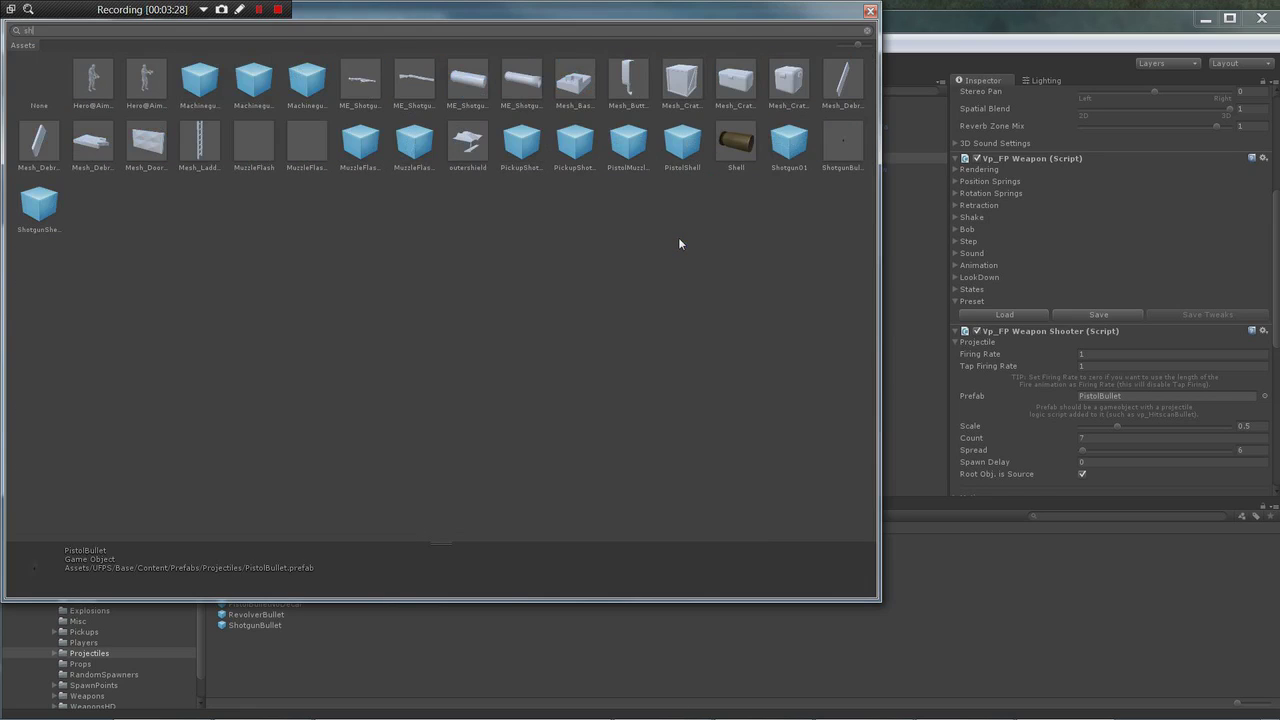
text(ot)
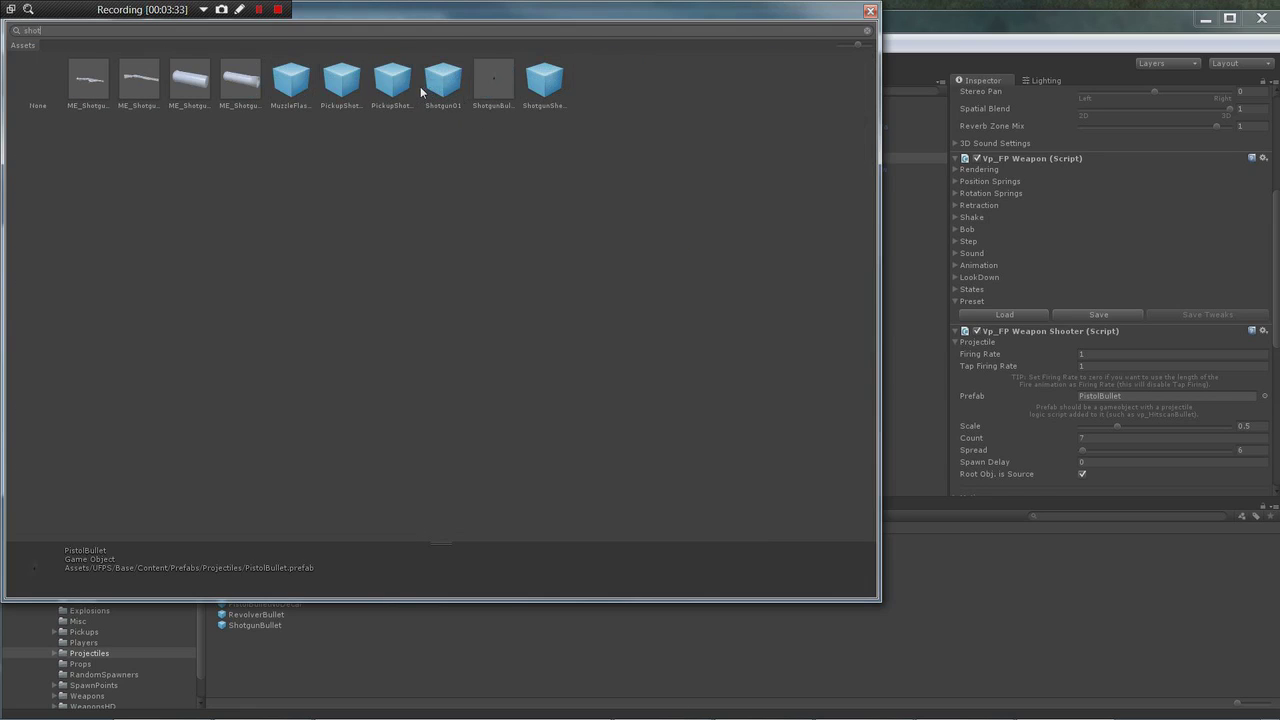
double_click(490, 90)
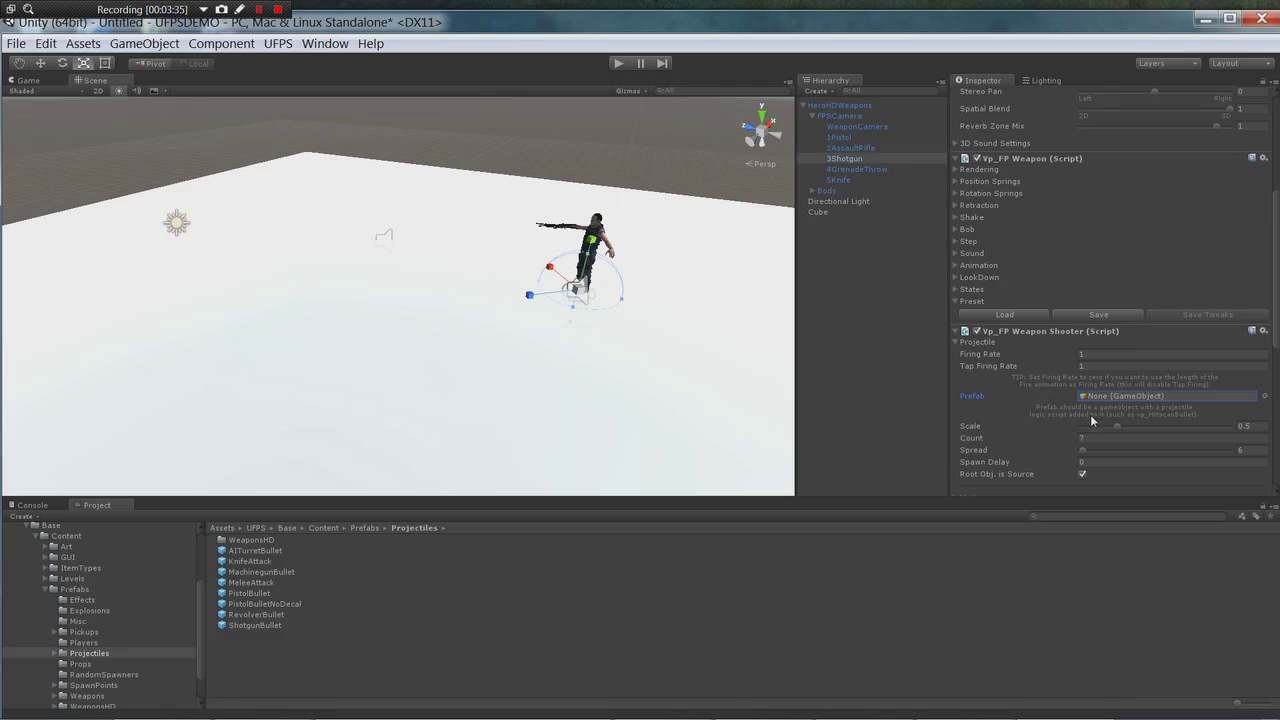
Check the ShotgunBullet asset against the other bullets, and delete the ShotgunBullet prefab from the Projectiles folder
click(238, 625)
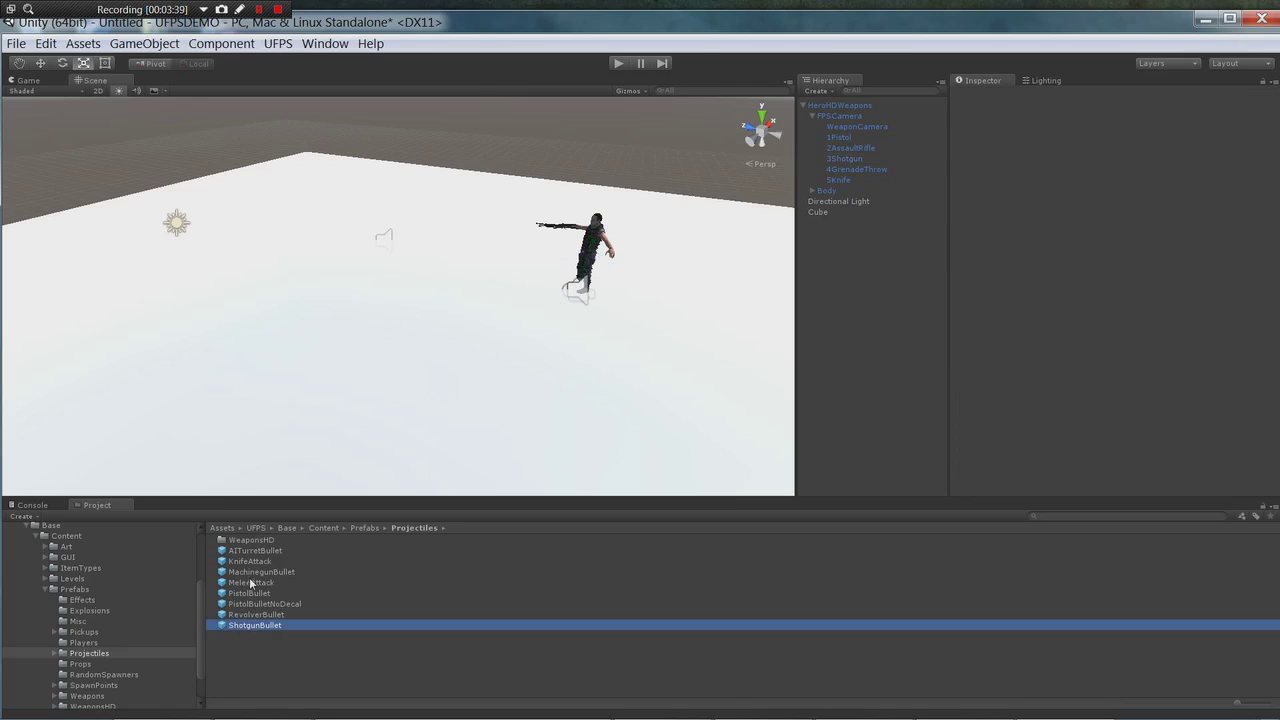
click(252, 574)
click(249, 593)
click(256, 625)
key(Delete)
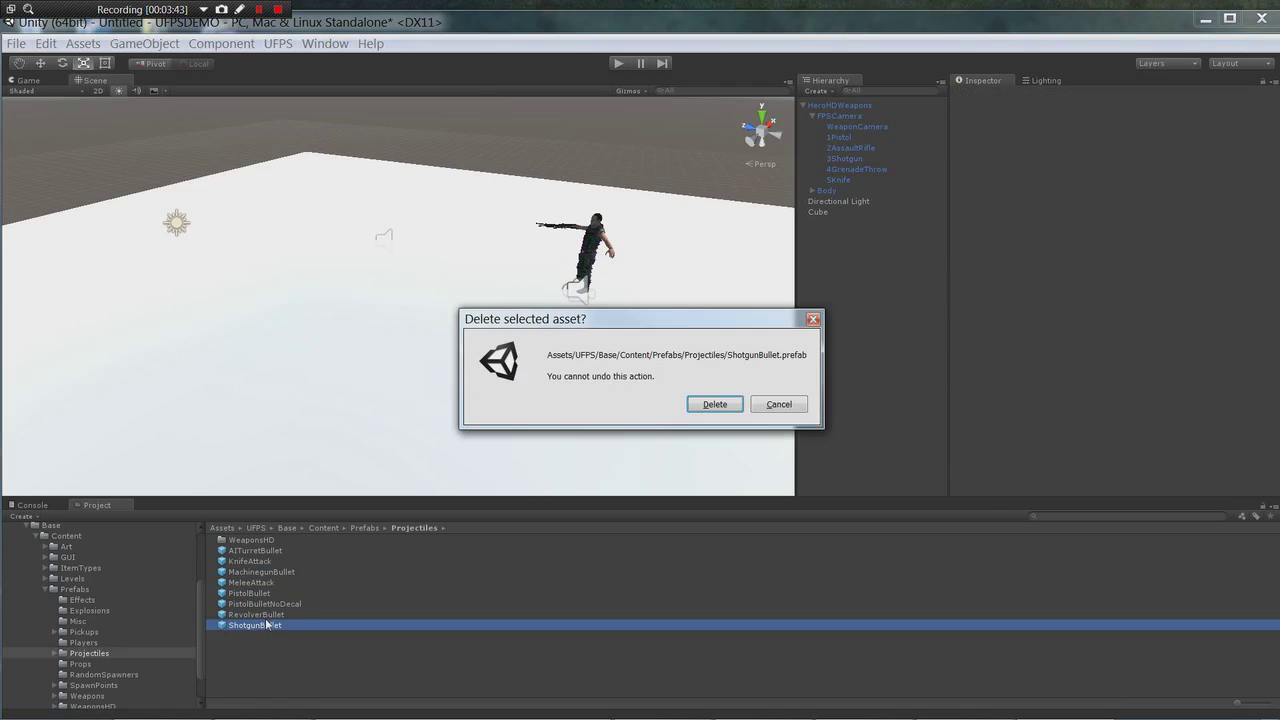
click(716, 405)
Place a new PistolBullet instance in the scene and name it ShotgunBullet
drag(240, 593, 420, 372)
click(1052, 92)
text(ShotgunBullet)
key(Return)
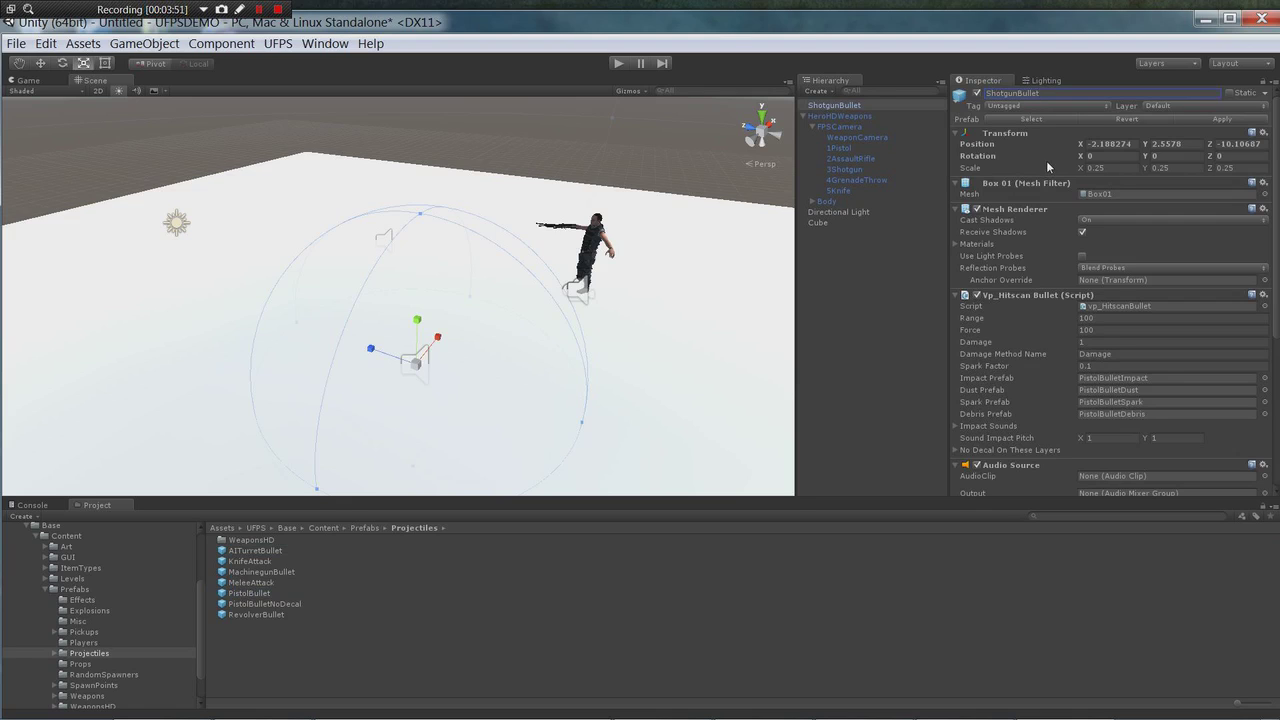
Create a prefab from the ShotgunBullet object in the Projectiles folder, and remove its instance from the scene
drag(834, 105, 294, 660)
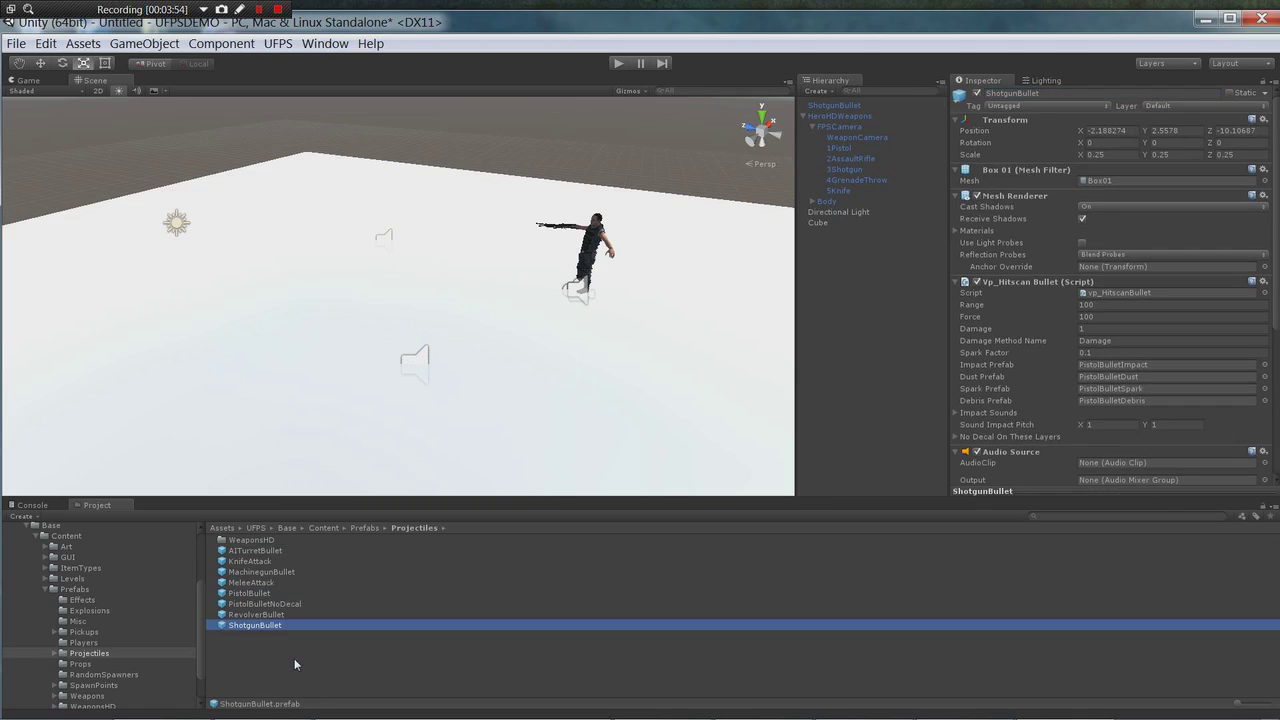
click(866, 106)
key(Delete)
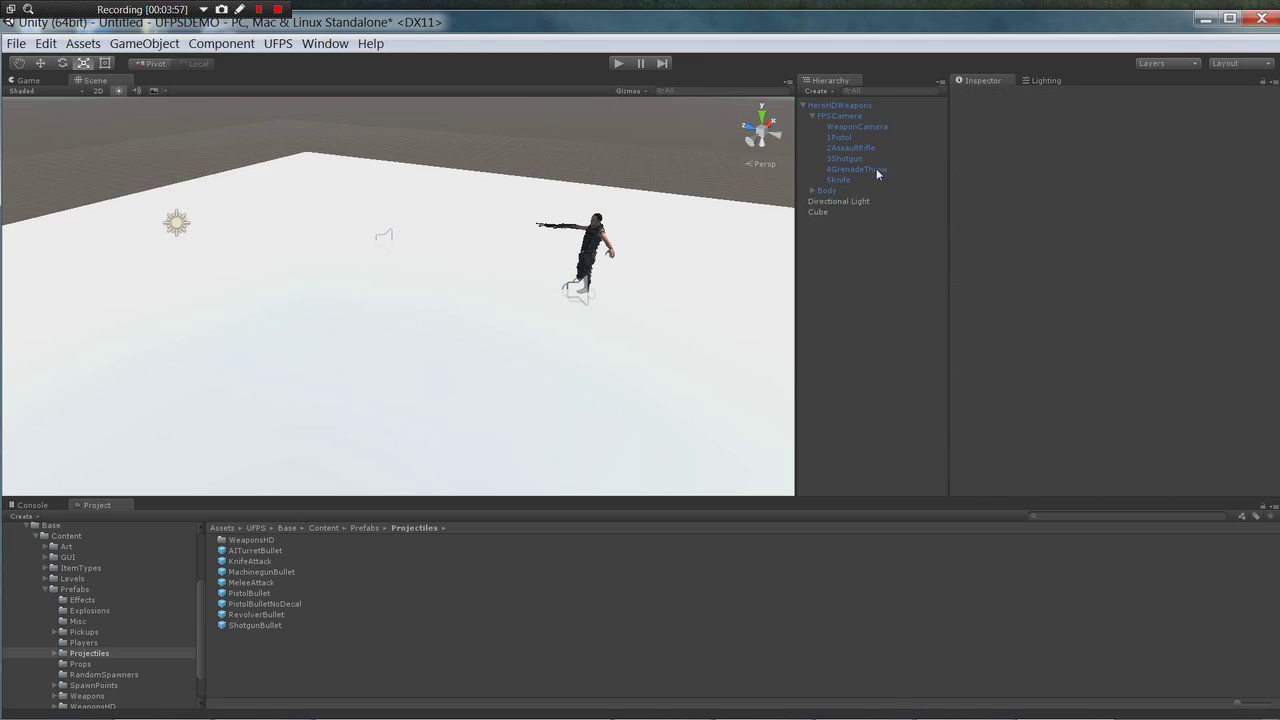
Assign the new ShotgunBullet prefab as the projectile in 3Shotgun's Vp_FP Weapon Shooter
click(856, 158)
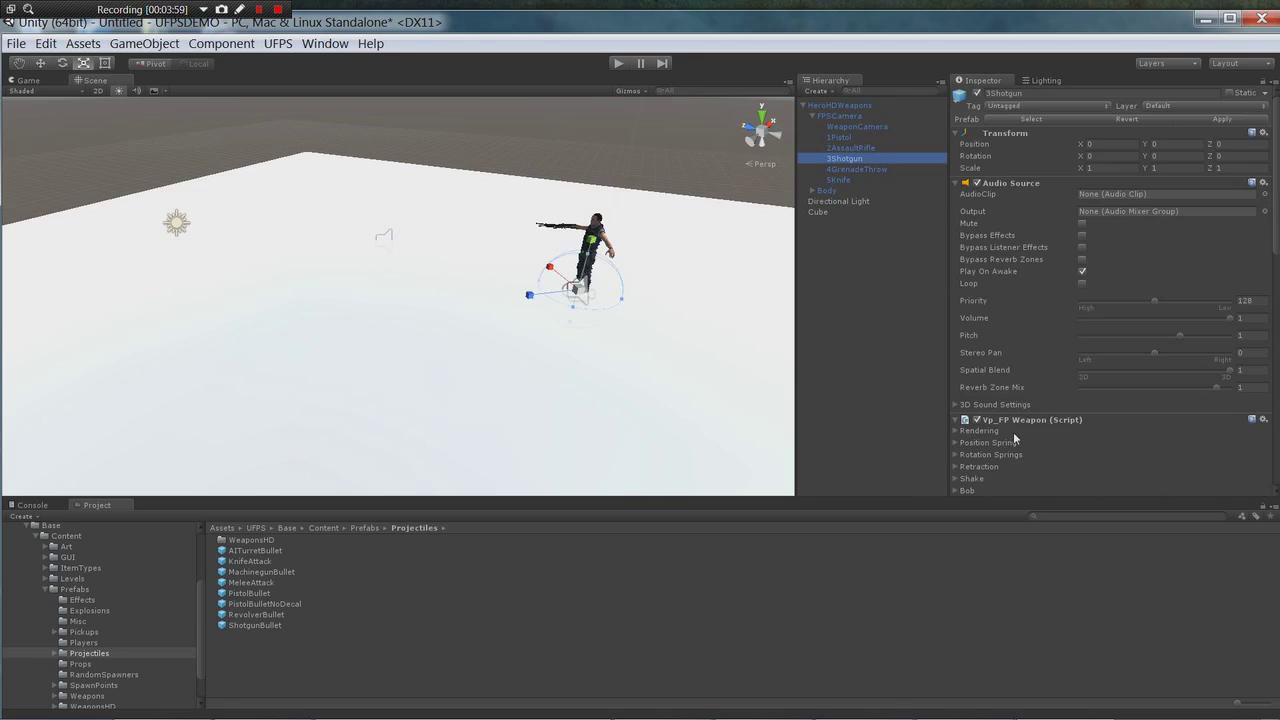
scroll(1013, 432, down, 5)
scroll(1013, 432, down, 3)
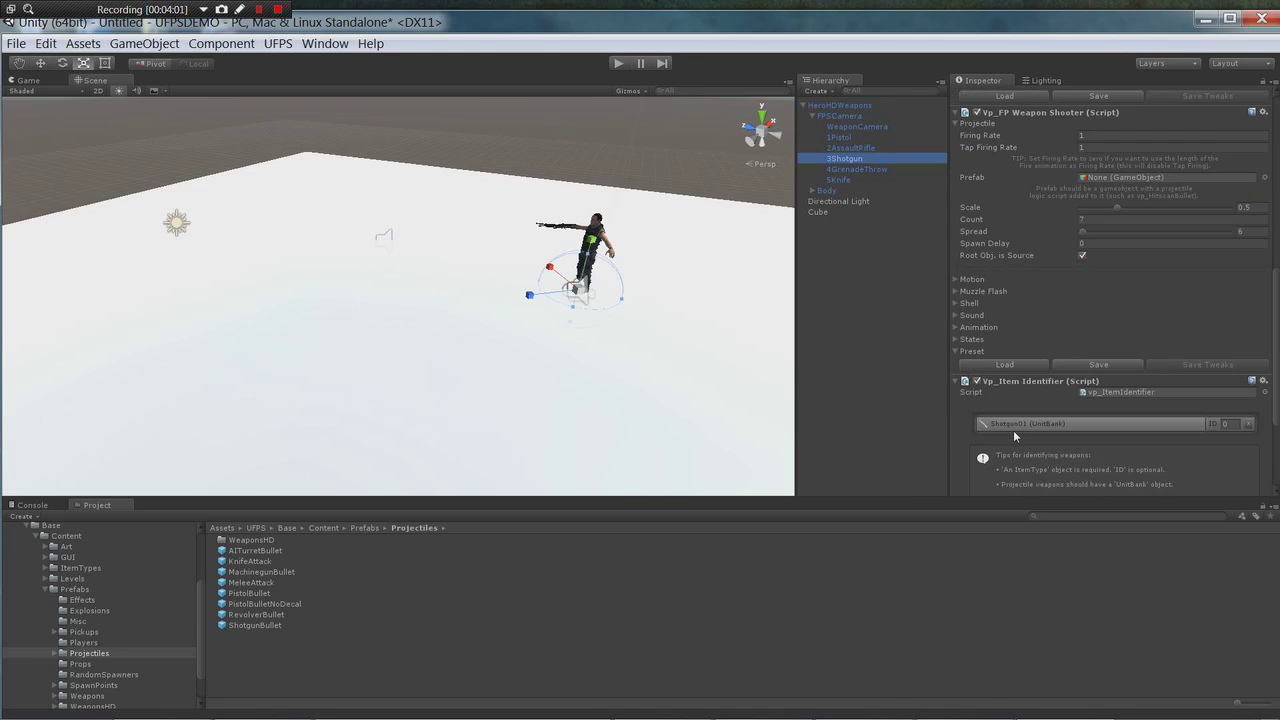
scroll(1013, 430, up, 10)
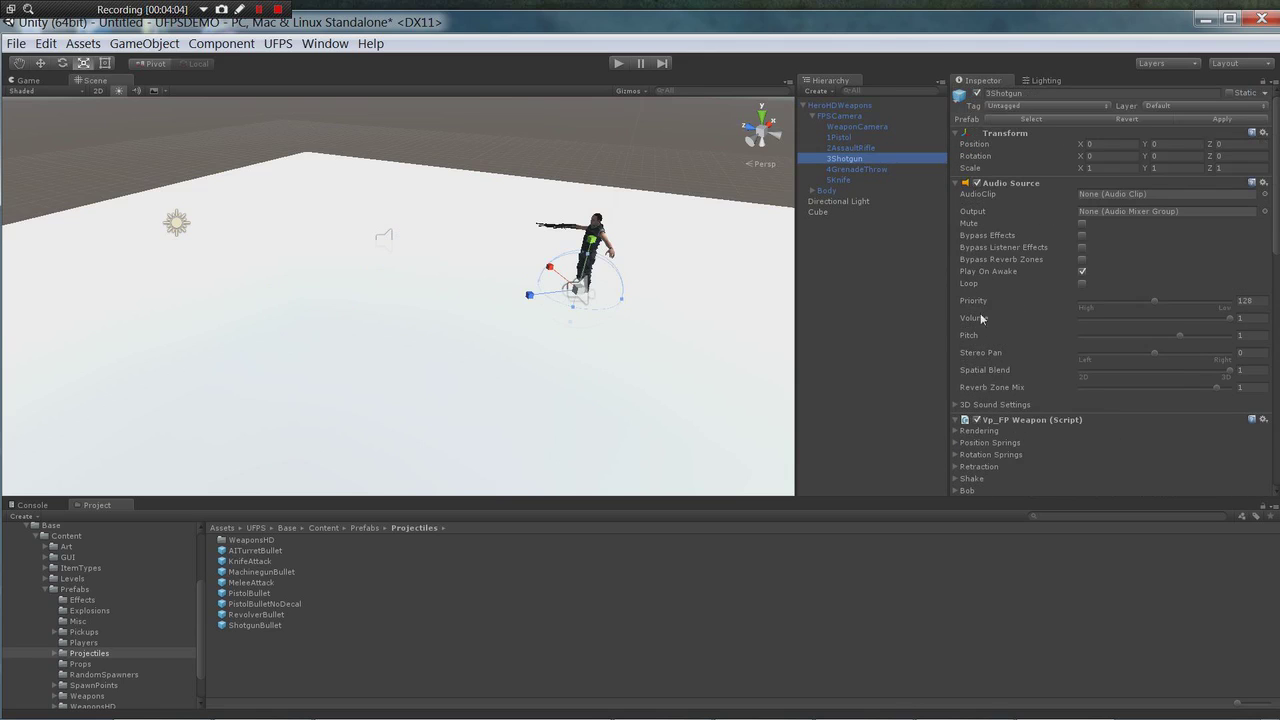
scroll(998, 403, down, 5)
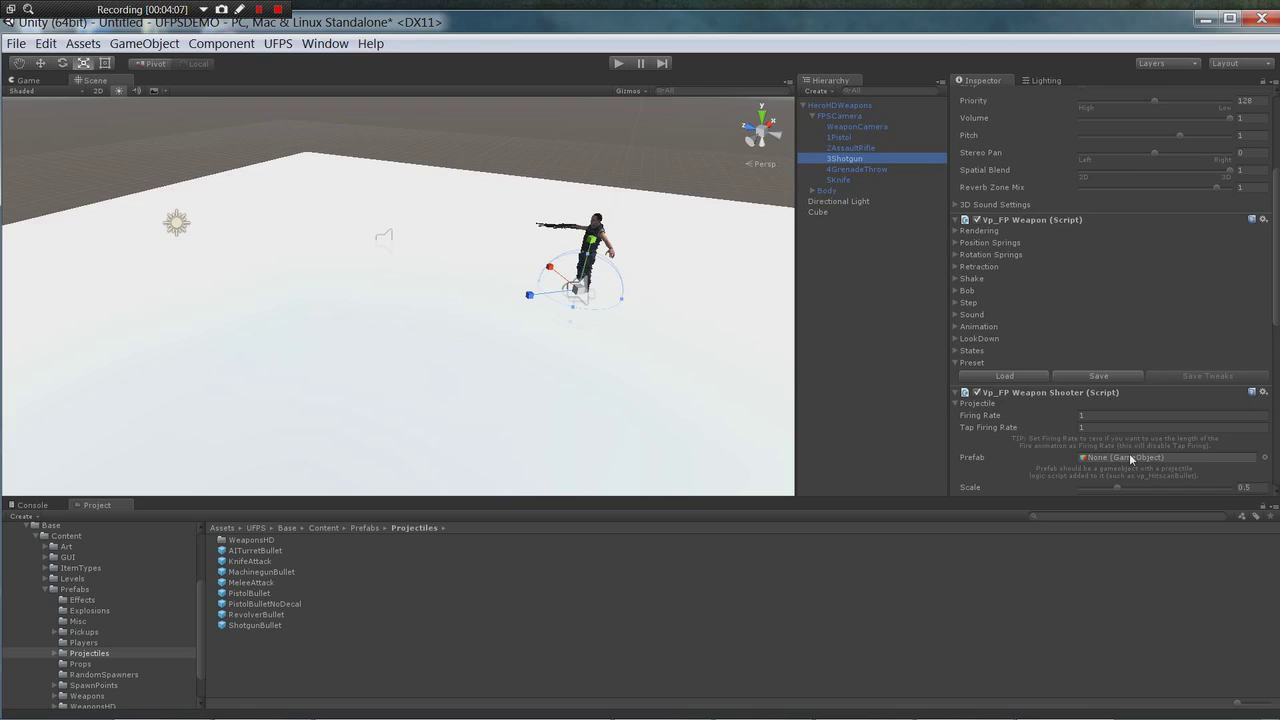
scroll(1016, 451, down, 1)
drag(246, 626, 1060, 400)
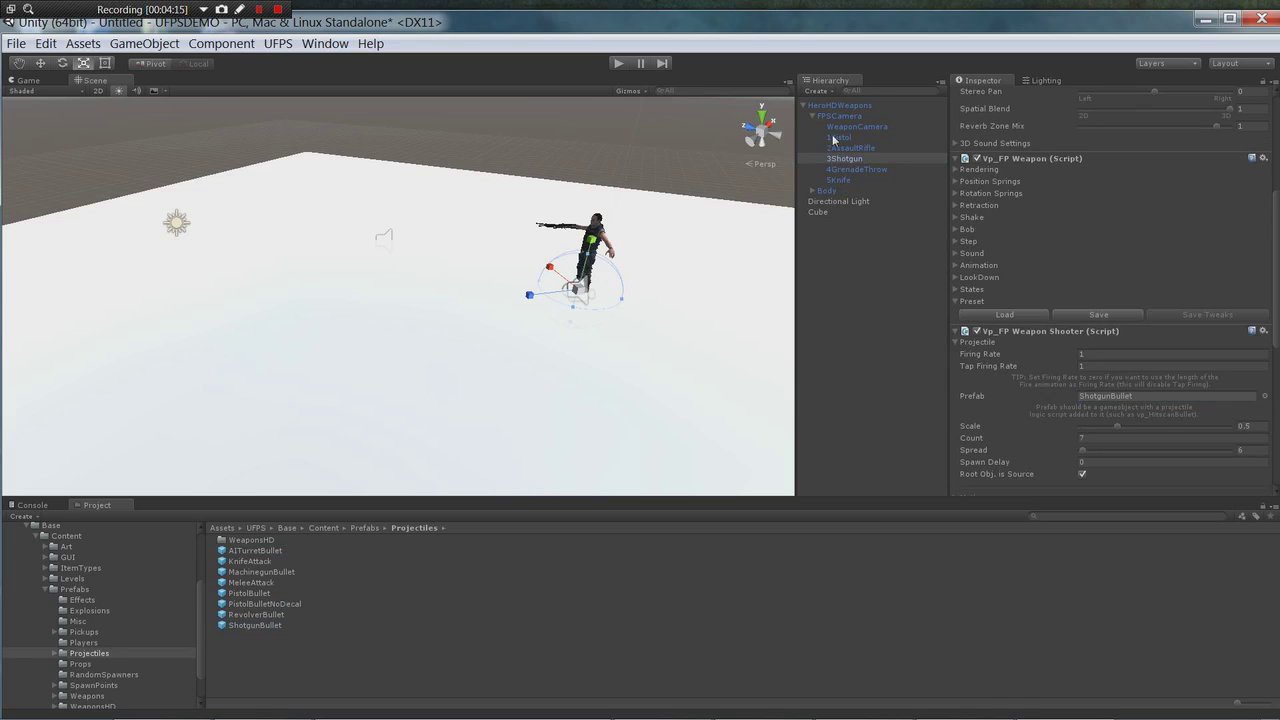
Open the vp_HitscanBullet script used by the PistolBullet prefab in MonoDevelop
click(249, 594)
scroll(1145, 384, up, 5)
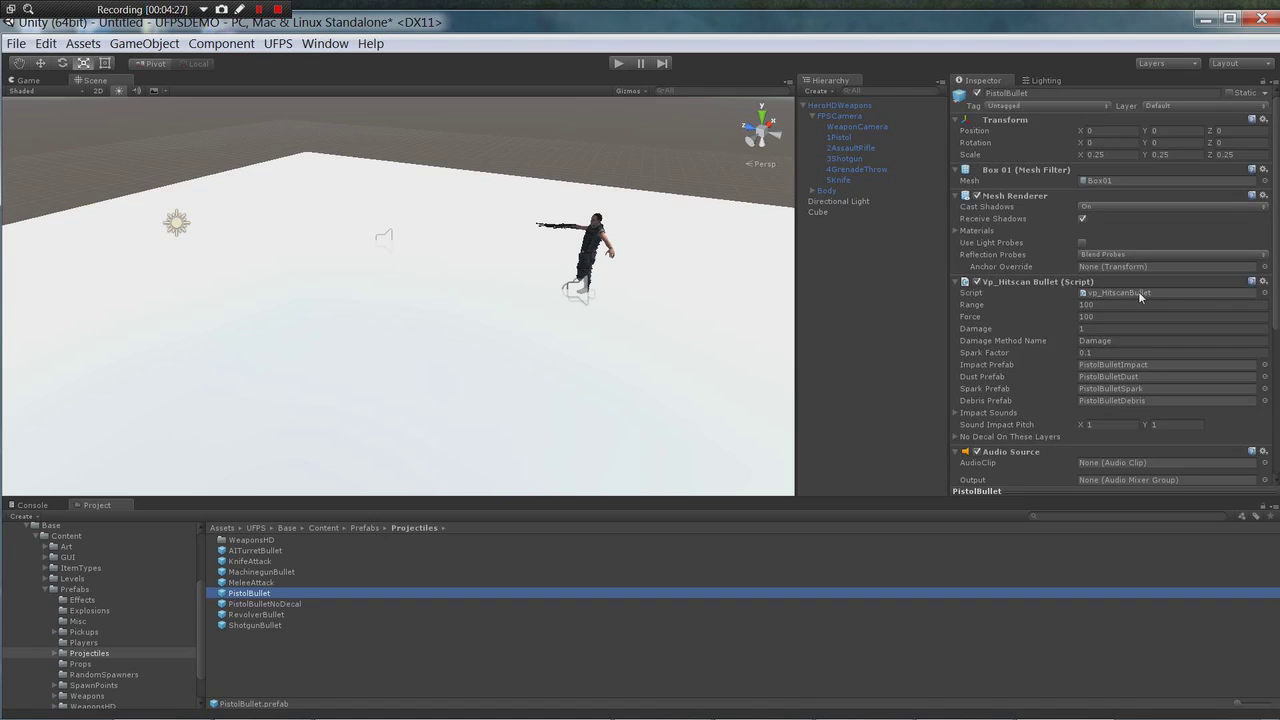
click(1138, 291)
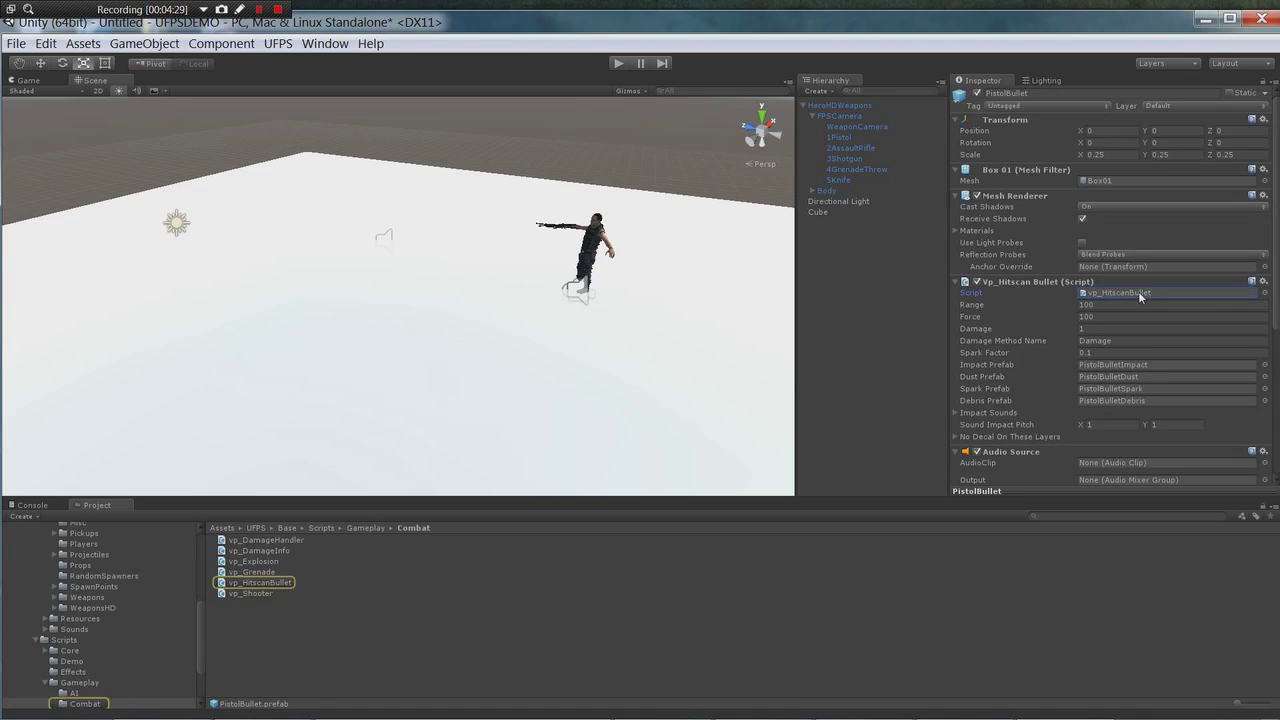
double_click(1139, 293)
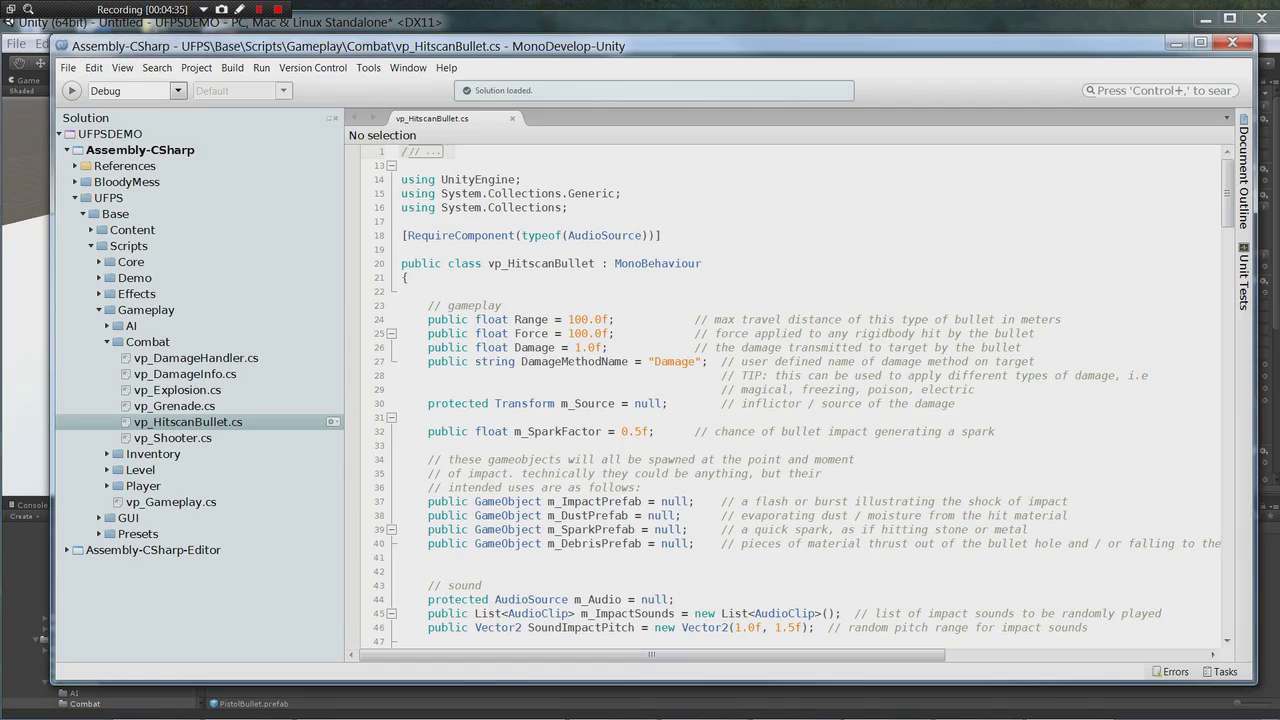
Locate the LayerMask declaration in the vp_HitscanBullet script and examine the value assigned to it
scroll(790, 390, down, 6)
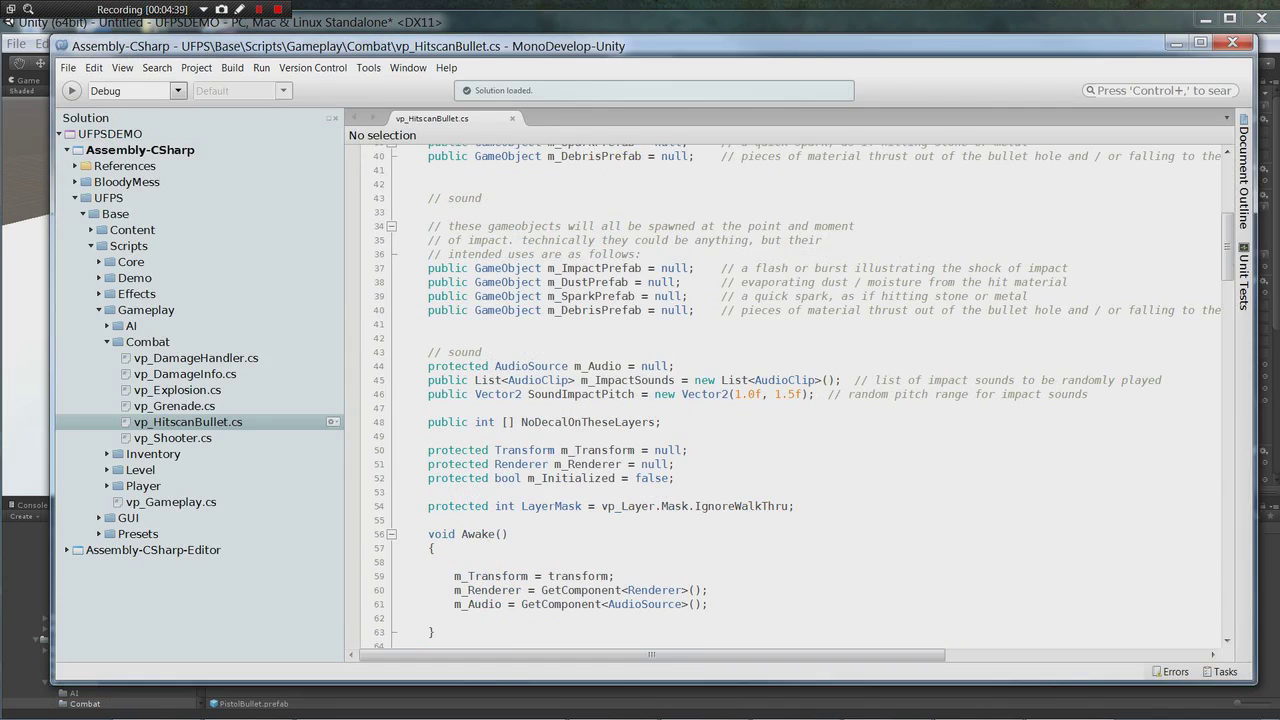
click(552, 507)
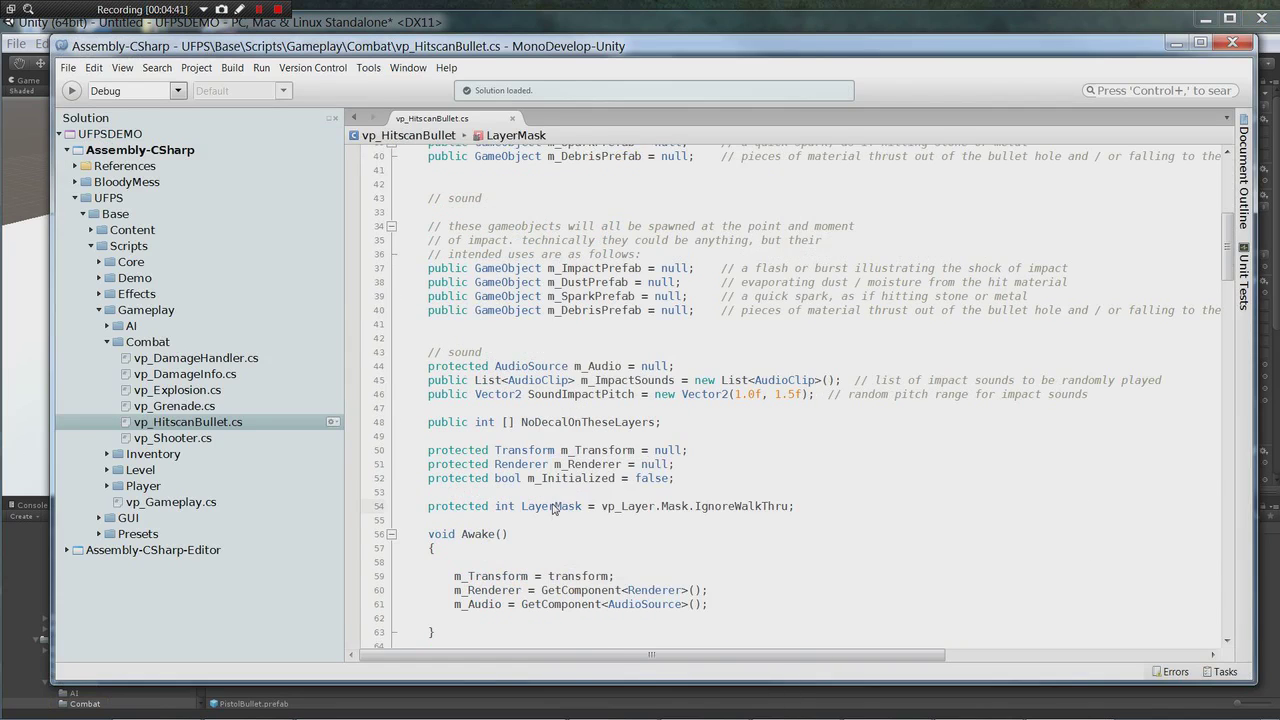
right_click(552, 507)
click(614, 503)
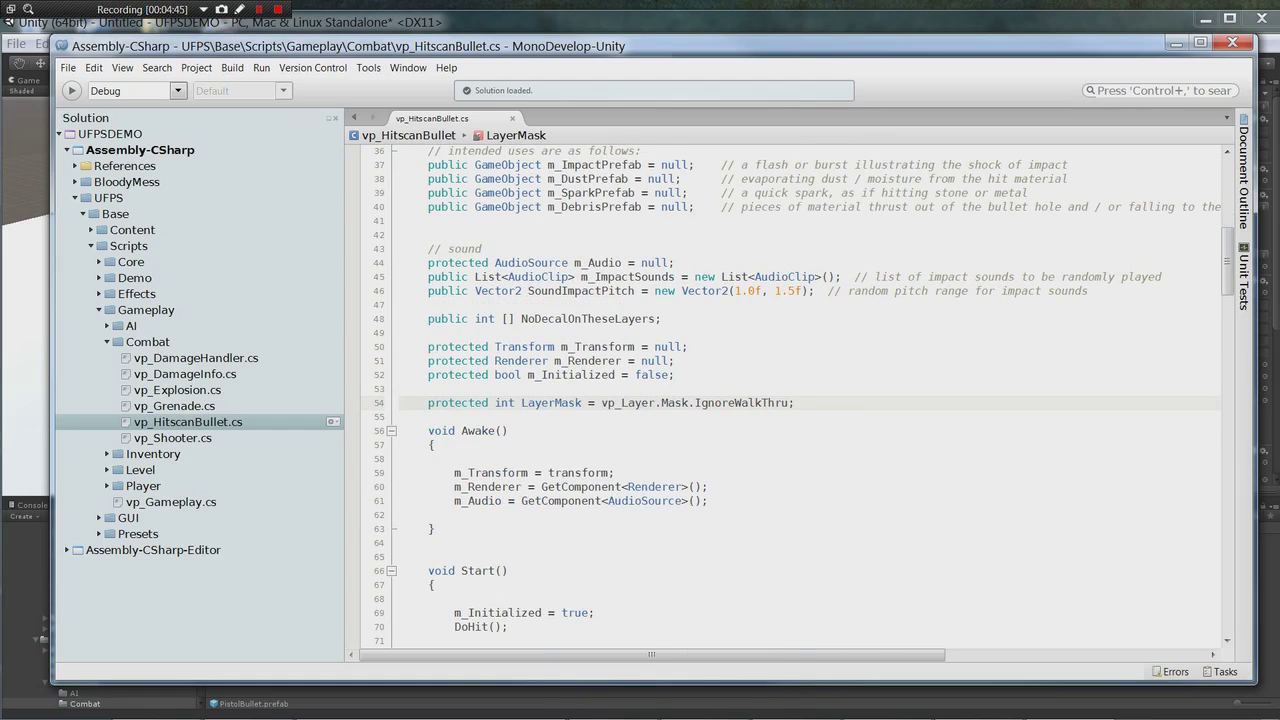
right_click(634, 402)
key(Escape)
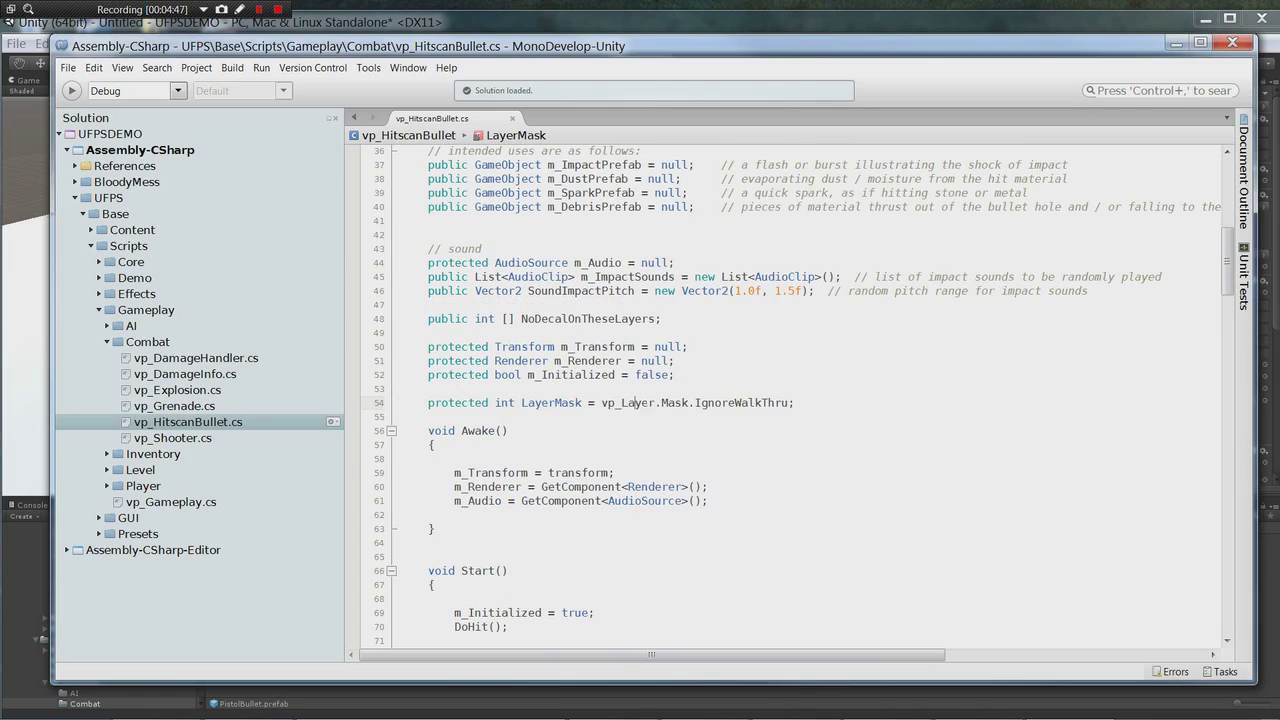
Go to the declaration of vp_Layer from the LayerMask line and collapse the vp_Layer class body
right_click(628, 400)
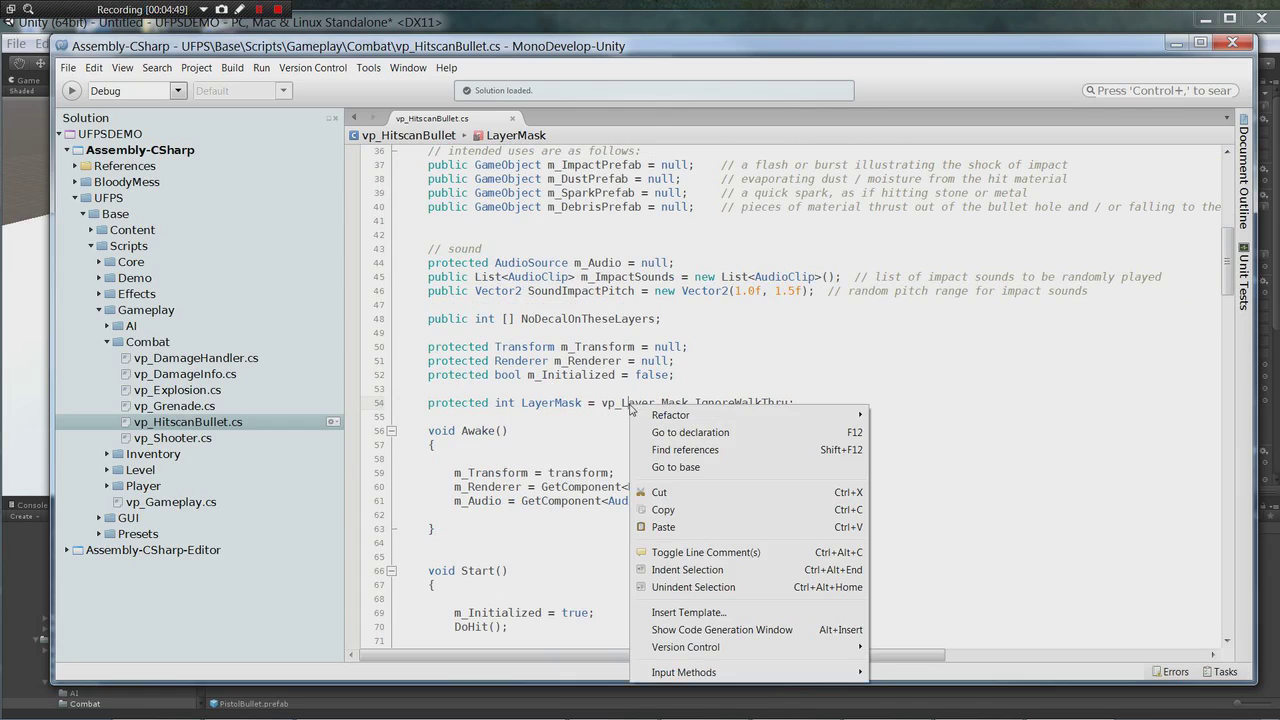
click(708, 436)
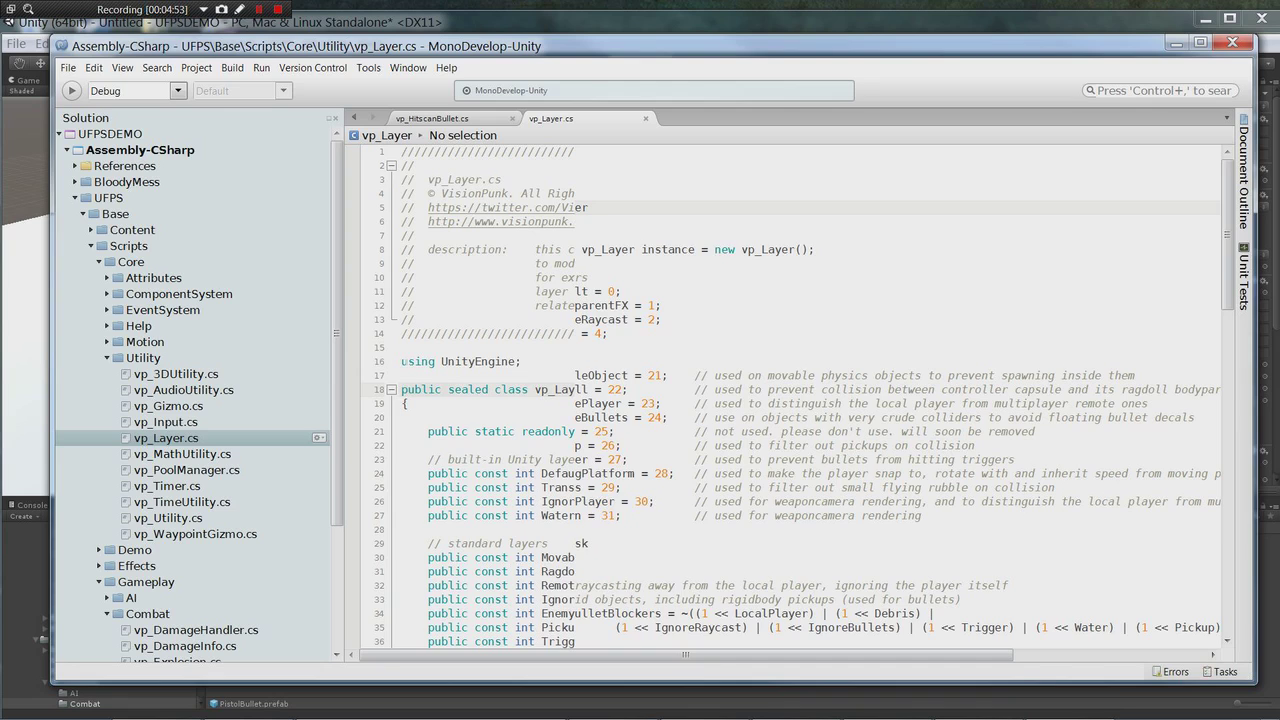
click(391, 389)
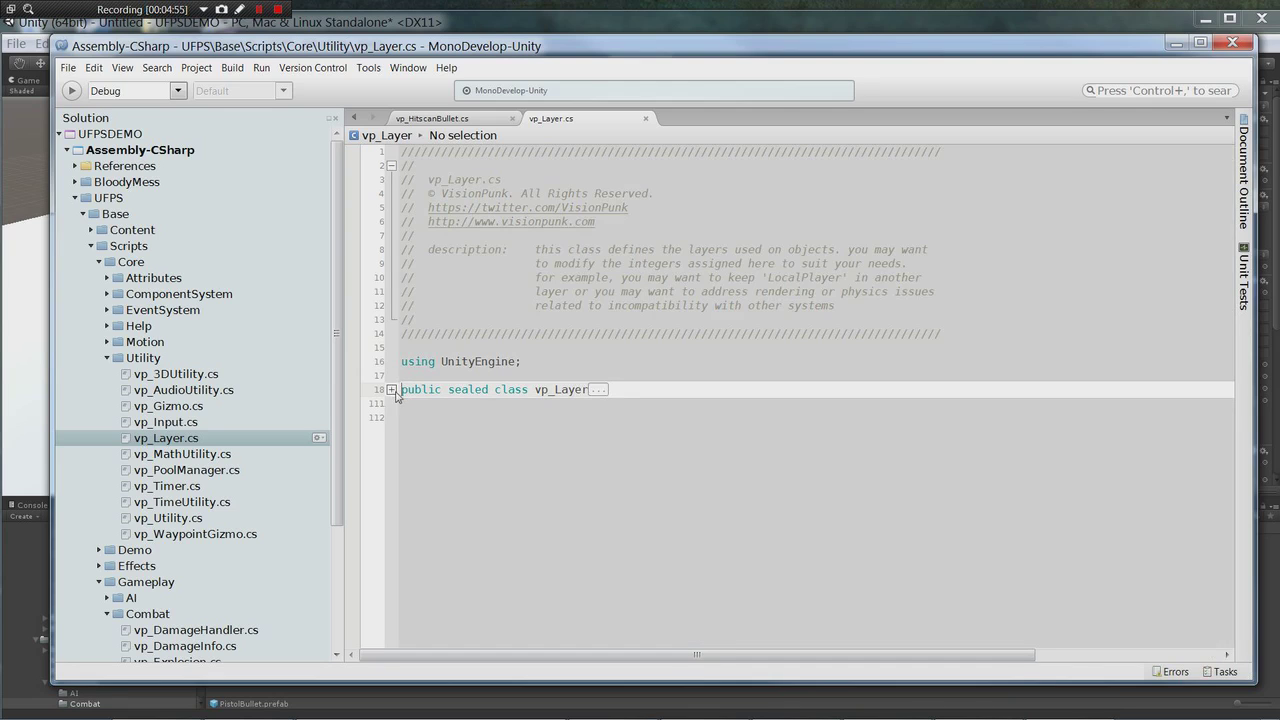
Expand the vp_Layer class body and examine its layer constants and the Mask class
click(391, 389)
scroll(790, 396, down, 2)
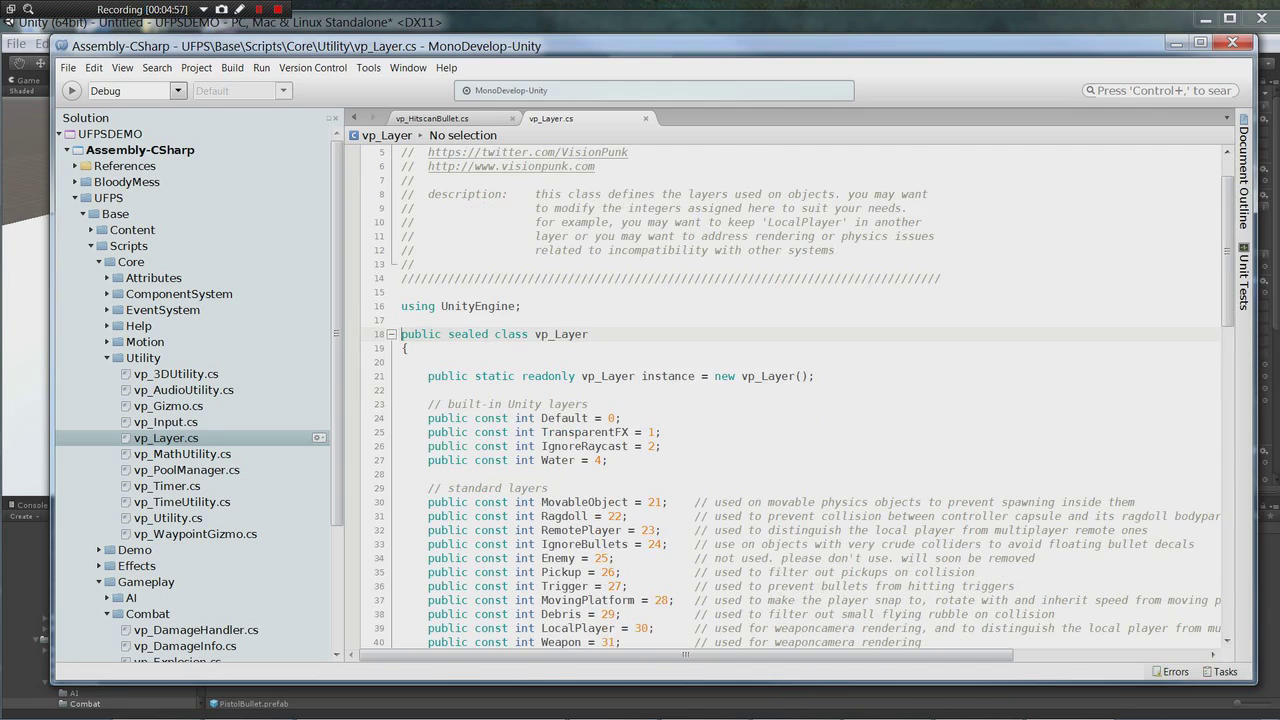
scroll(790, 396, down, 4)
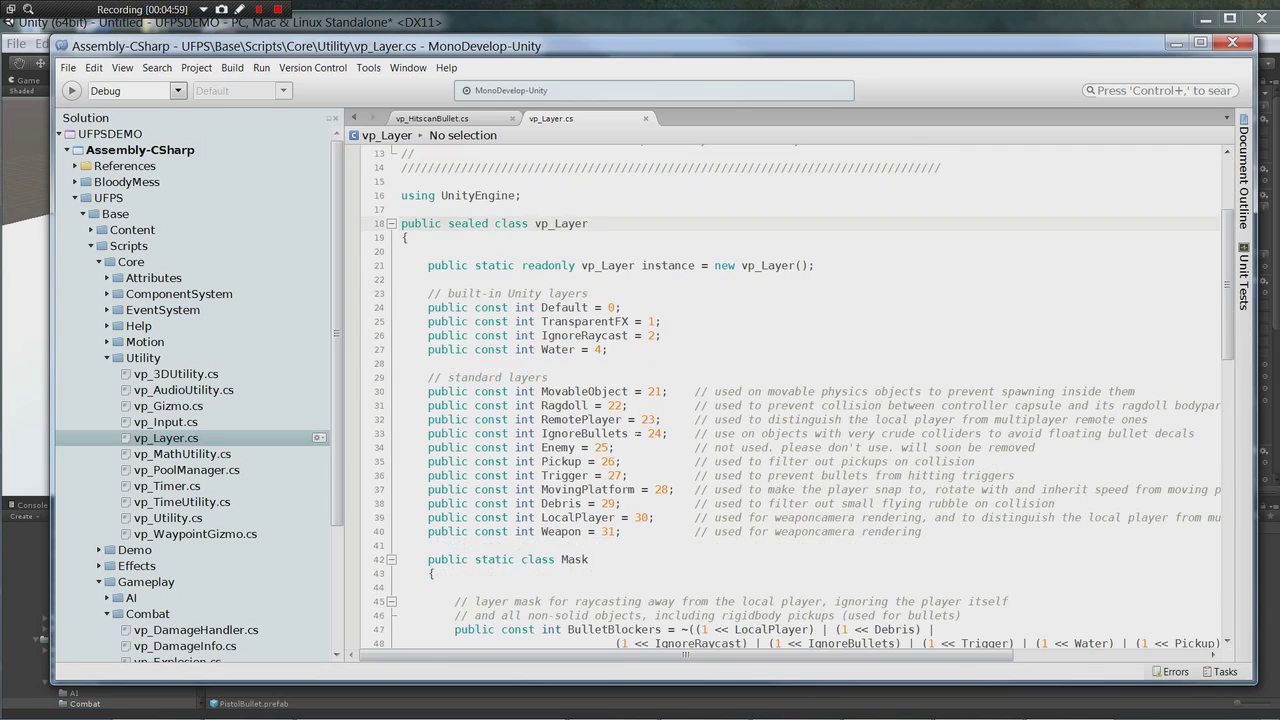
scroll(790, 396, down, 4)
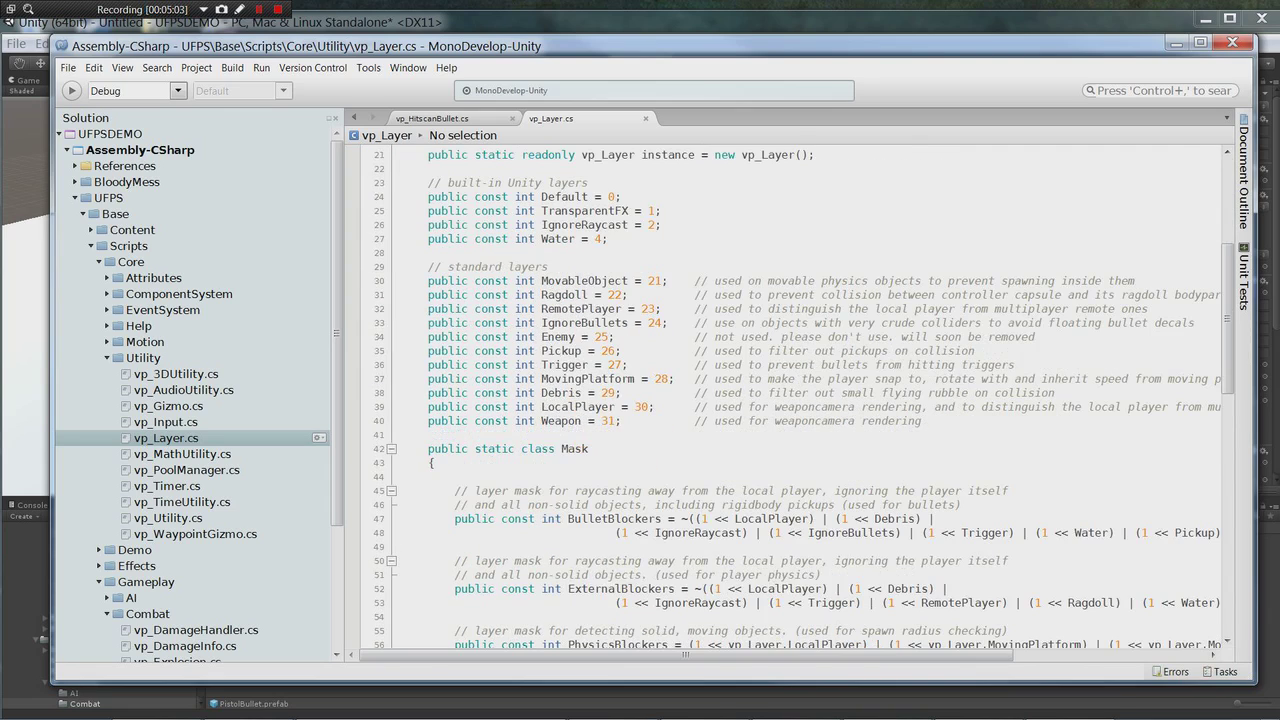
Open Shoot.cs from BloodyMess/Scenes/PositionalHealing/Scripts, then return to the standard layers list in vp_Layer.cs
click(420, 122)
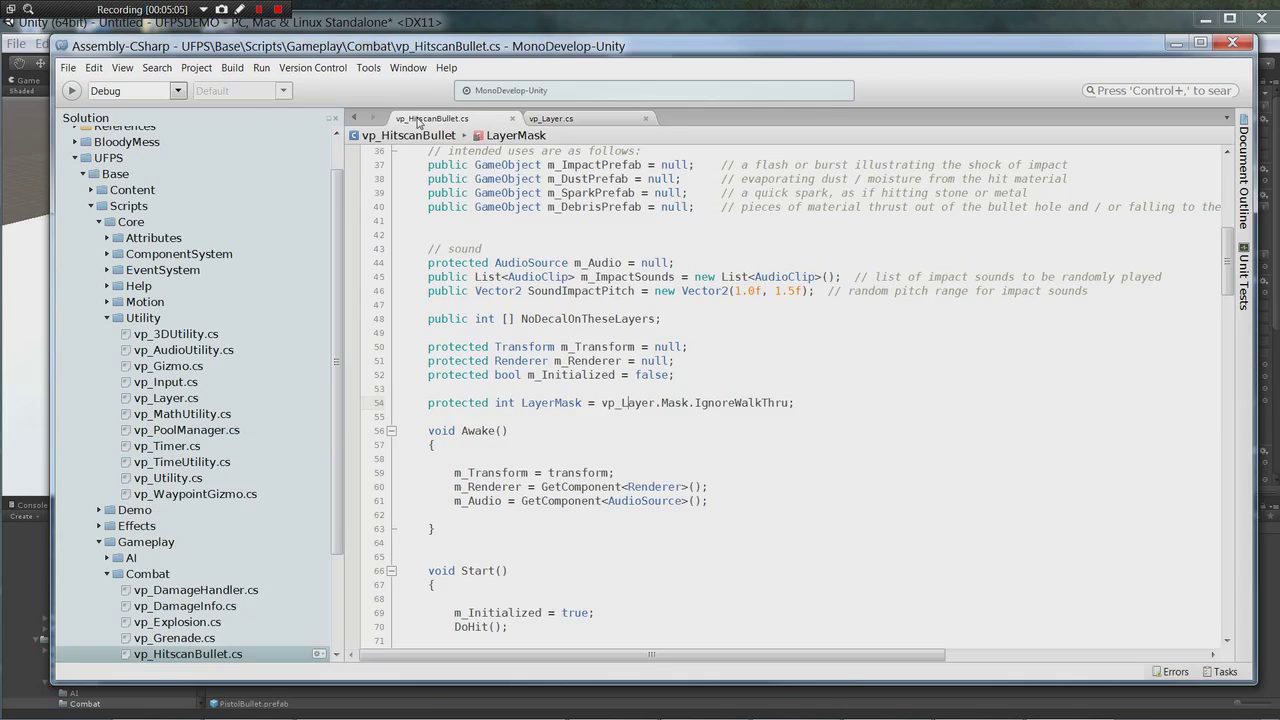
click(75, 142)
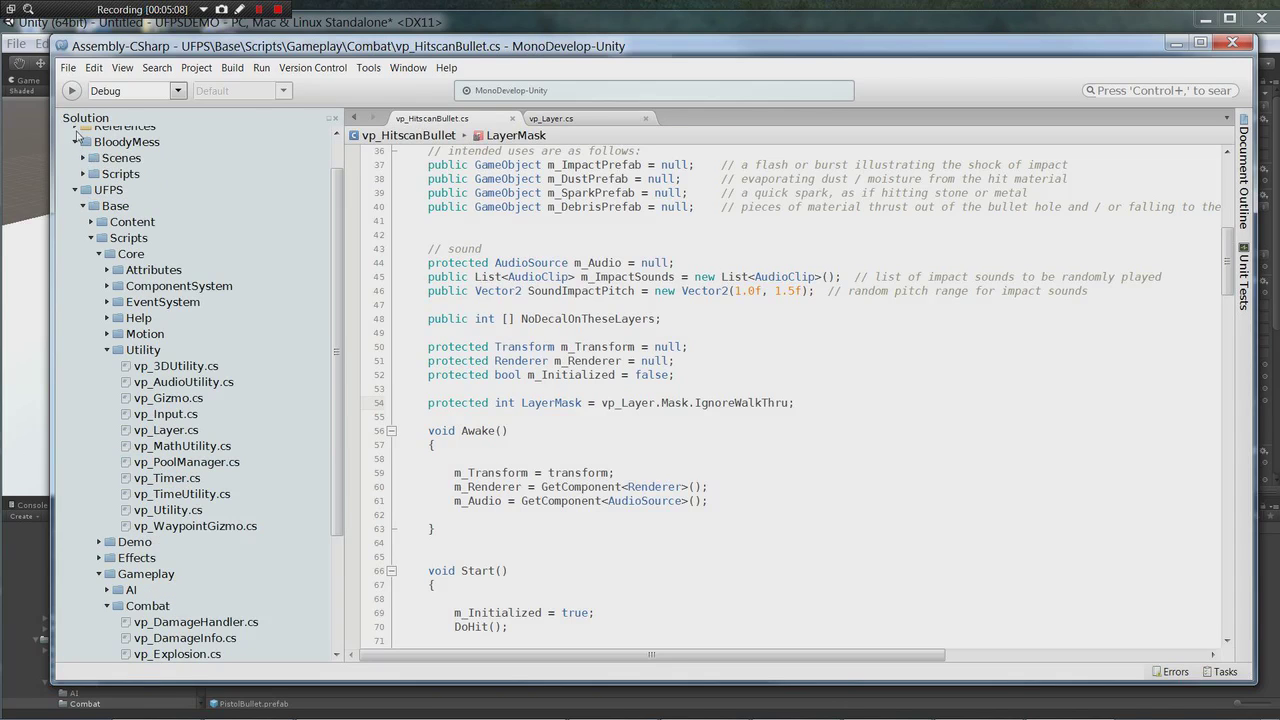
click(83, 158)
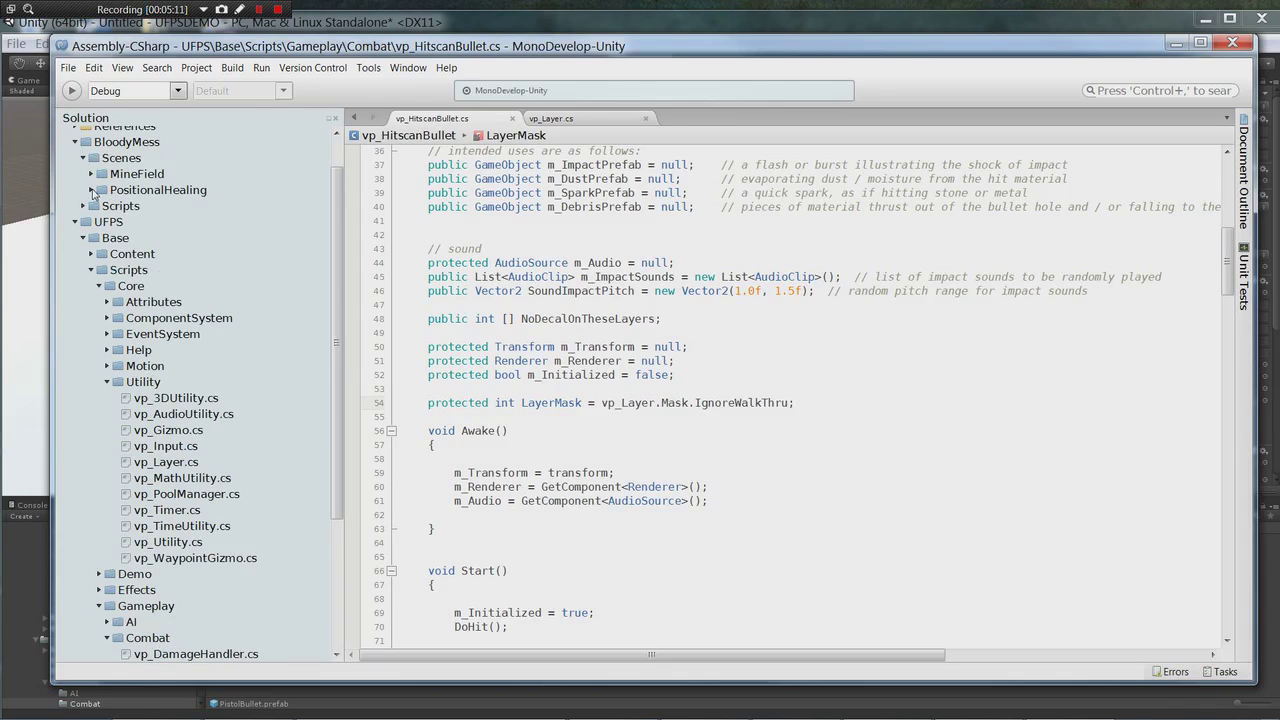
click(91, 190)
click(99, 206)
double_click(145, 240)
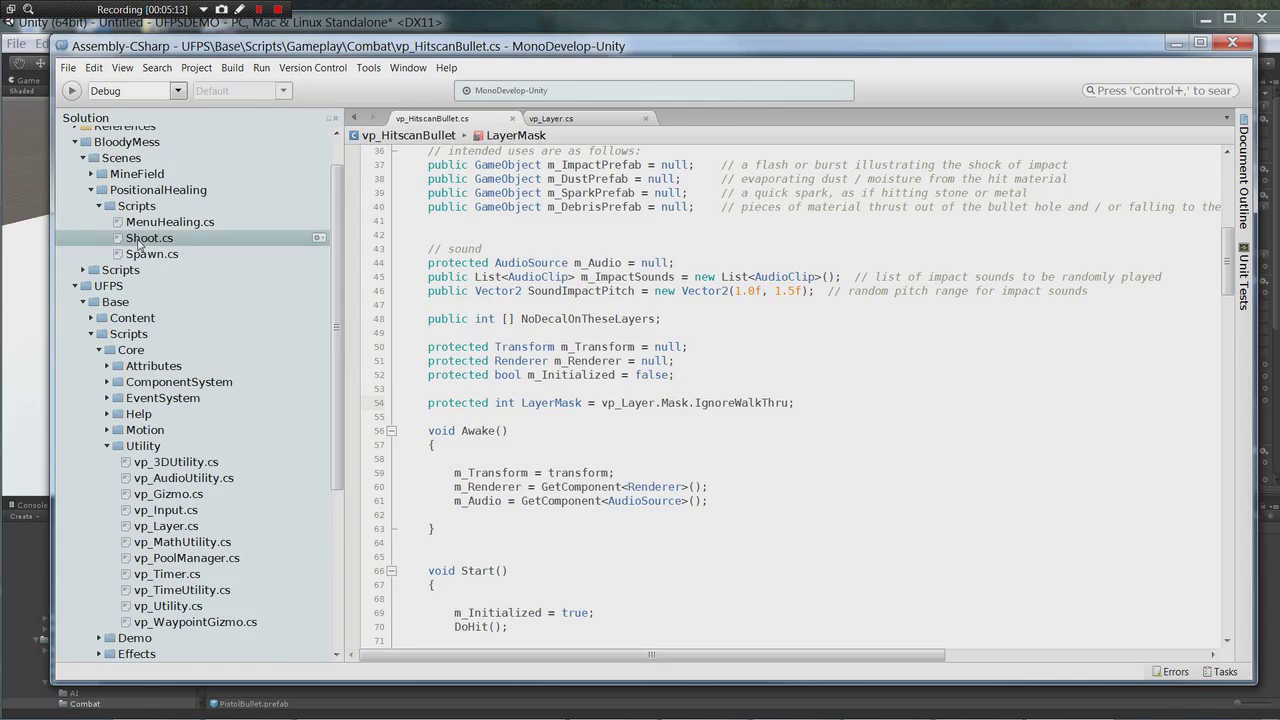
click(596, 124)
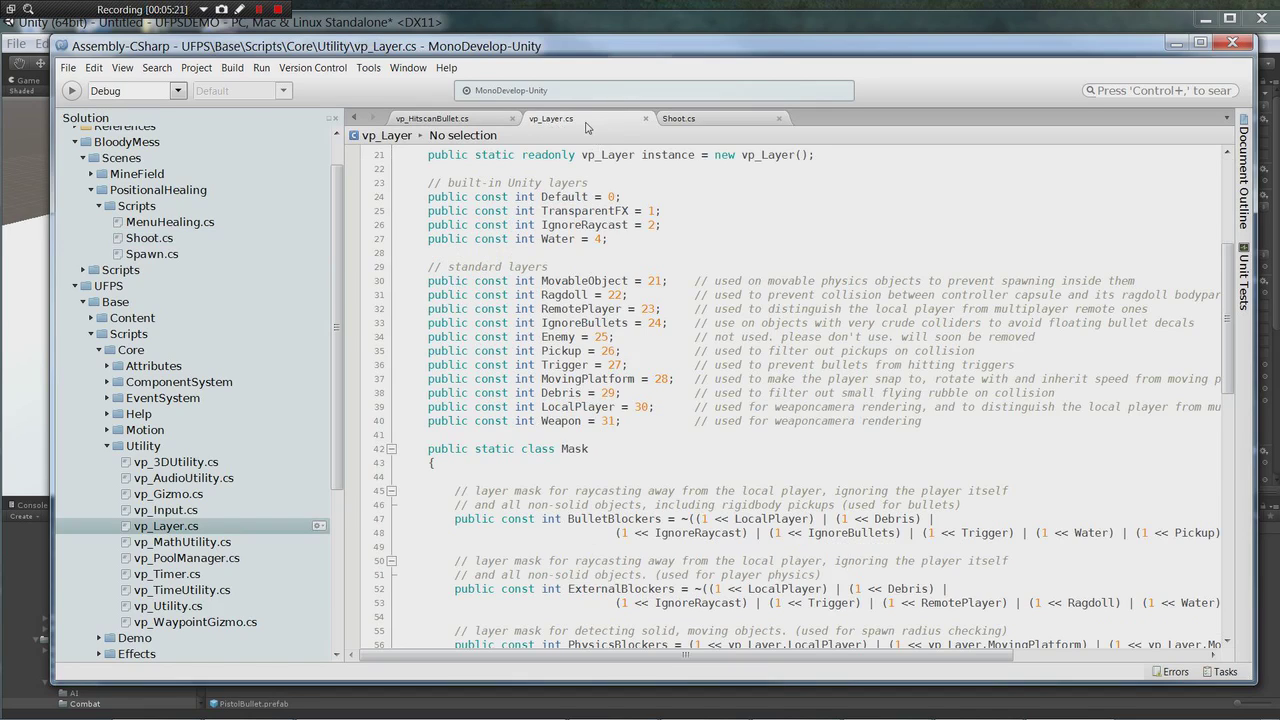
scroll(800, 400, up, 1)
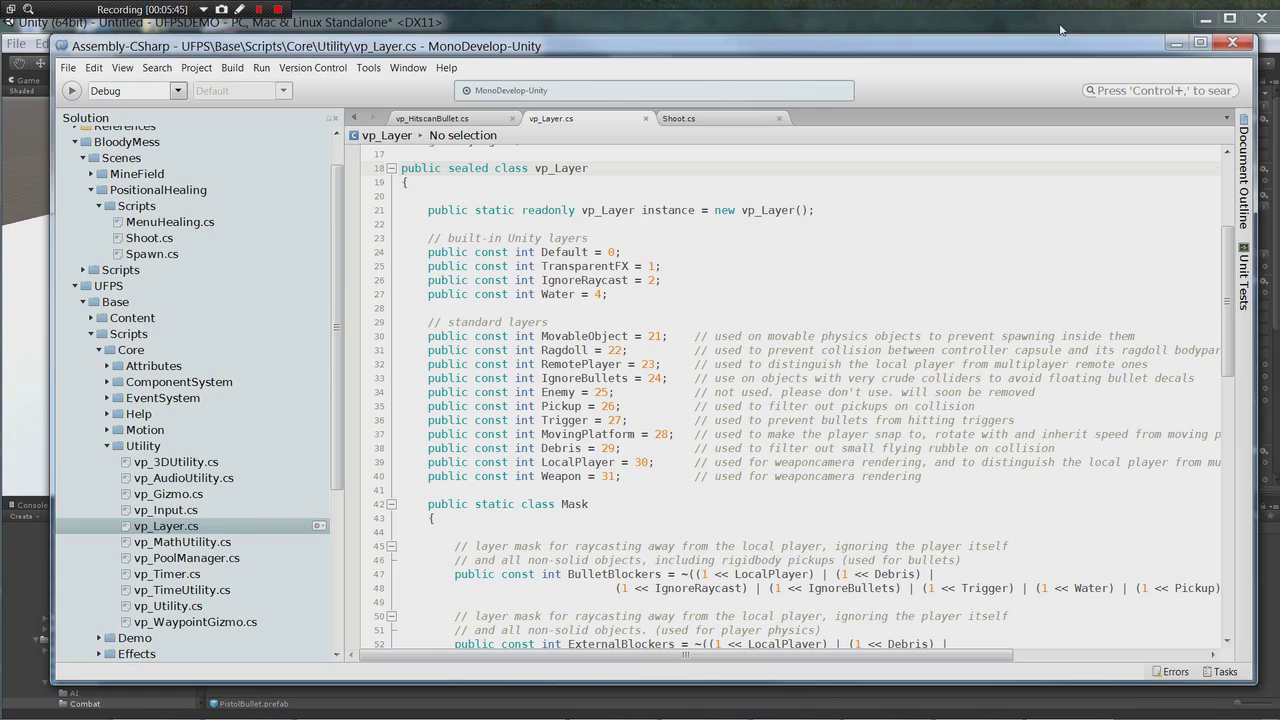
Switch to Unity, open the project's Tags and Layers settings and examine which user layers are named
drag(1049, 32, 1004, 50)
click(1093, 44)
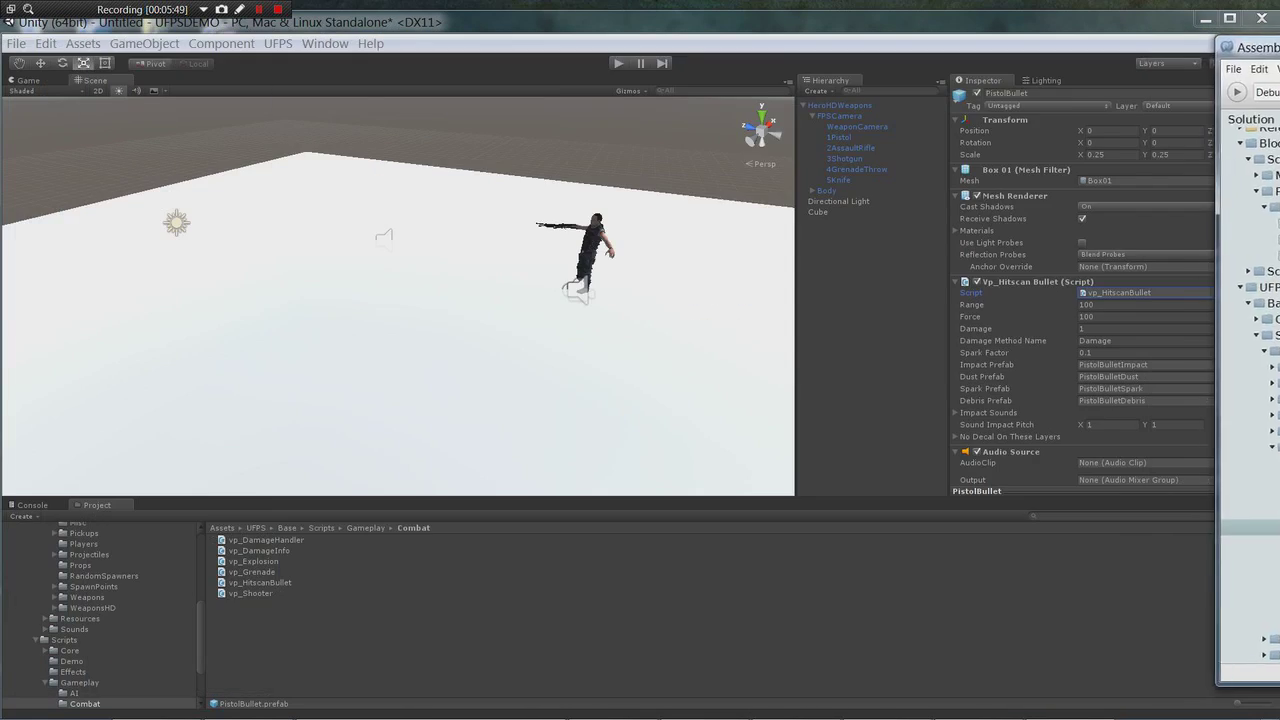
click(50, 44)
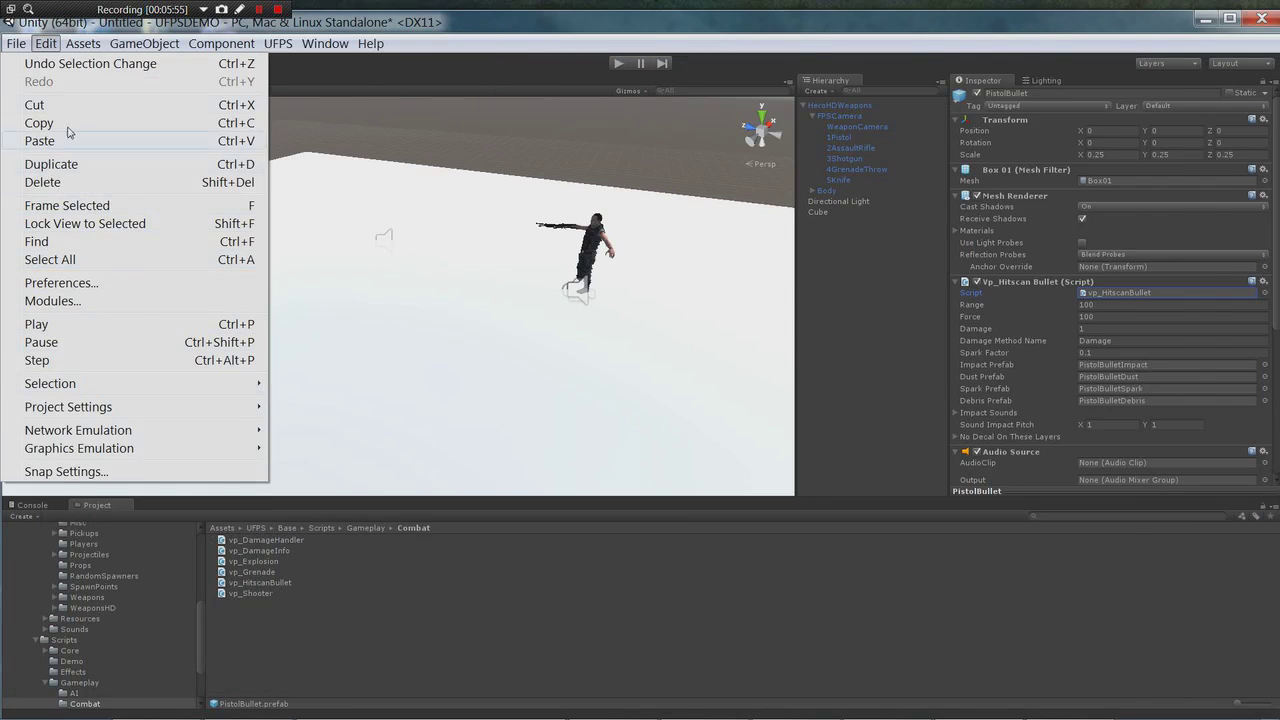
mouse_move(72, 416)
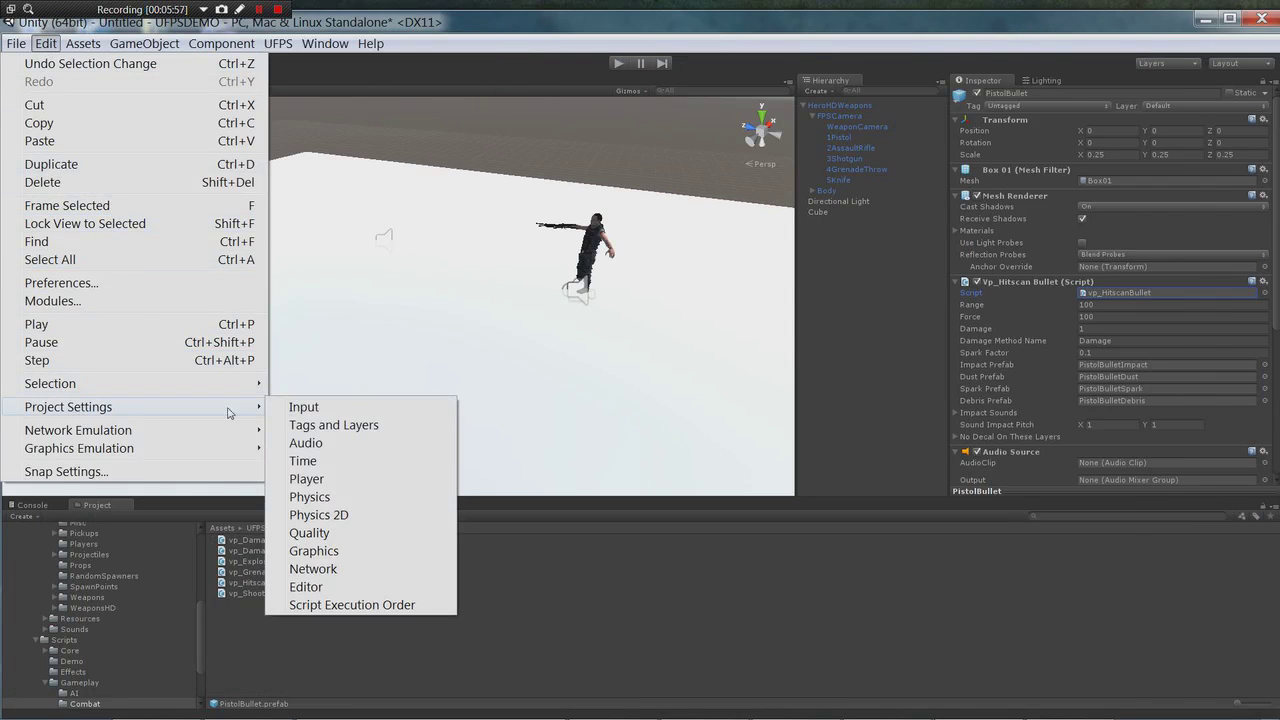
click(337, 436)
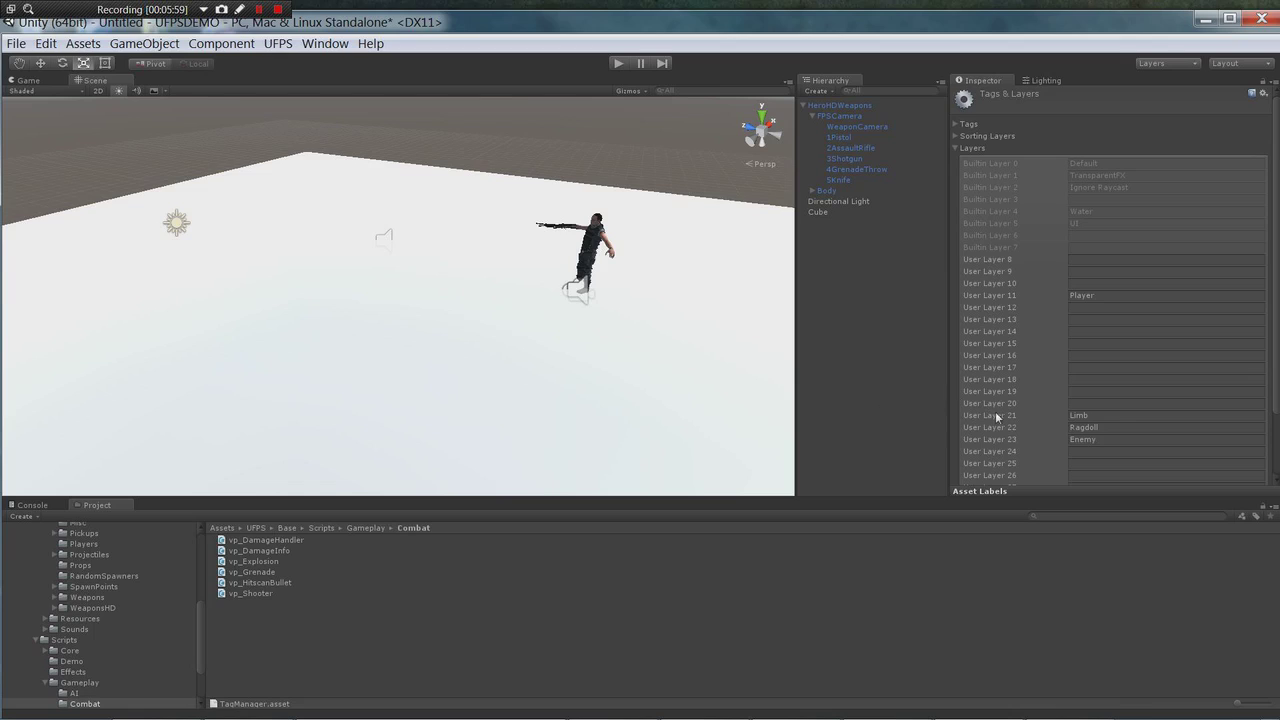
scroll(1102, 414, down, 2)
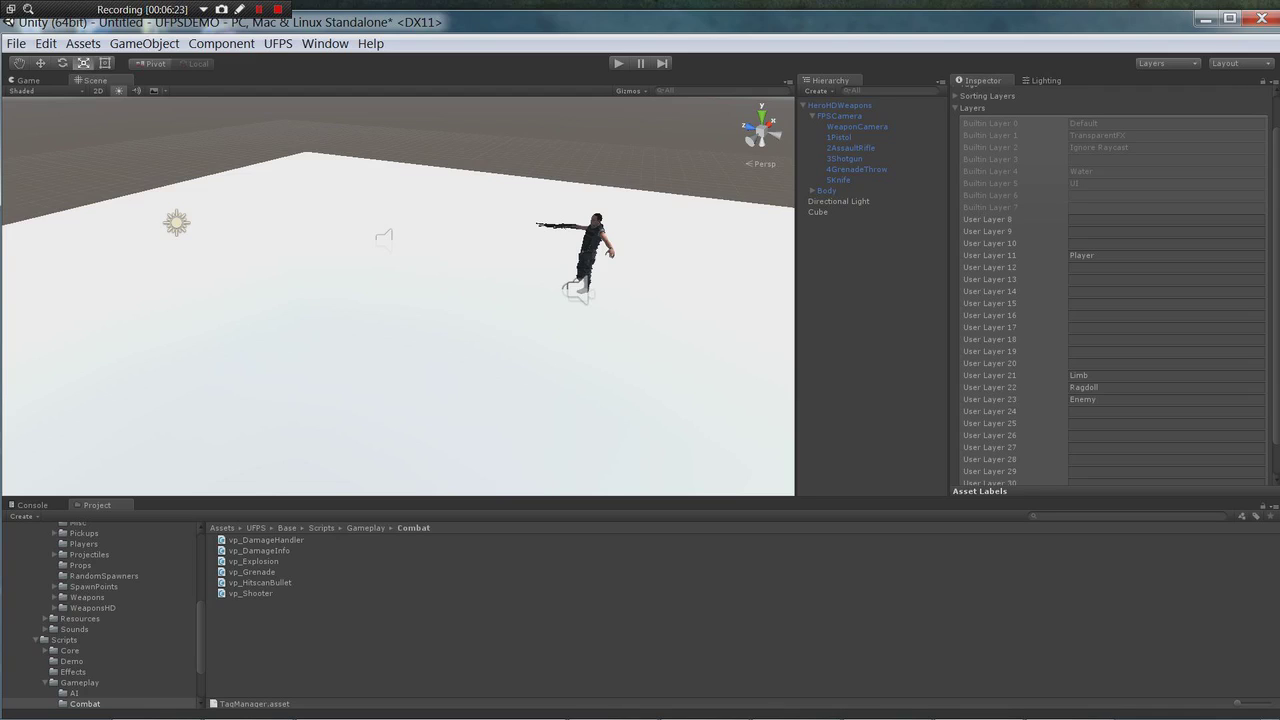
Switch back to MonoDevelop and set the Enemy layer constant in vp_Layer.cs to 23
key(alt+Tab)
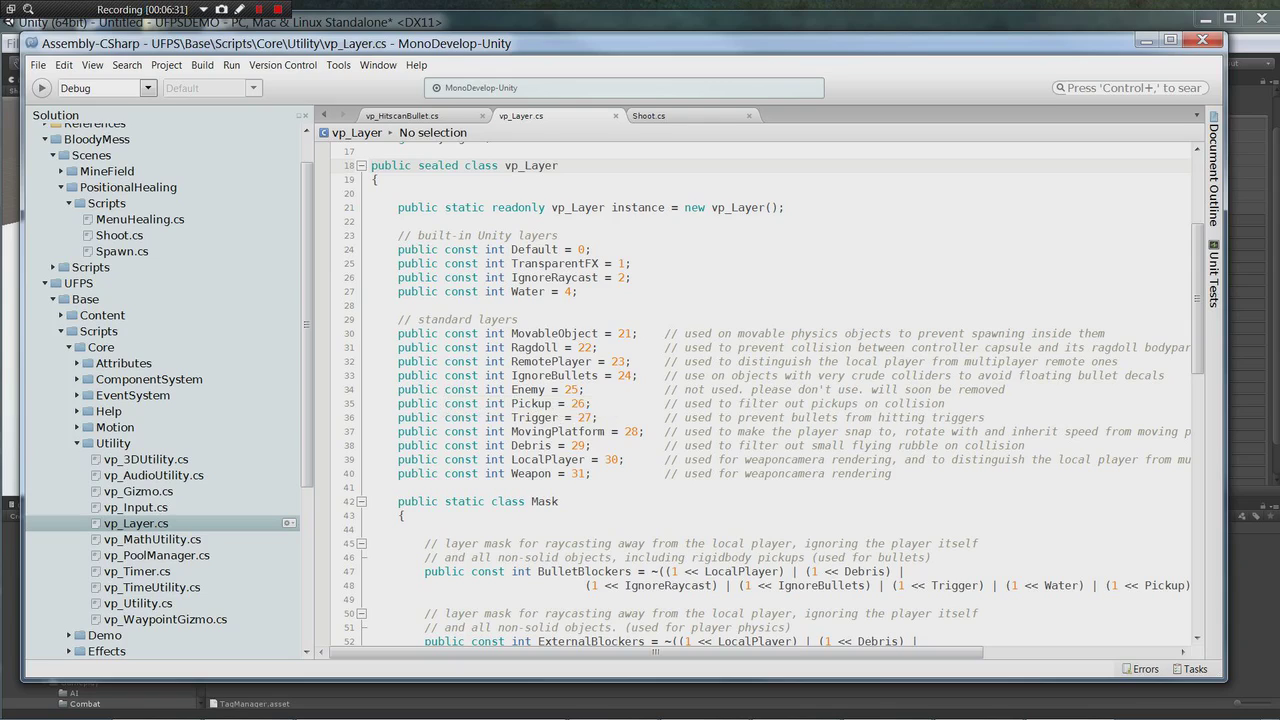
drag(398, 389, 584, 389)
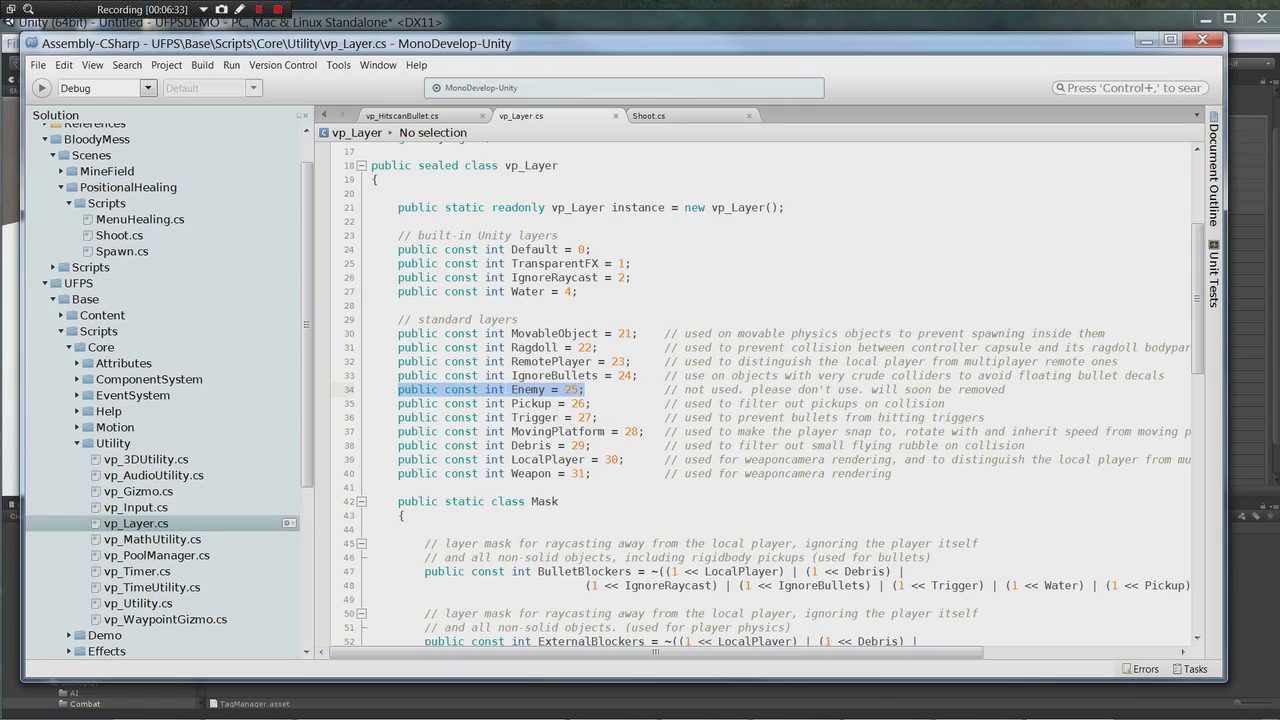
right_click(506, 389)
click(410, 395)
drag(398, 389, 584, 389)
click(580, 389)
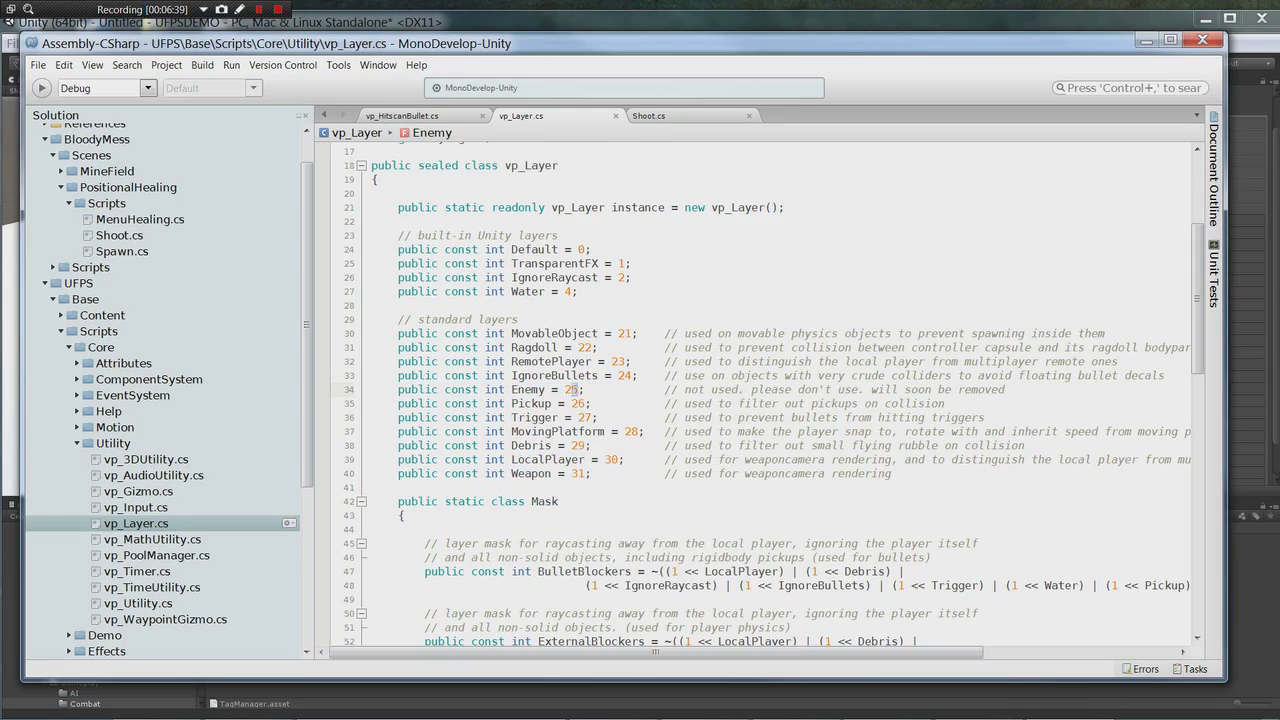
mouse_move(571, 389)
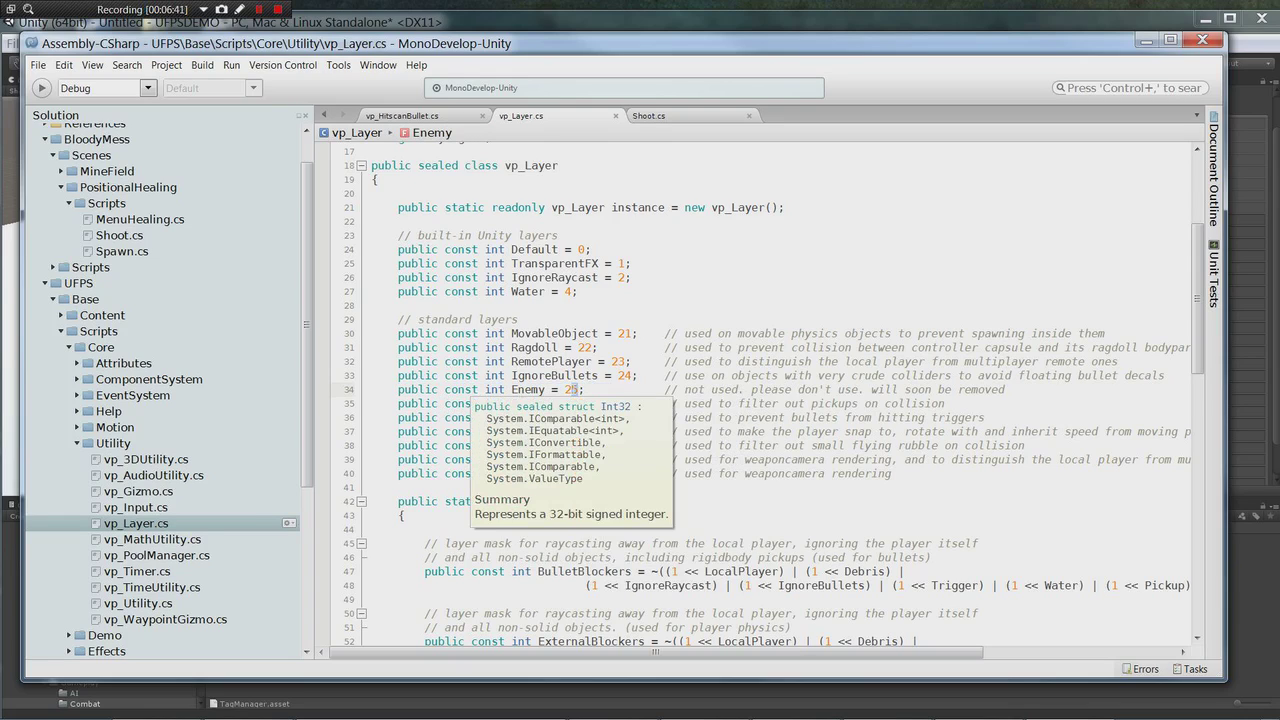
key(BackSpace)
text(3)
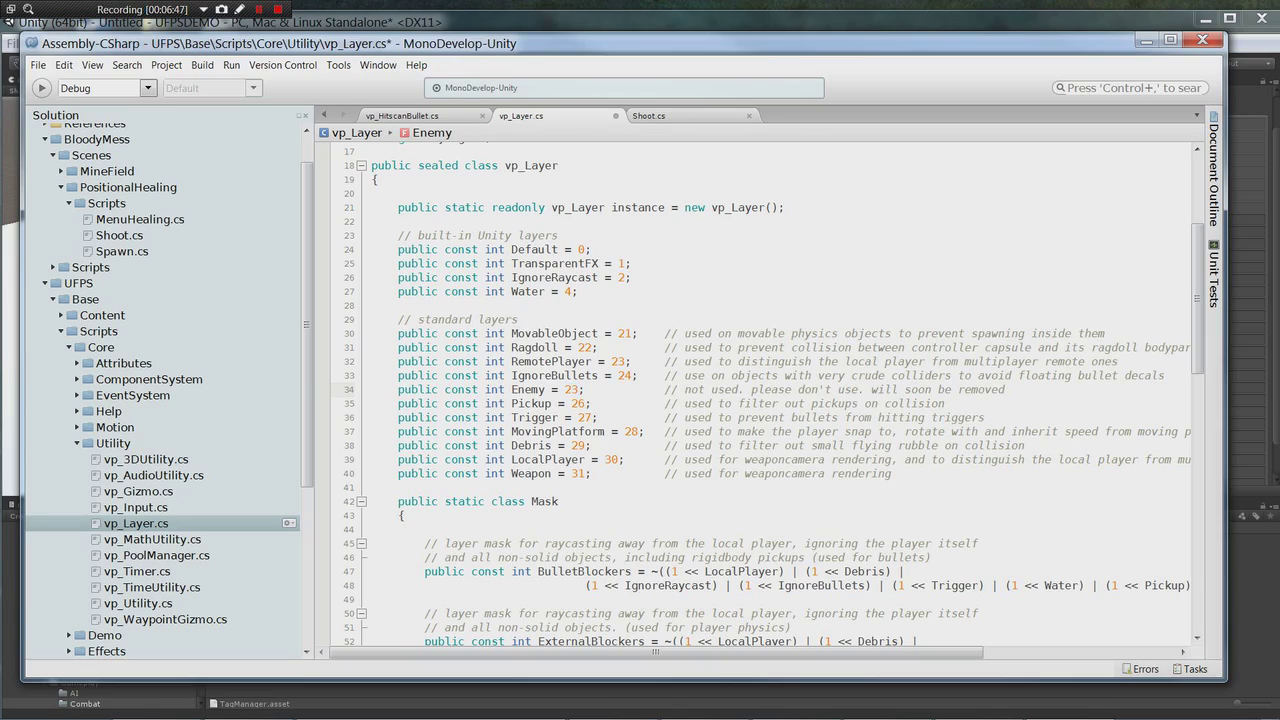
Set the MovableObject layer constant to 20 and keep its trailing comment aligned with the others
drag(824, 44, 857, 84)
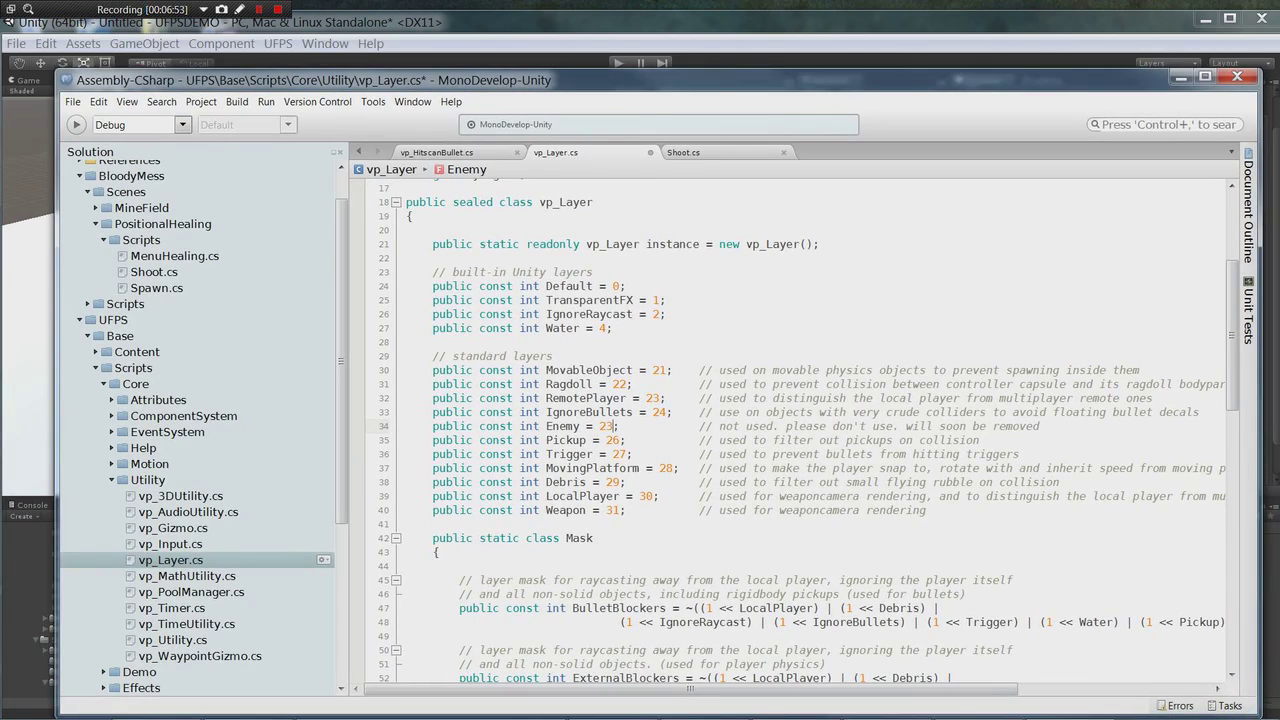
click(661, 370)
key(Delete)
text(0)
key(Return)
key(BackSpace)
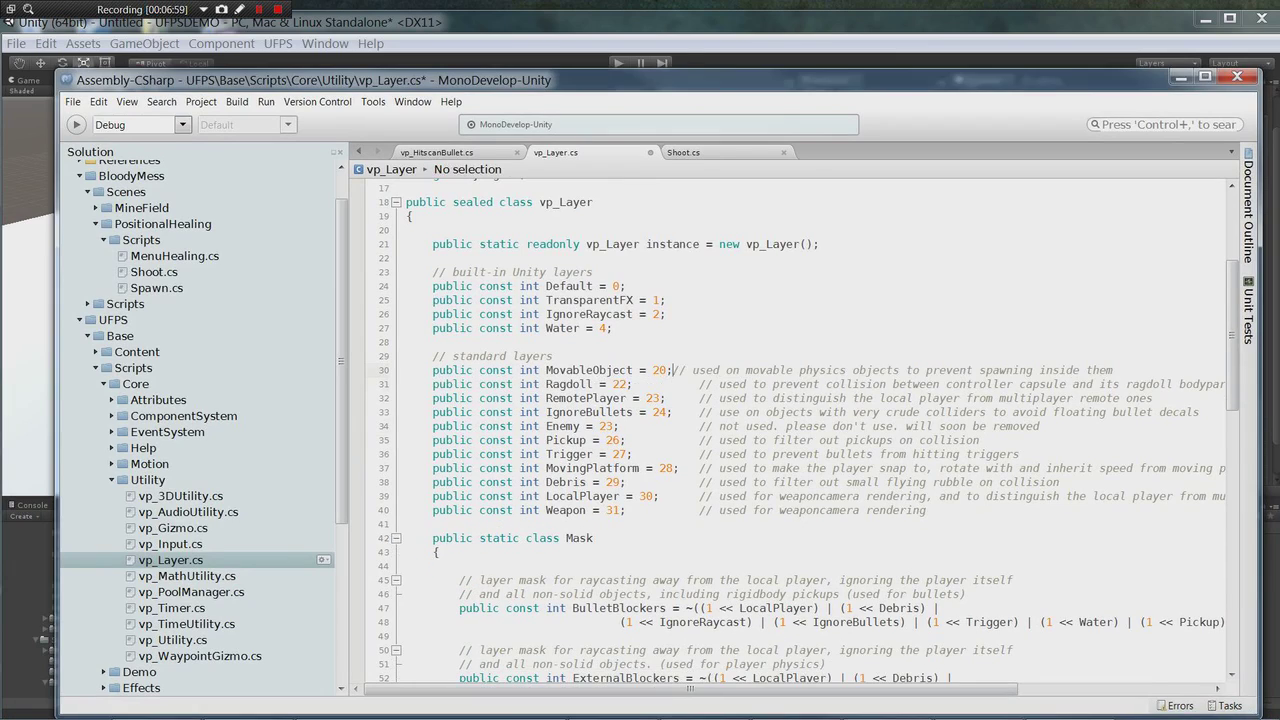
key(Tab)
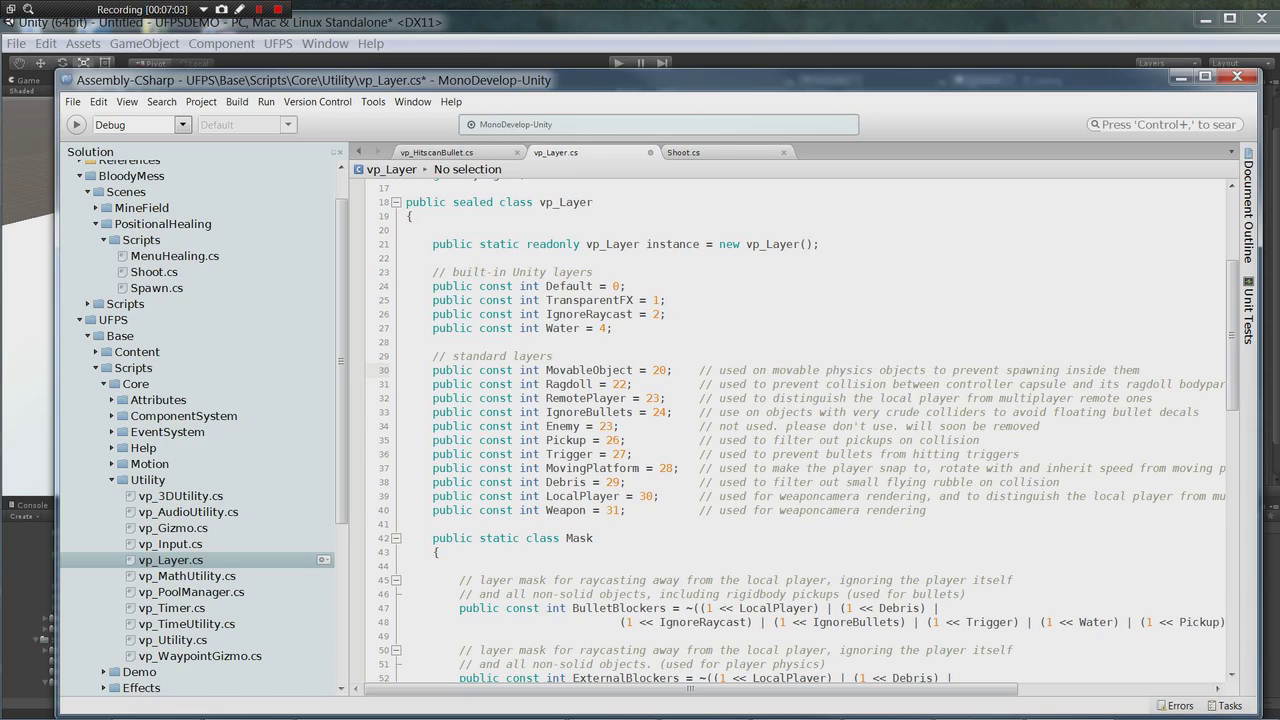
Add "public const int Limb = 21;" below the MovableObject constant and set the RemotePlayer constant to 25
key(End)
key(Return)
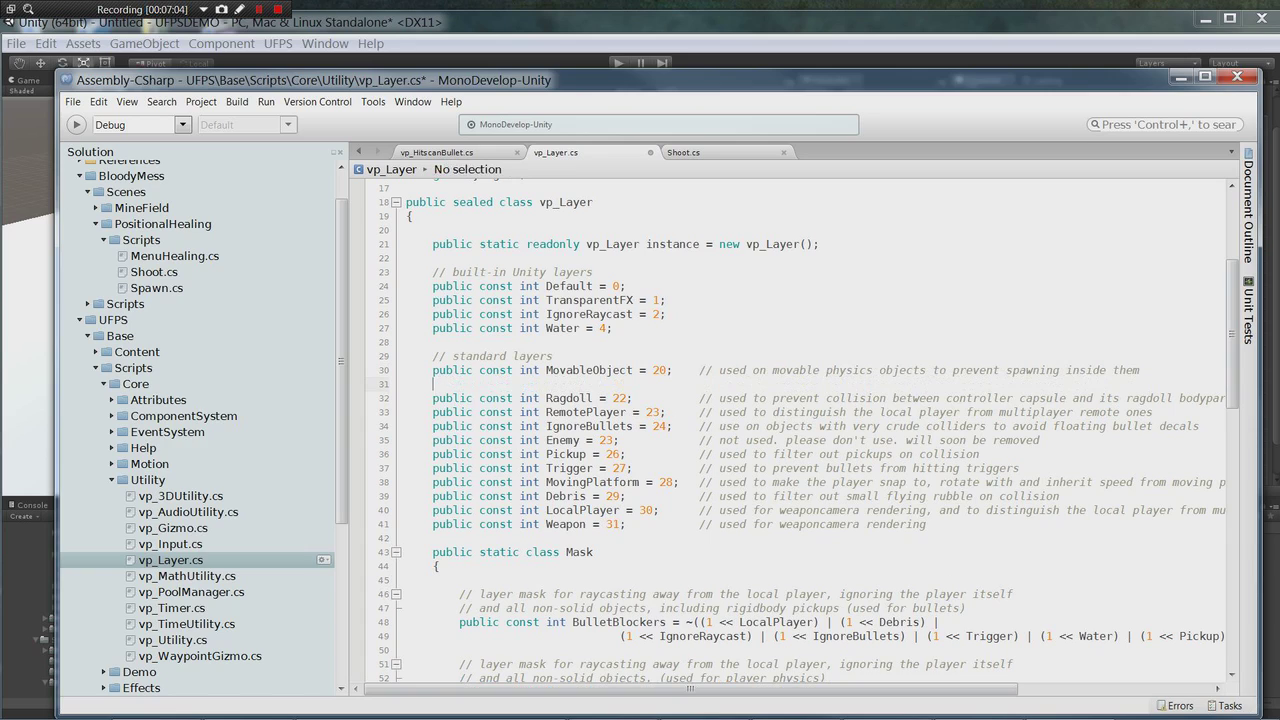
text(public )
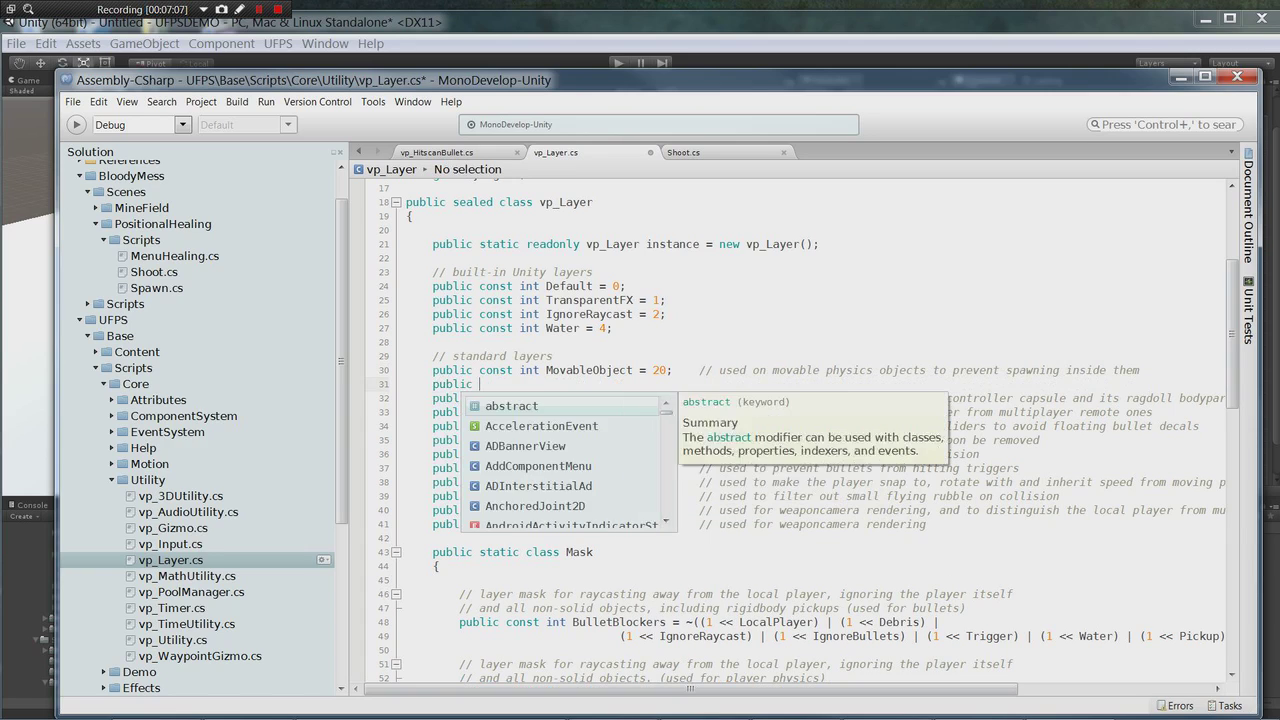
text(const int )
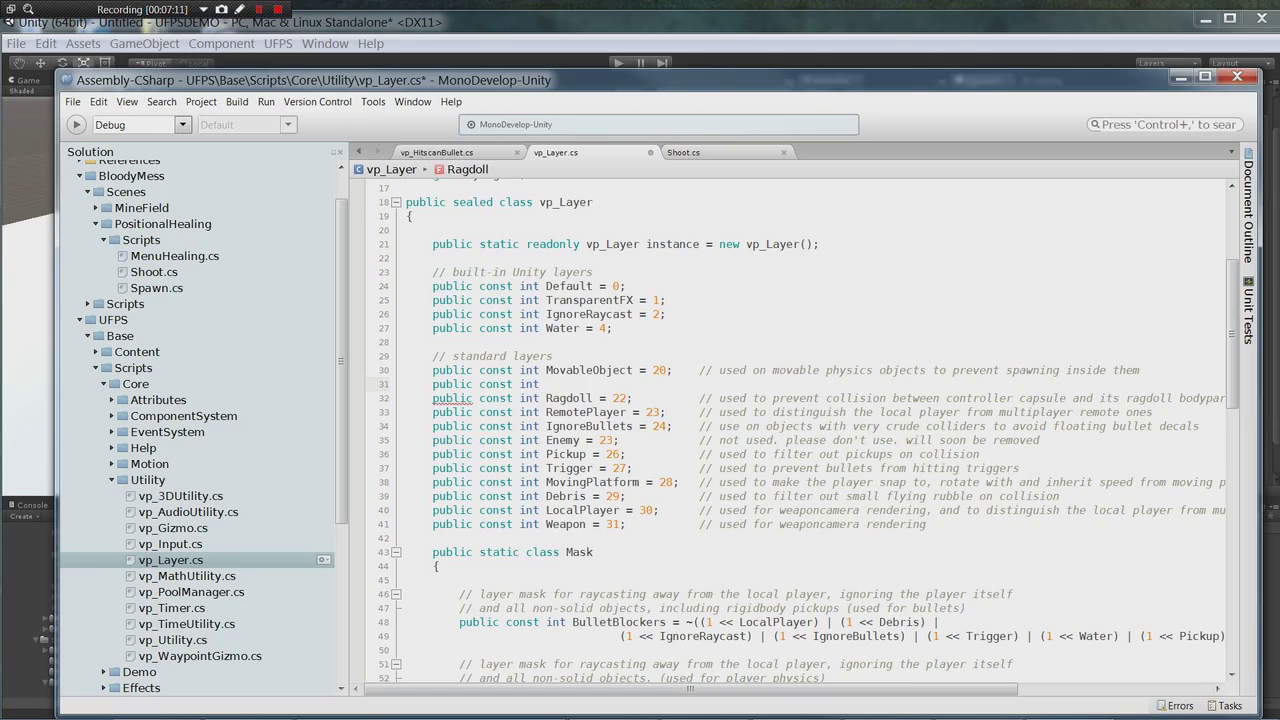
text(Limb = 21;)
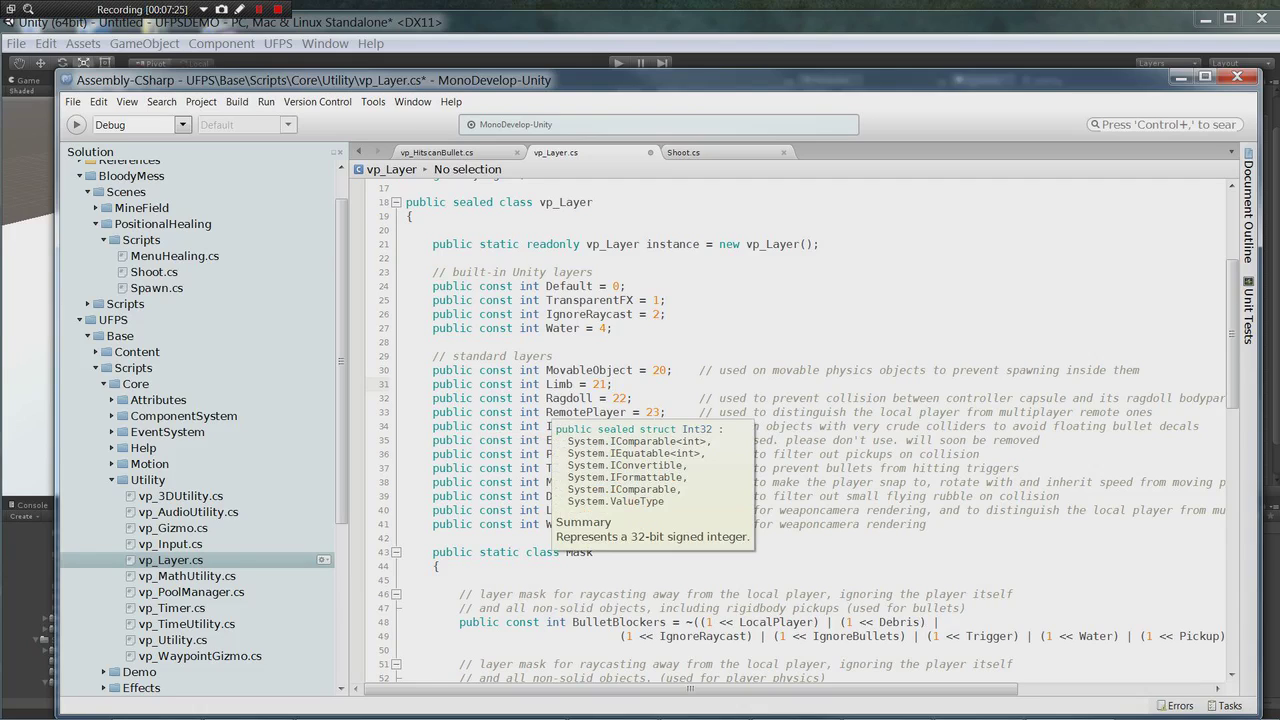
click(652, 412)
text(5)
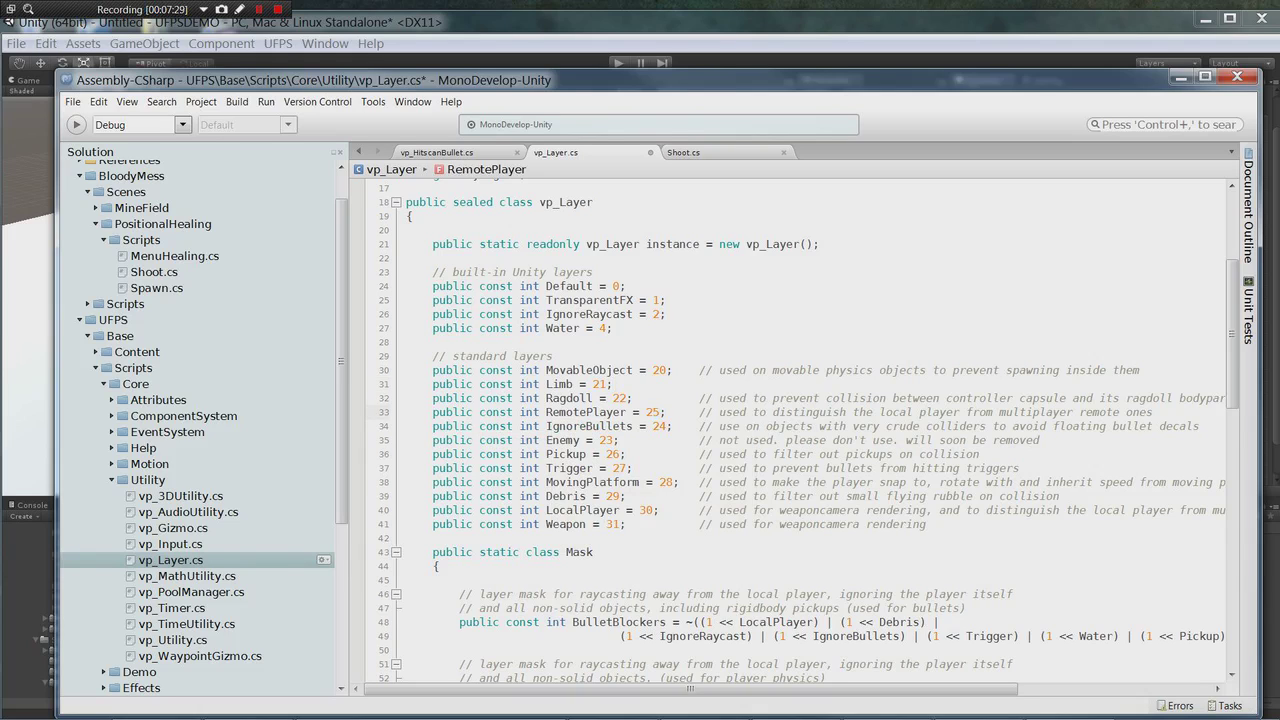
Examine the BulletBlockers, ExternalBlockers, PhysicsBlockers and IgnoreWalkThru masks against the standard layer constants
scroll(800, 430, down, 3)
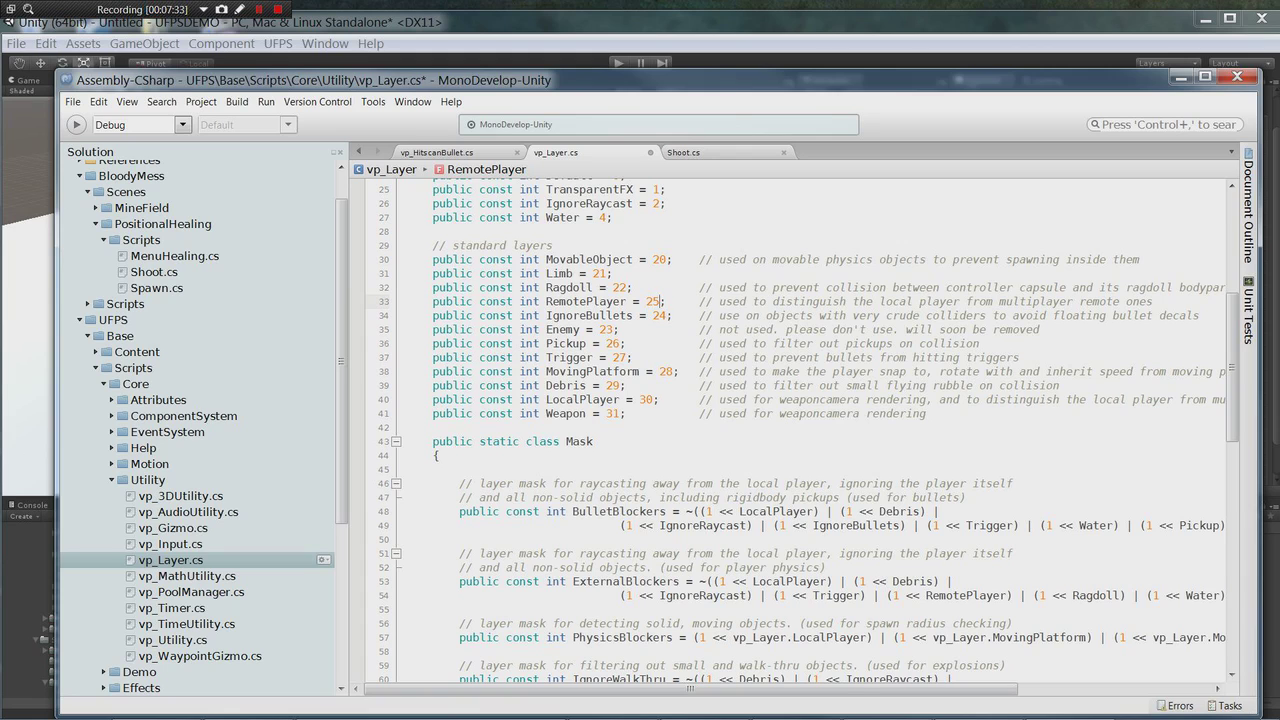
mouse_move(847, 688)
mouse_down()
mouse_move(924, 688)
mouse_move(859, 688)
mouse_up()
scroll(800, 430, up, 3)
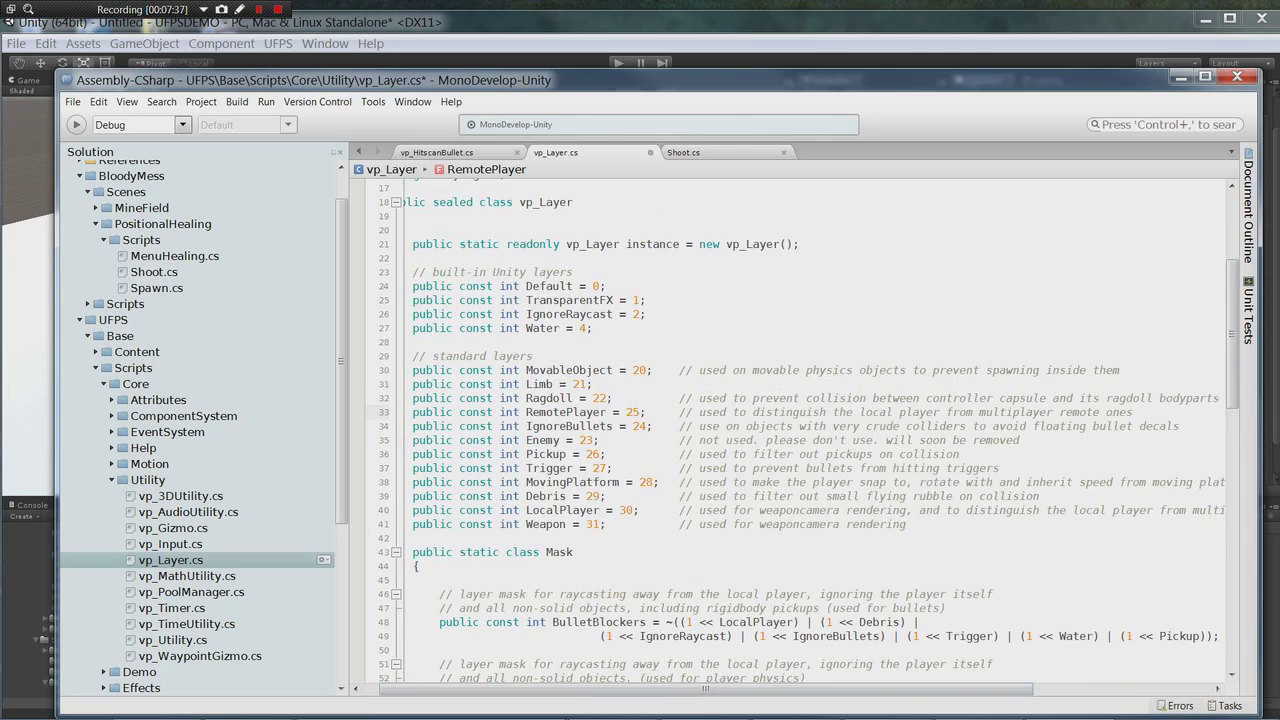
scroll(800, 430, down, 2)
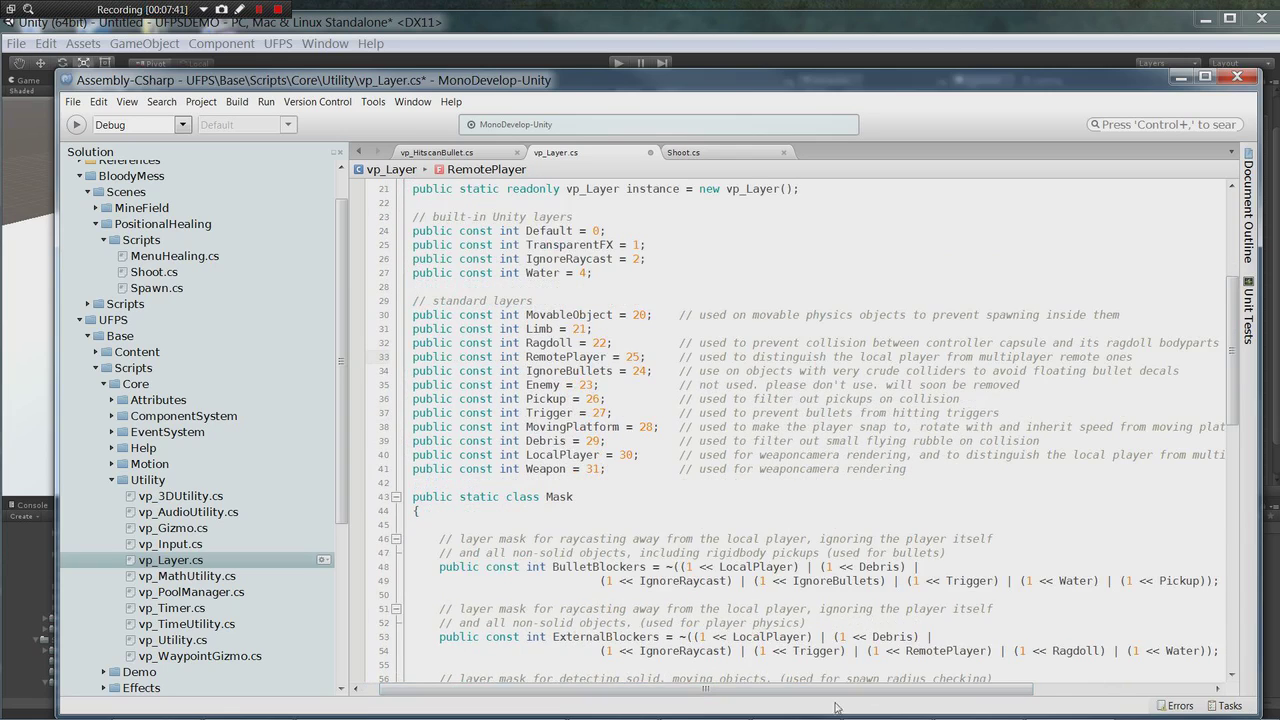
scroll(800, 430, down, 4)
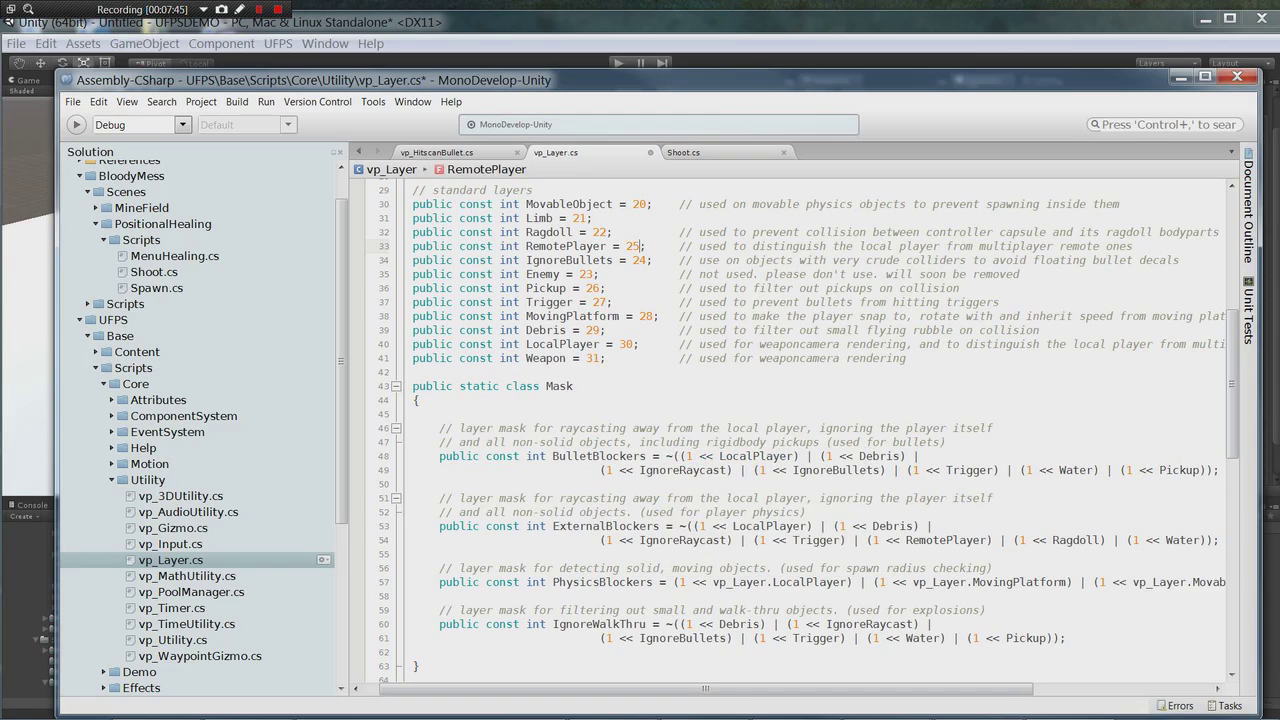
scroll(800, 430, up, 4)
scroll(800, 430, down, 2)
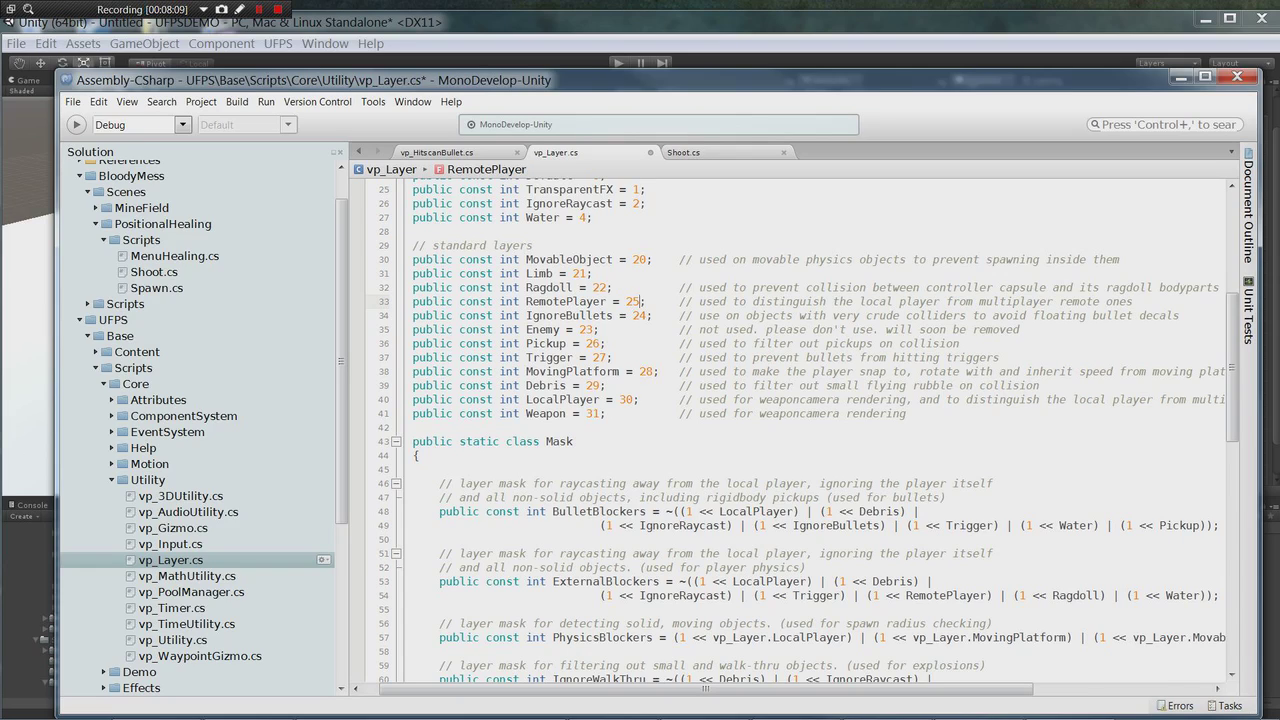
scroll(790, 420, down, 2)
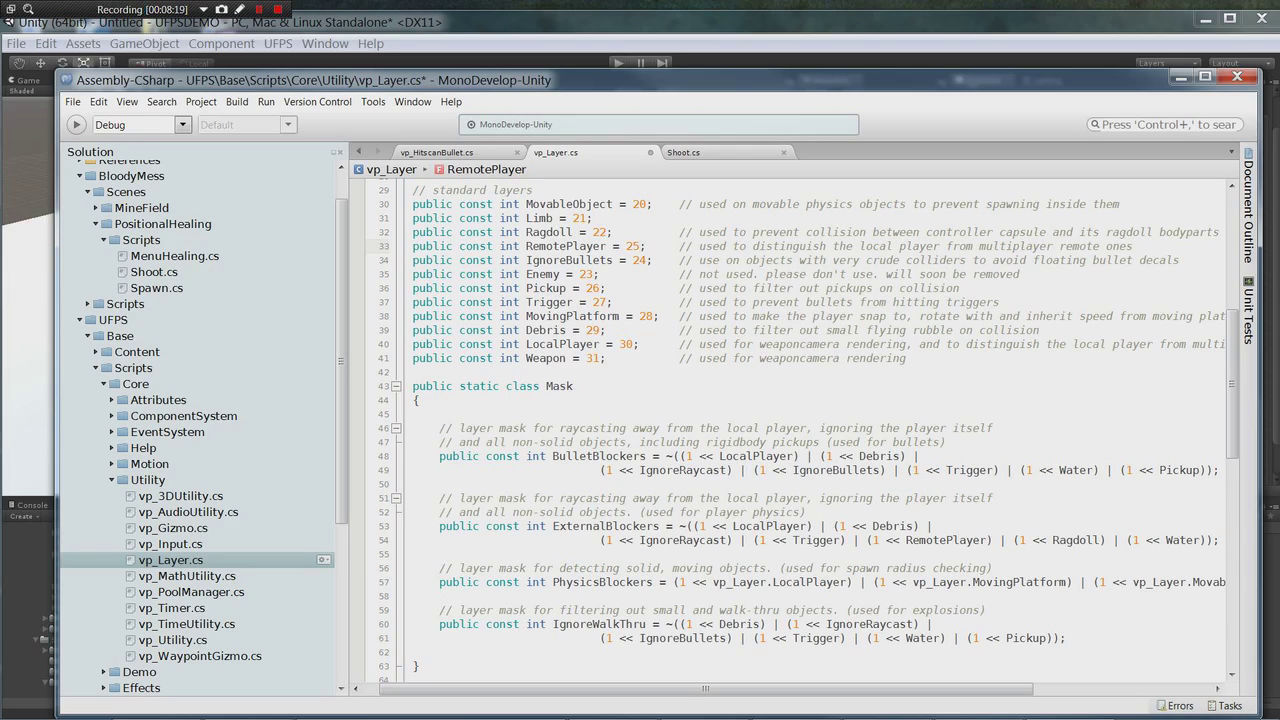
Append "| (1 << Enemy" to the end of the BulletBlockers mask expression, before its semicolon
drag(914, 696, 984, 684)
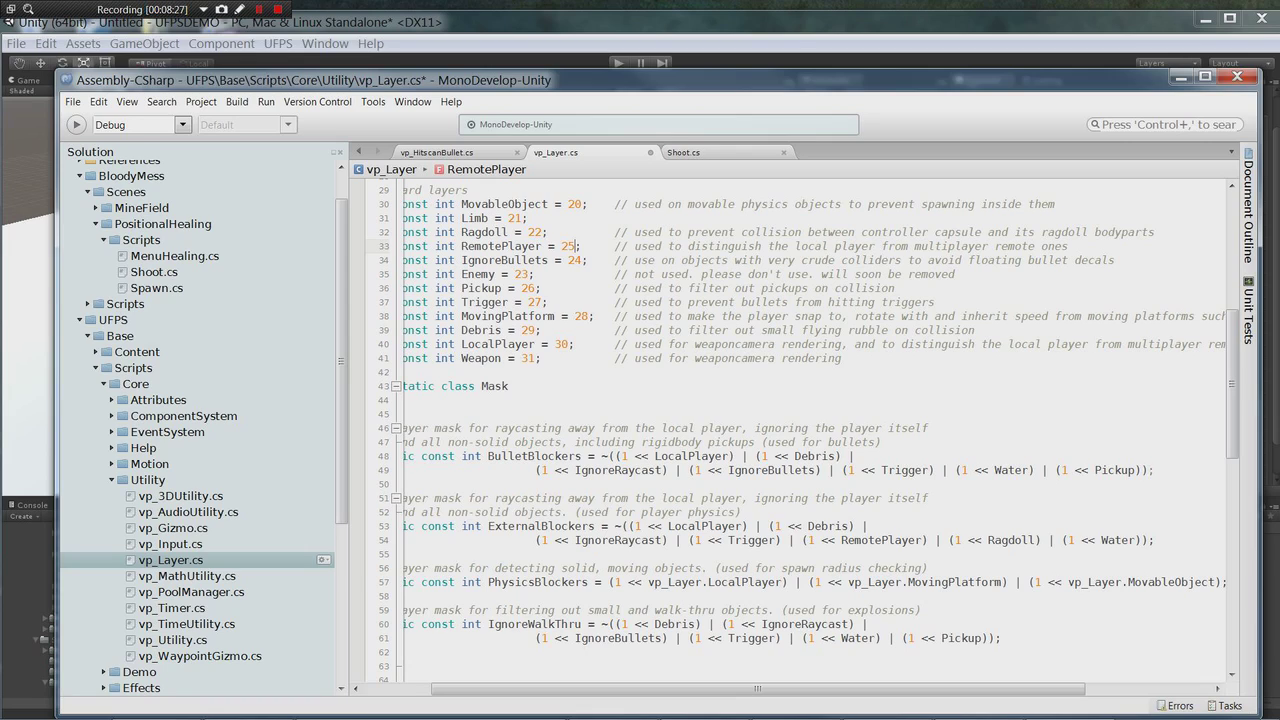
click(1152, 470)
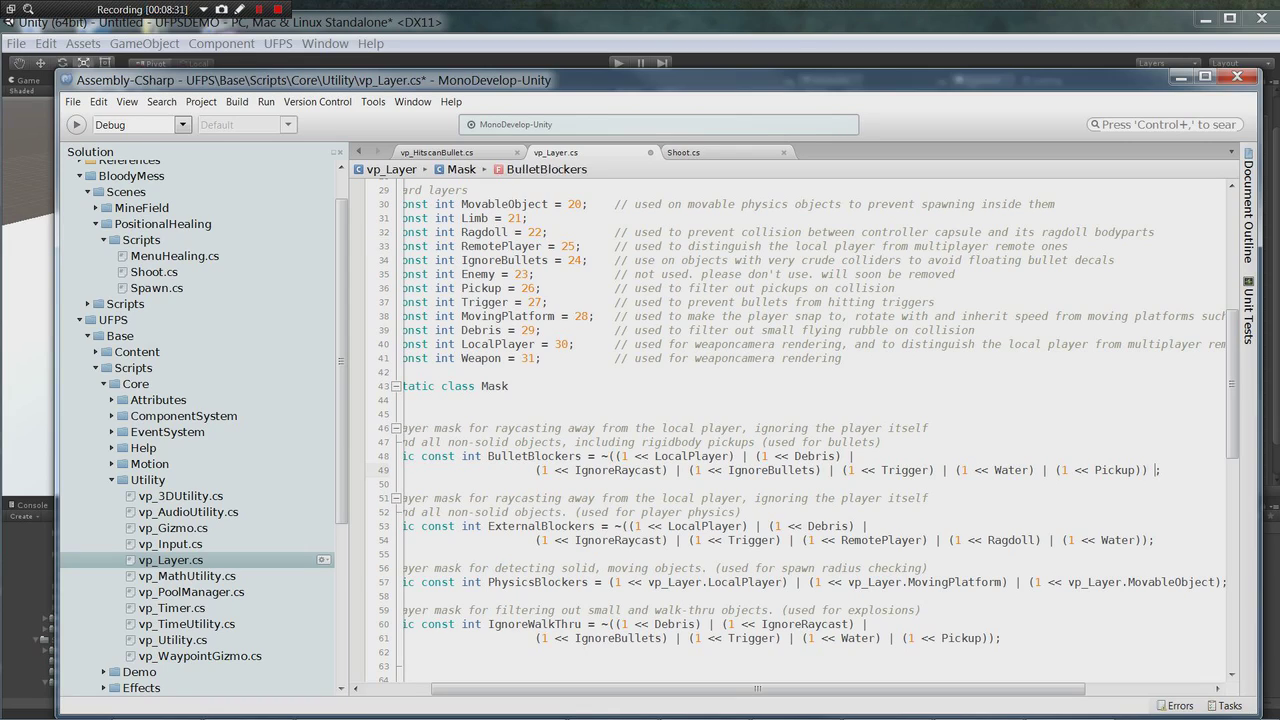
text(| (1 )
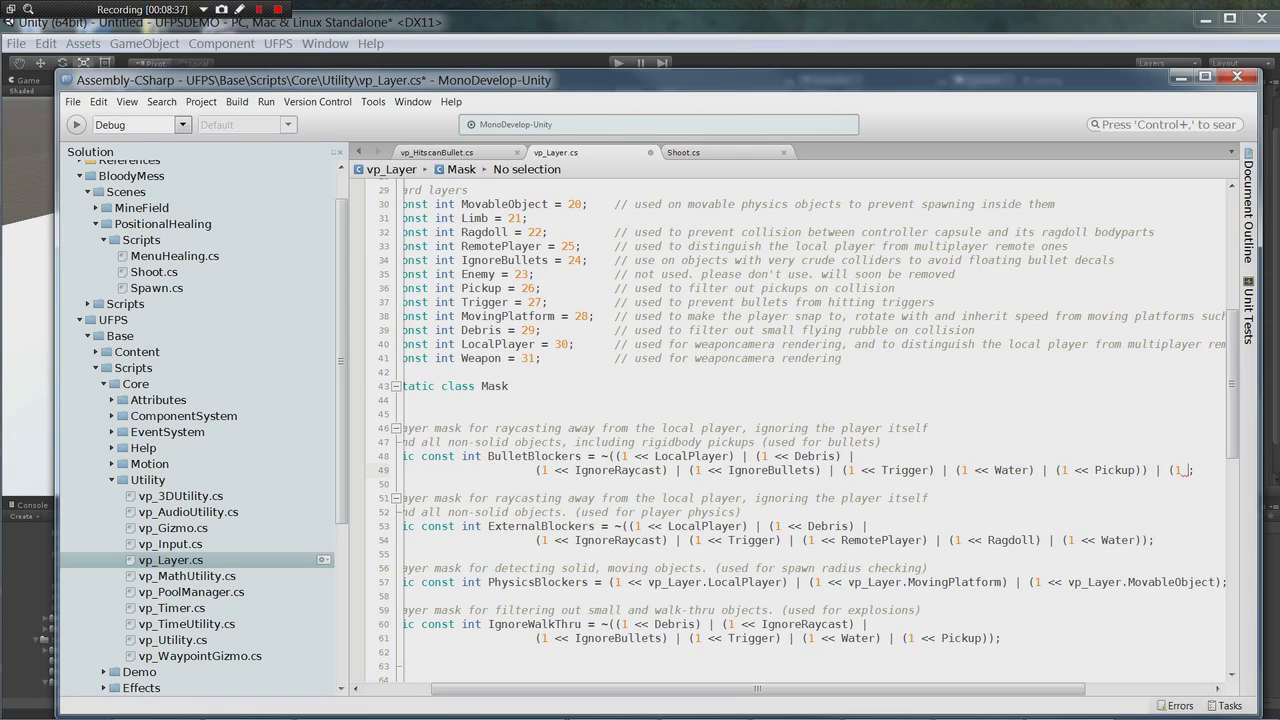
text(<<)
text(Enem)
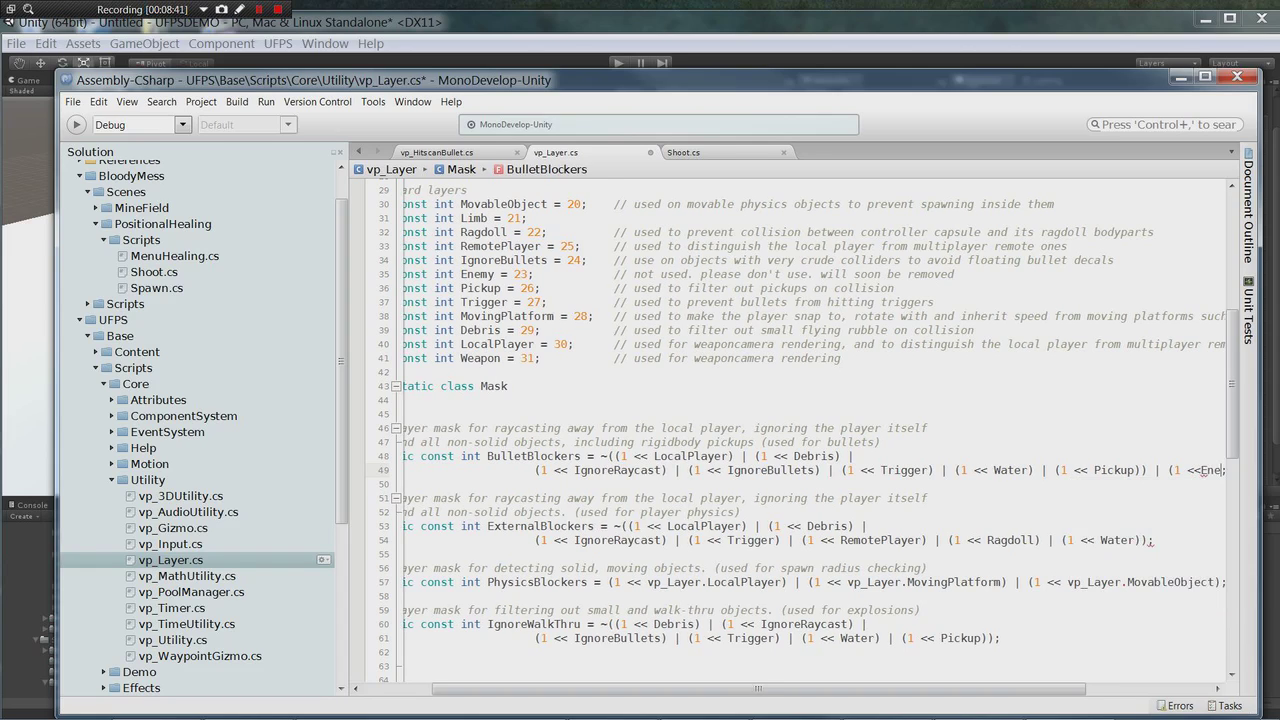
text(y)
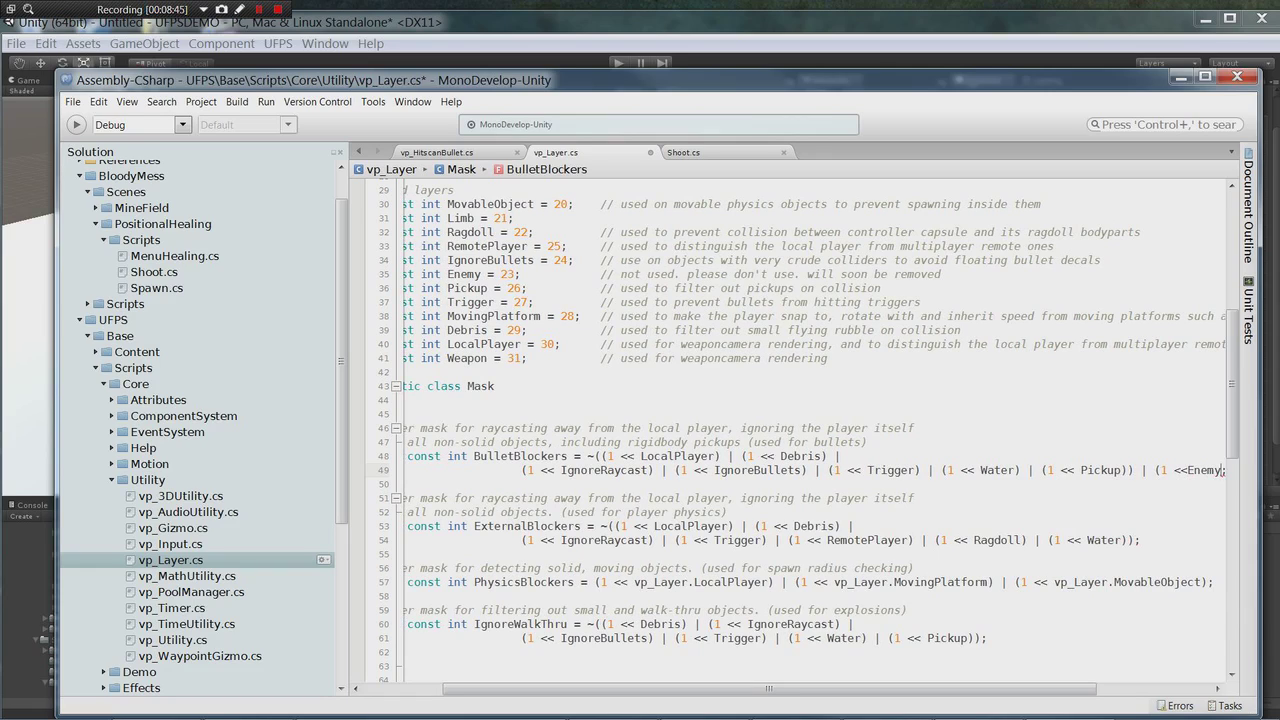
Correct the parentheses and spacing so the BulletBlockers mask ends with "(1 << Pickup) | (1 << Enemy));"
click(1134, 470)
key(BackSpace)
mouse_move(1217, 481)
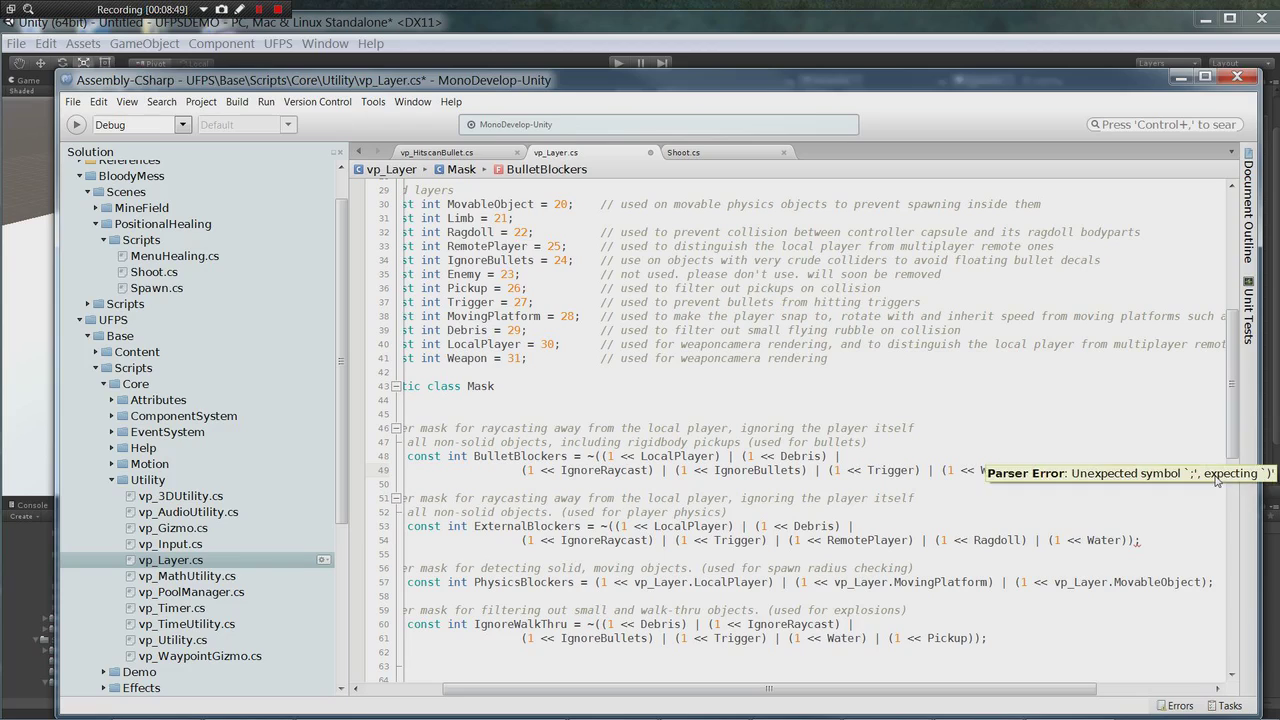
text())
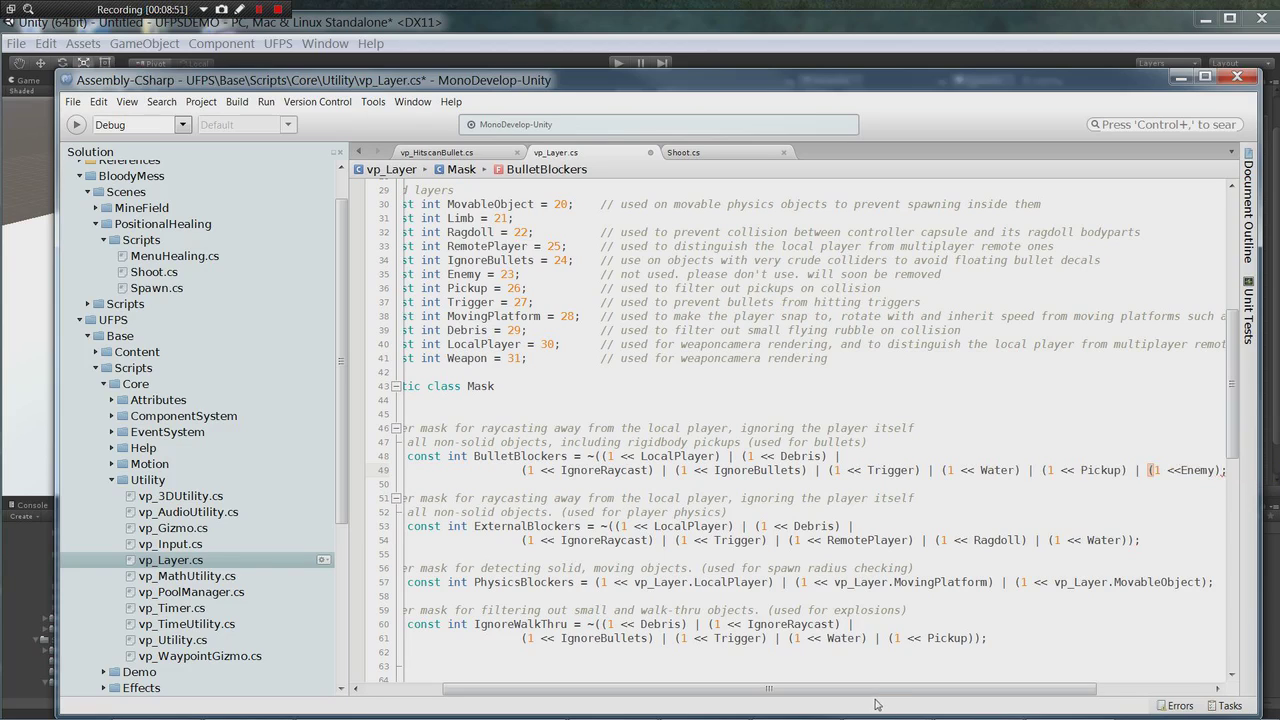
drag(877, 693, 913, 691)
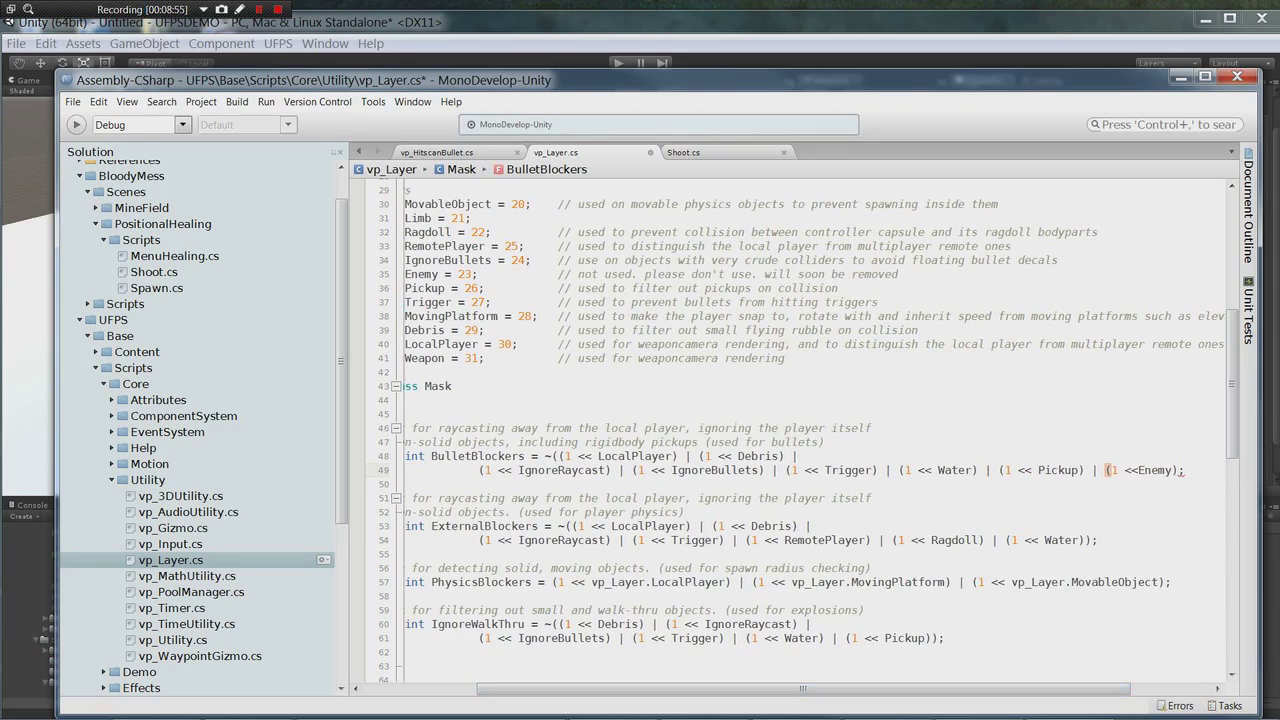
click(1139, 470)
click(1184, 470)
text())
drag(746, 692, 665, 700)
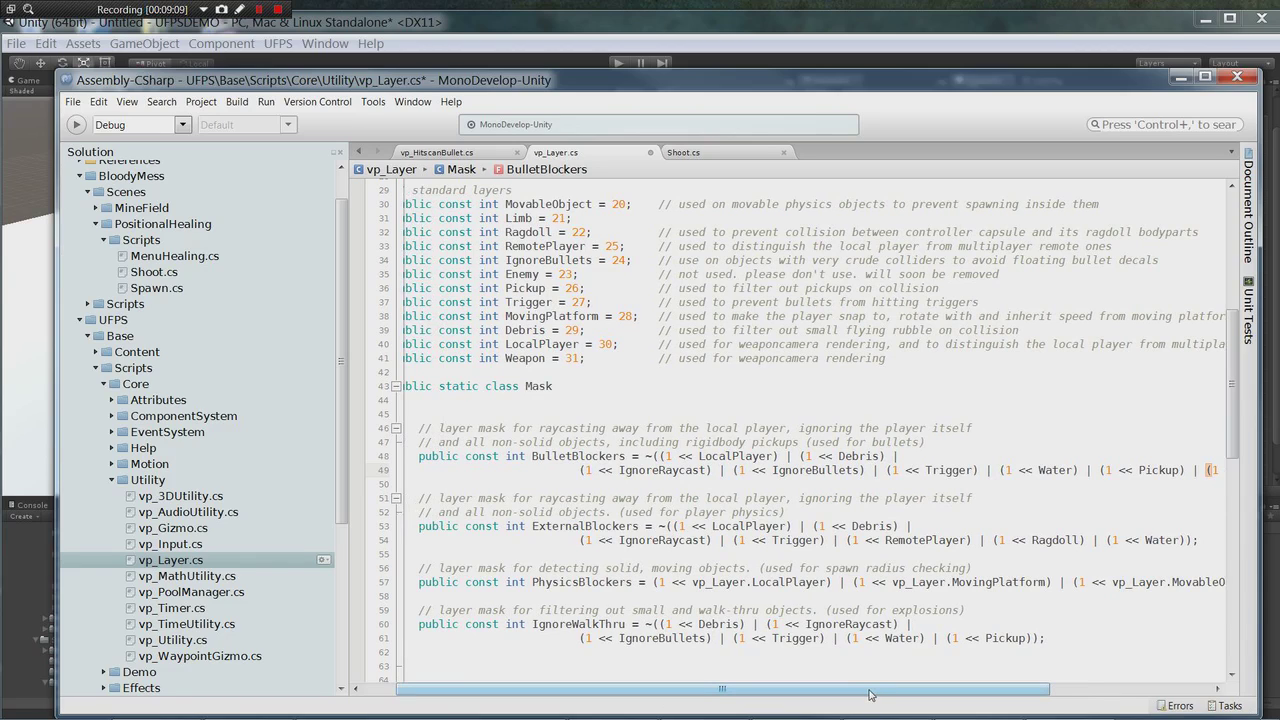
Try adding the "| (1 << Enemy)" term to the end of the ExternalBlockers mask, copied from BulletBlockers
drag(869, 694, 923, 695)
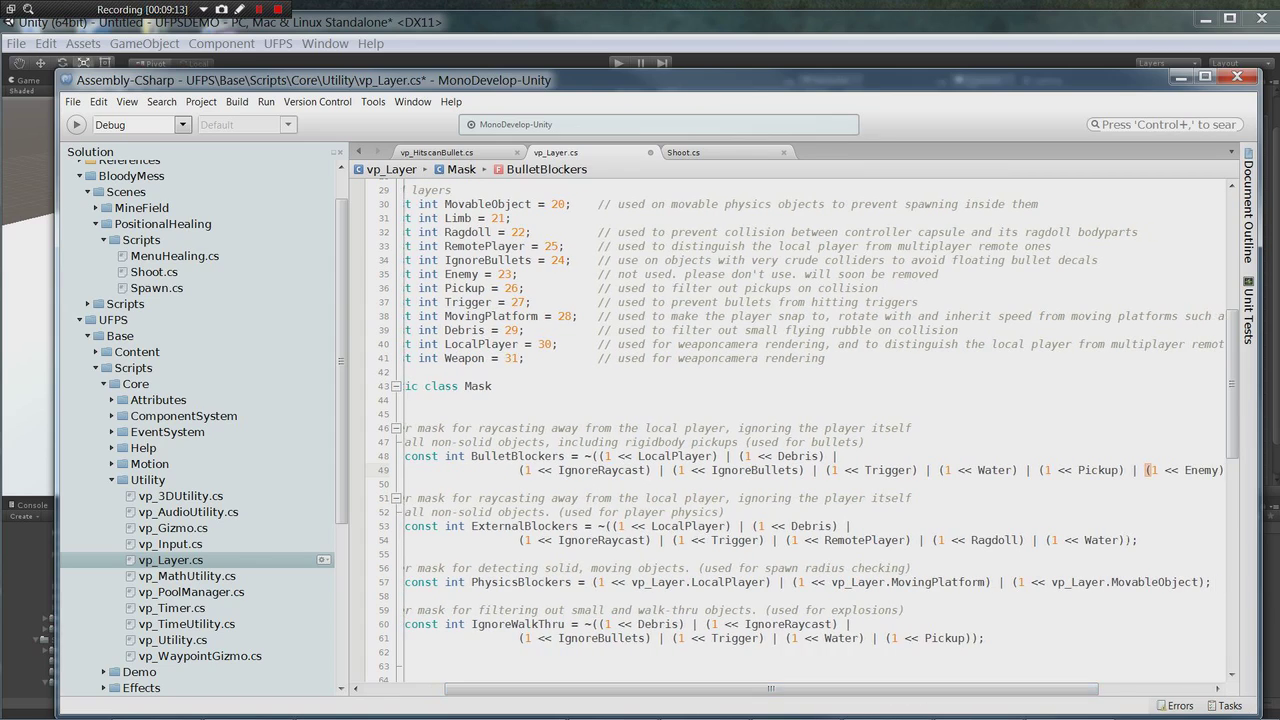
click(1126, 540)
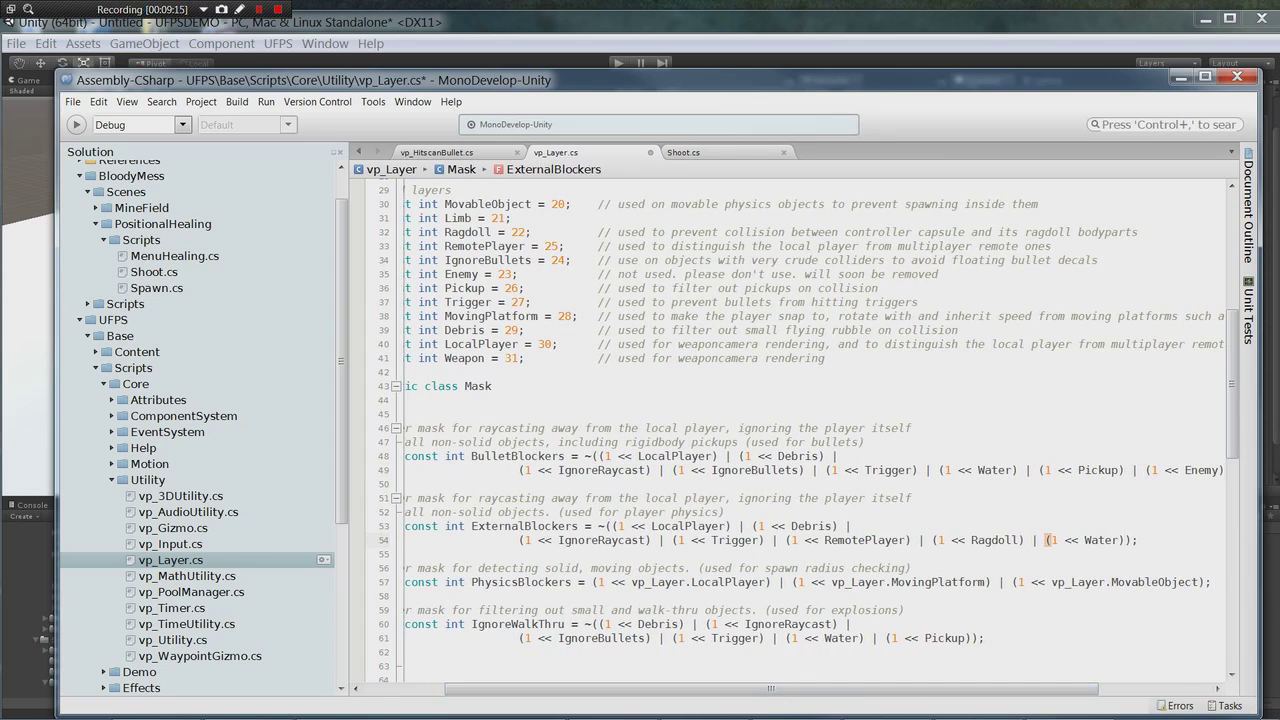
text(| (1)
drag(1145, 470, 1210, 476)
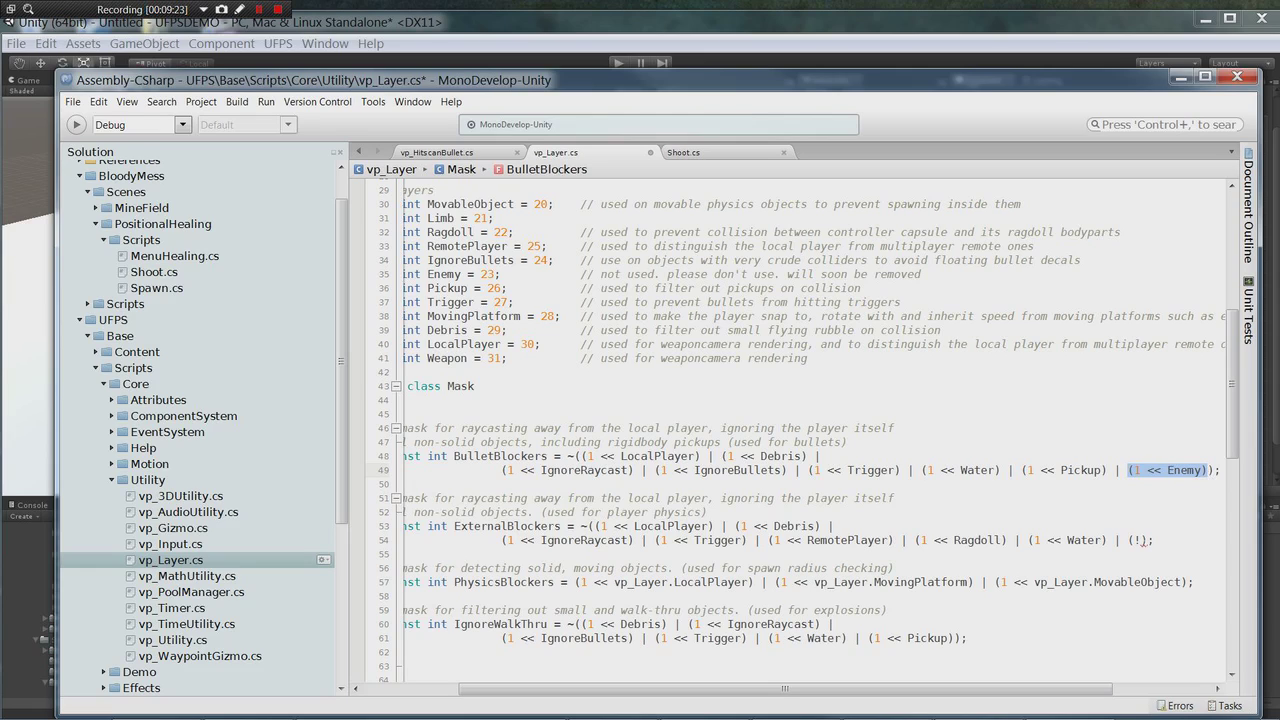
click(1146, 540)
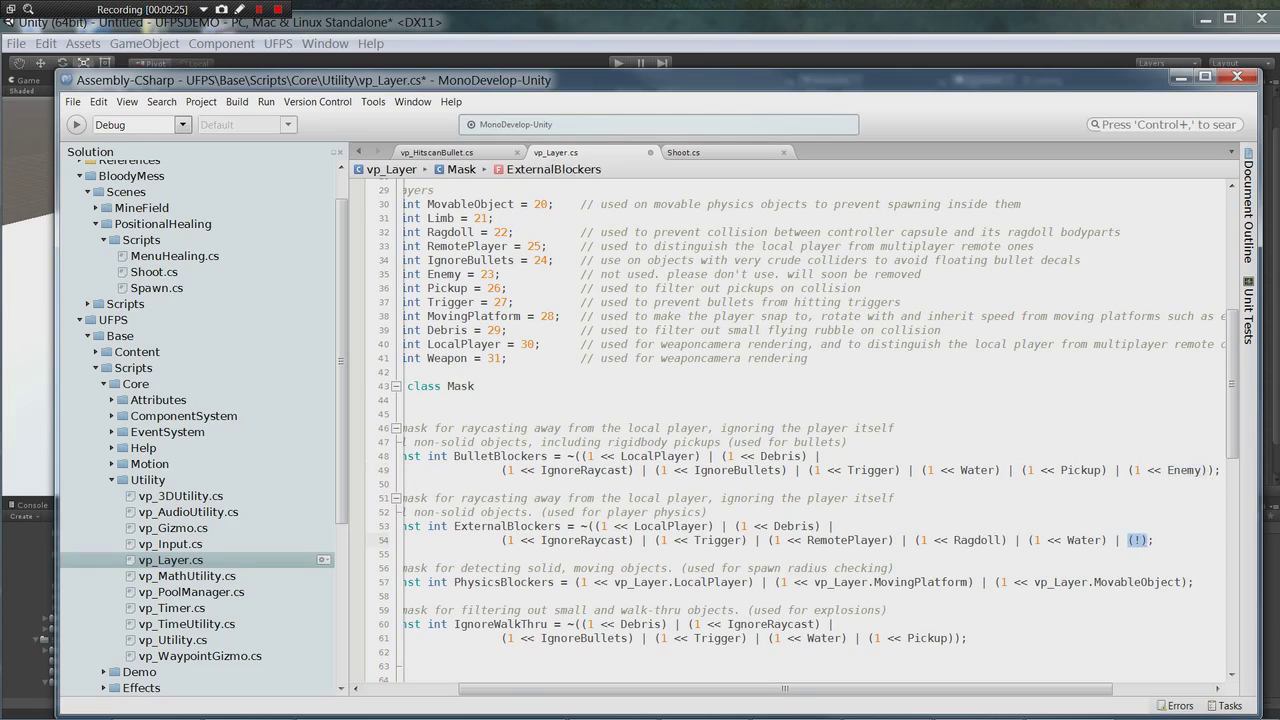
text((1 << Enemy))
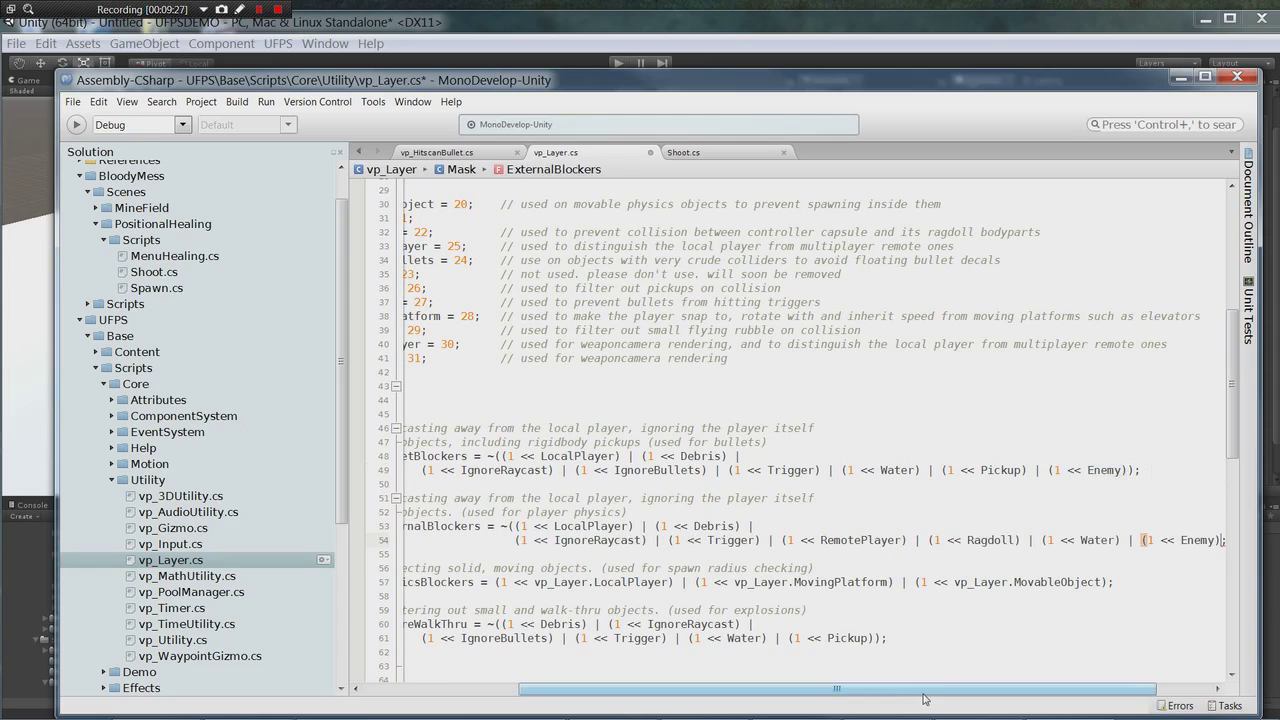
drag(926, 698, 794, 698)
scroll(794, 698, right, 4)
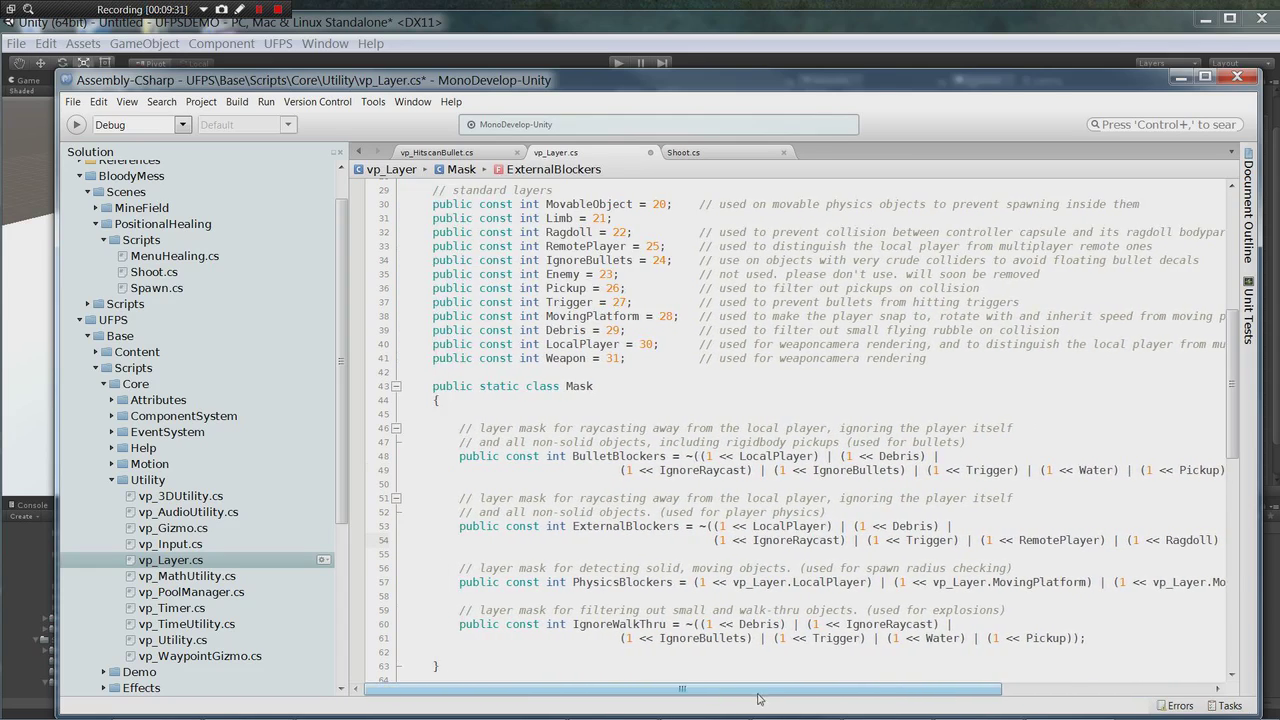
Remove the "| (1 << Enemy)" term from the ExternalBlockers mask, keeping the expression's closing parentheses balanced
scroll(812, 698, left, 1)
scroll(812, 698, left, 5)
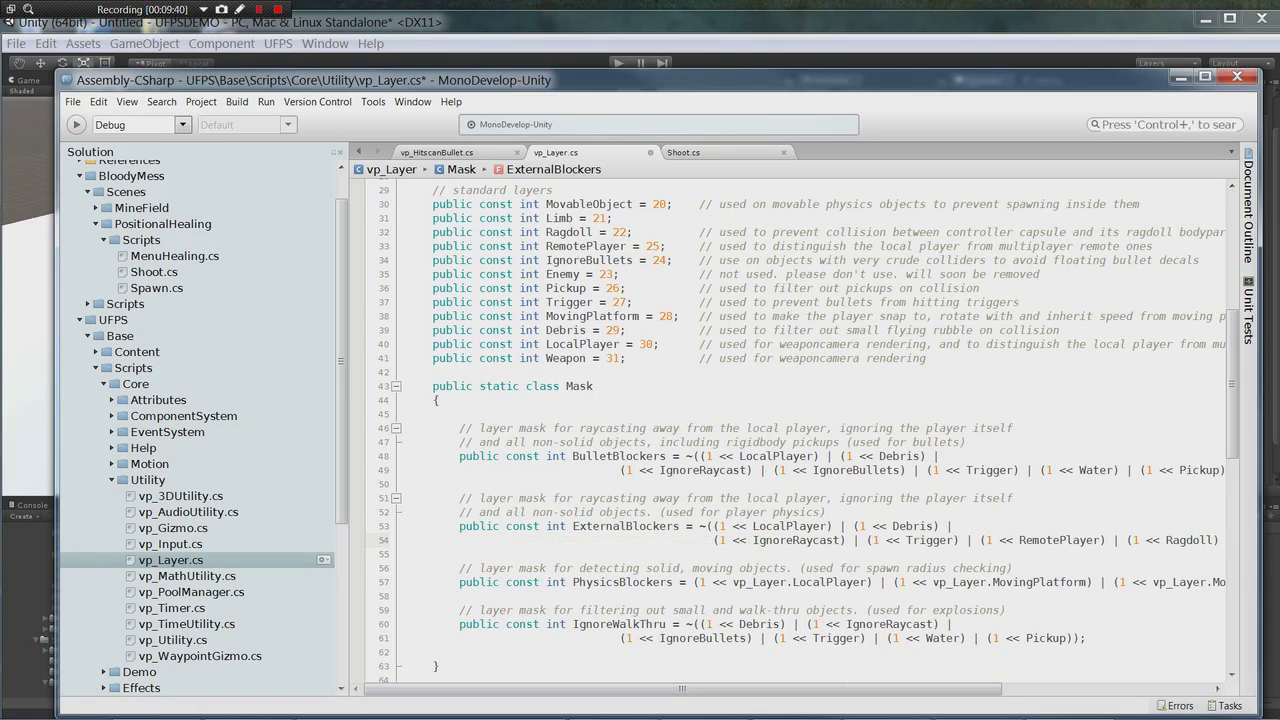
key(End)
key(Left)
key(shift+Left)
key(shift+Left)
key(shift+Left)
key(shift+Left)
key(shift+Left)
key(shift+Left)
key(shift+Left)
key(shift+Left)
key(shift+Left)
key(shift+Left)
key(shift+Left)
key(shift+Left)
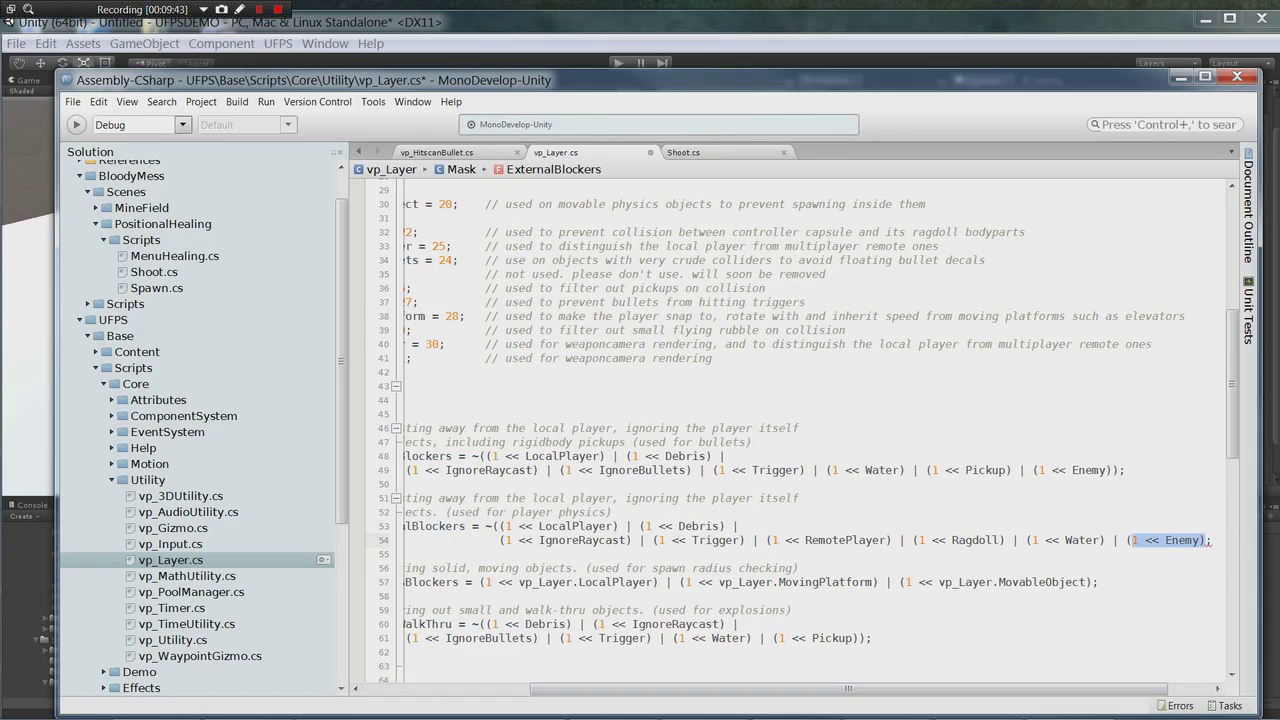
key(shift+Left)
key(shift+Left)
key(shift+Left)
key(Right)
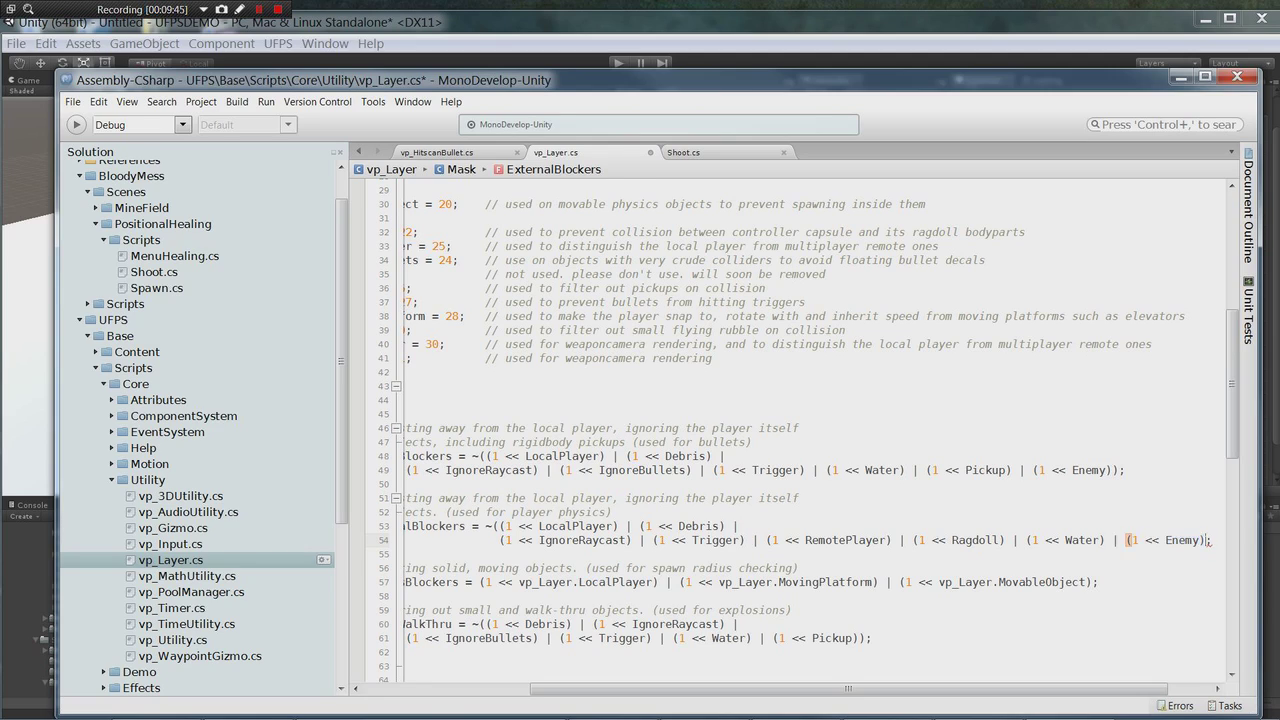
key(Left)
key(shift+Left)
key(shift+Left)
key(shift+Left)
key(shift+Left)
key(shift+Left)
key(shift+Left)
key(shift+Left)
key(shift+Left)
key(shift+Left)
key(shift+Left)
key(shift+Left)
key(shift+Left)
key(shift+Left)
key(shift+Left)
key(shift+Left)
key(shift+Left)
key(shift+Right)
key(shift+Right)
key(shift+Right)
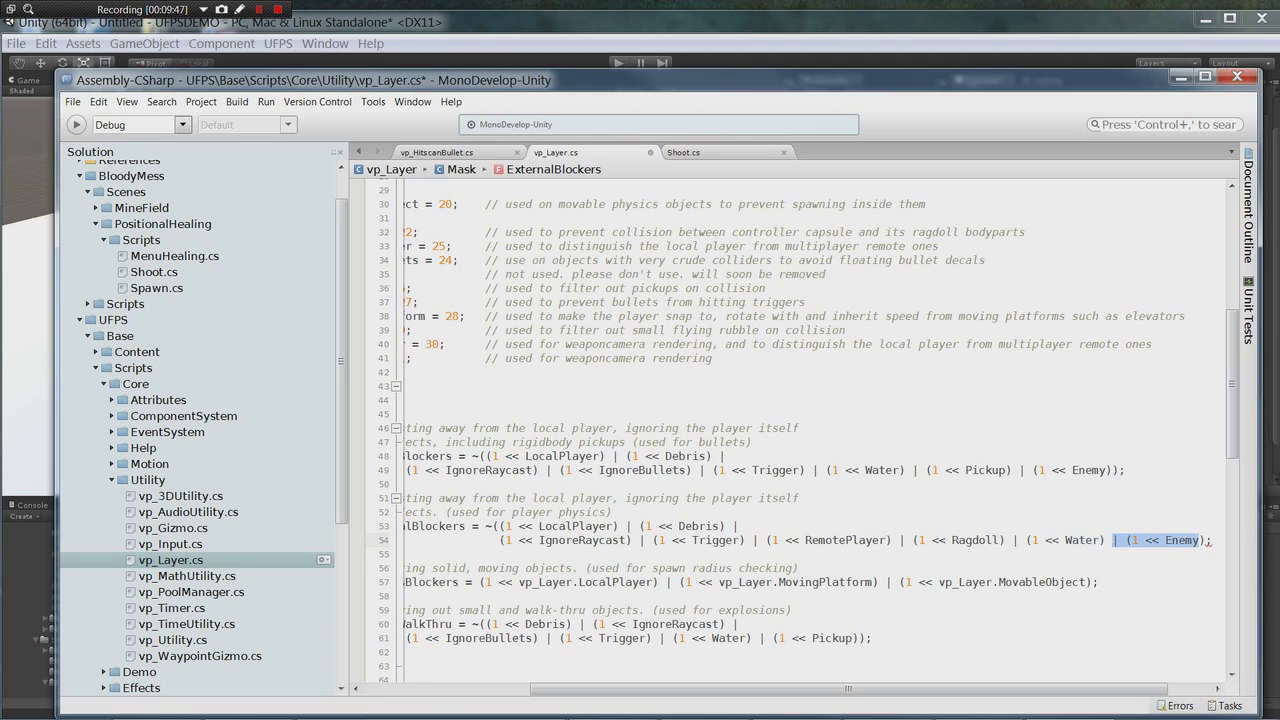
key(shift+Left)
key(Delete)
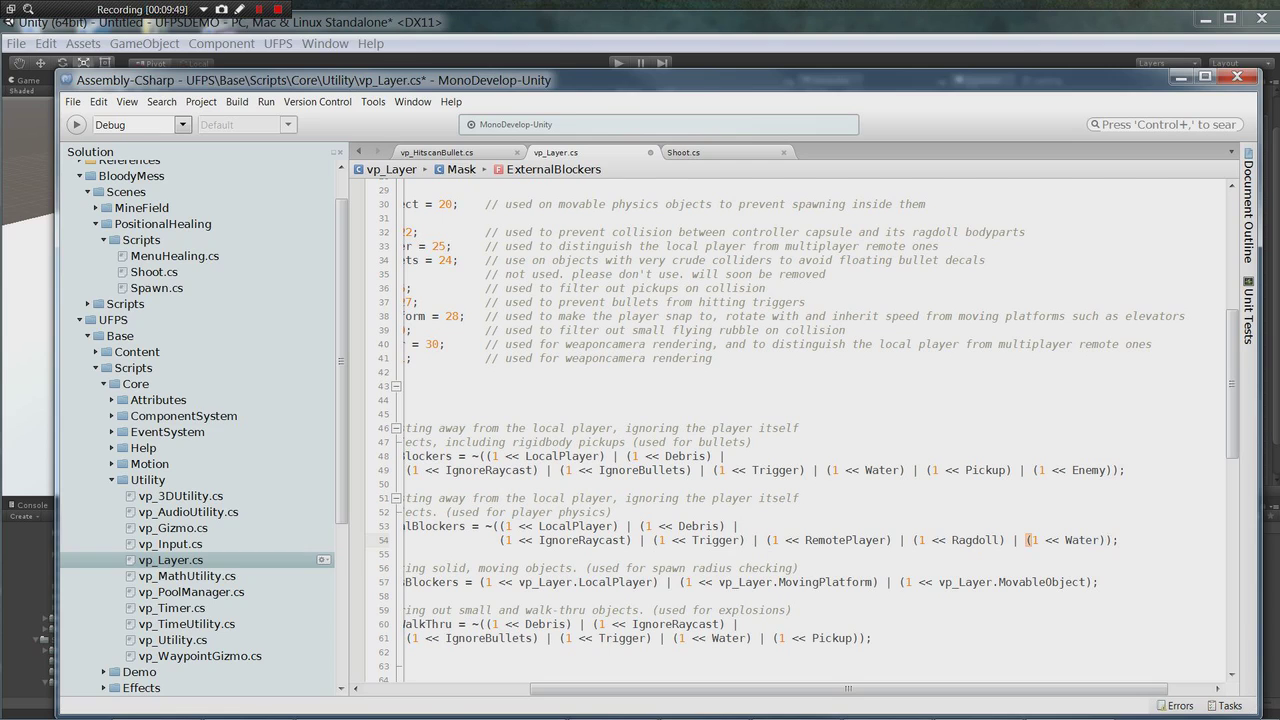
drag(848, 688, 682, 688)
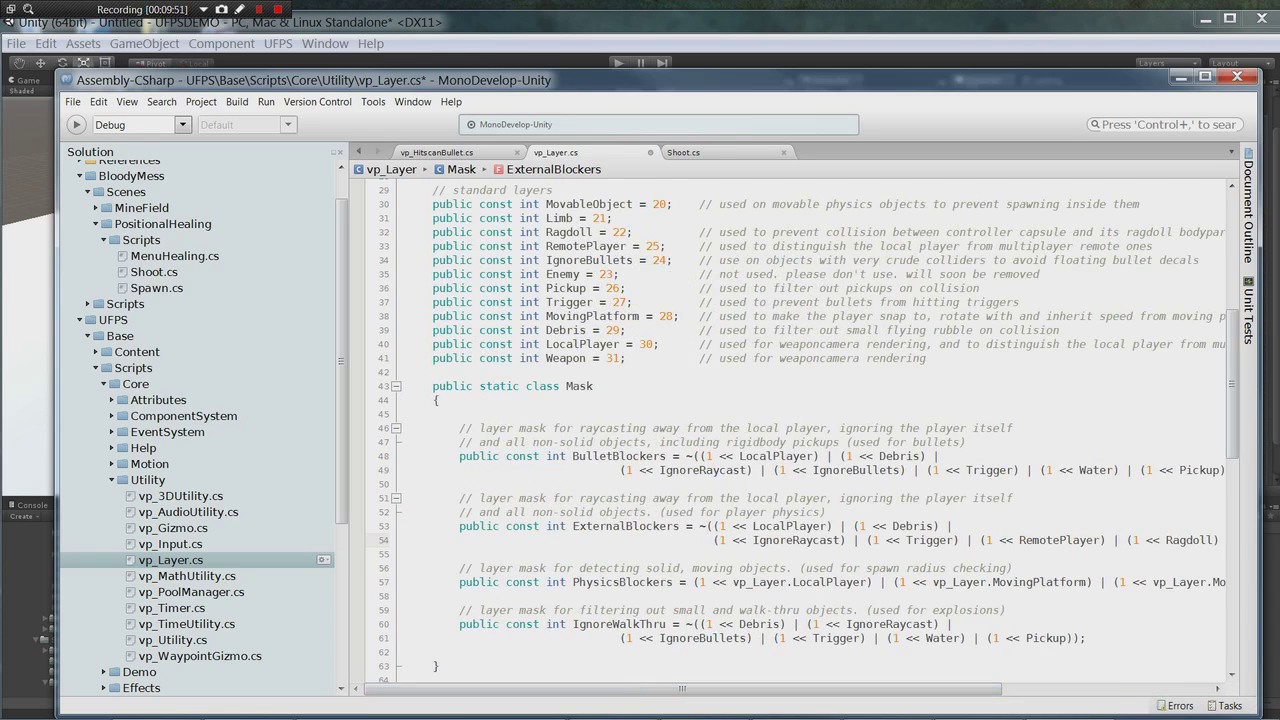
In vp_HitscanBullet.cs, add the field "public int weaponType = 0;" below the m_DebrisPrefab declaration
click(468, 152)
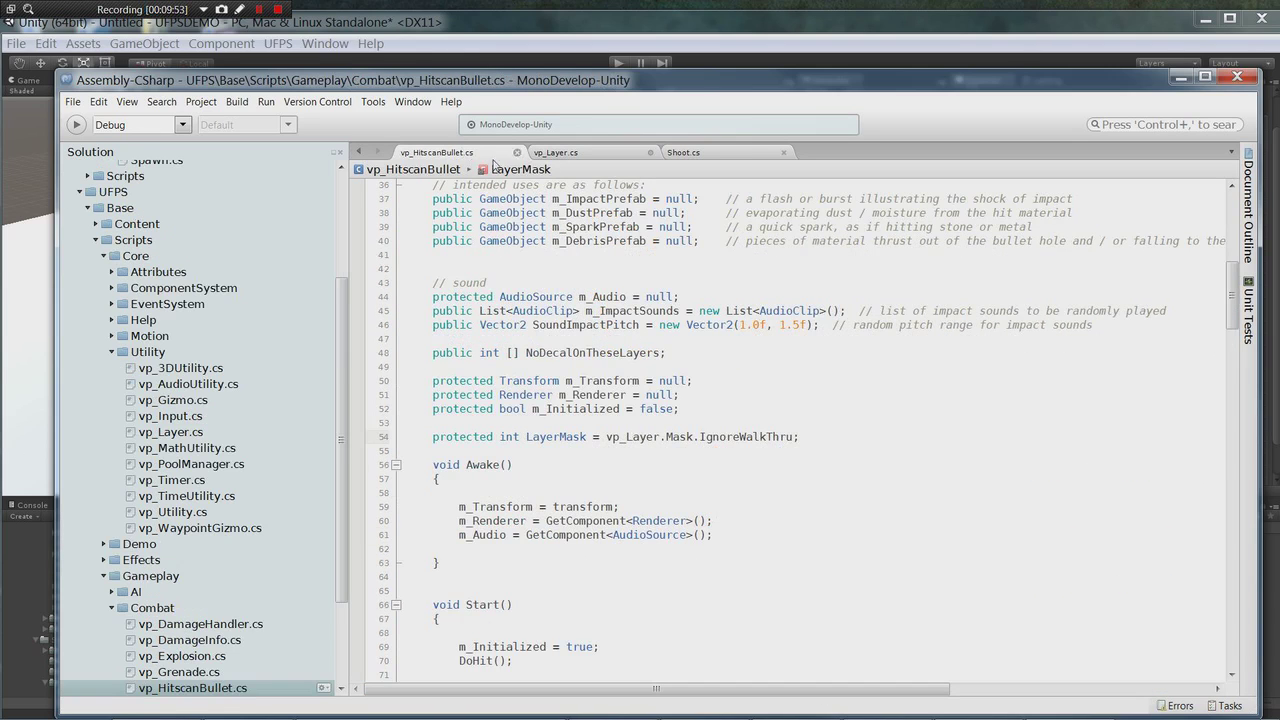
scroll(790, 430, up, 9)
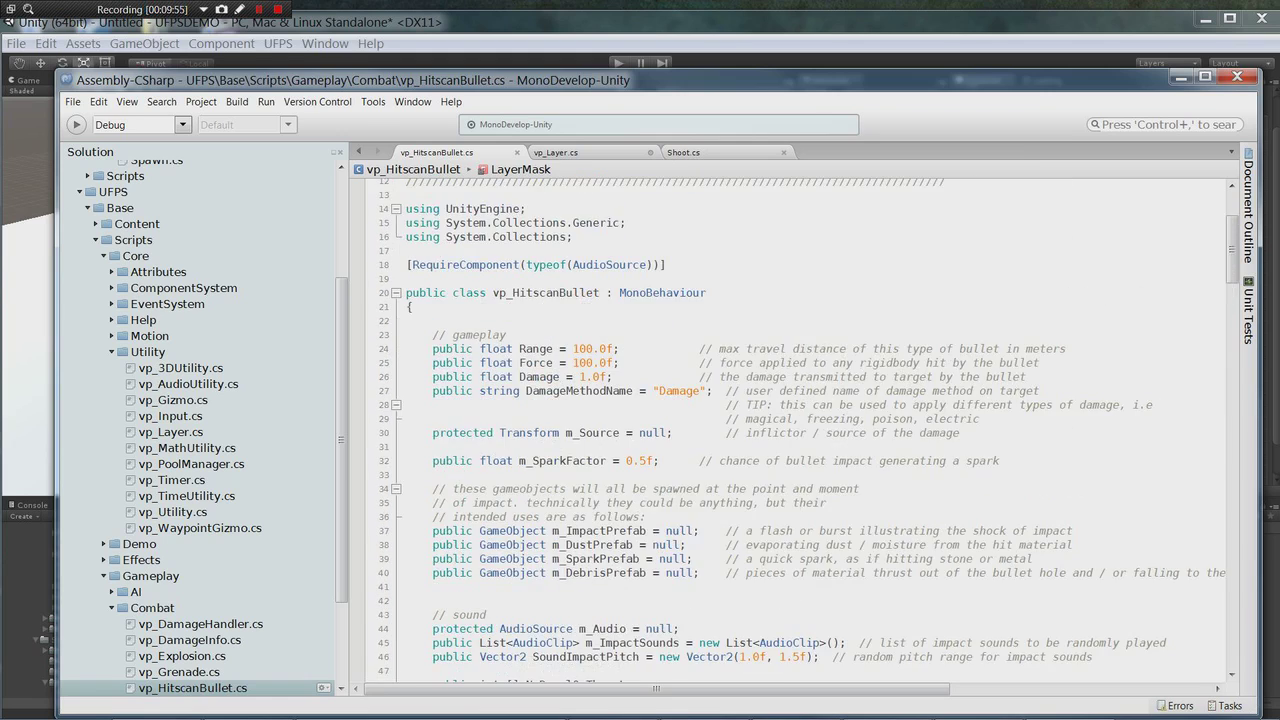
scroll(790, 430, down, 4)
click(433, 476)
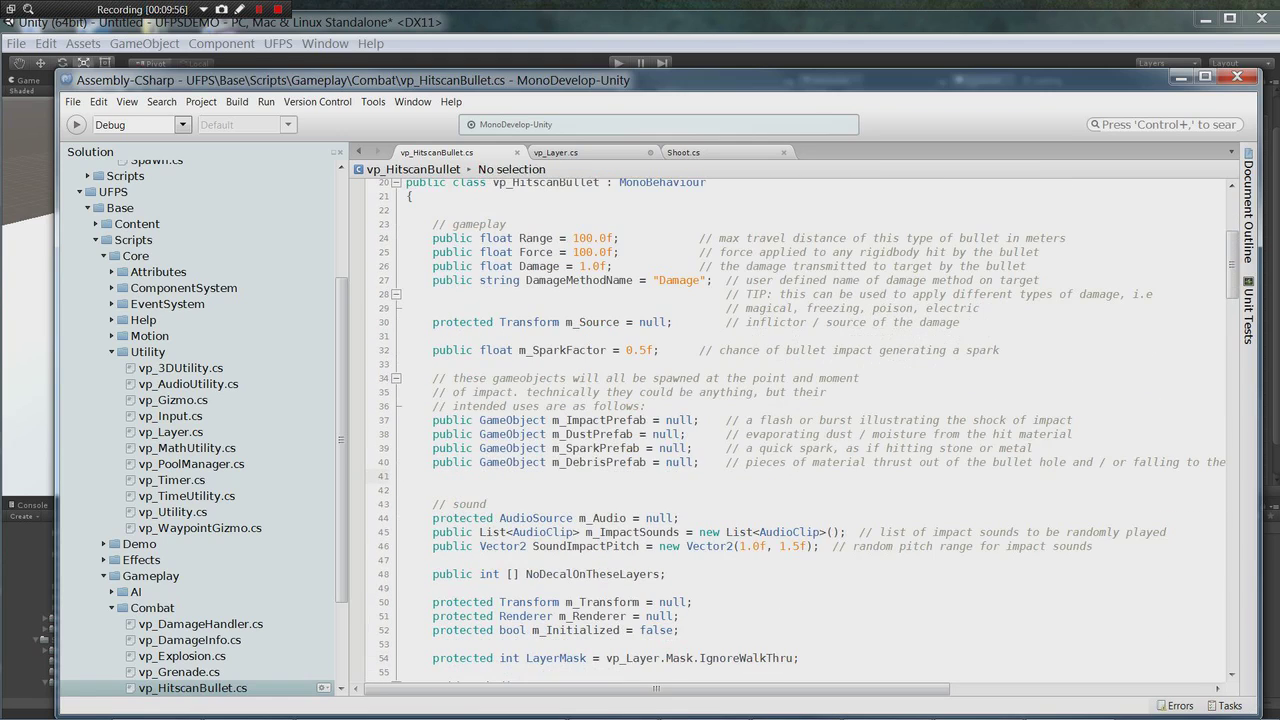
text(public in)
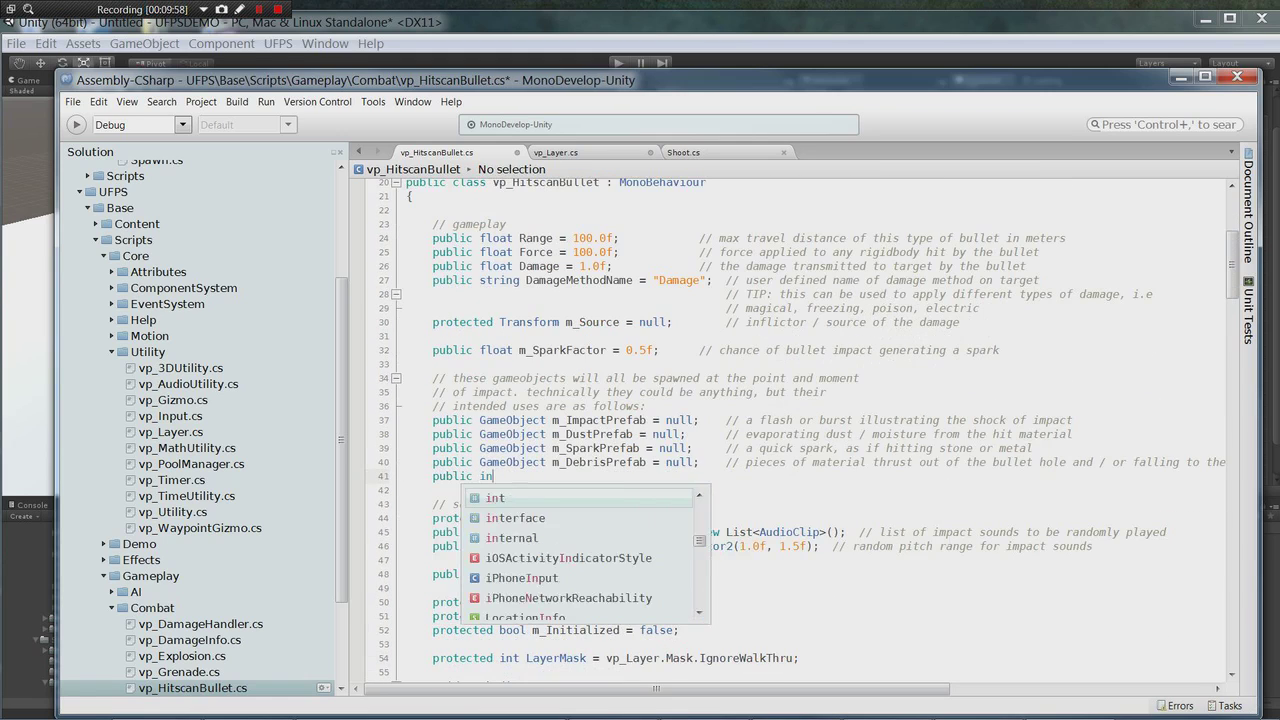
text(t weapon)
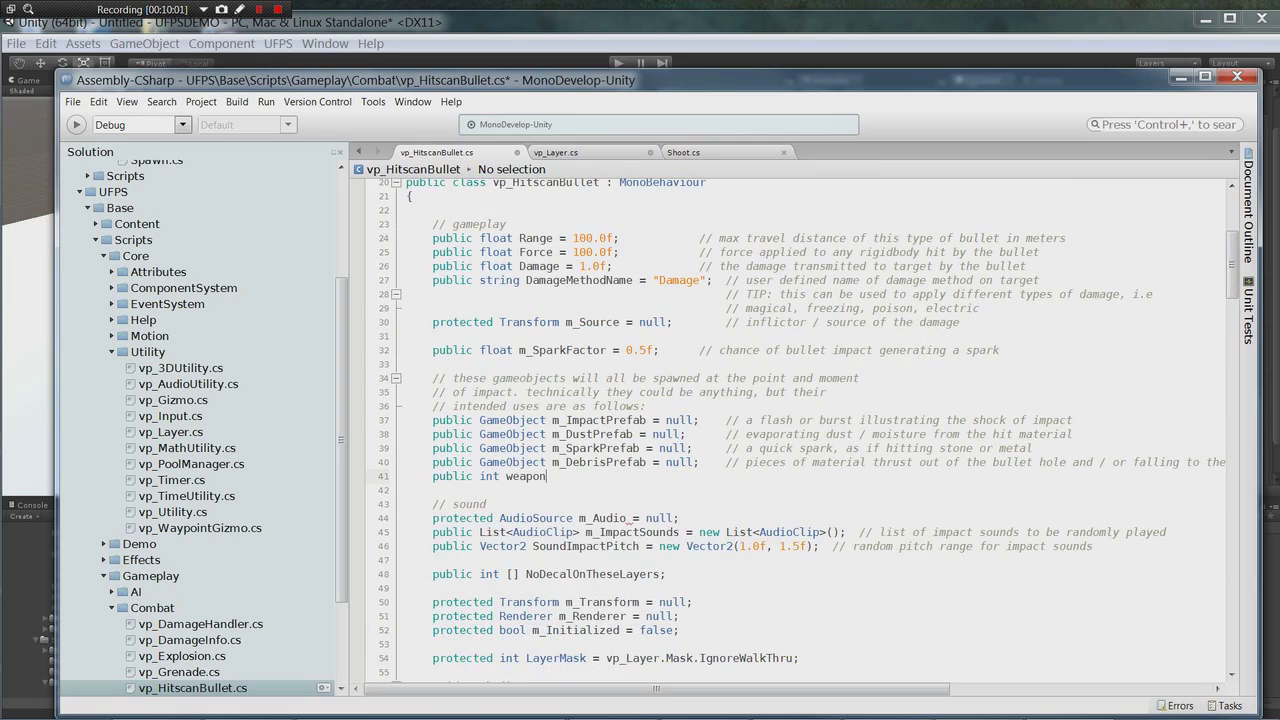
text(Type = 0;)
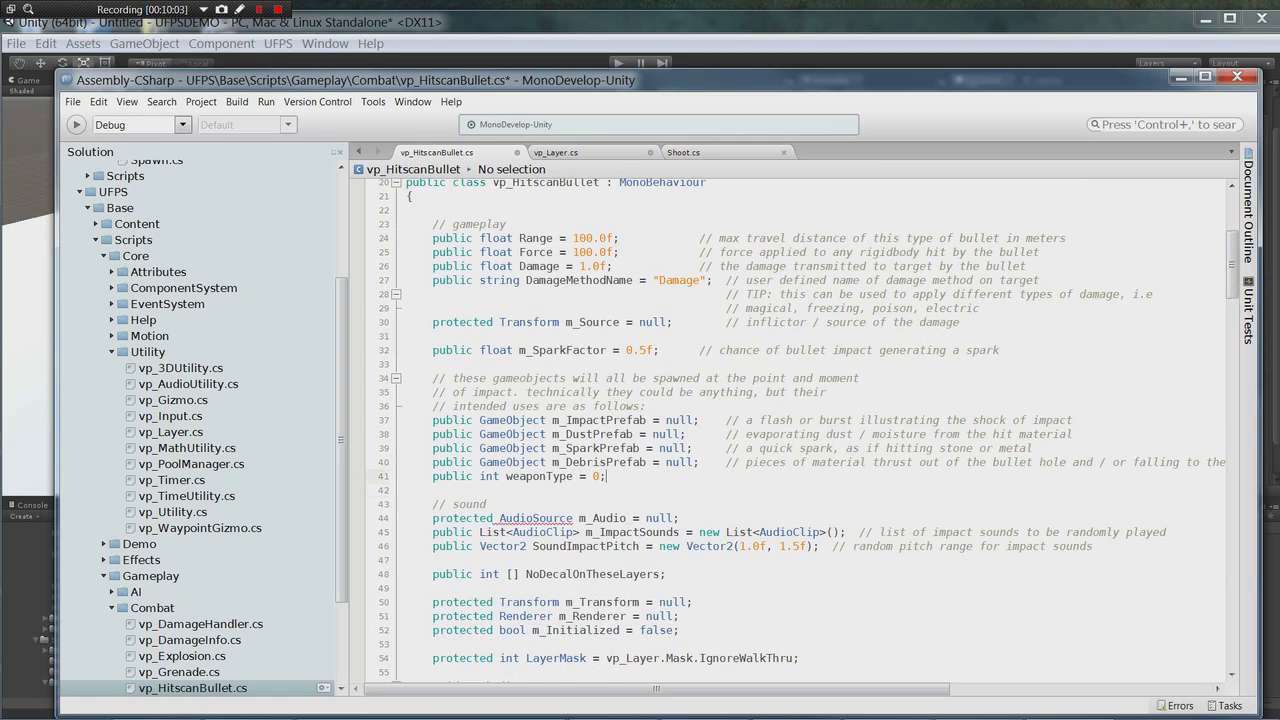
key(Return)
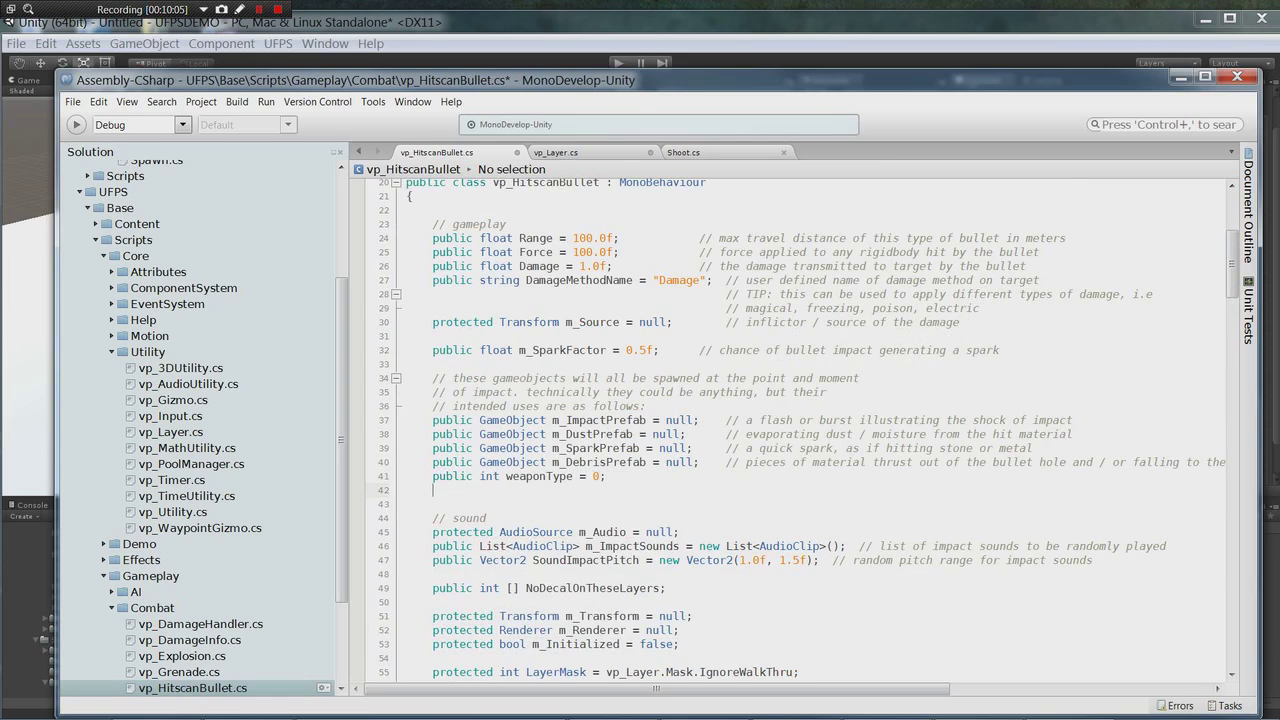
Insert empty lines between the damage block and the decal-prevention comment in DoHit, and bring up Shoot.cs
scroll(800, 430, down, 7)
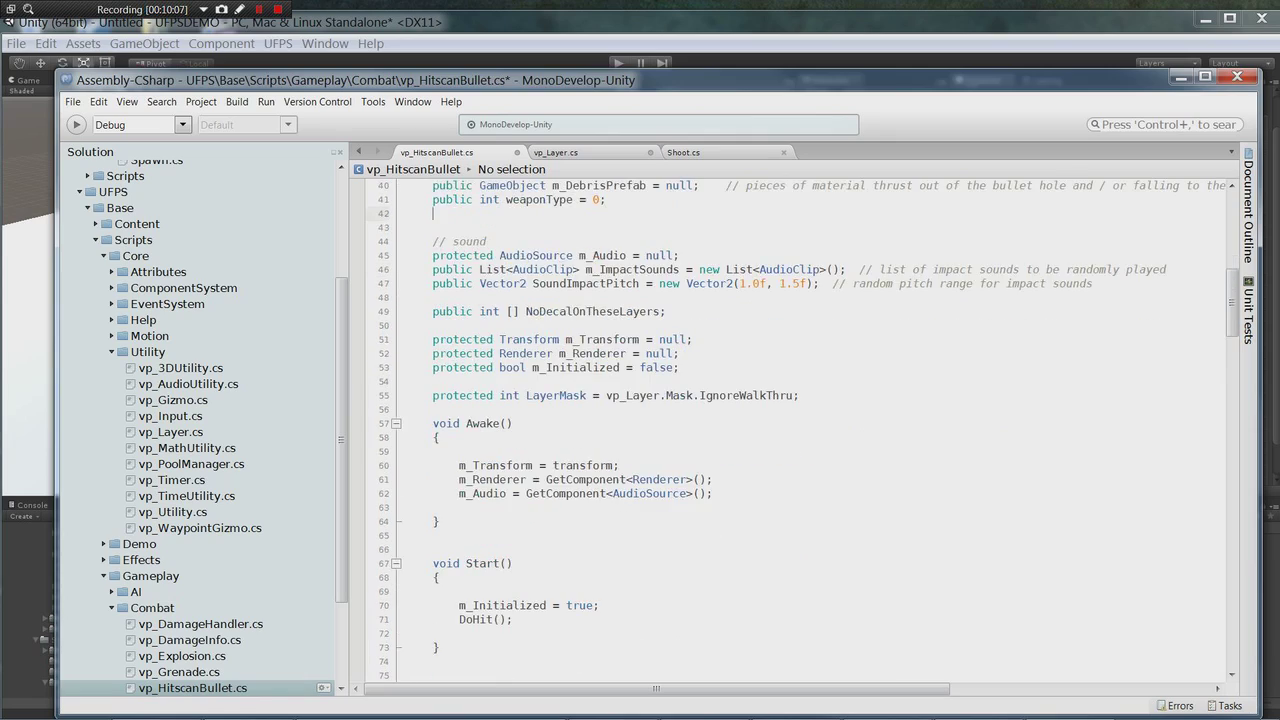
scroll(807, 427, down, 20)
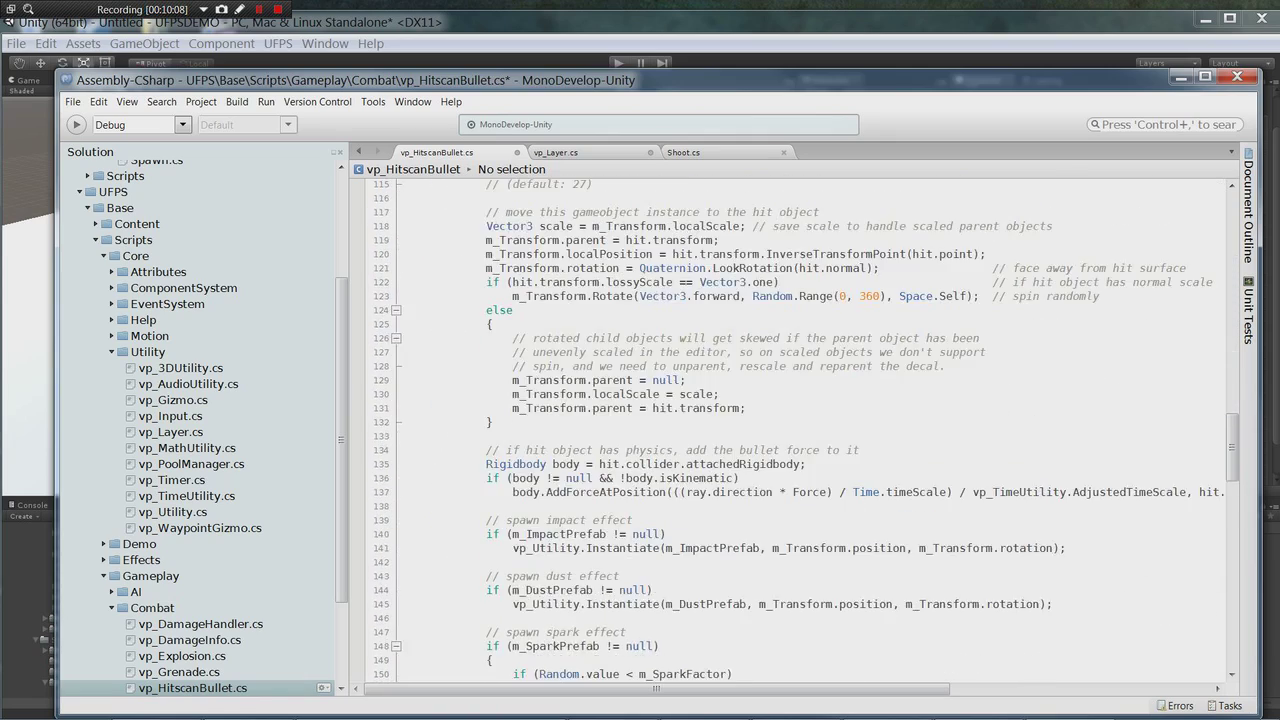
scroll(807, 430, down, 11)
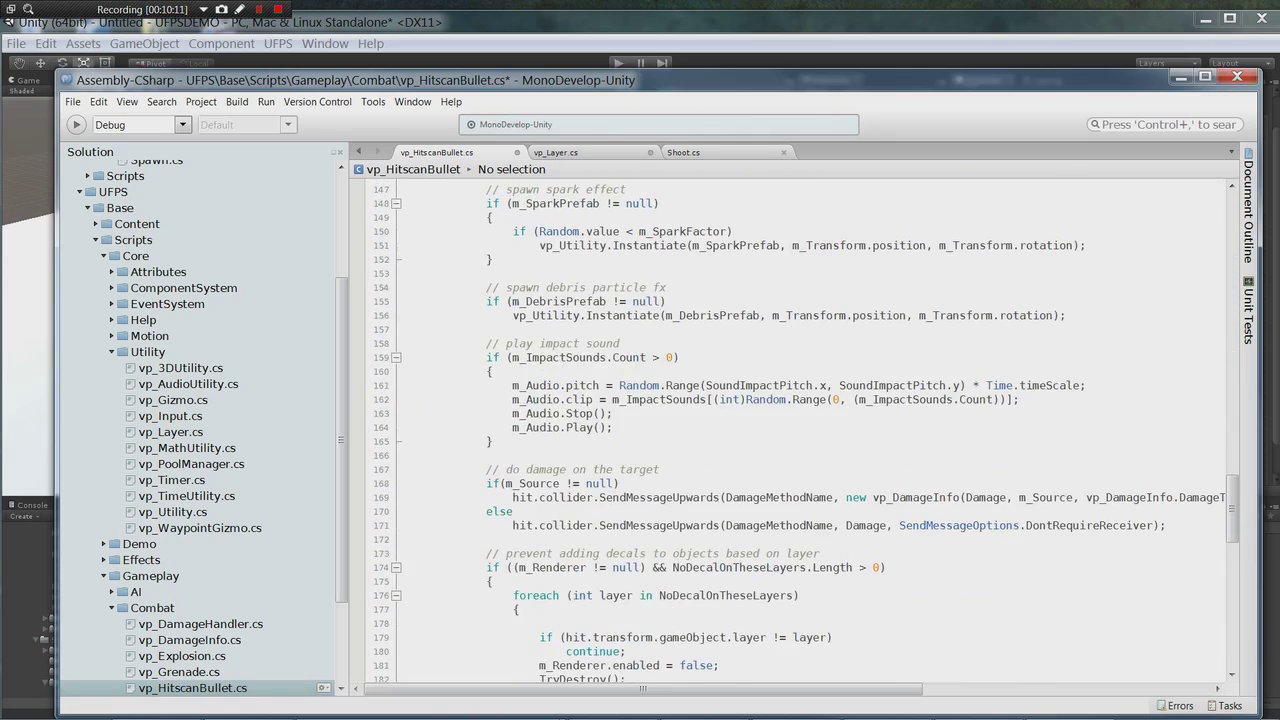
scroll(807, 430, down, 7)
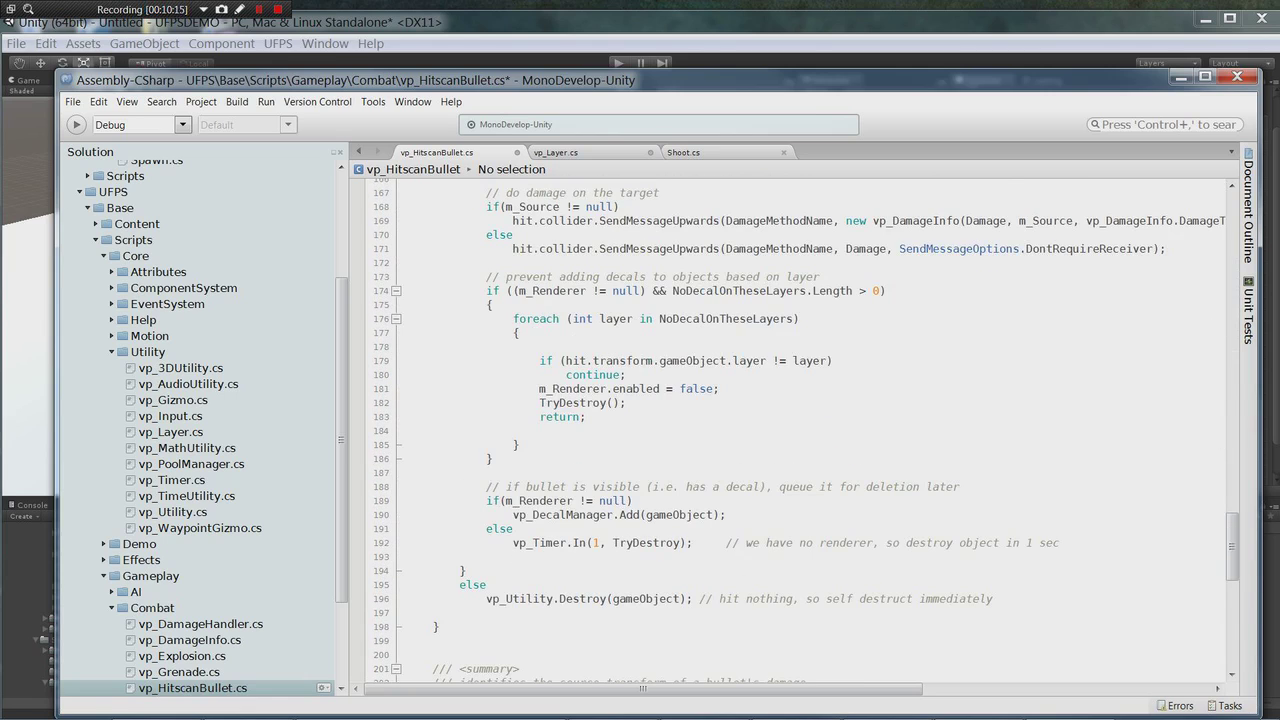
scroll(807, 430, up, 3)
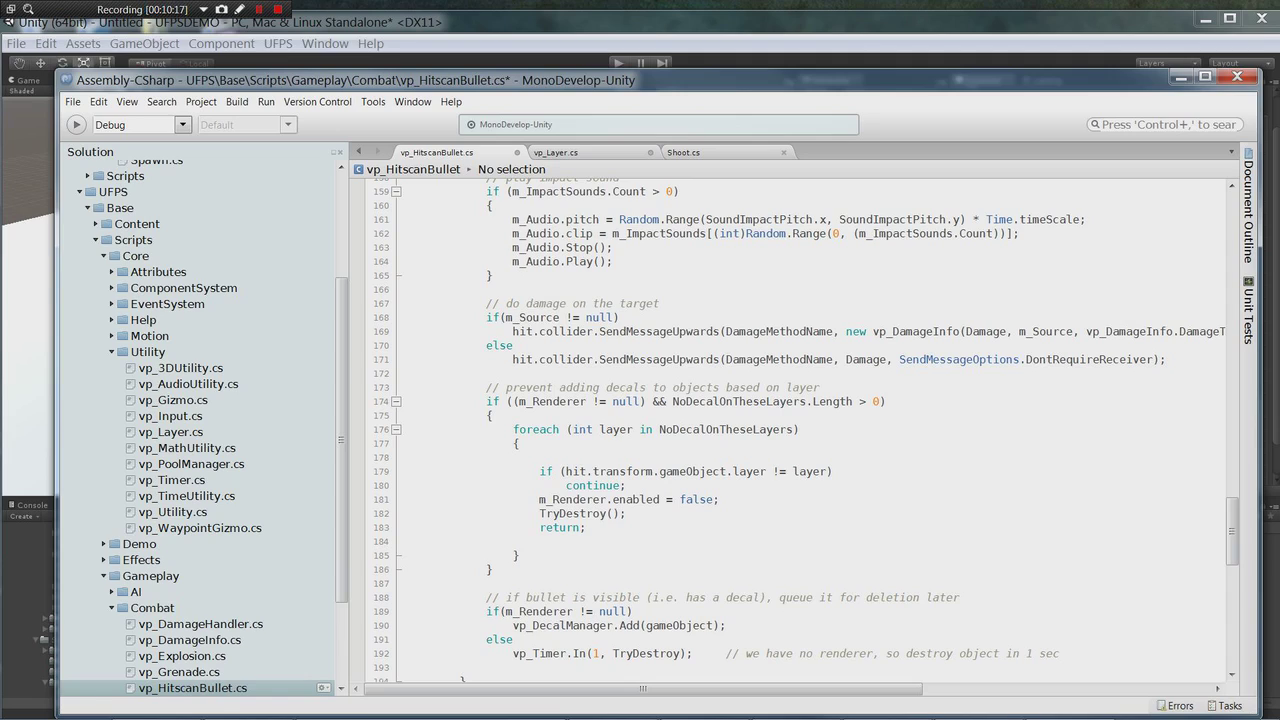
click(487, 372)
key(Return)
key(Return)
key(Up)
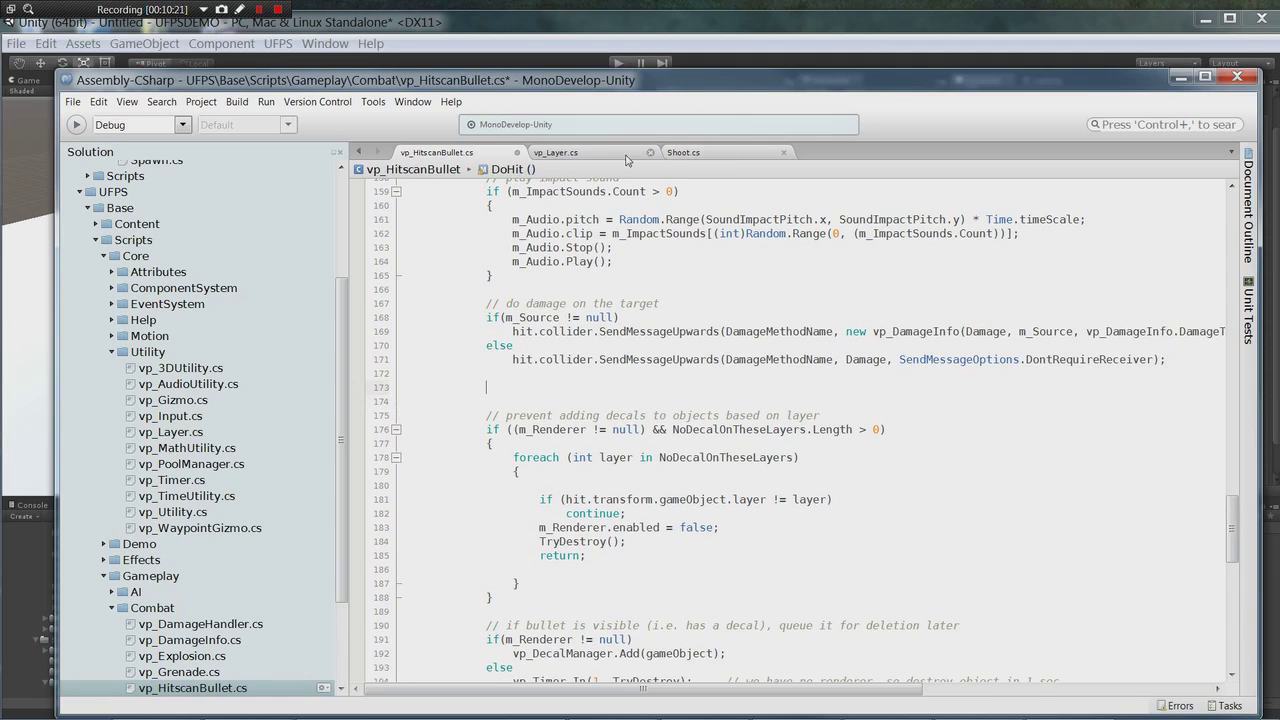
click(683, 154)
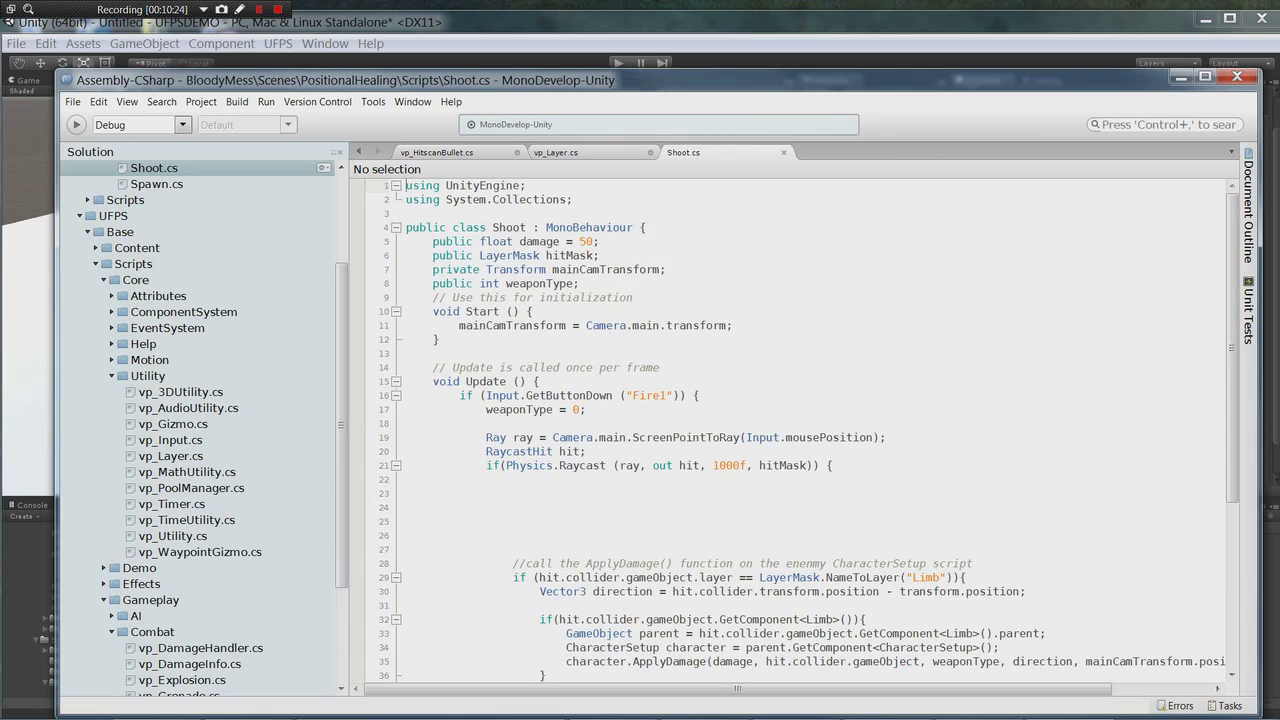
Copy the Limb ApplyDamage block from Shoot.cs into the empty lines after the damage code in vp_HitscanBullet.cs's DoHit
scroll(790, 420, down, 3)
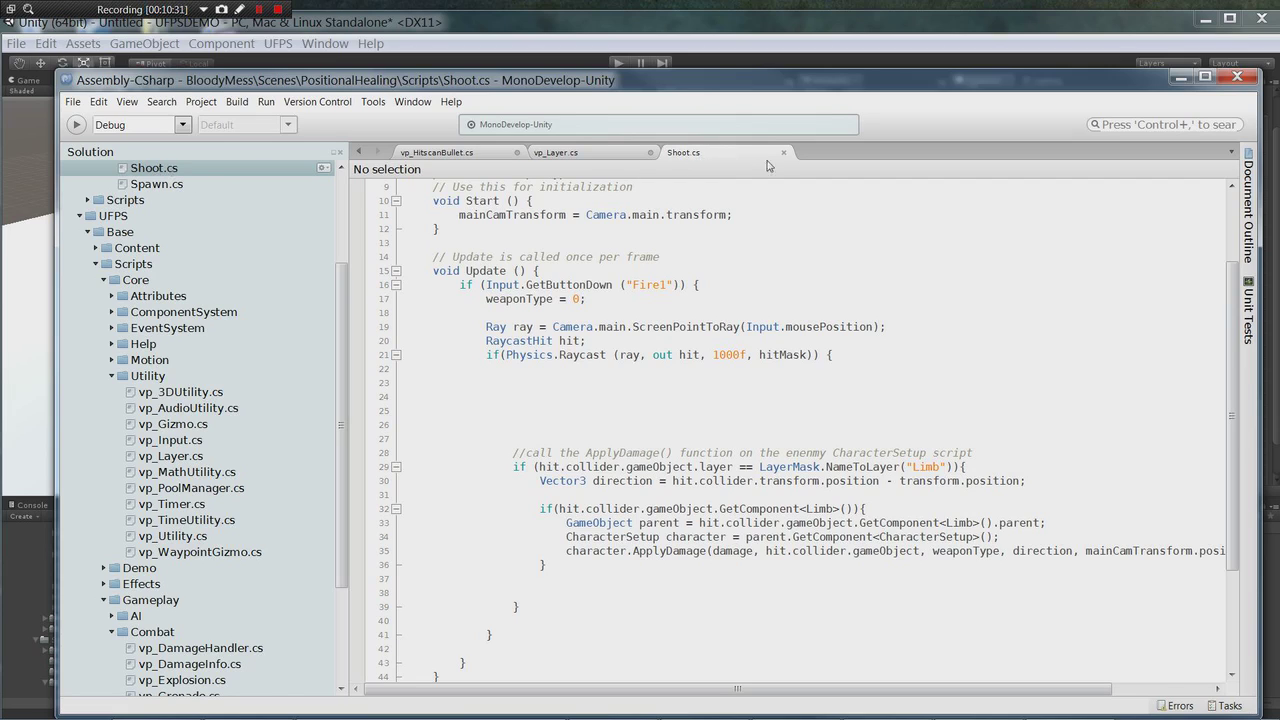
drag(512, 453, 519, 606)
right_click(663, 491)
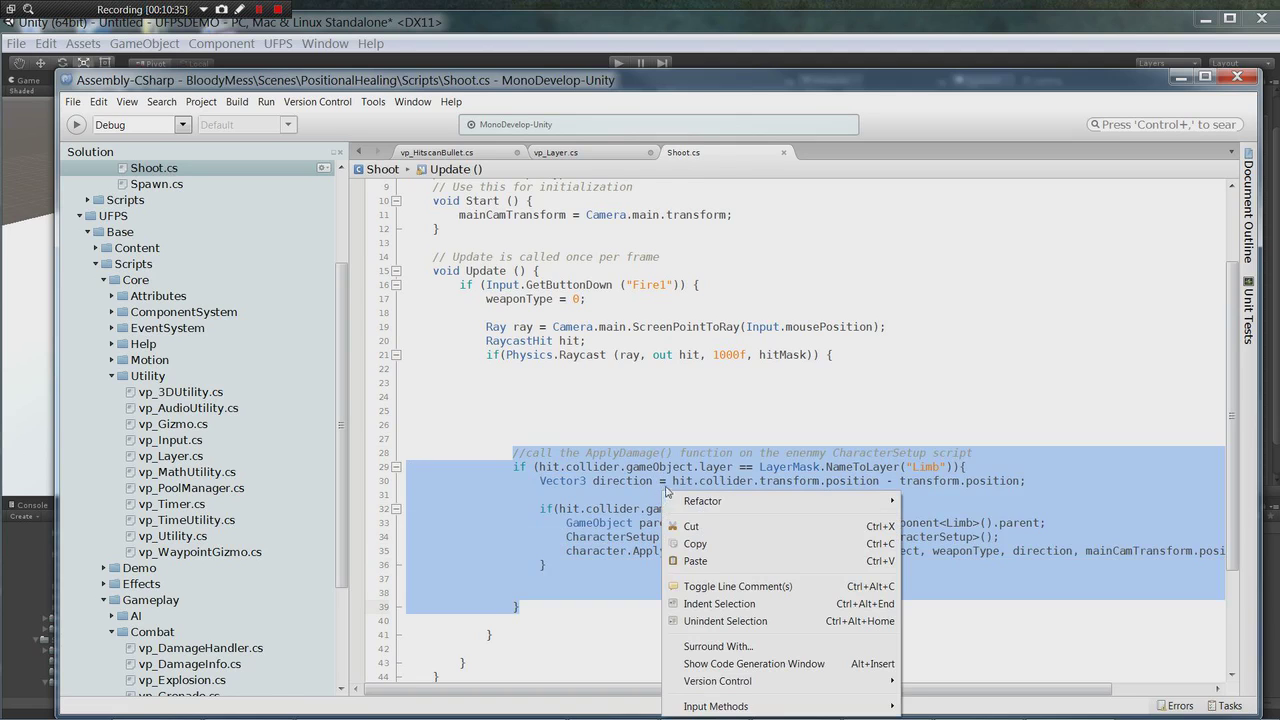
click(732, 542)
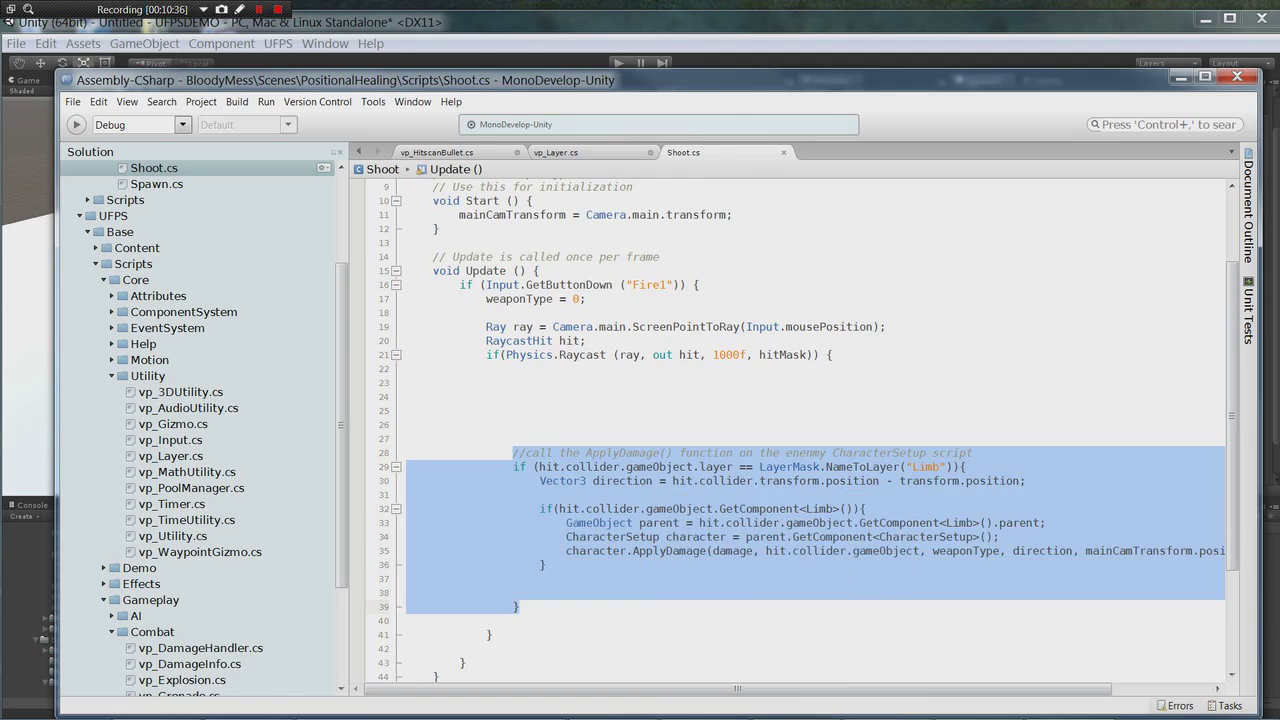
click(496, 160)
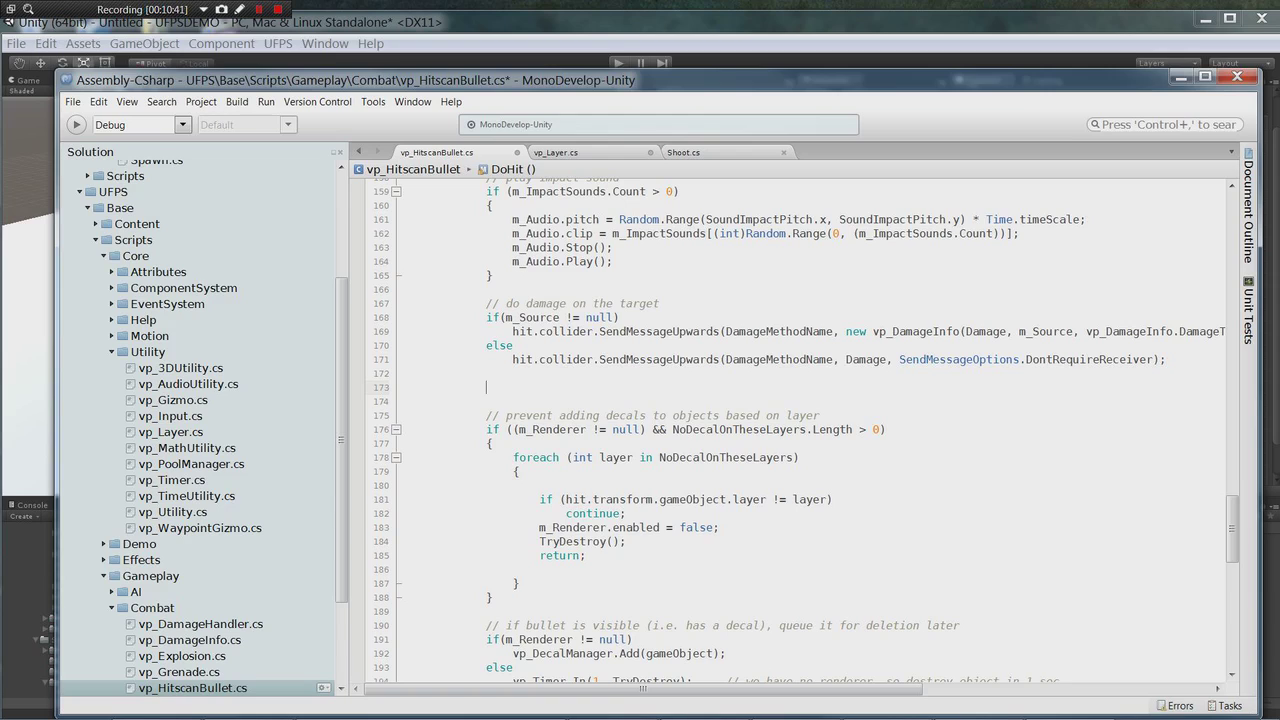
right_click(490, 386)
click(530, 429)
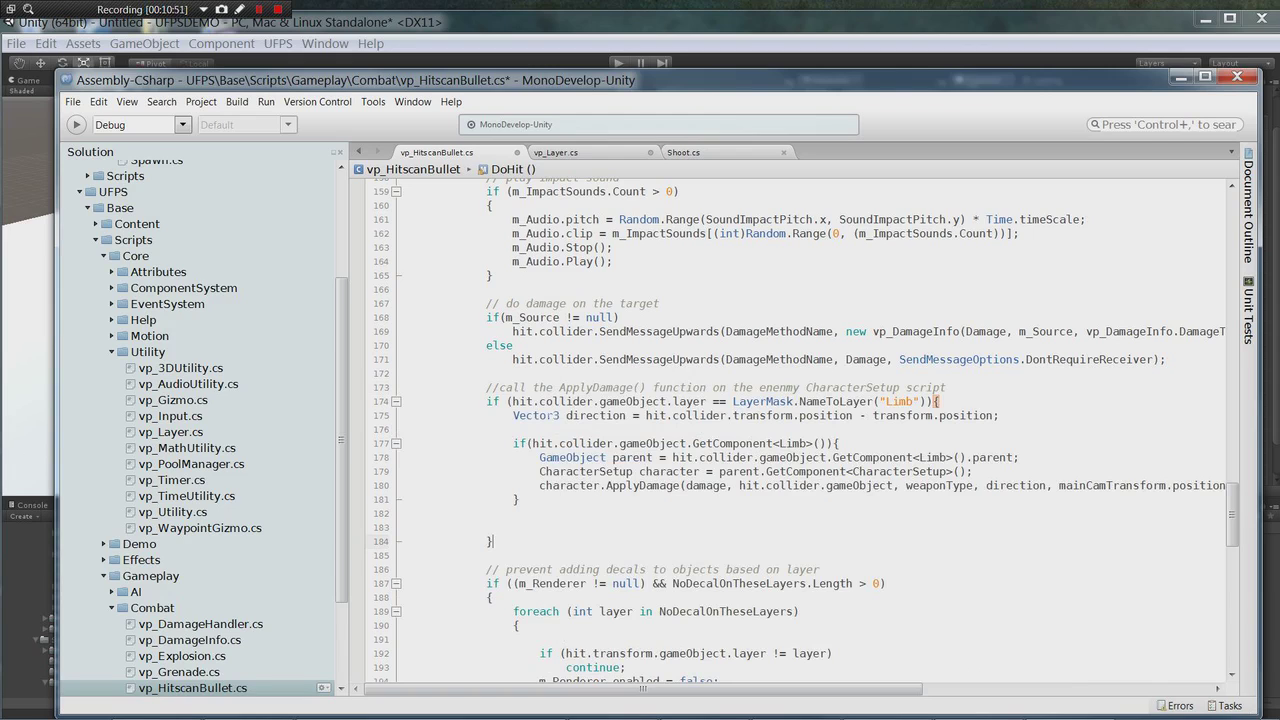
Copy the expression "LayerMask = vp_Layer.Mask.BulletBlockers" from the start of DoHit
scroll(800, 430, up, 7)
scroll(790, 430, up, 16)
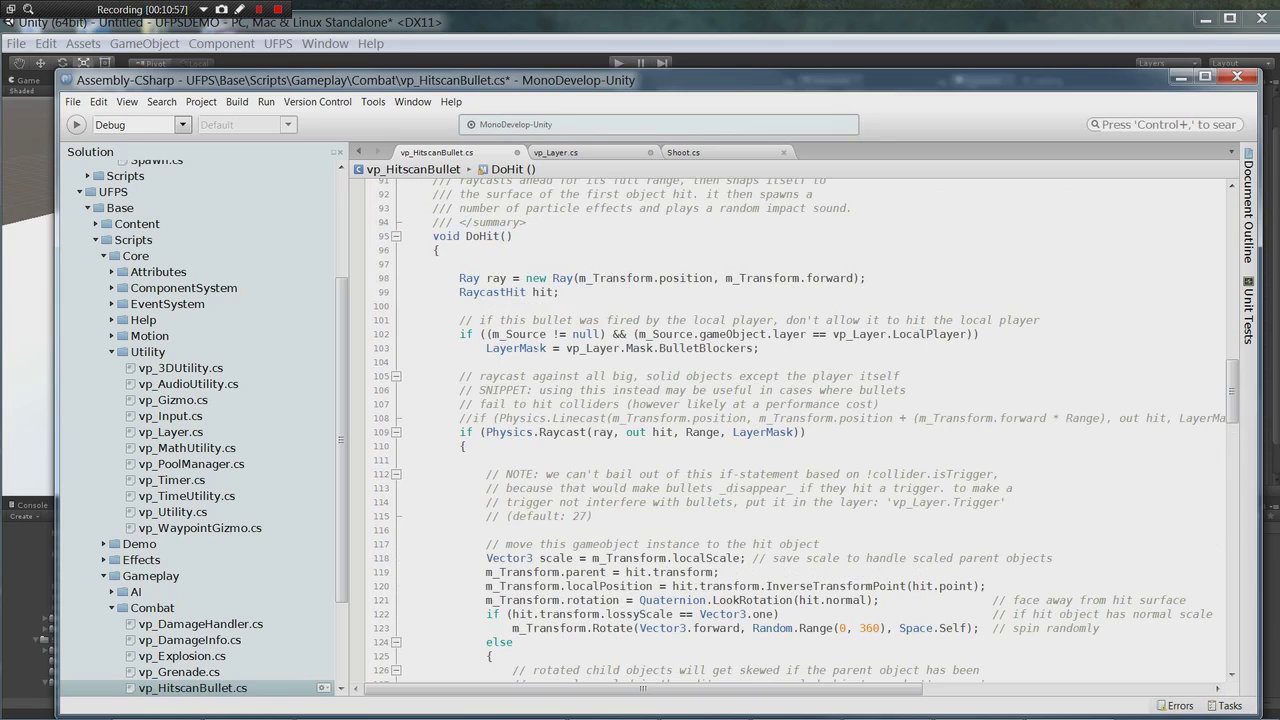
mouse_move(505, 348)
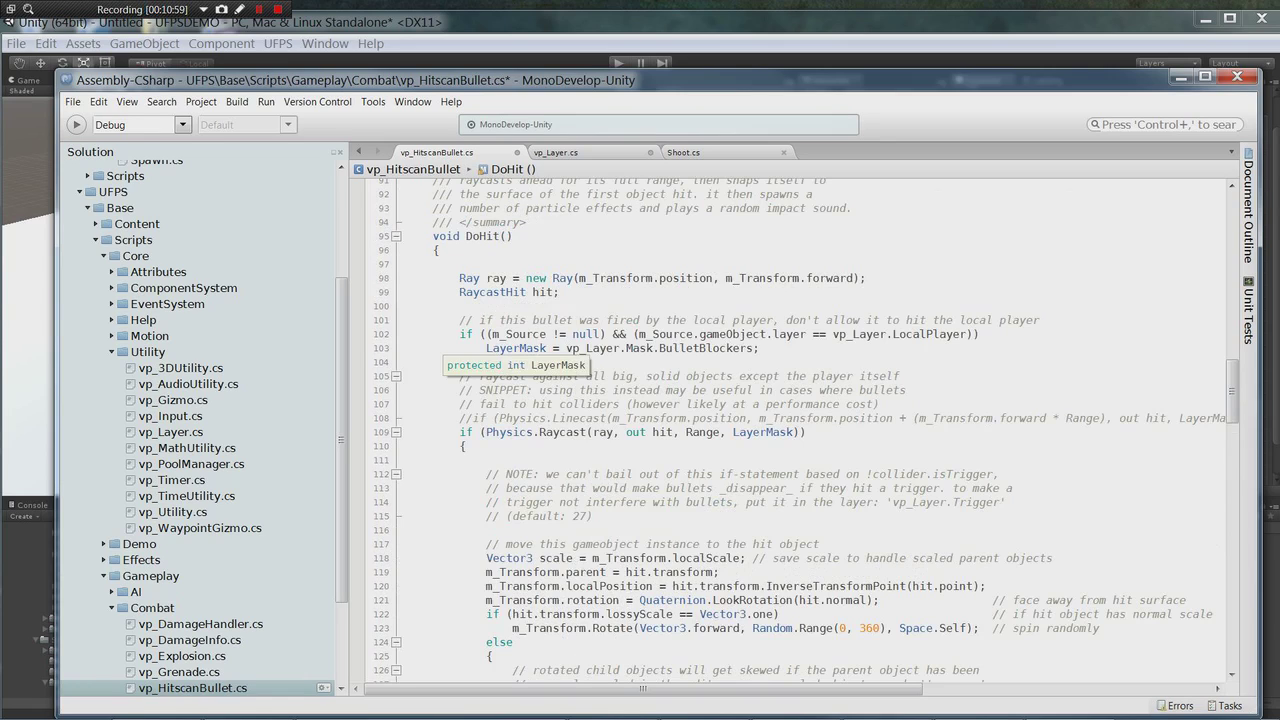
drag(486, 348, 760, 348)
right_click(704, 348)
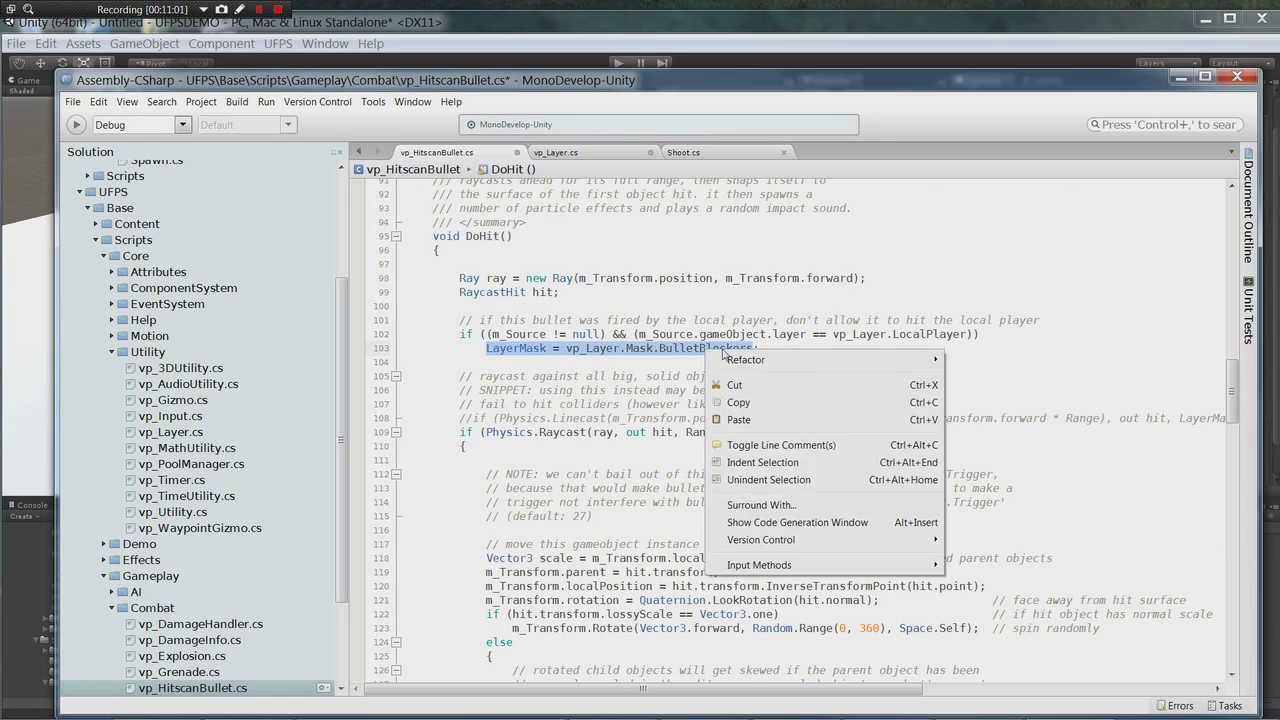
click(800, 399)
scroll(800, 420, down, 4)
scroll(800, 430, down, 8)
scroll(800, 430, up, 13)
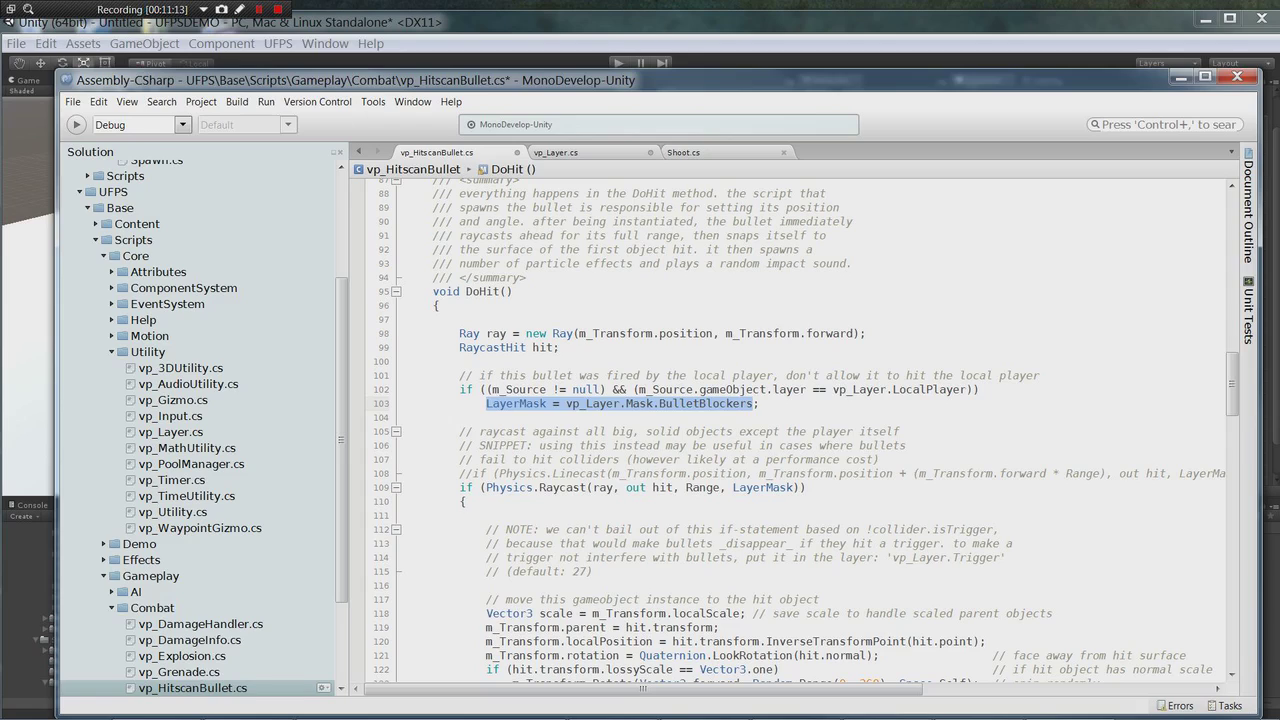
Copy the m_Source layer comparison from DoHit's local-player condition, then just its vp_Layer.LocalPlayer reference
drag(966, 389, 638, 389)
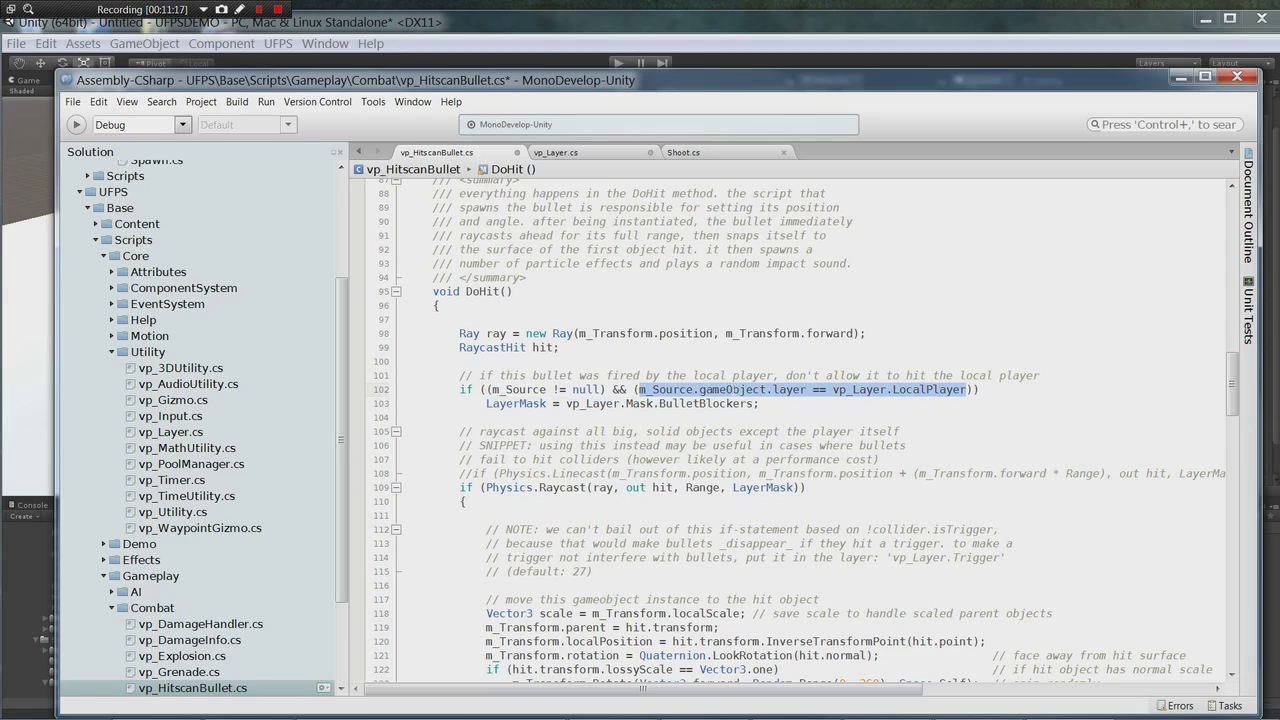
right_click(734, 390)
click(830, 449)
click(638, 389)
drag(968, 389, 638, 389)
right_click(673, 394)
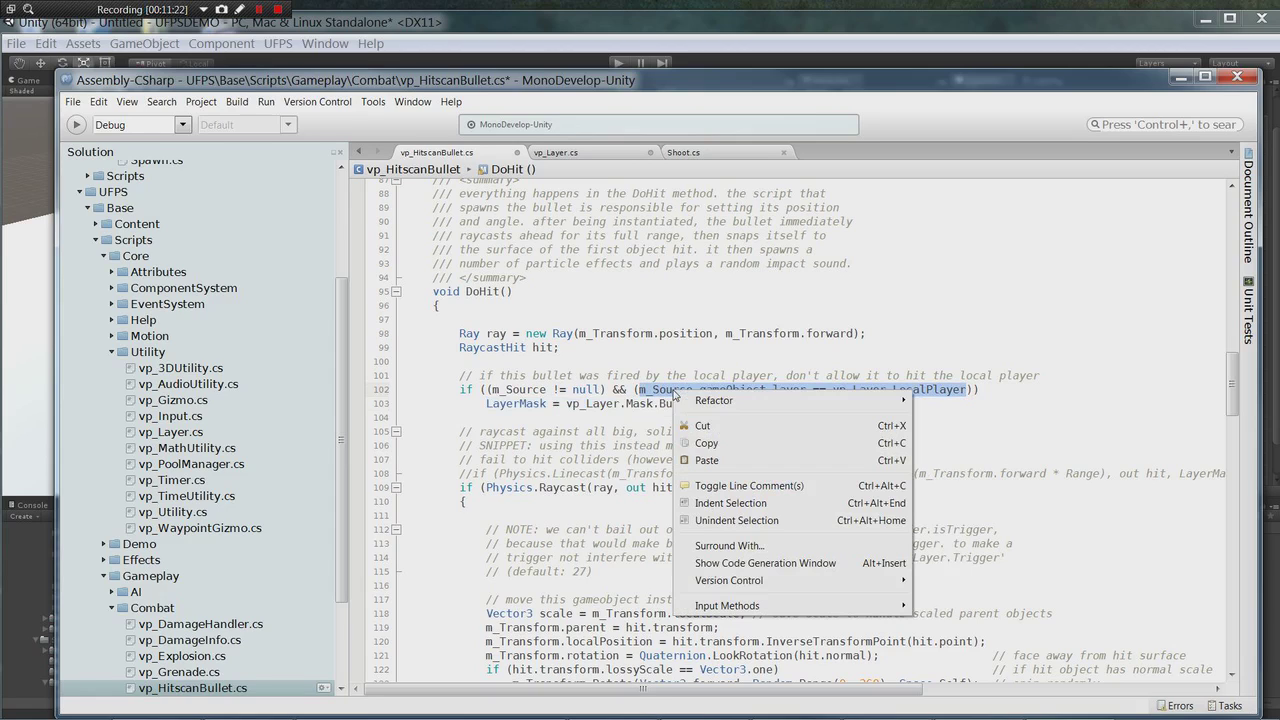
click(743, 443)
click(812, 389)
drag(832, 389, 968, 389)
right_click(930, 393)
click(961, 441)
Replace LayerMask.NameToLayer("Limb") in the pasted block's layer condition with vp_Layer
scroll(961, 441, down, 17)
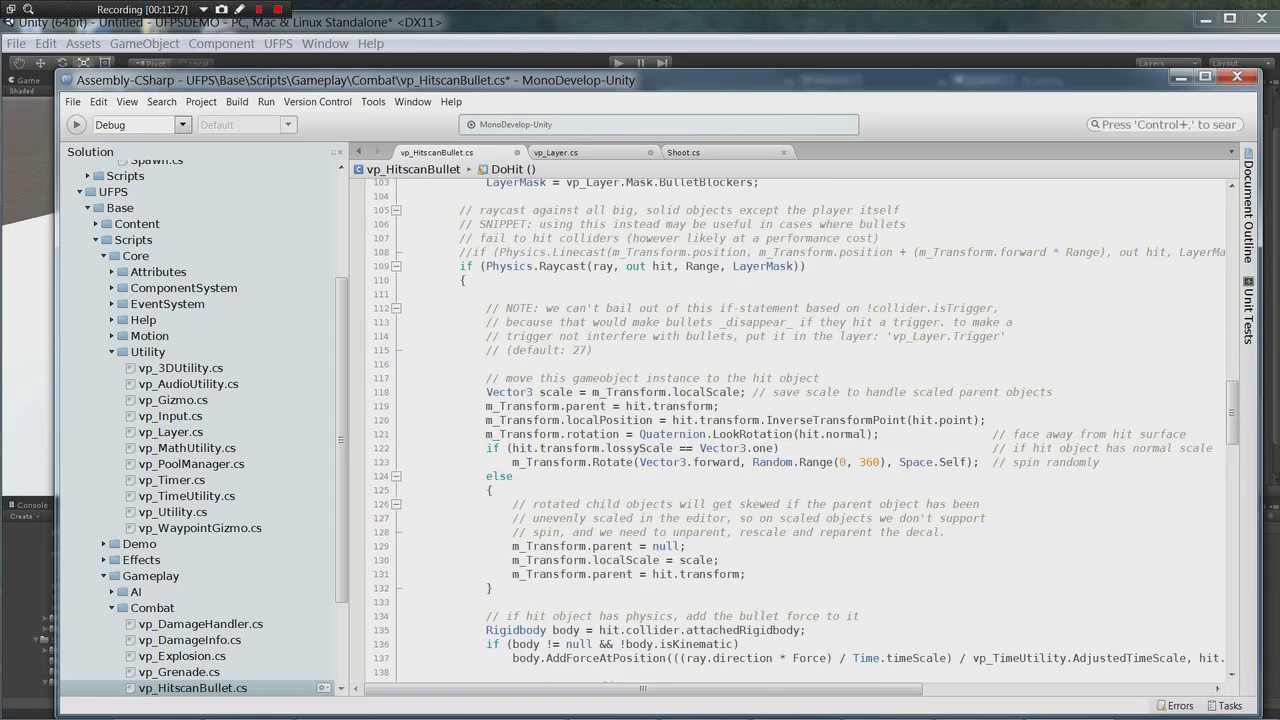
scroll(800, 430, down, 8)
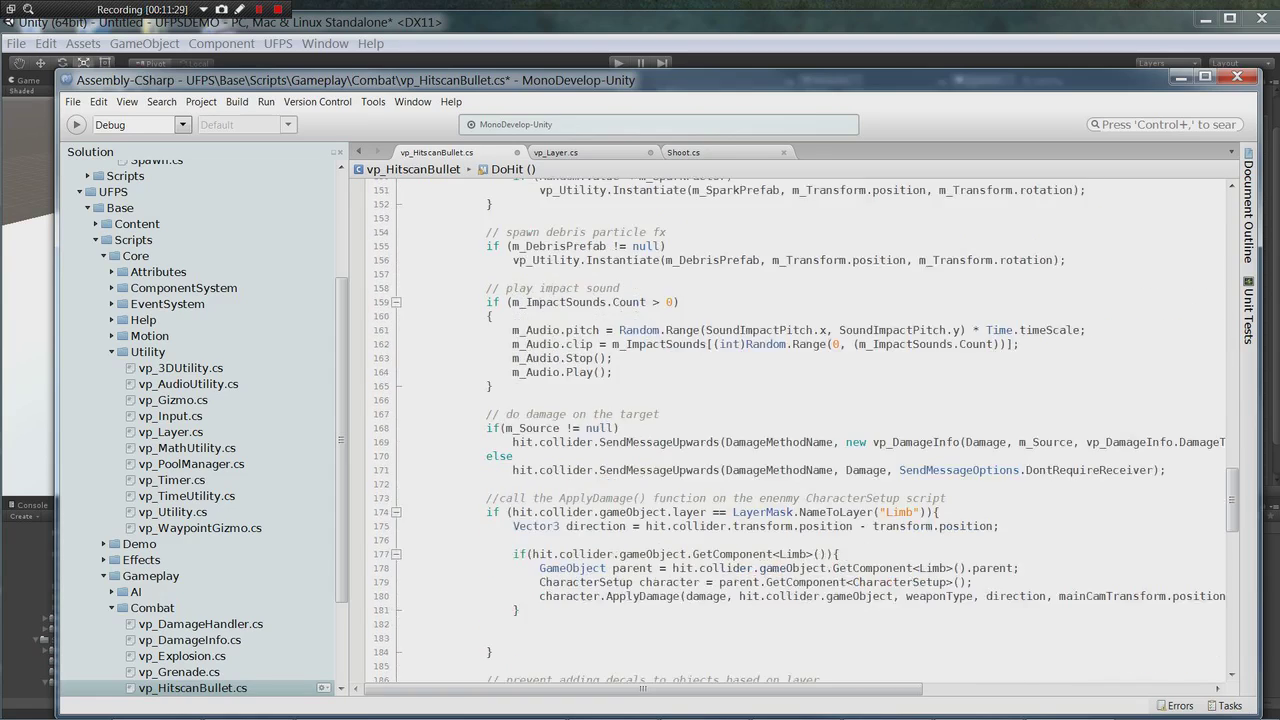
scroll(790, 420, up, 4)
drag(927, 512, 733, 512)
text(v)
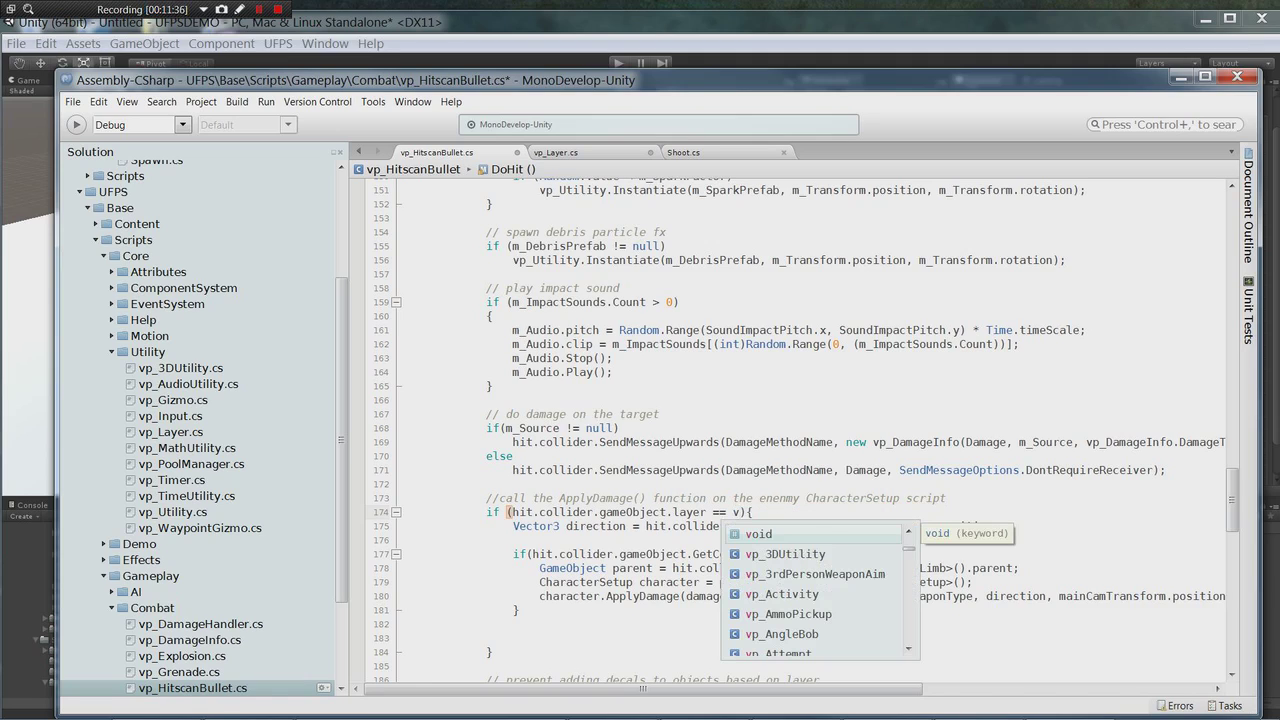
text(p)
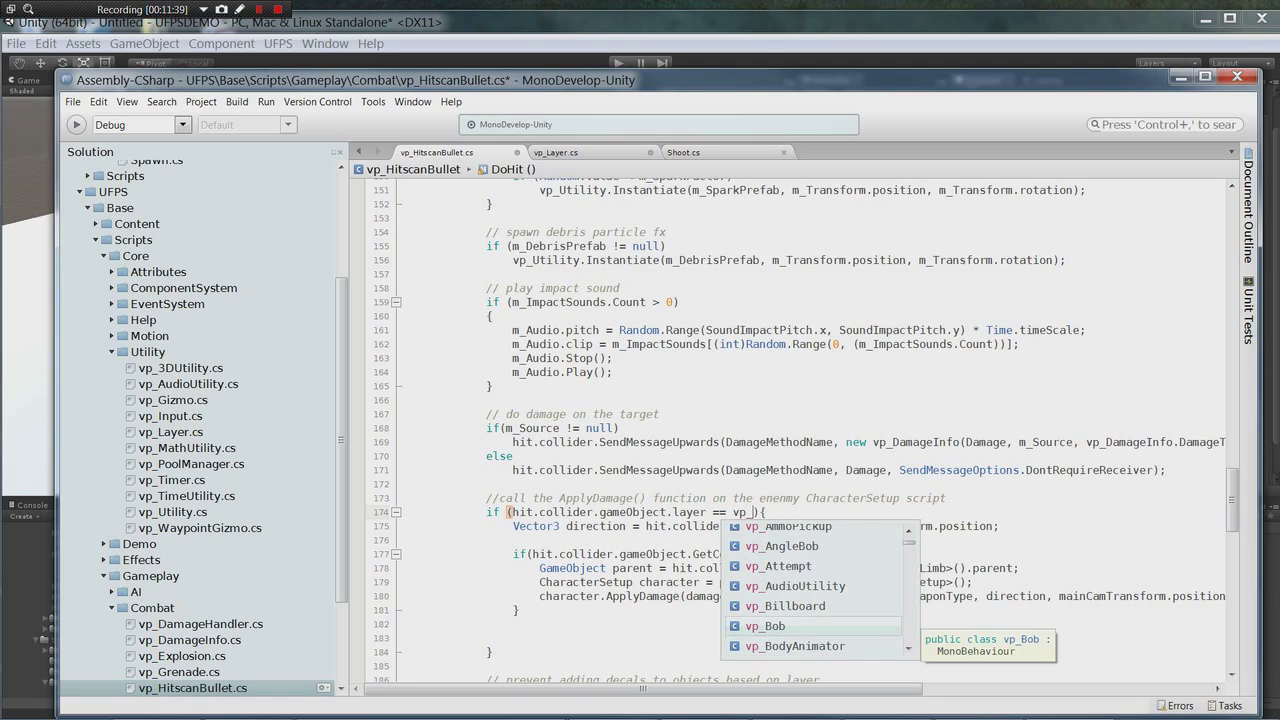
text(_L)
key(Return)
text(=)
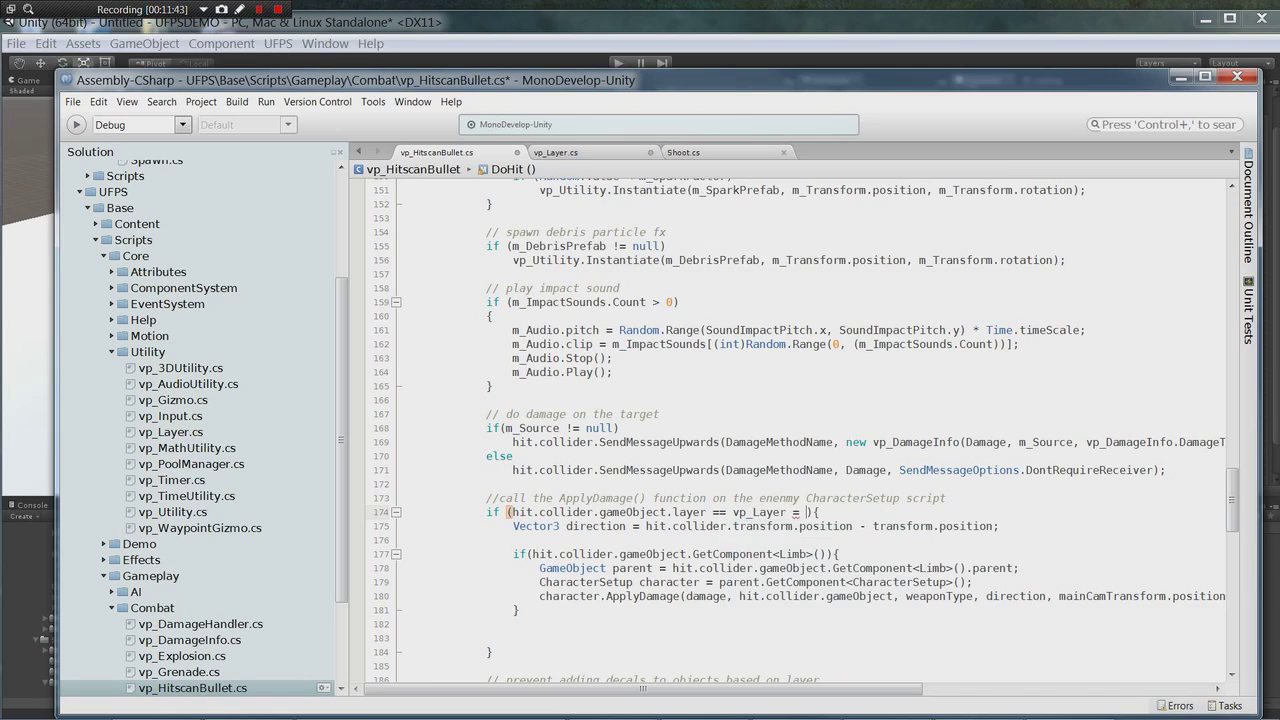
key(BackSpace)
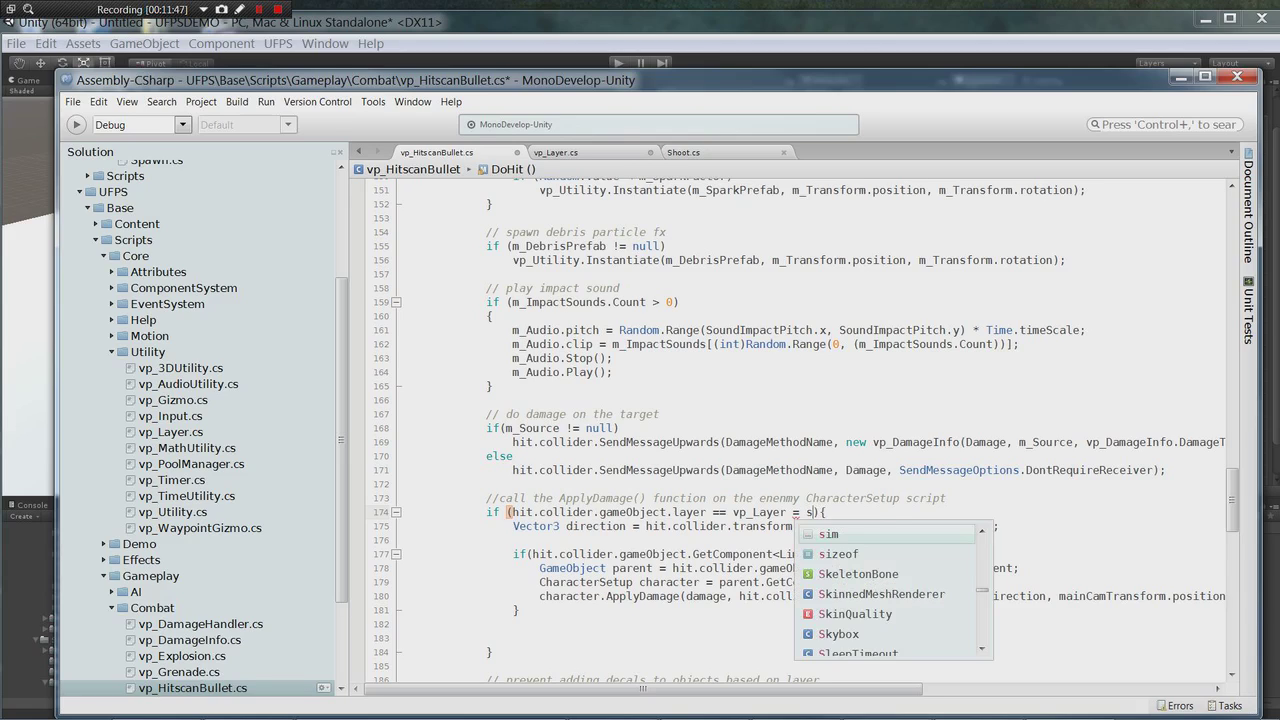
key(Escape)
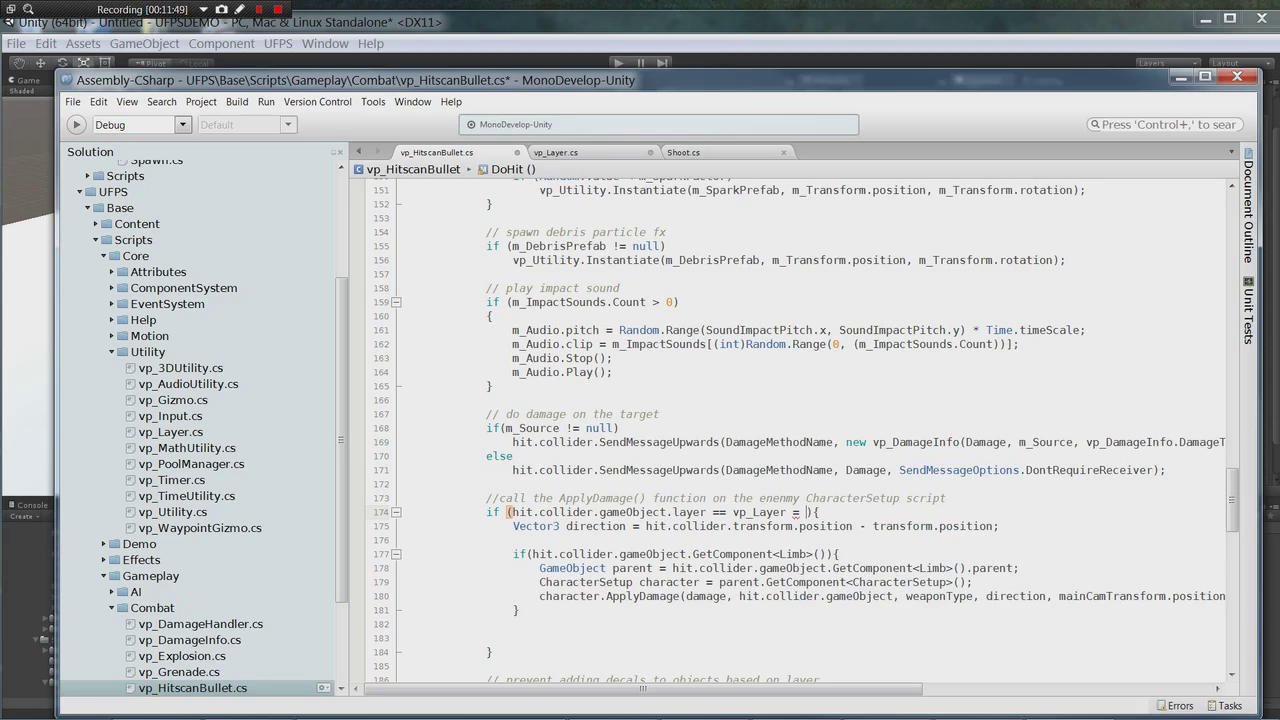
key(BackSpace)
key(BackSpace)
key(BackSpace)
Complete the pasted block's layer condition so that it compares the hit object's layer with vp_Layer.Limb
text(.)
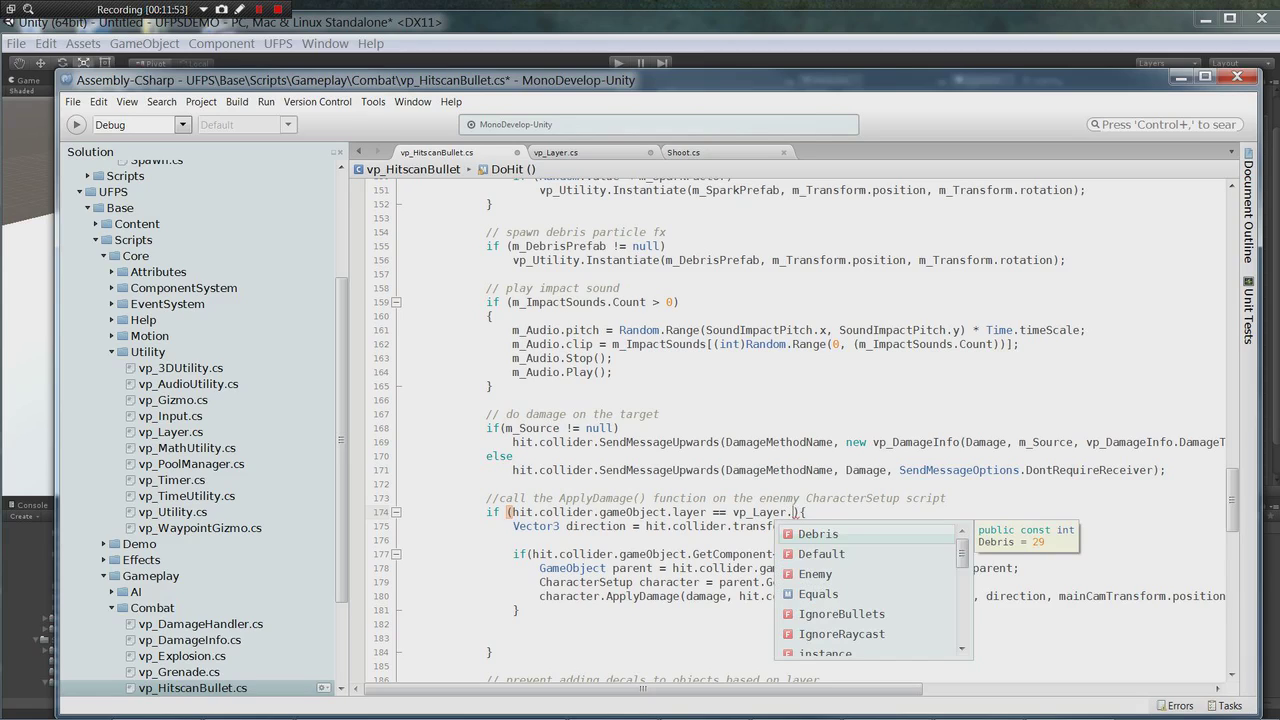
text(Limb)
key(Return)
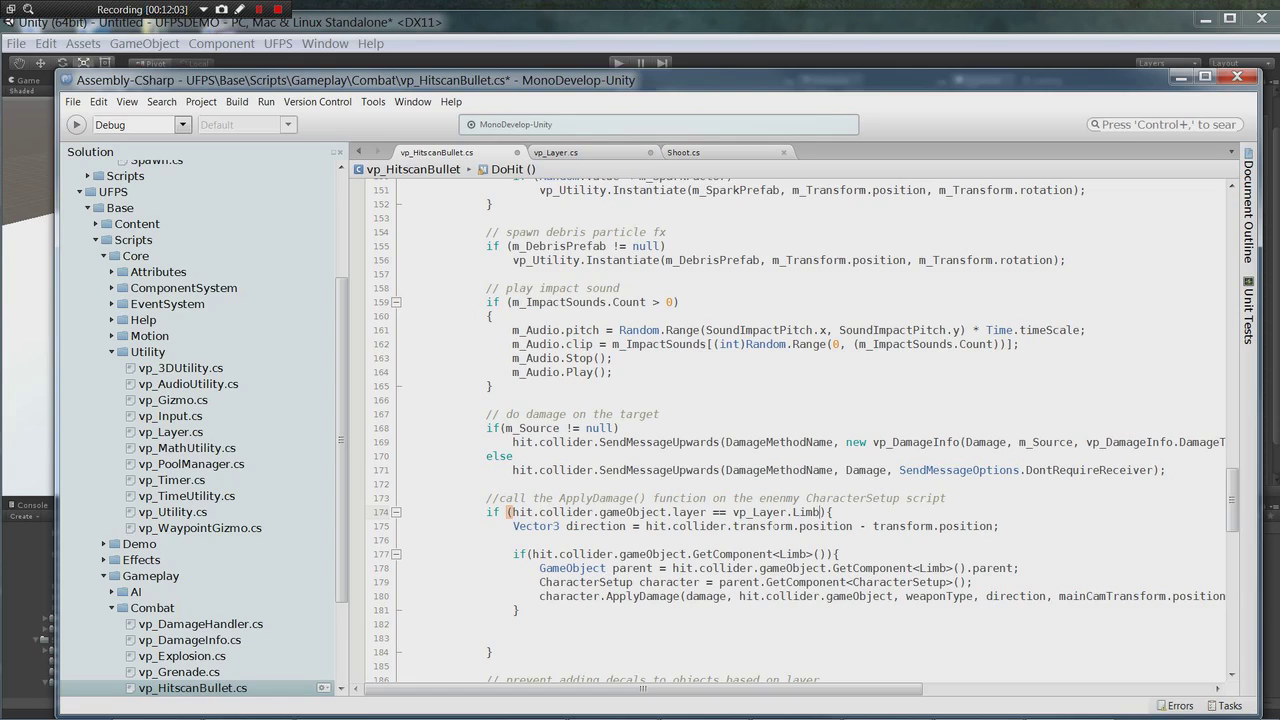
In the direction vector calculation, replace the subtracted transform.position with Camera.main.transform.position
click(627, 526)
drag(873, 526, 993, 526)
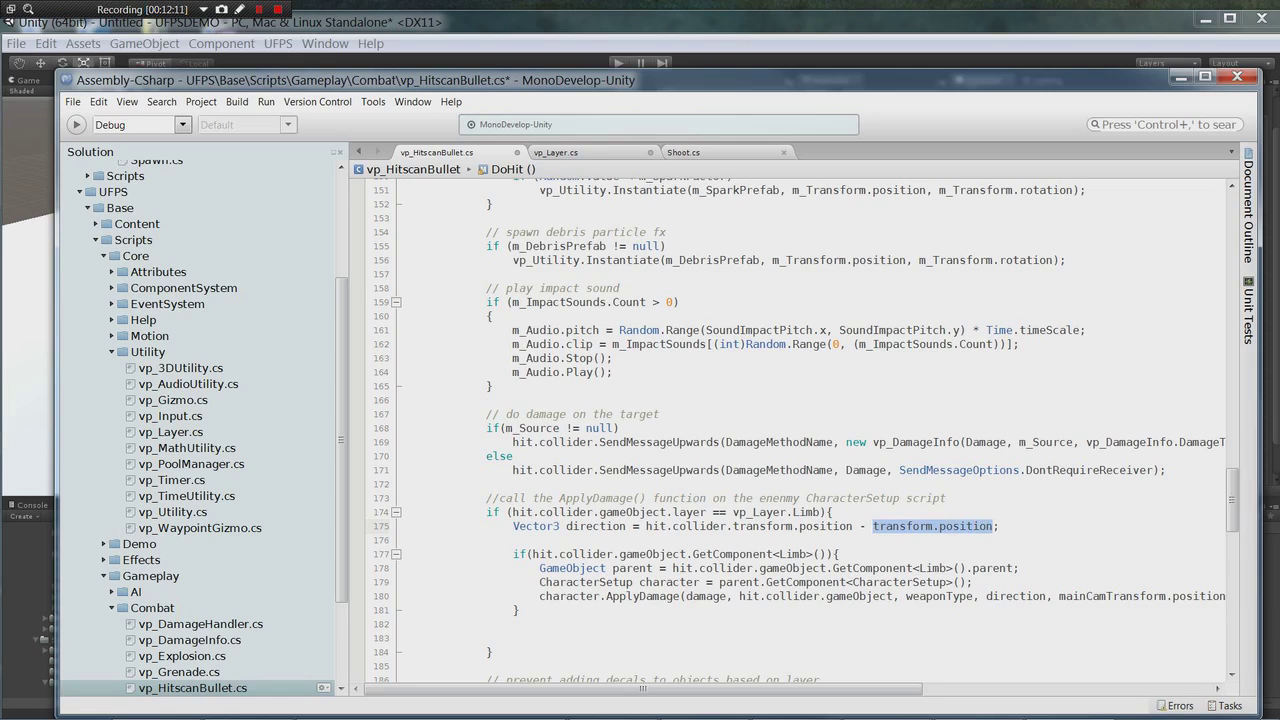
text(Camera)
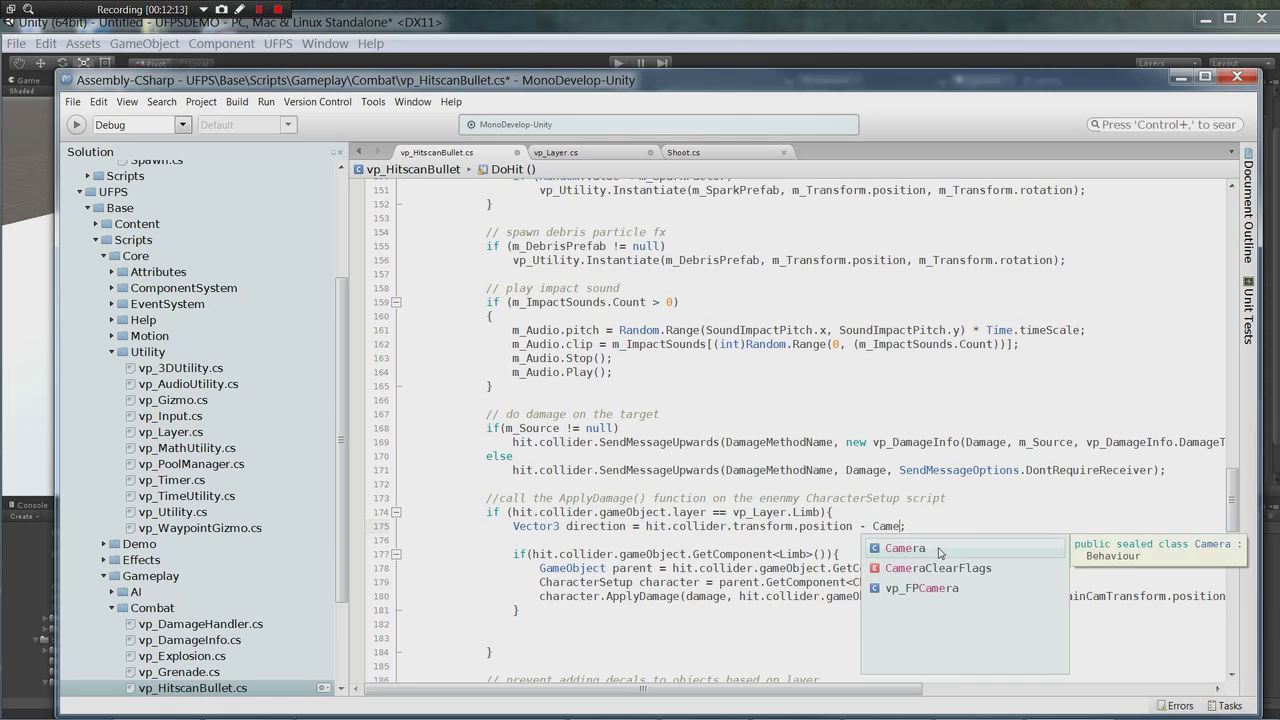
text(.main.tr)
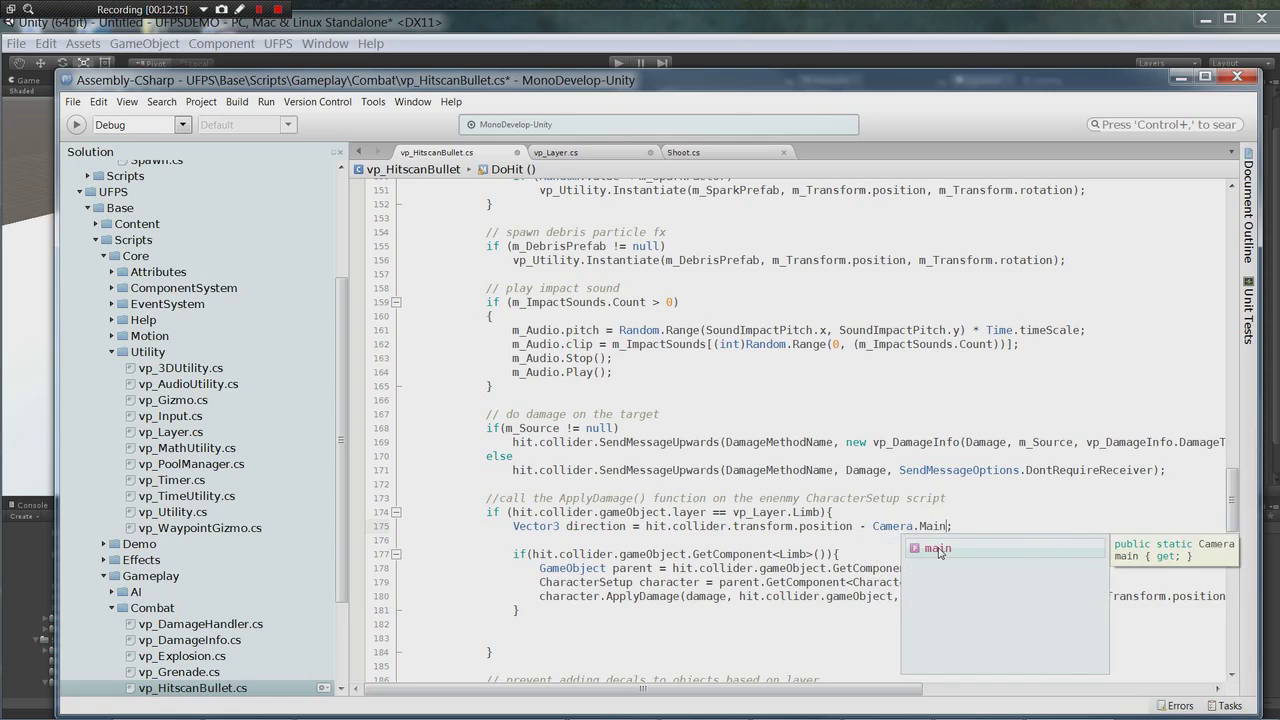
text(ansform.po)
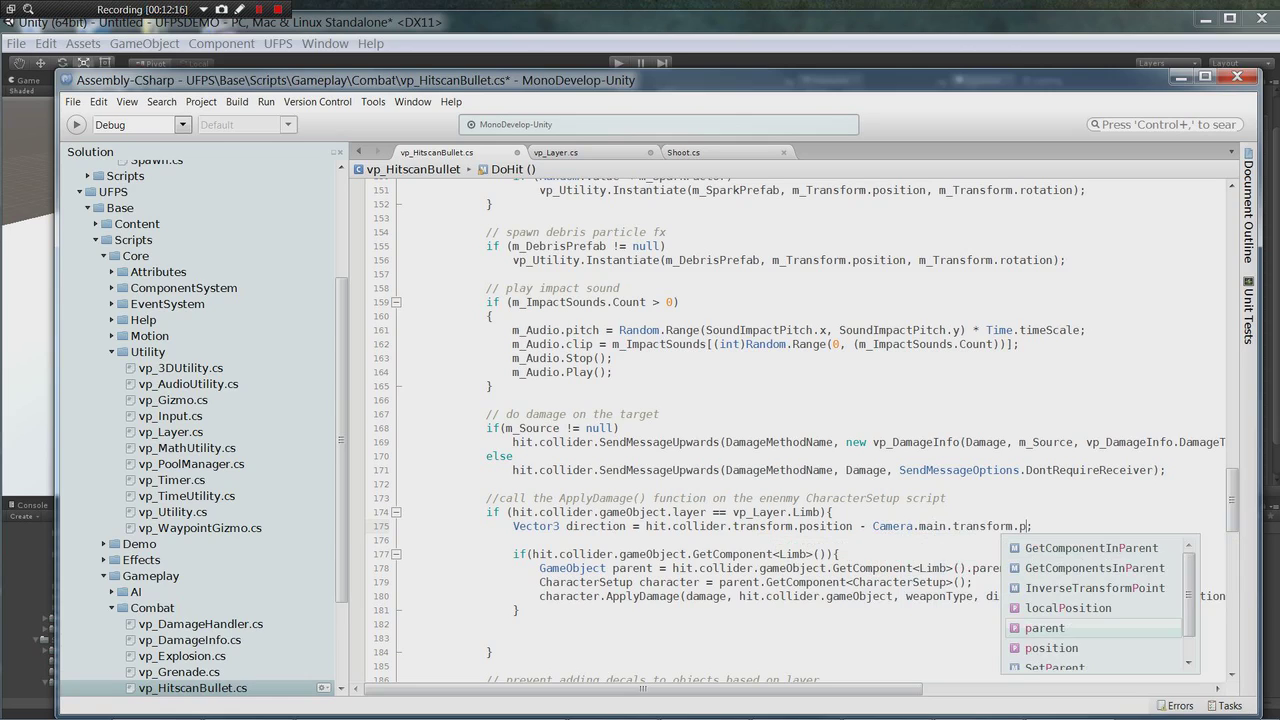
text(sition)
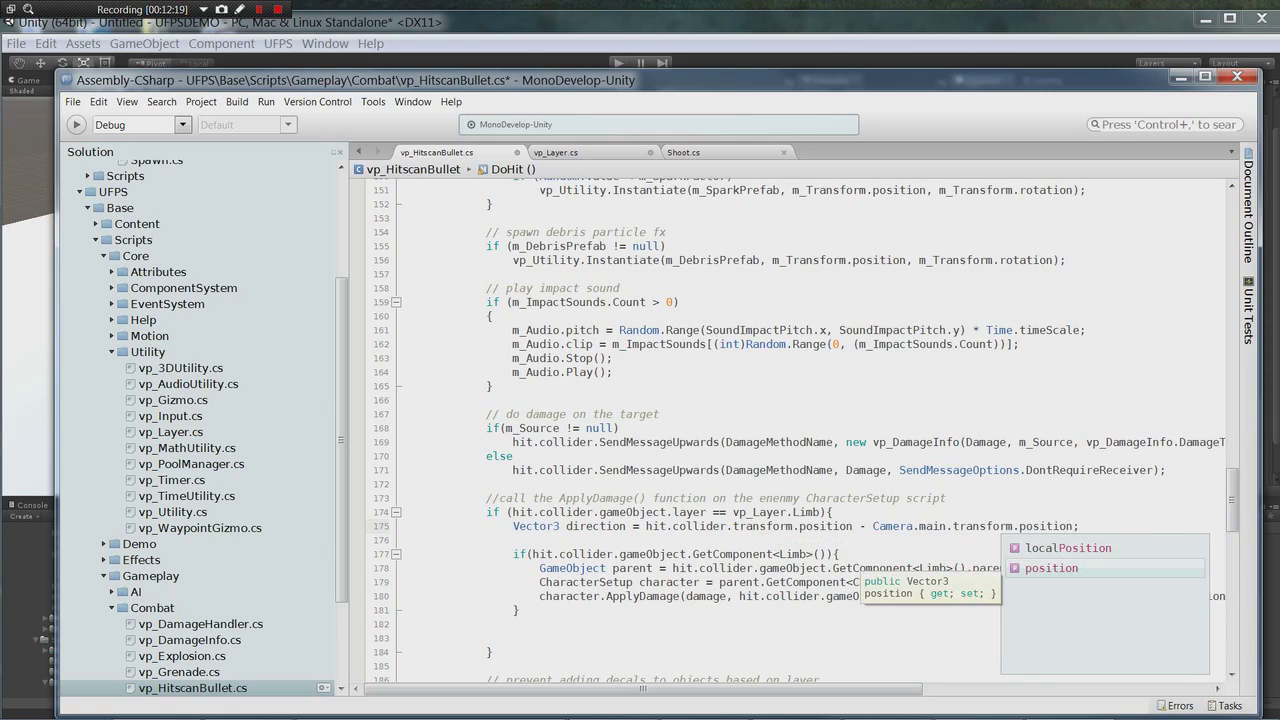
click(625, 526)
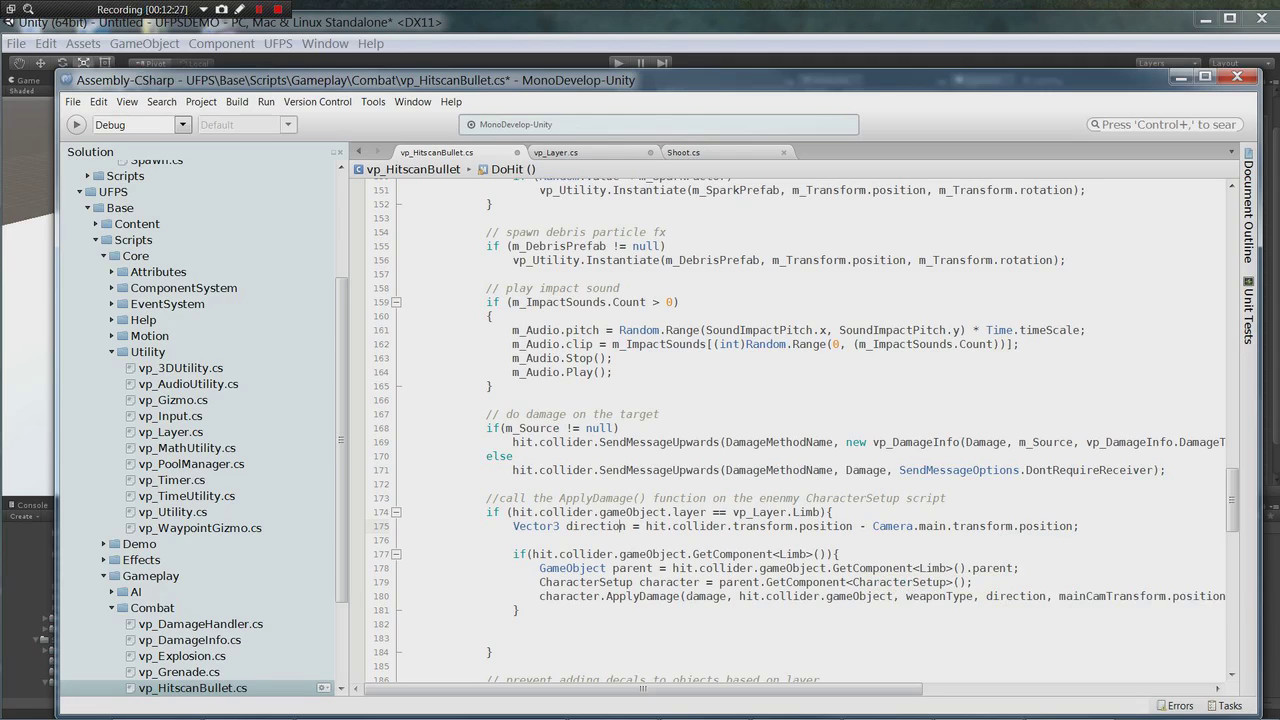
Change the first argument of the character.ApplyDamage call to Damage with a capital D
scroll(800, 430, down, 1)
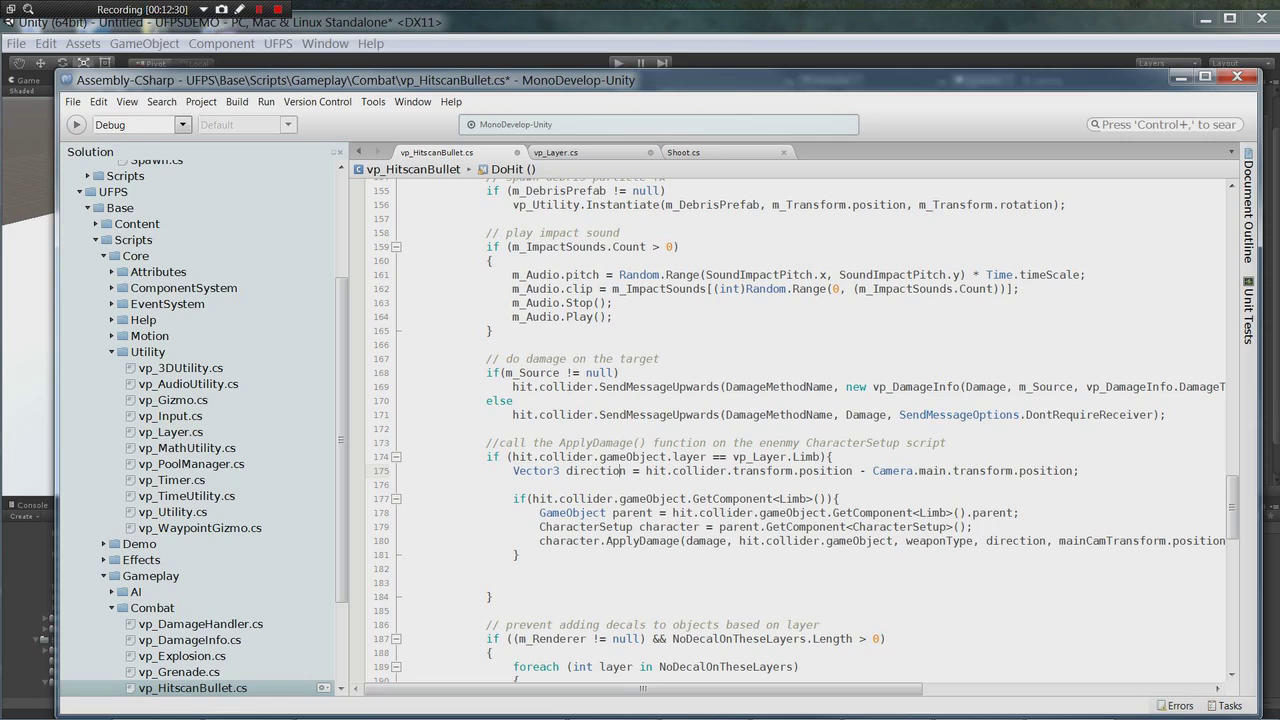
mouse_move(562, 541)
click(693, 541)
key(BackSpace)
text(D)
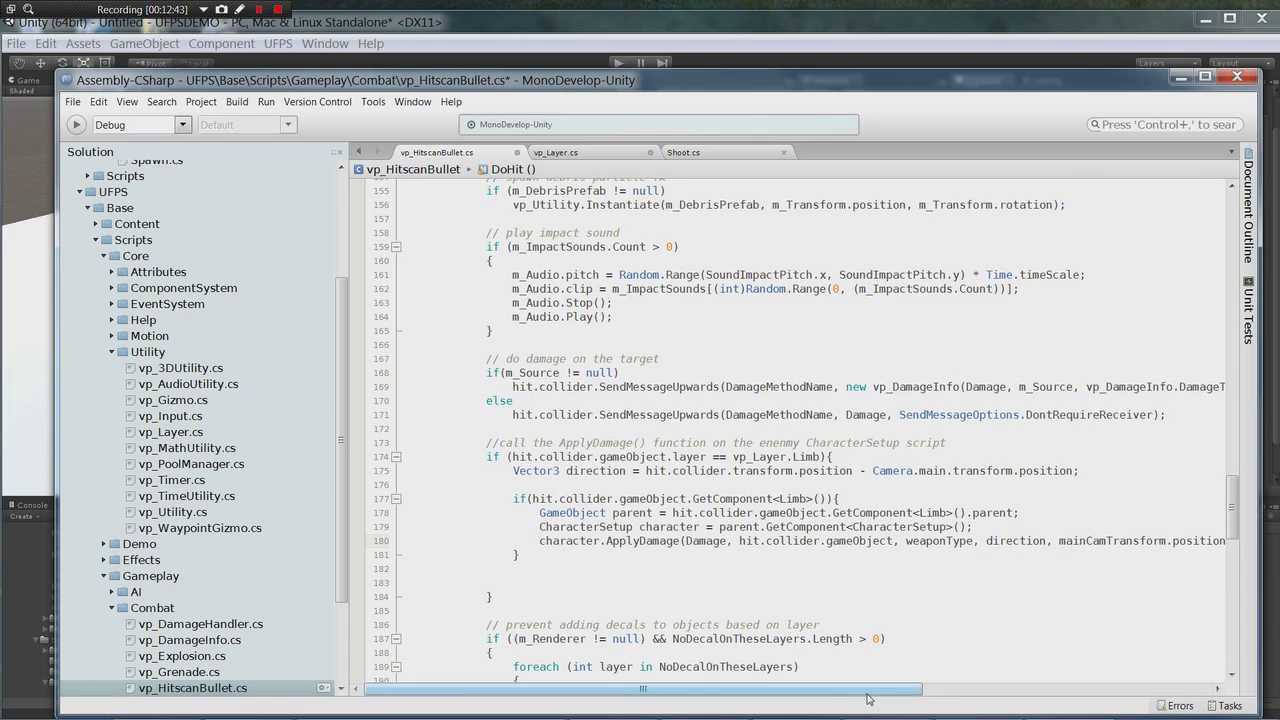
Replace the last argument of the character.ApplyDamage call, mainCamTransform.position, with Camera.main.transform.position
scroll(790, 420, right, 3)
drag(1116, 541, 943, 541)
key(BackSpace)
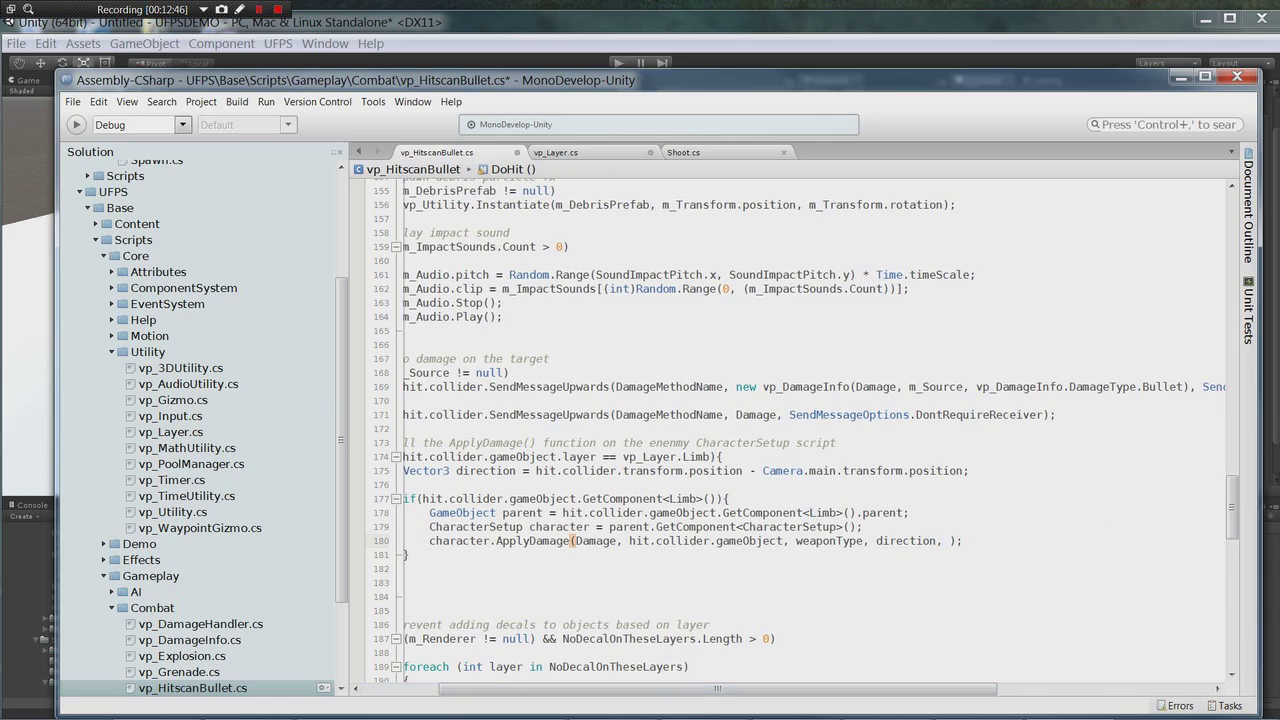
text(Camera.main)
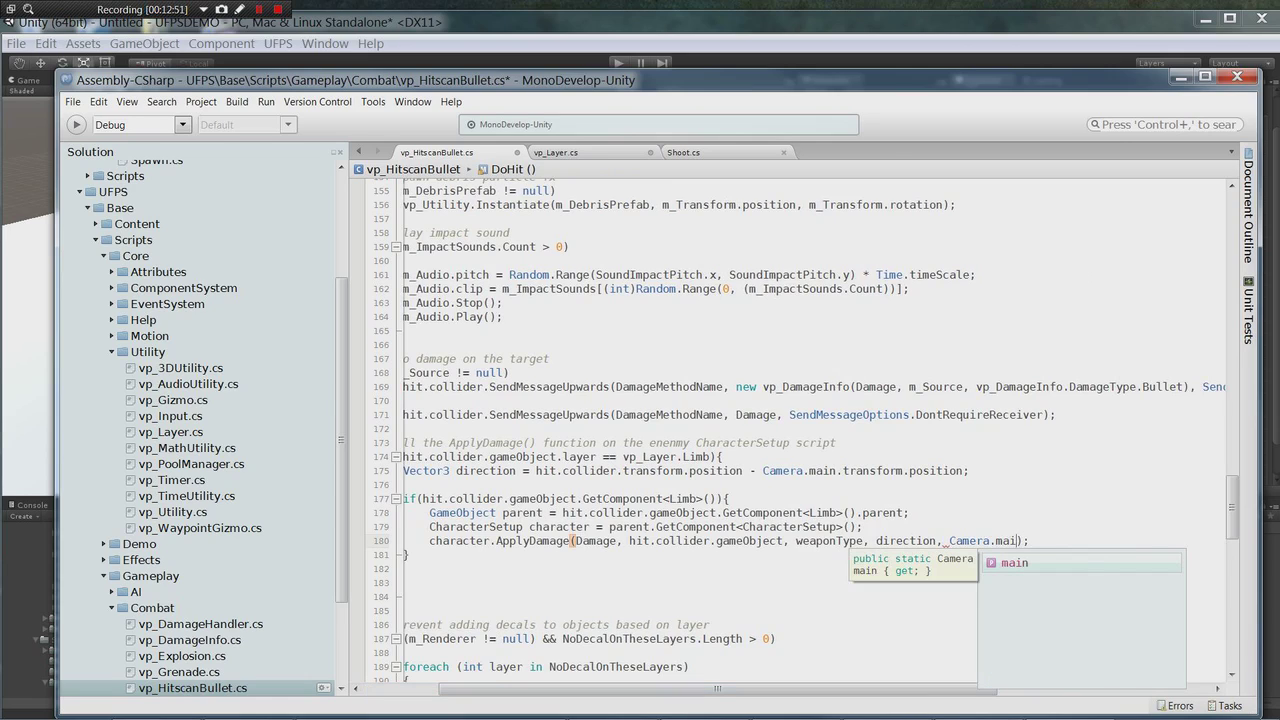
text(.transform.position)
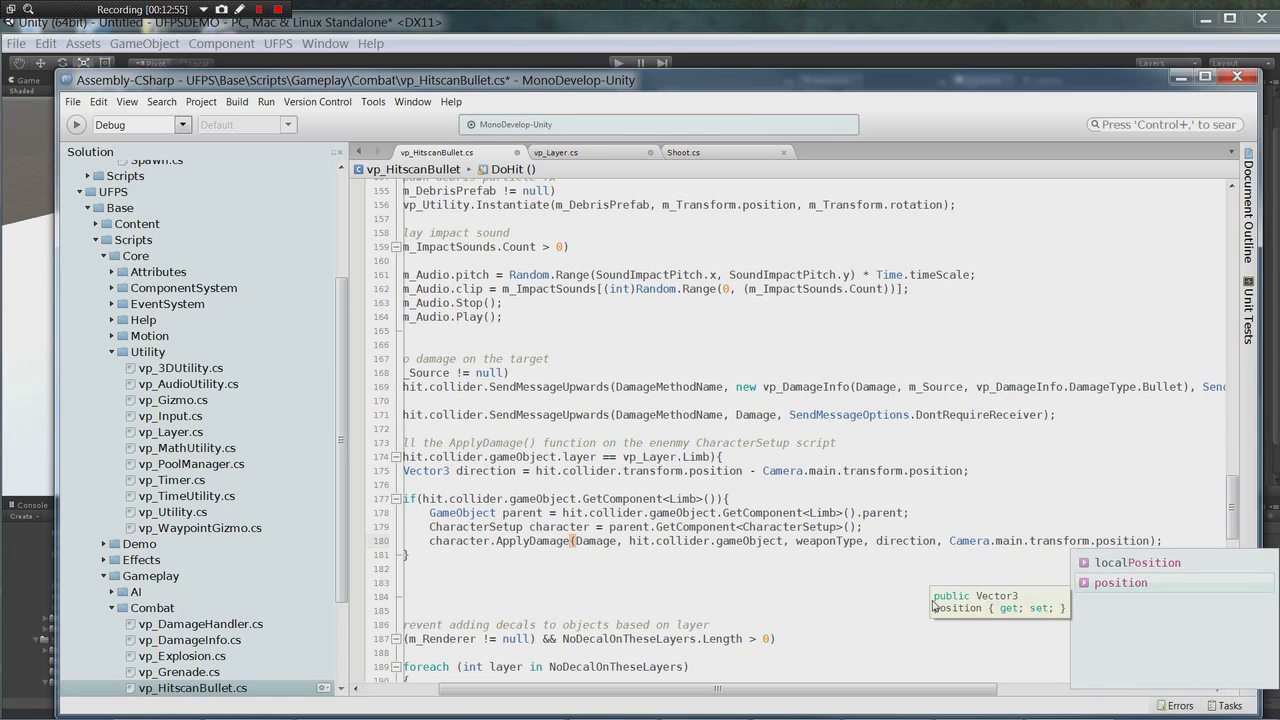
click(405, 583)
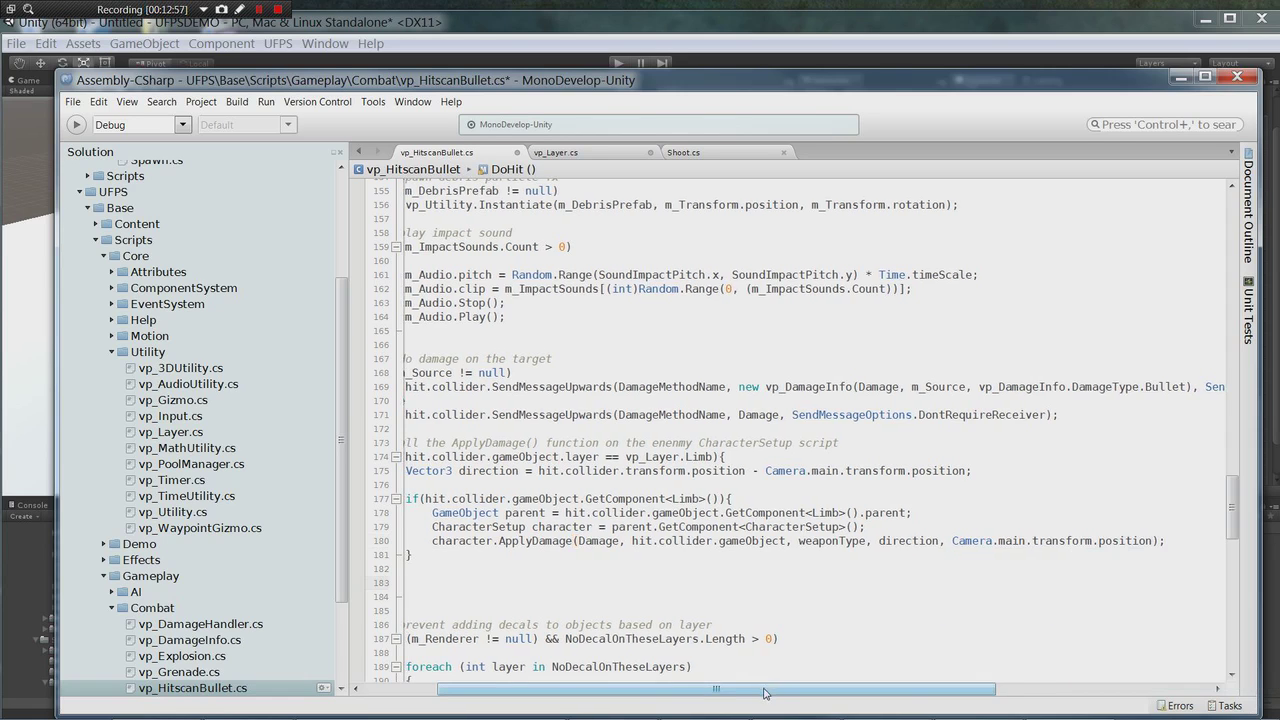
drag(767, 689, 695, 689)
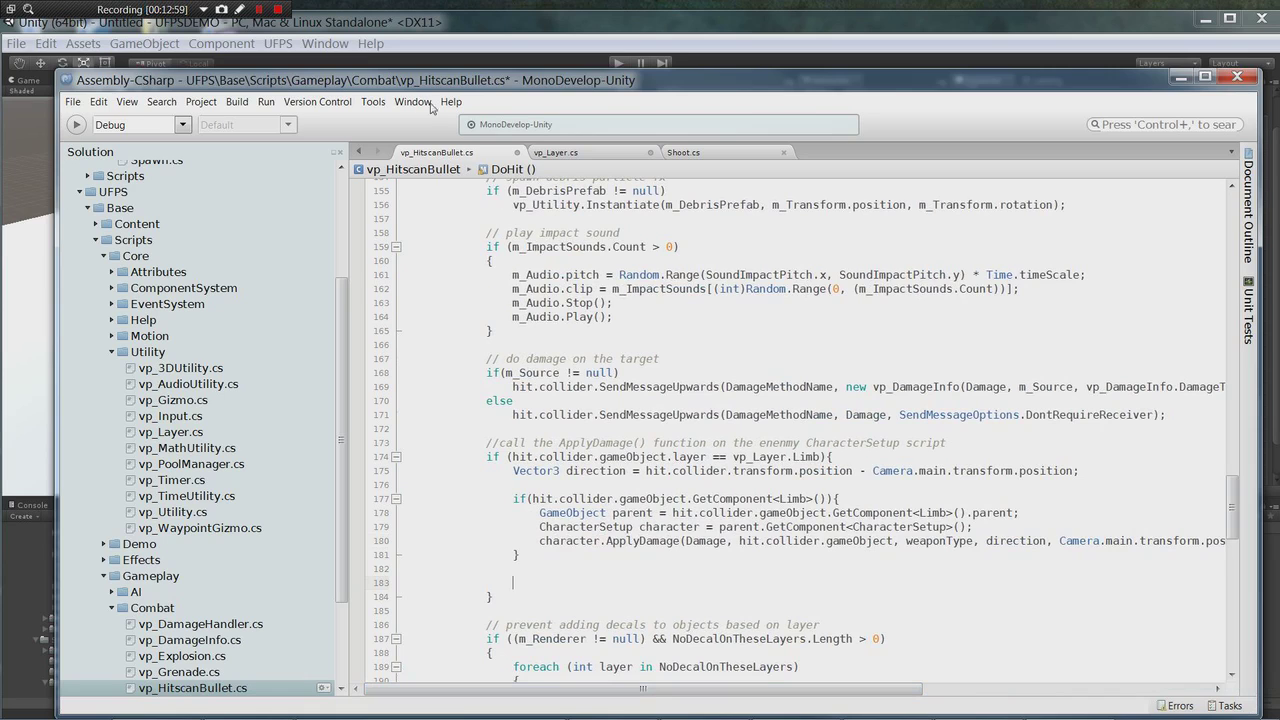
Build all the scripts, keeping the existing line endings of vp_Layer.cs
click(240, 102)
click(255, 121)
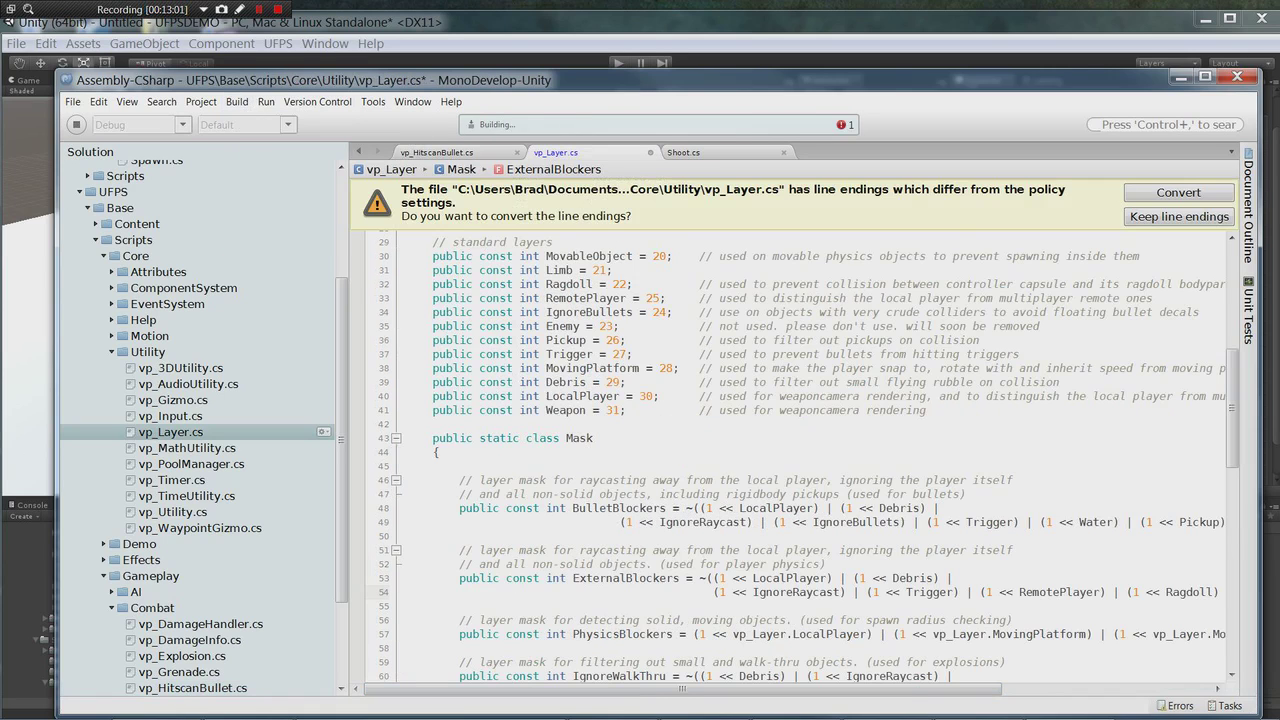
click(1150, 212)
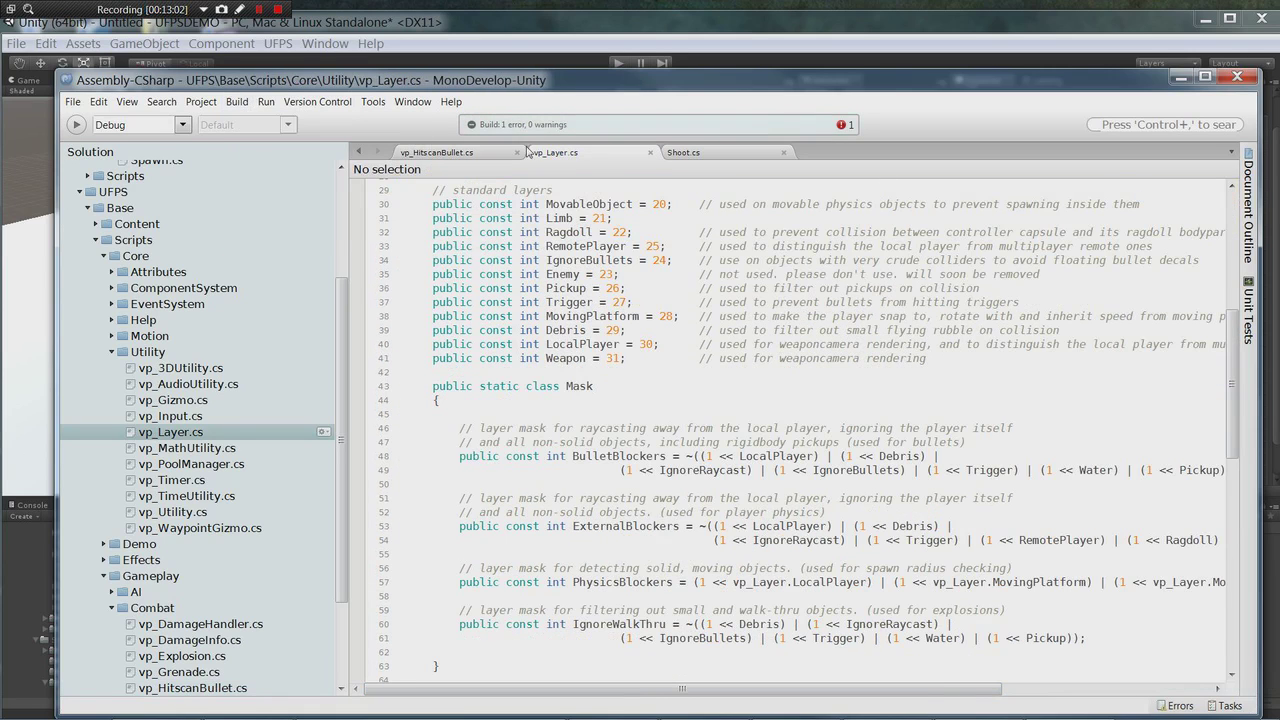
Build all the scripts again, switch to Unity and check the console for compile errors
click(245, 103)
click(250, 124)
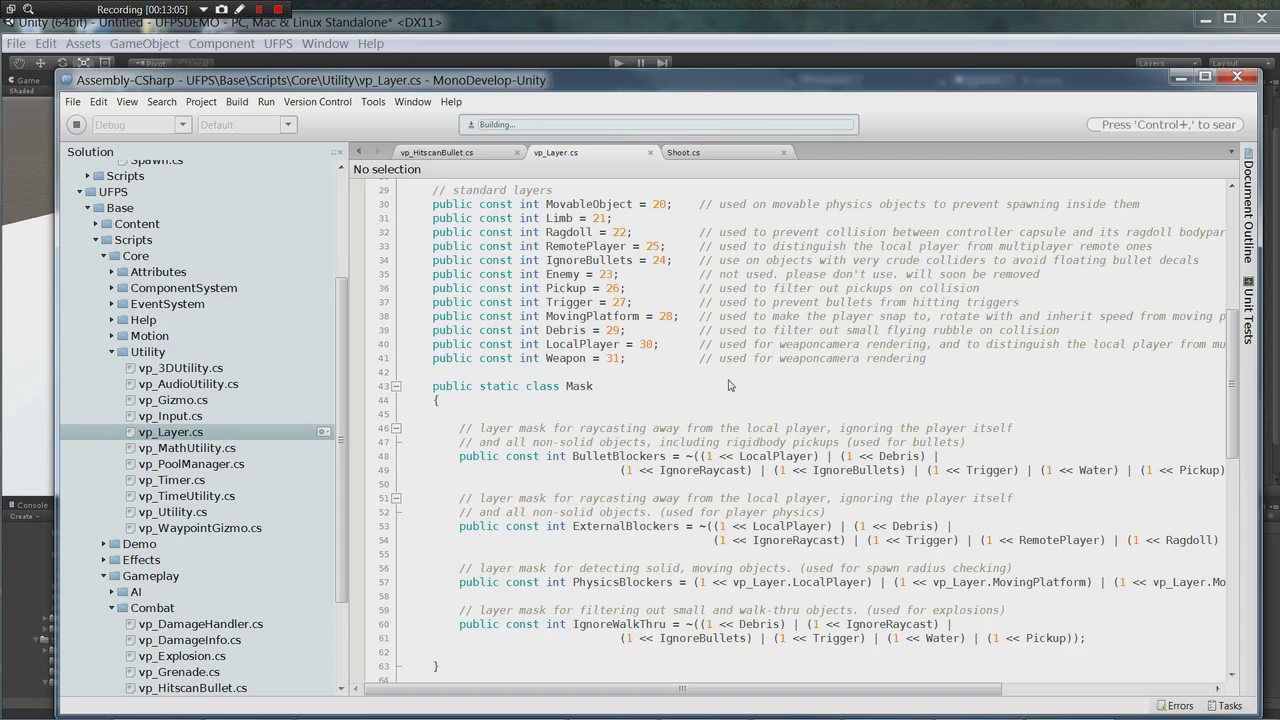
click(545, 20)
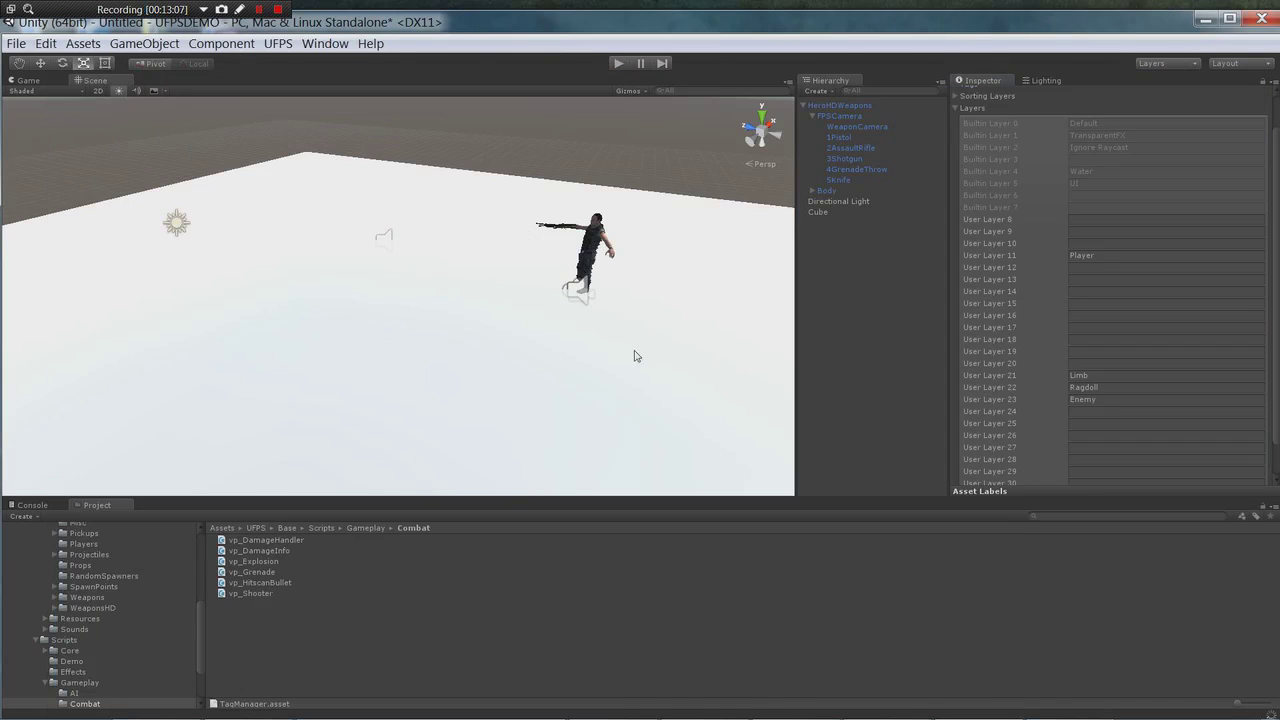
click(41, 509)
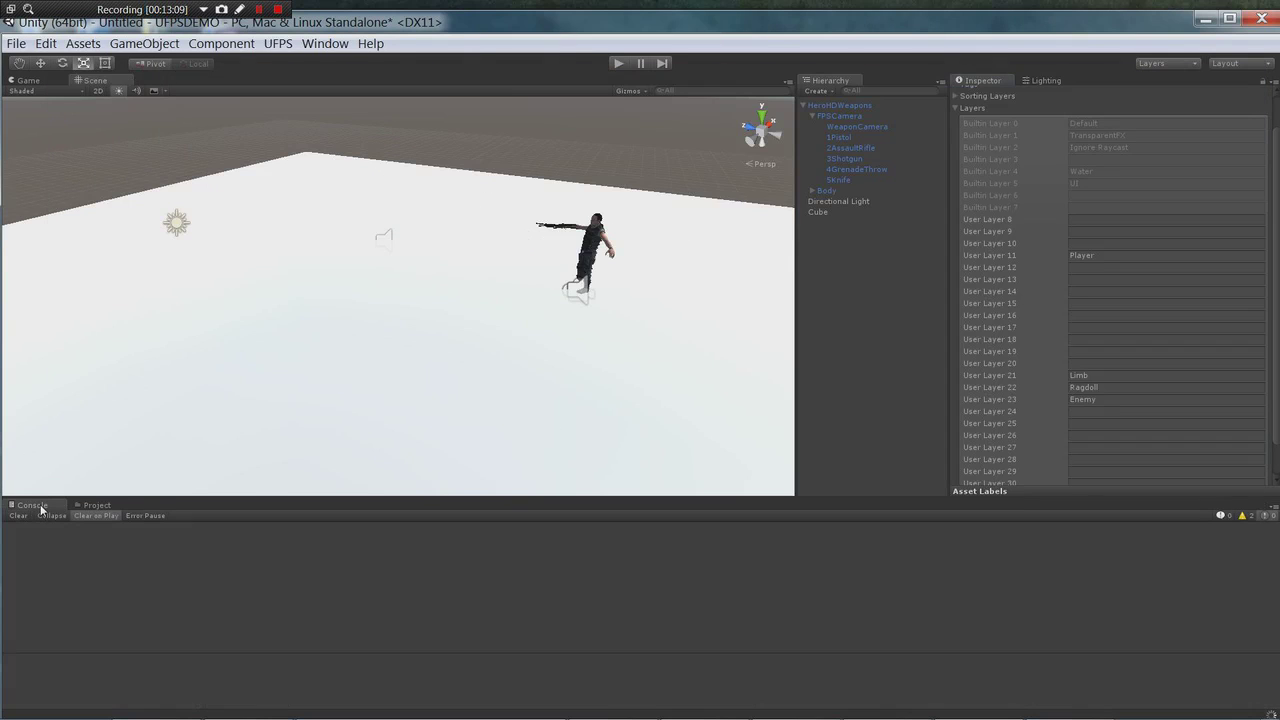
click(96, 507)
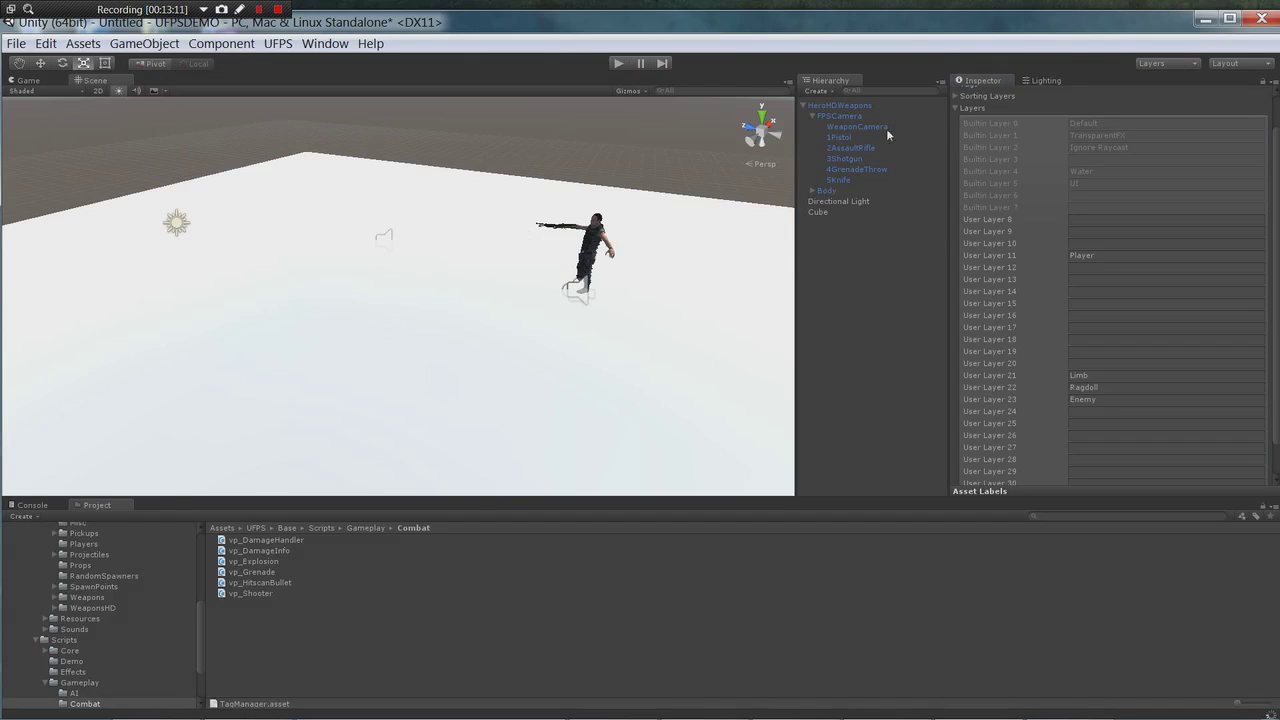
Place the TheDude prefab from BloodyMess/Prefabs/Dude in the scene opposite the player and rotate it to about -248° on Y
click(803, 105)
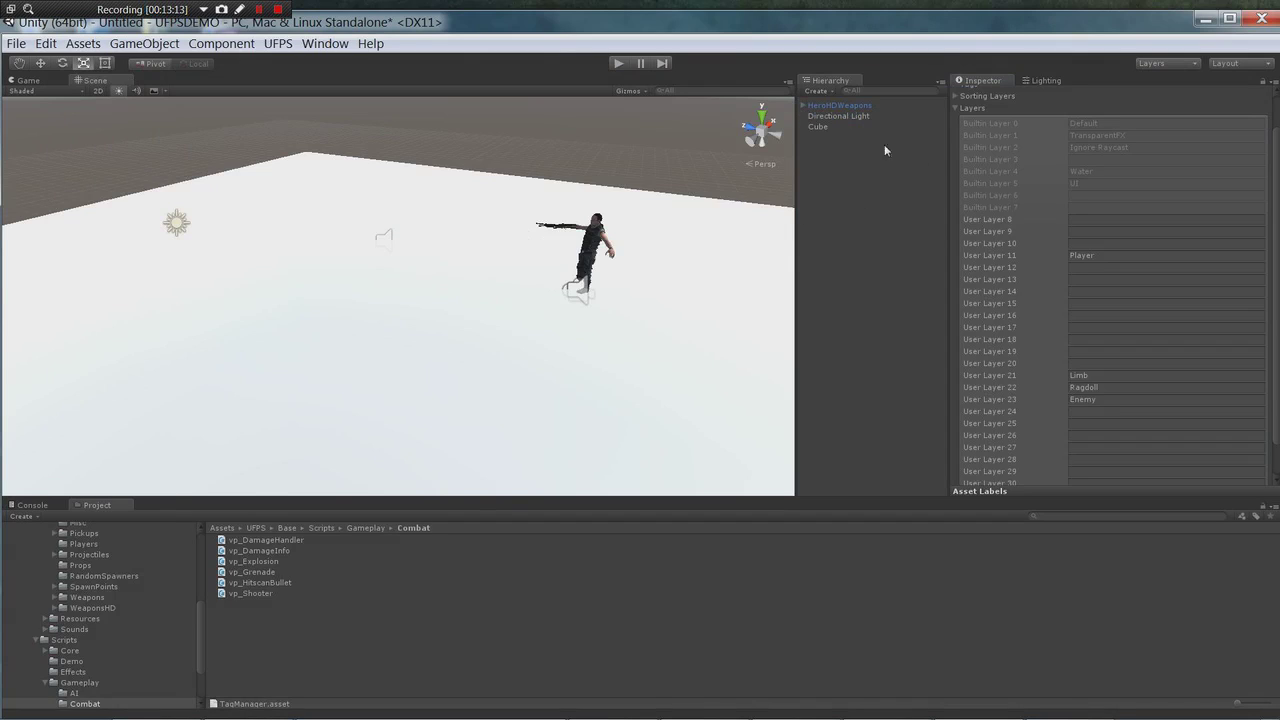
scroll(79, 603, up, 10)
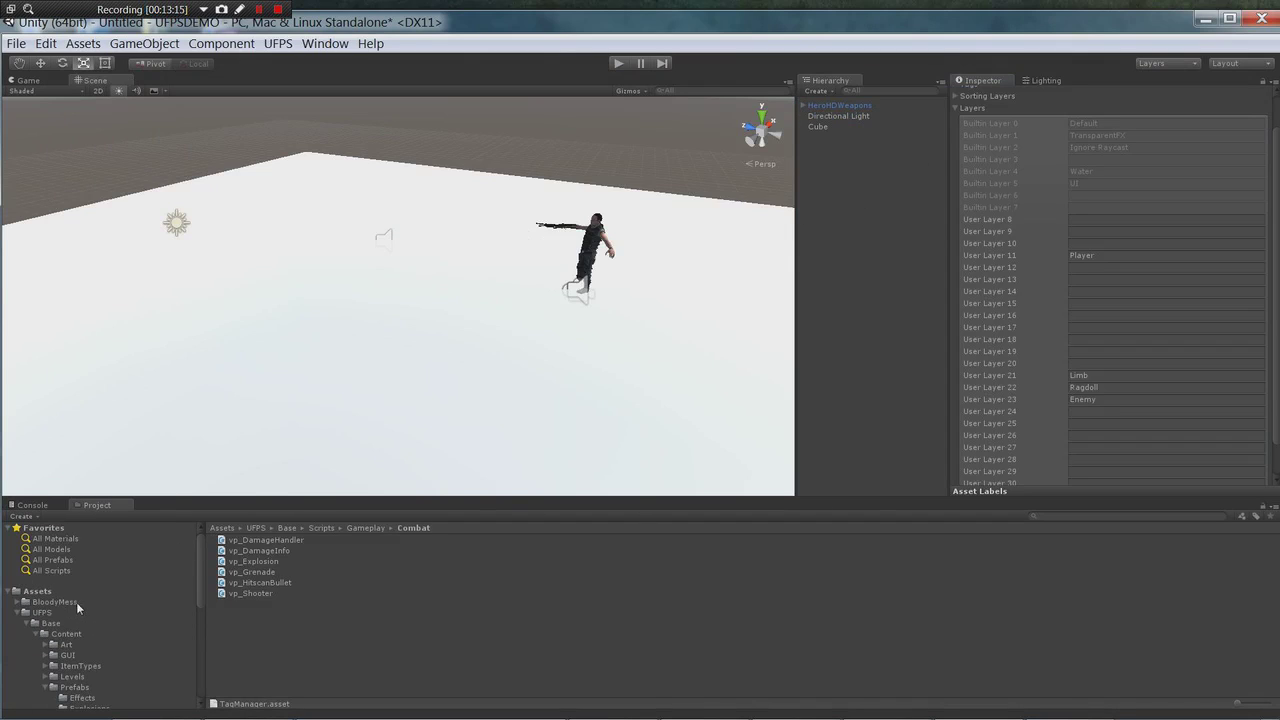
click(18, 612)
click(17, 602)
click(26, 645)
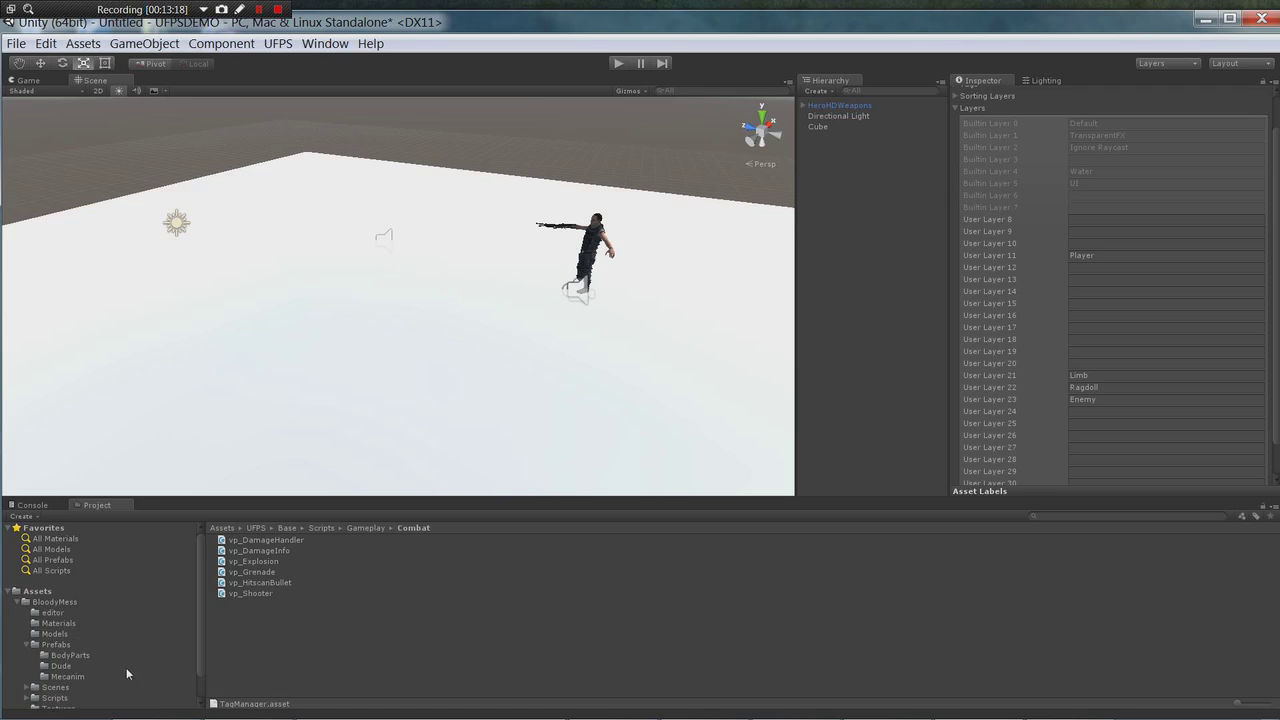
click(116, 665)
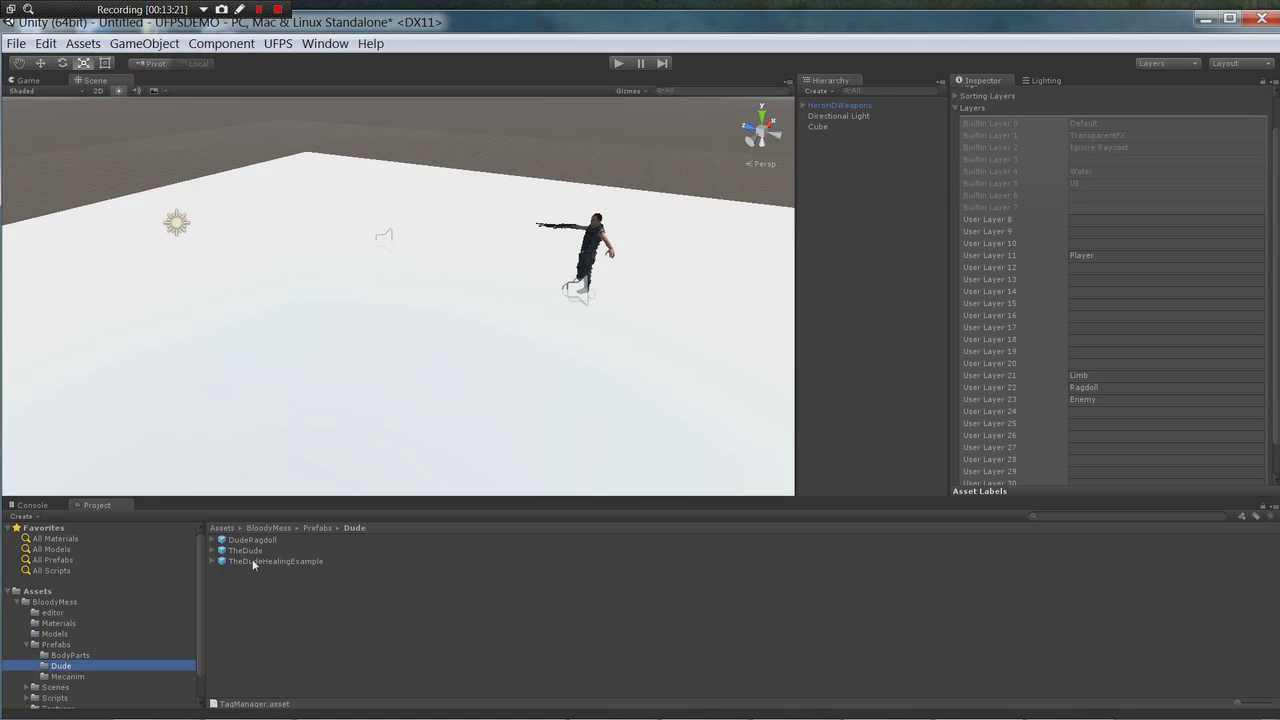
drag(245, 550, 354, 374)
key(e)
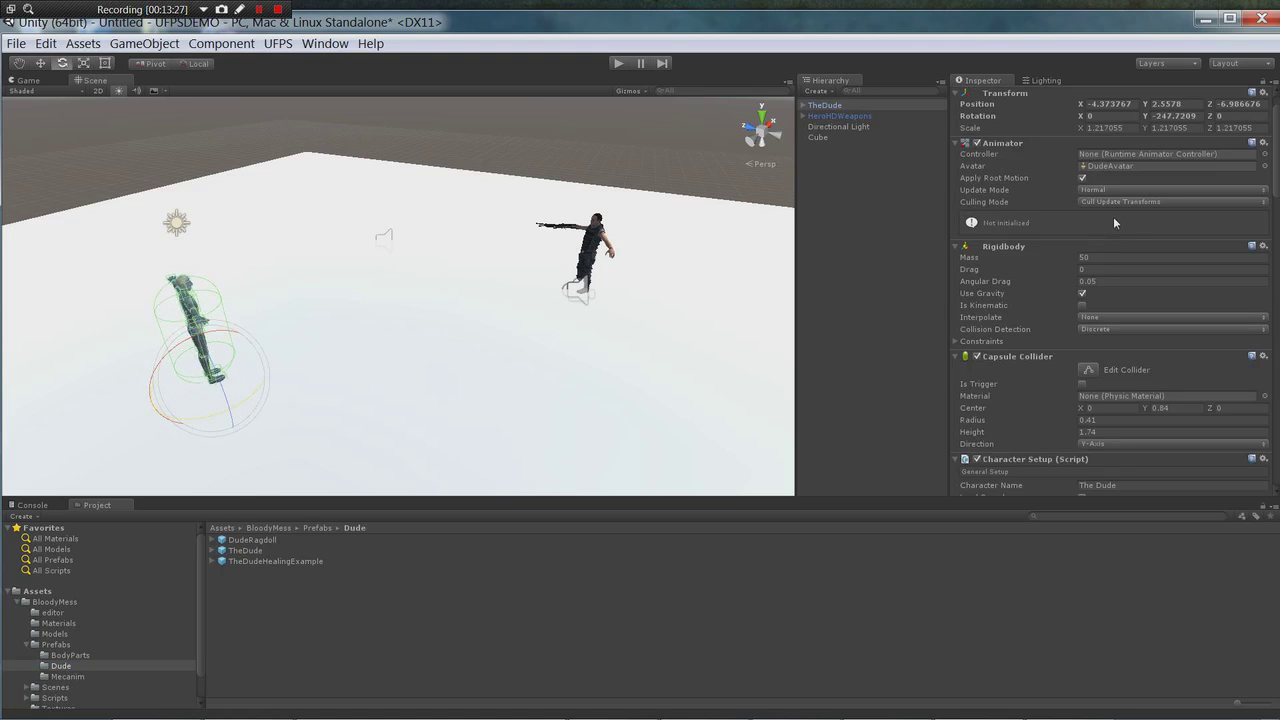
In TheDude's Dismember Setup, set Weapon Type Limb to 1 and Weapon Type Torso to 2
click(828, 106)
scroll(1107, 358, down, 10)
scroll(1105, 355, down, 4)
scroll(1105, 355, up, 3)
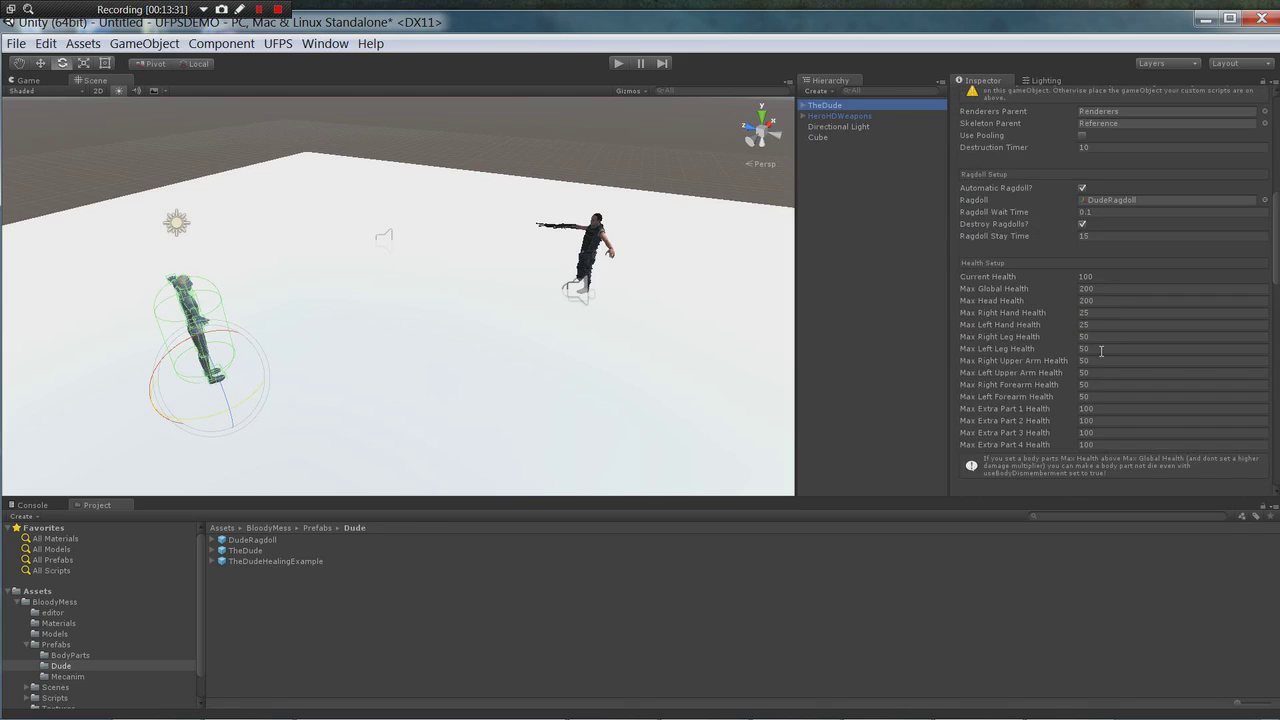
scroll(1100, 360, down, 2)
scroll(1097, 360, down, 7)
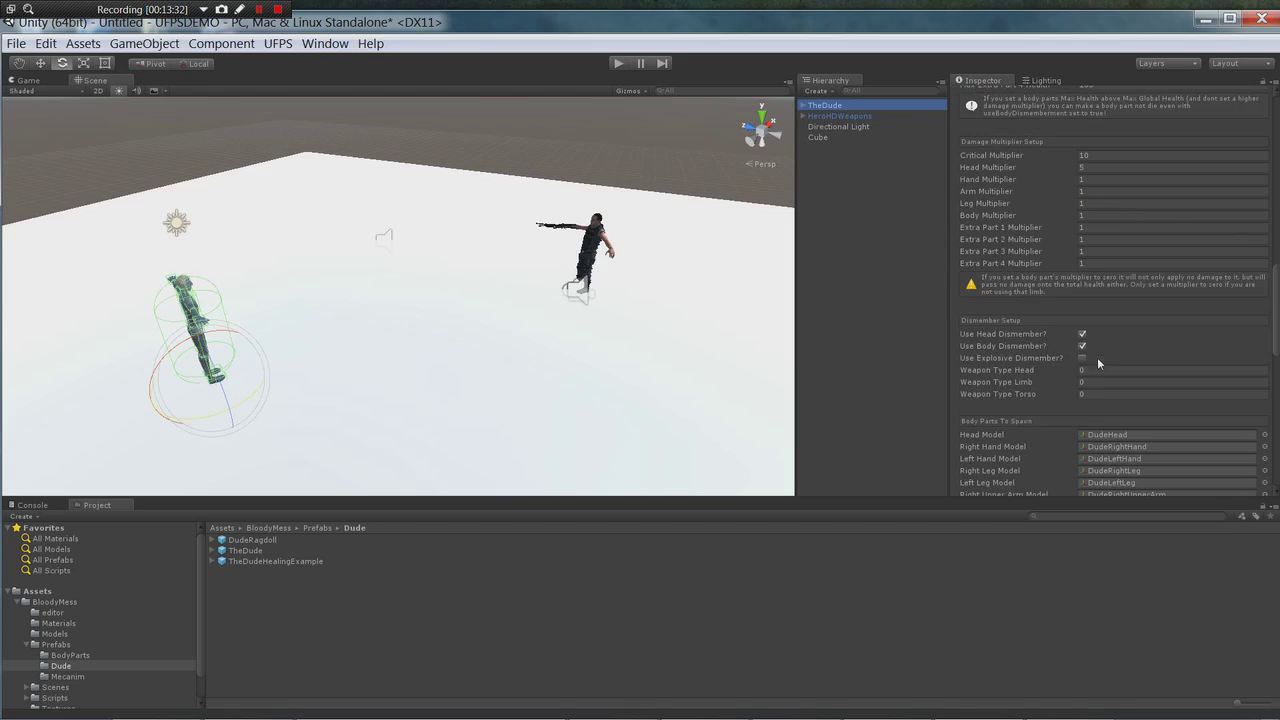
click(1101, 370)
click(1086, 382)
text(1)
key(Tab)
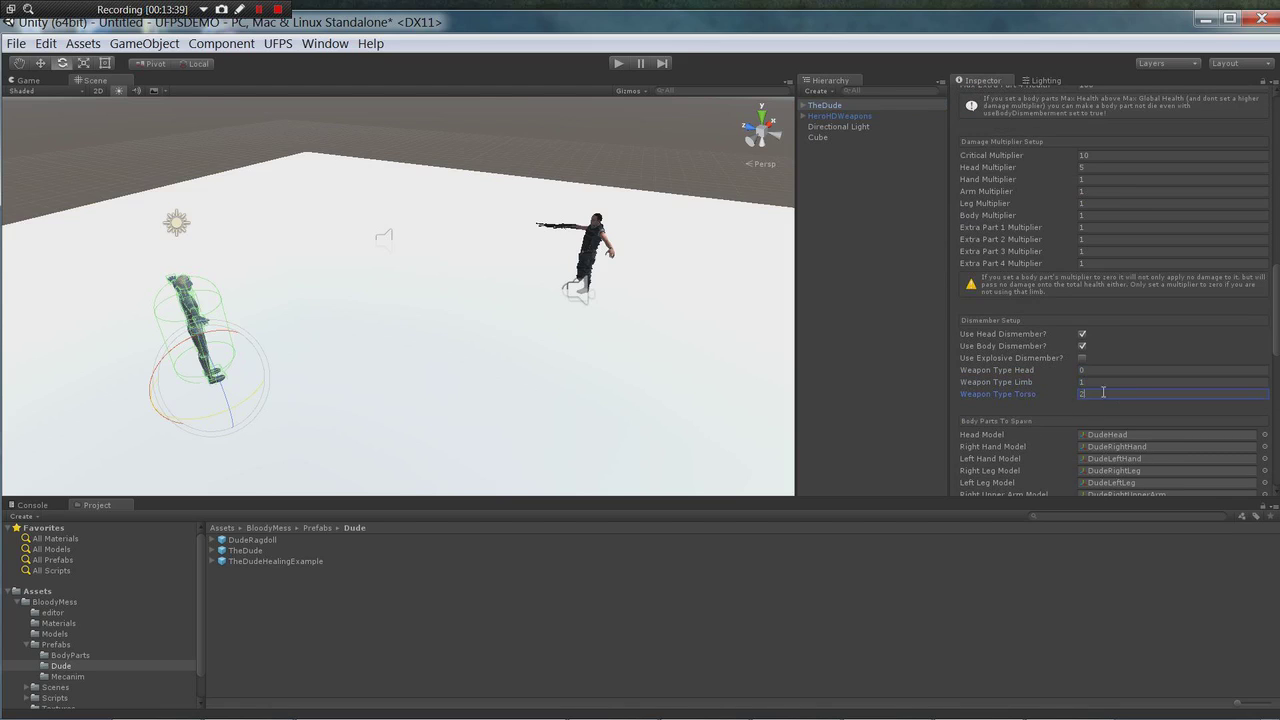
key(Return)
text(2)
Set TheDude's Weapon Type Head to 1 in the Dismember Setup
click(1071, 372)
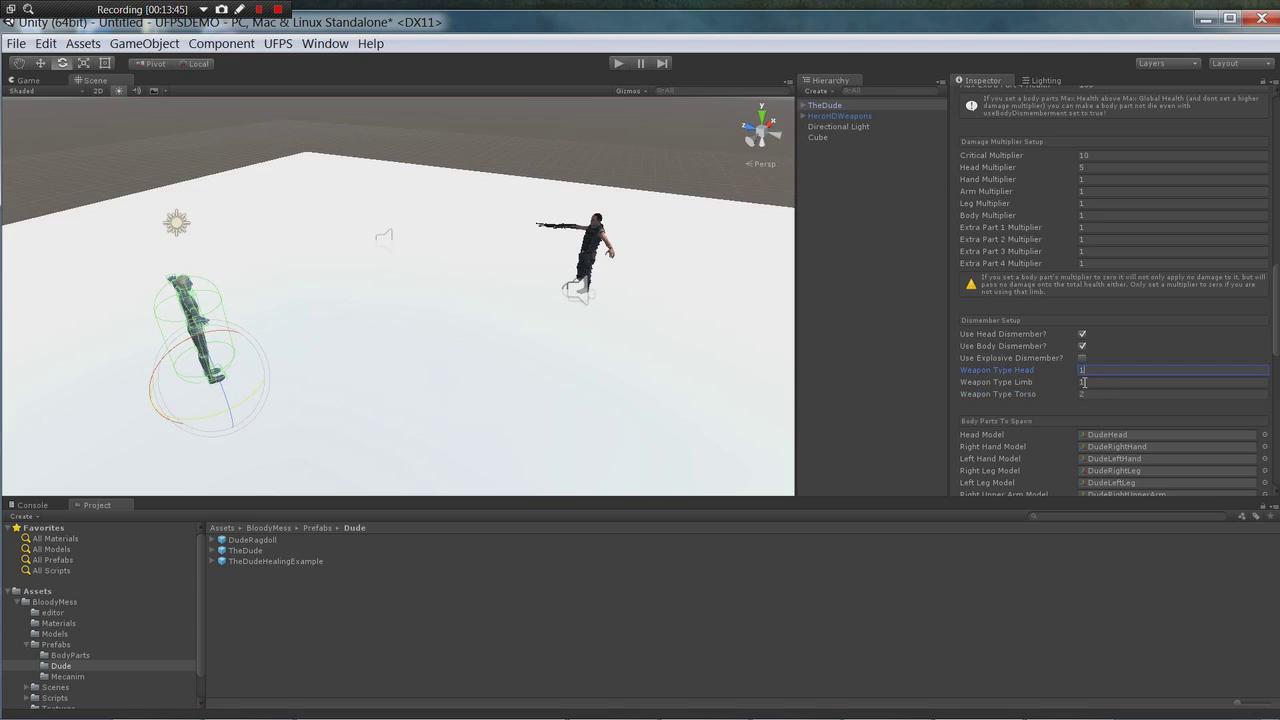
text(1)
key(Tab)
key(Tab)
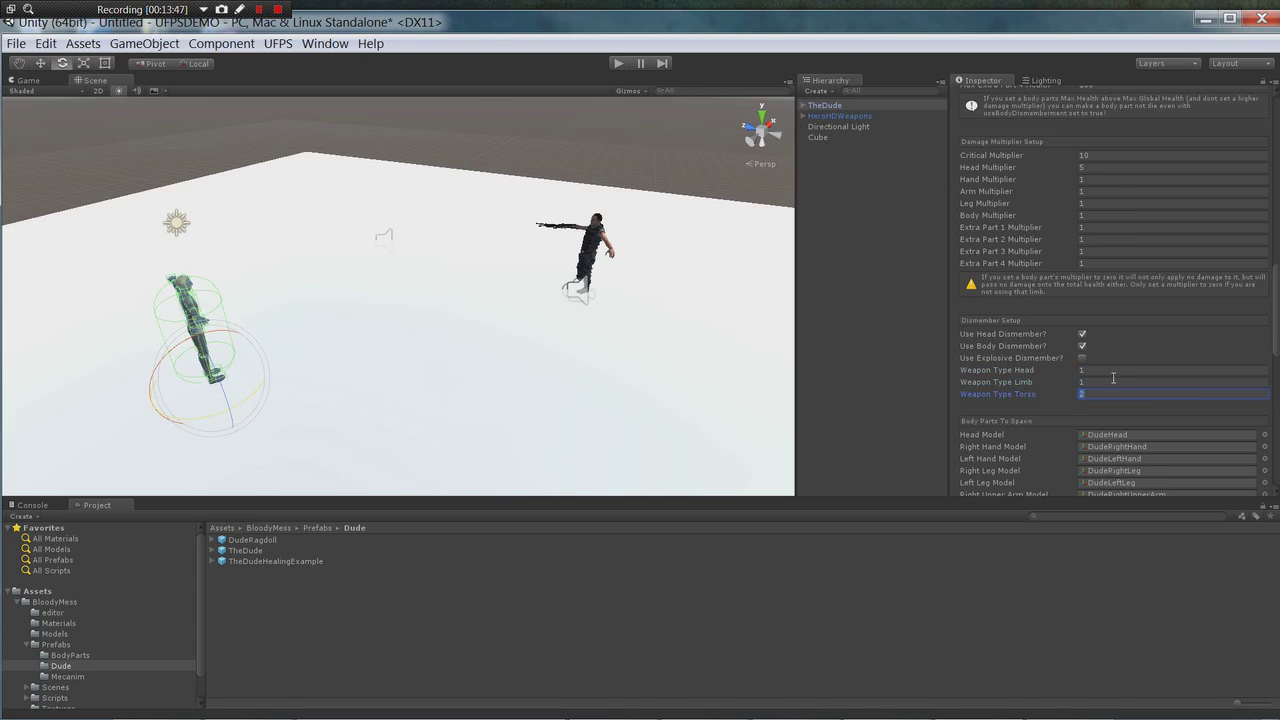
Examine TheDude's layer and Character Setup settings, plus the tag, layer and Limb script on its RightUpLeg part
scroll(1113, 377, up, 5)
drag(1272, 268, 1270, 124)
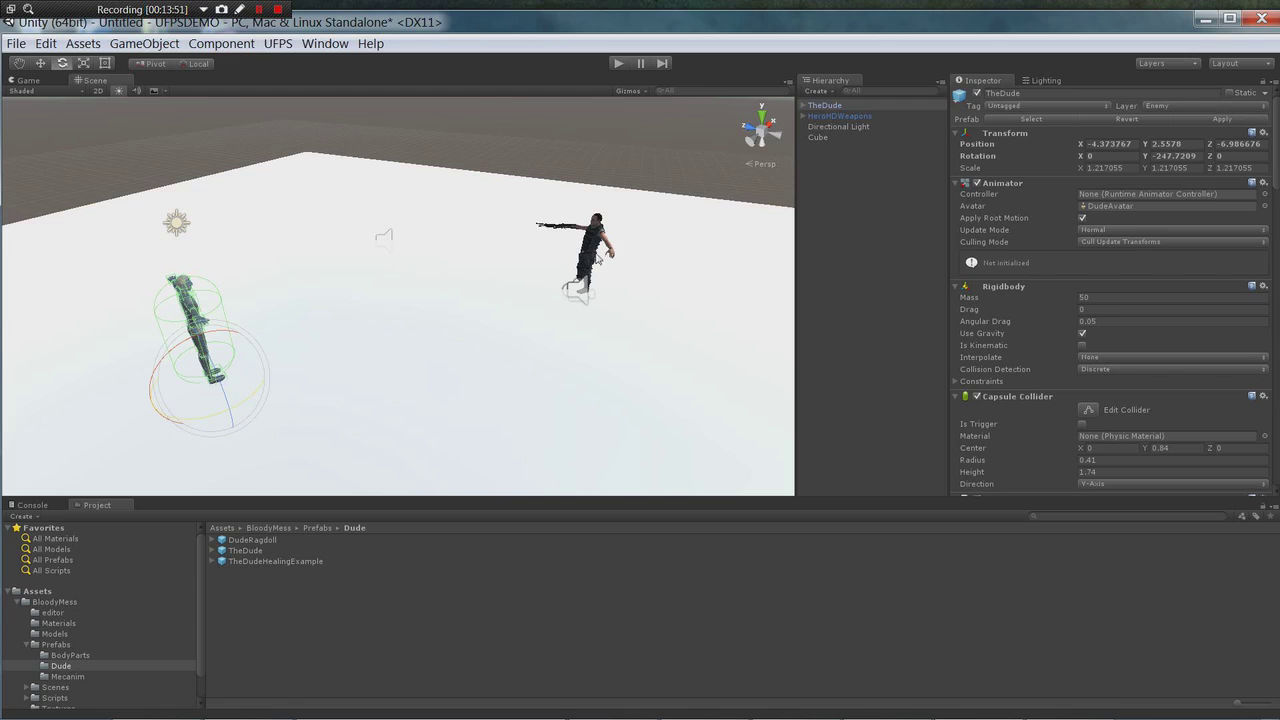
scroll(1250, 442, down, 15)
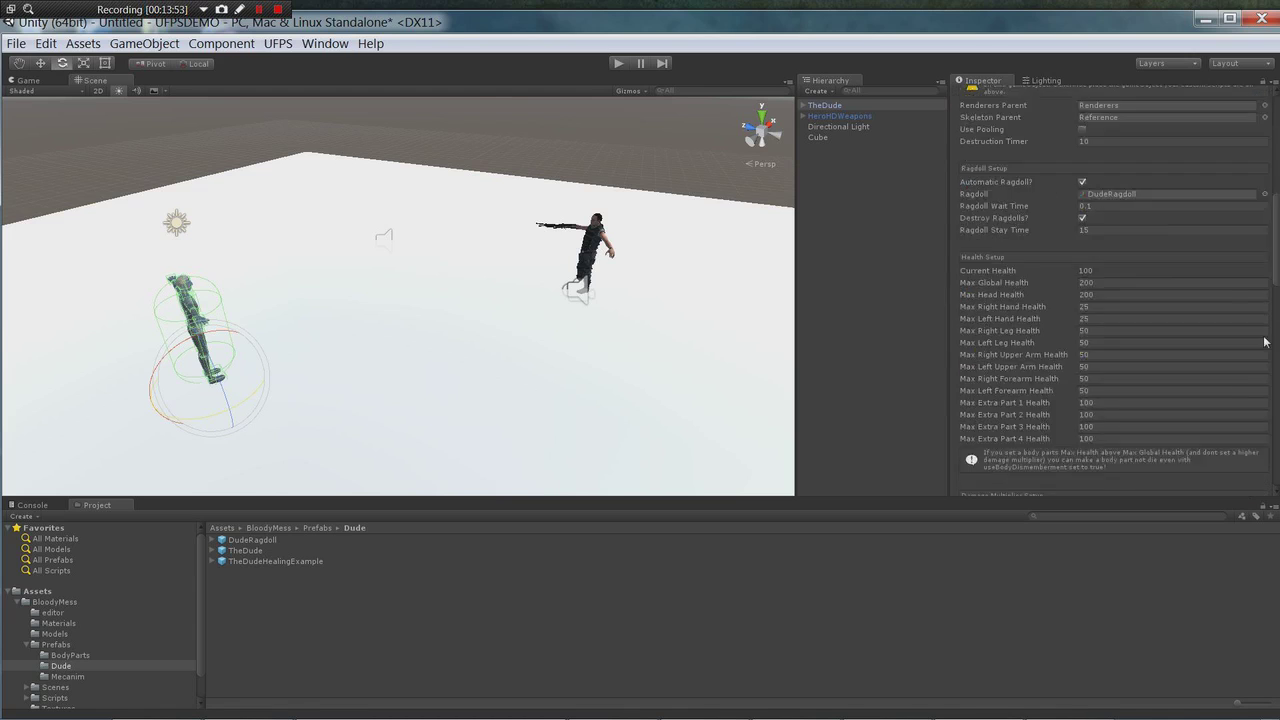
scroll(1250, 442, up, 15)
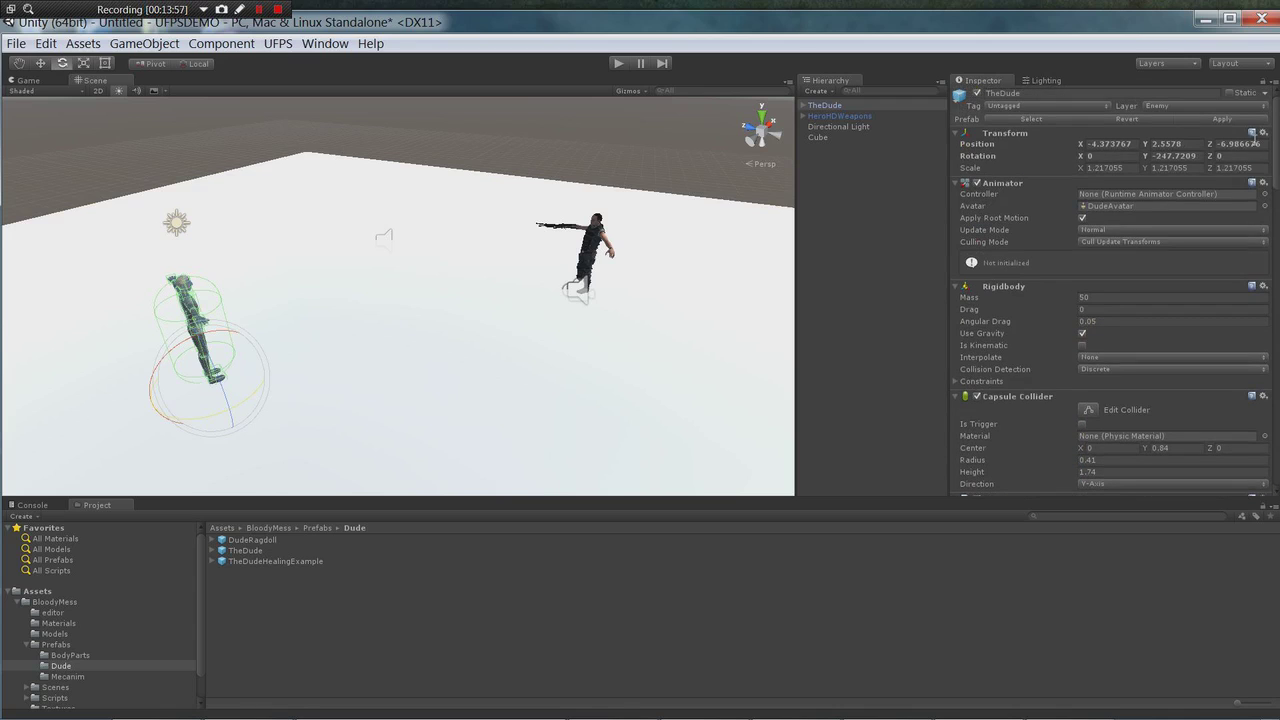
click(812, 105)
click(803, 105)
click(812, 126)
click(812, 127)
click(812, 116)
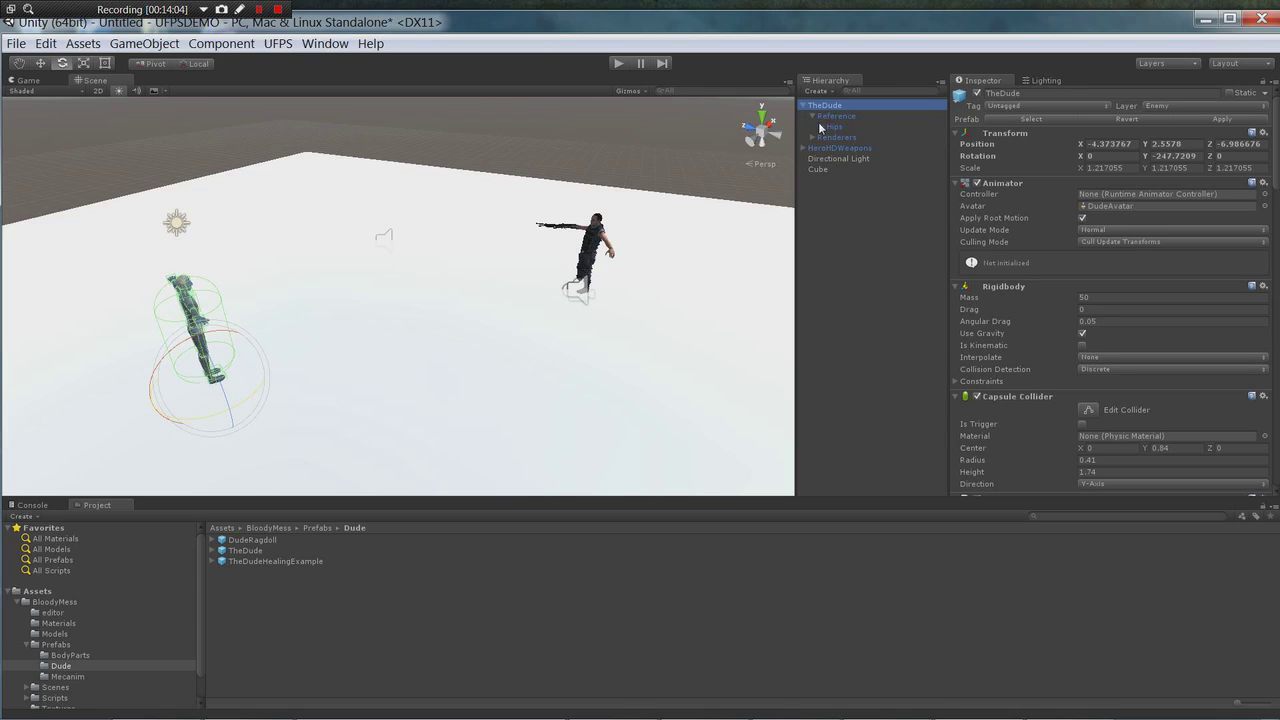
click(819, 124)
click(838, 145)
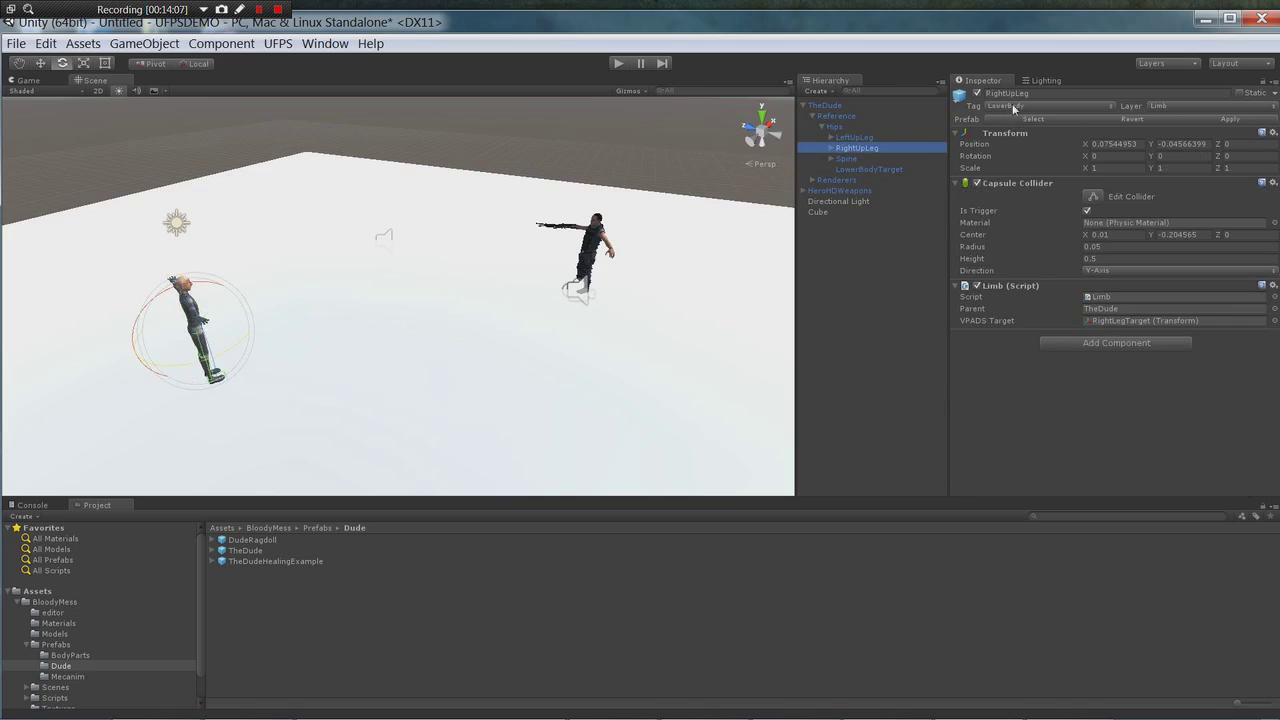
click(821, 127)
click(812, 116)
click(803, 105)
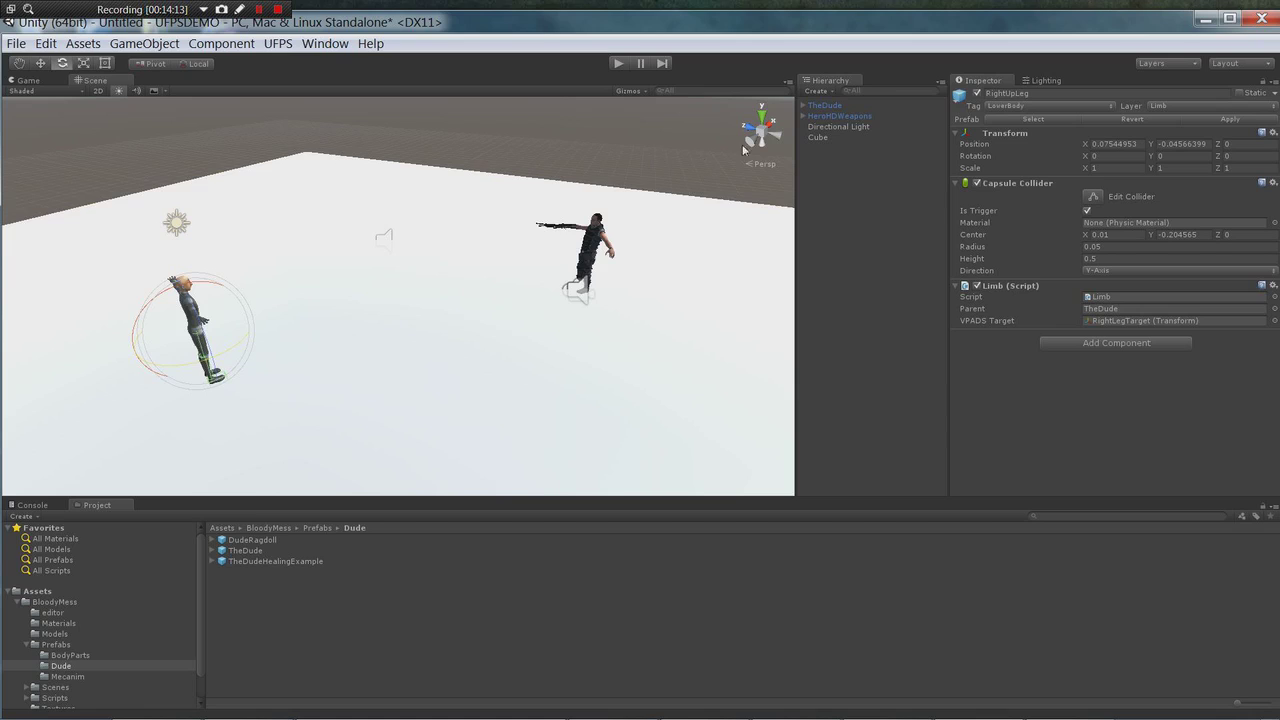
Find the PistolBullet prefab used by 1Pistol's weapon shooter under HeroHDWeapons and change its Vp_Hitscan Bullet Damage value
click(826, 117)
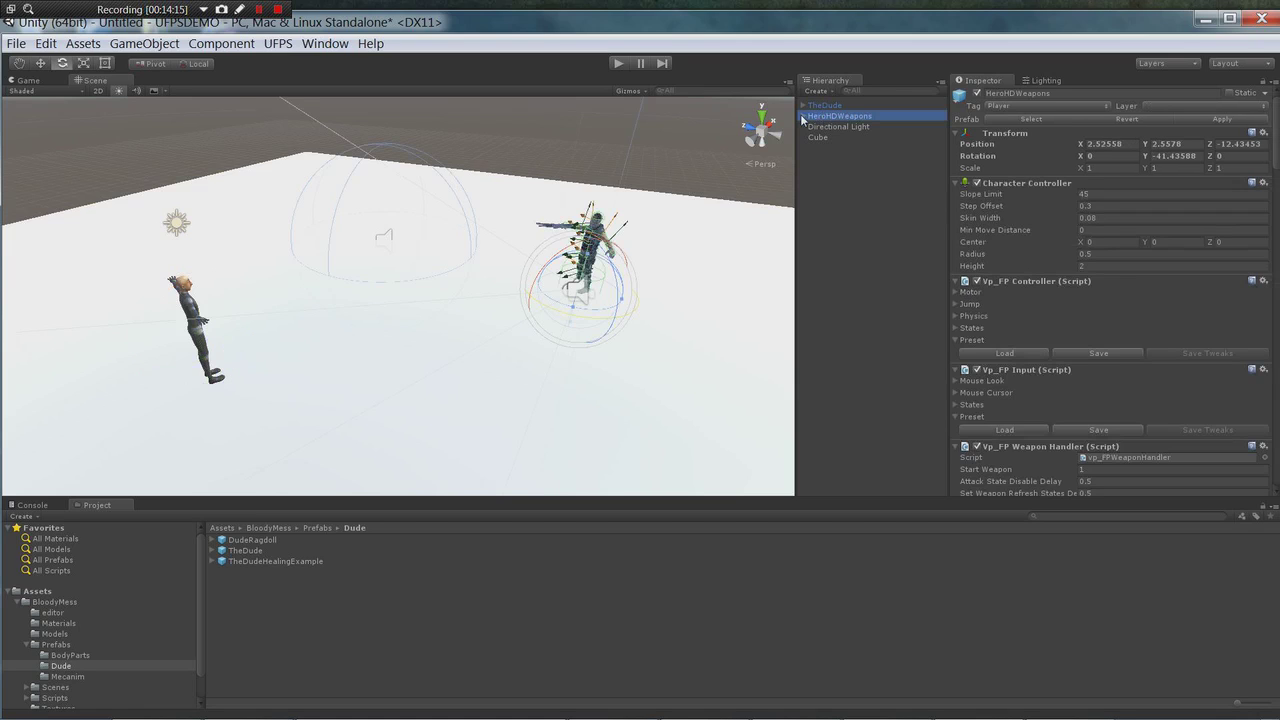
click(803, 116)
click(842, 149)
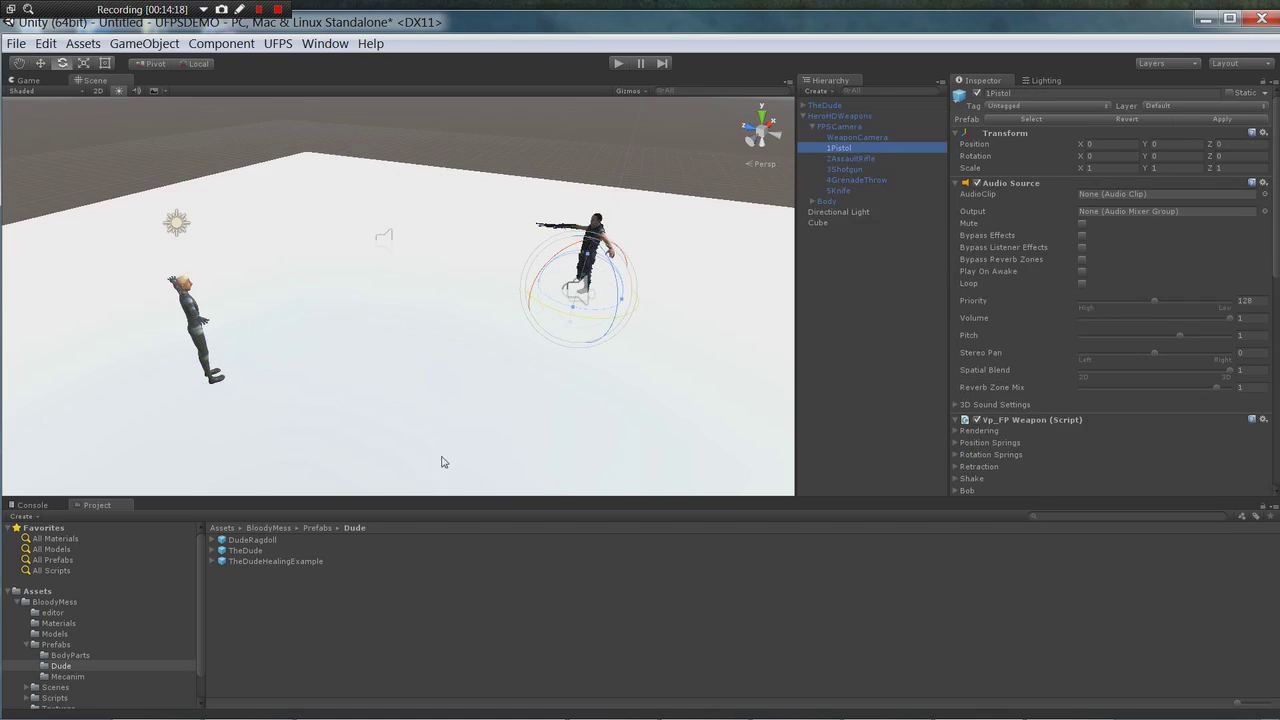
scroll(1015, 393, down, 3)
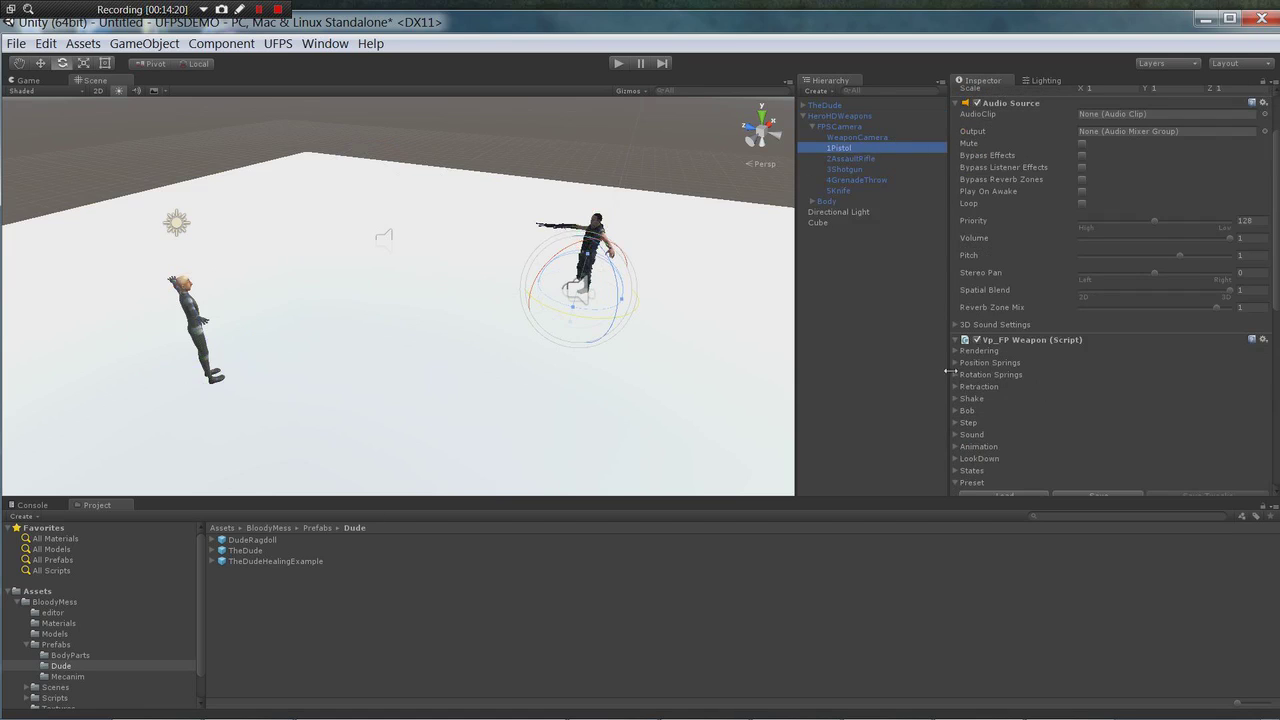
scroll(955, 369, down, 6)
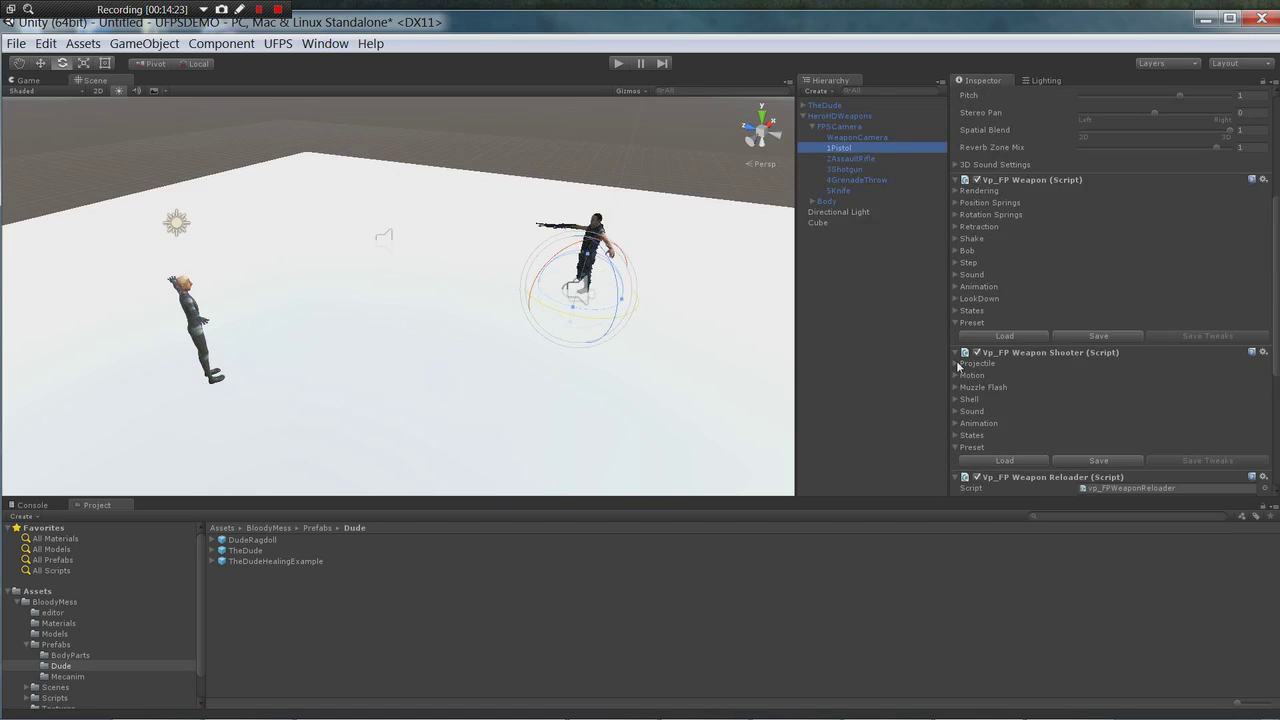
click(957, 364)
click(1150, 417)
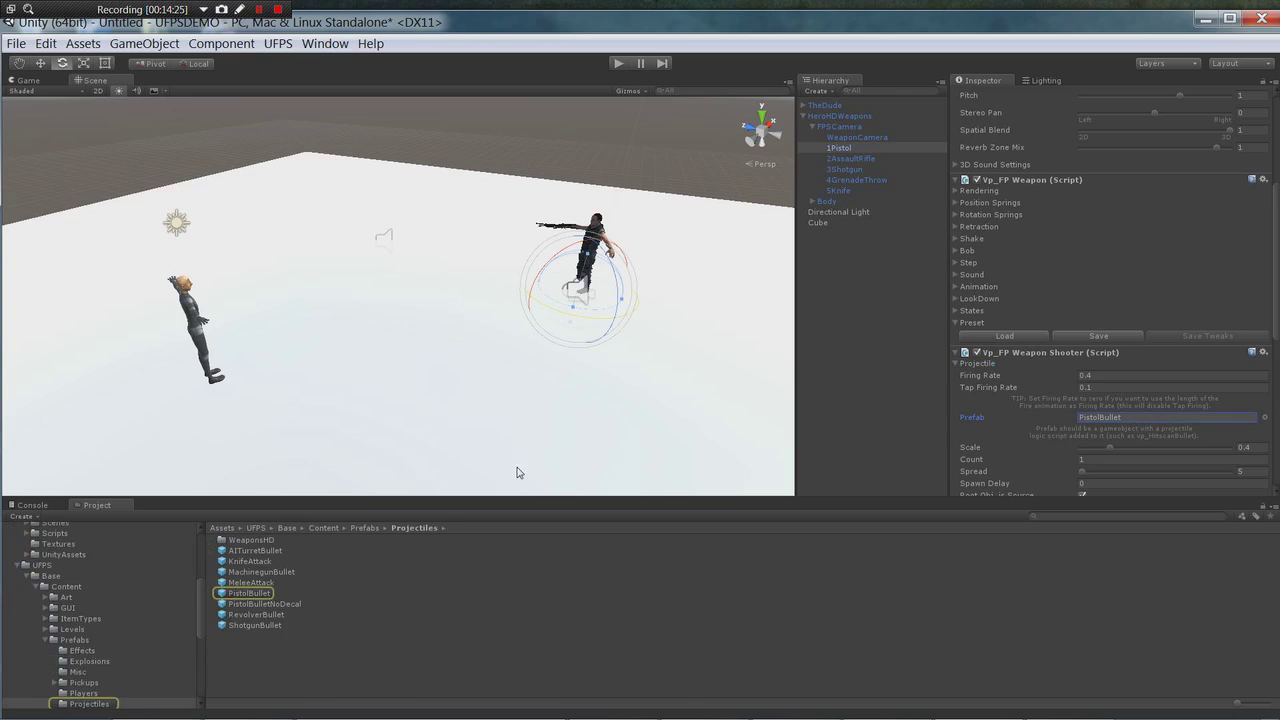
click(250, 593)
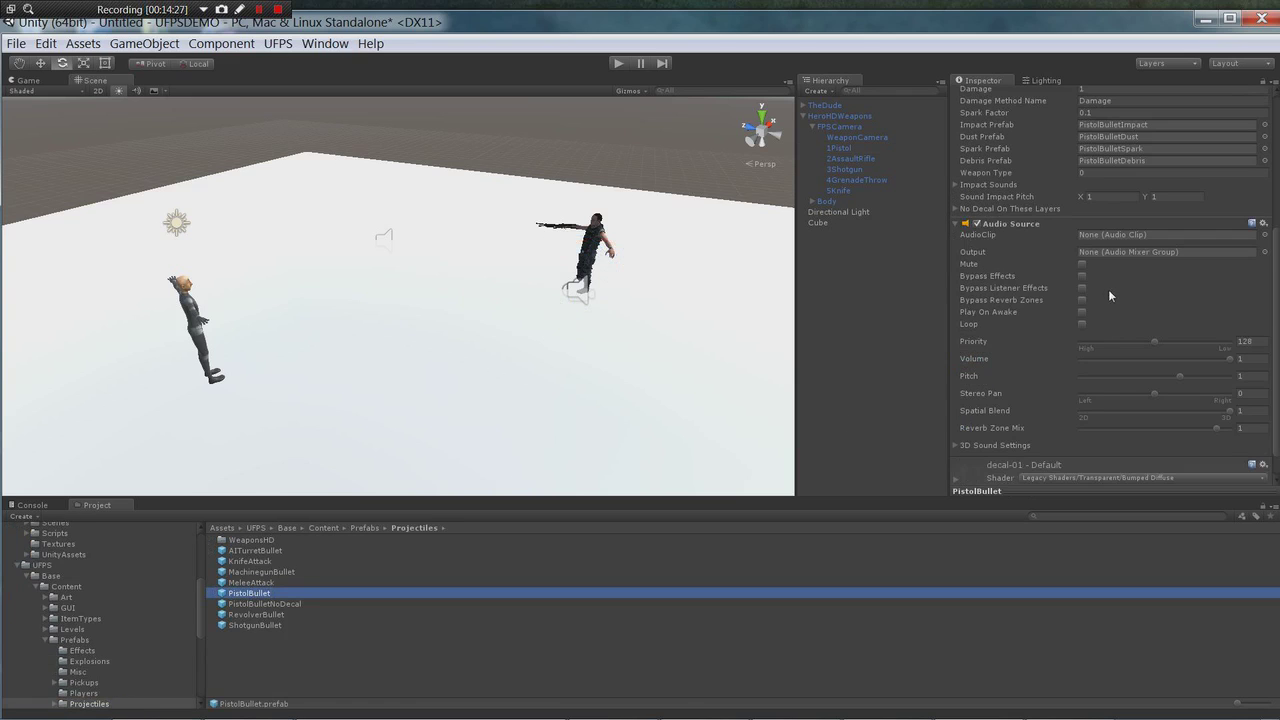
scroll(1104, 289, up, 4)
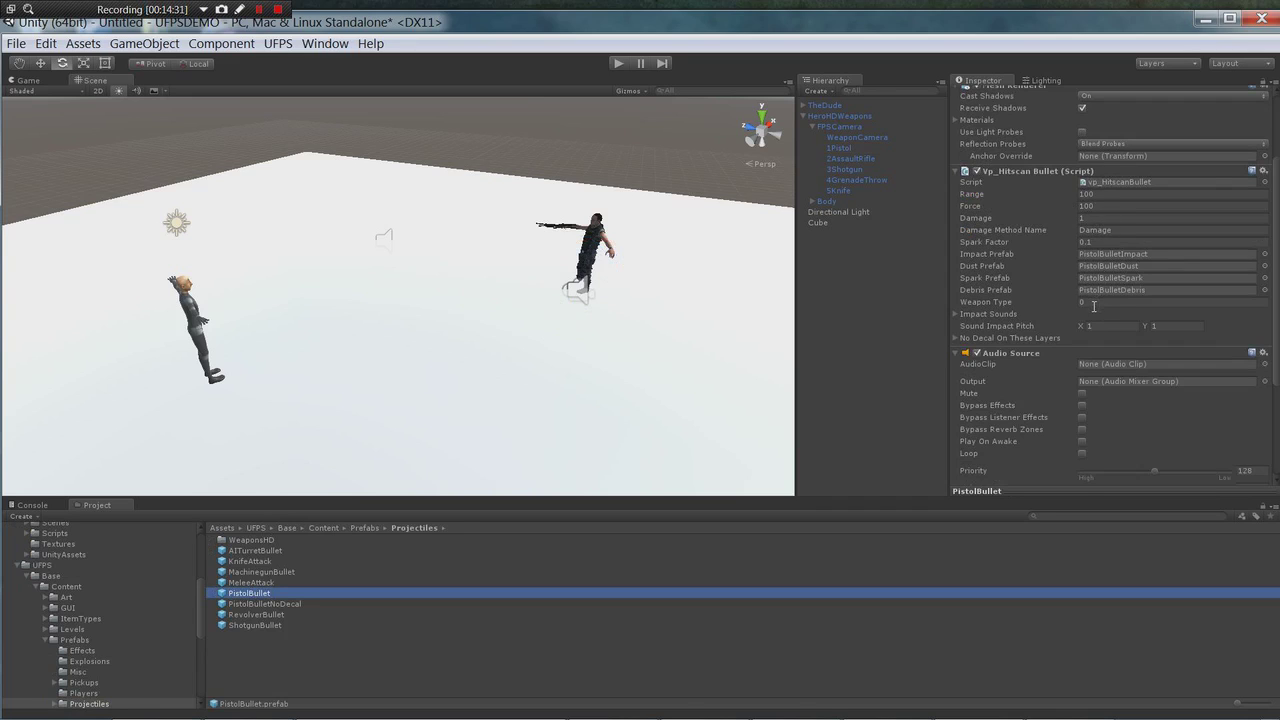
click(1086, 218)
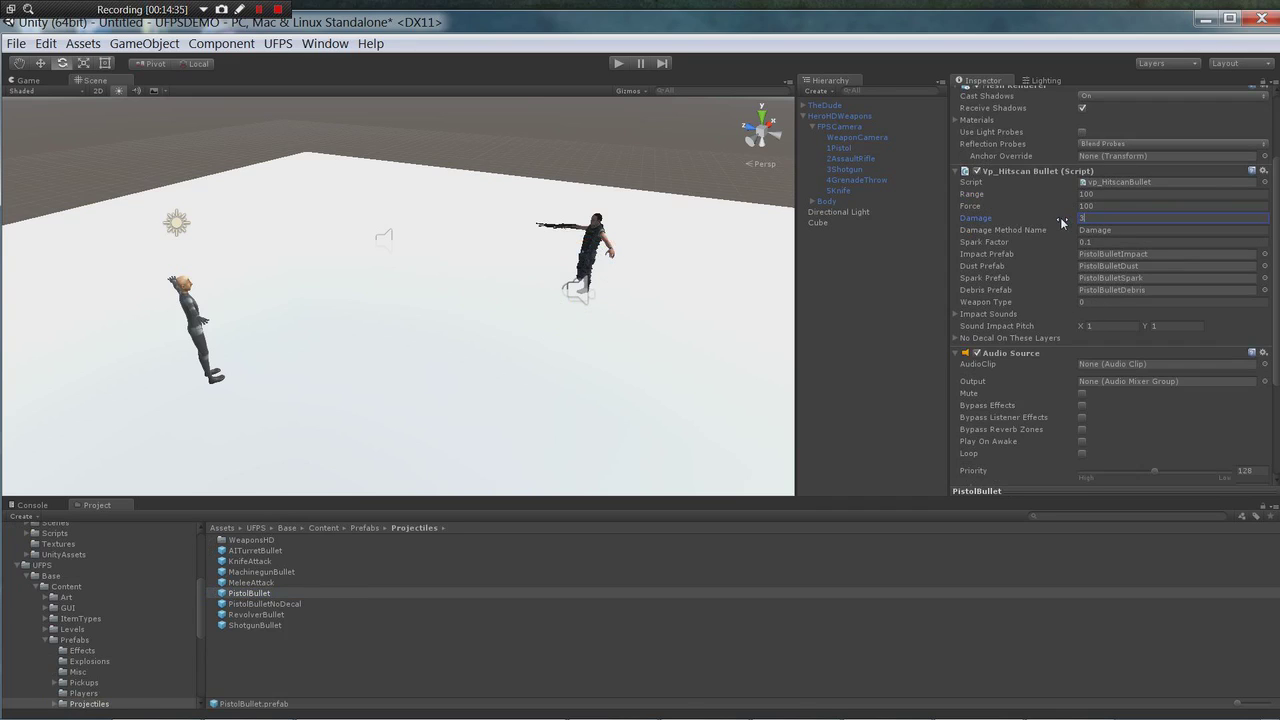
Set the MachinegunBullet prefab's Weapon Type to 1 and its Damage to 30
click(263, 572)
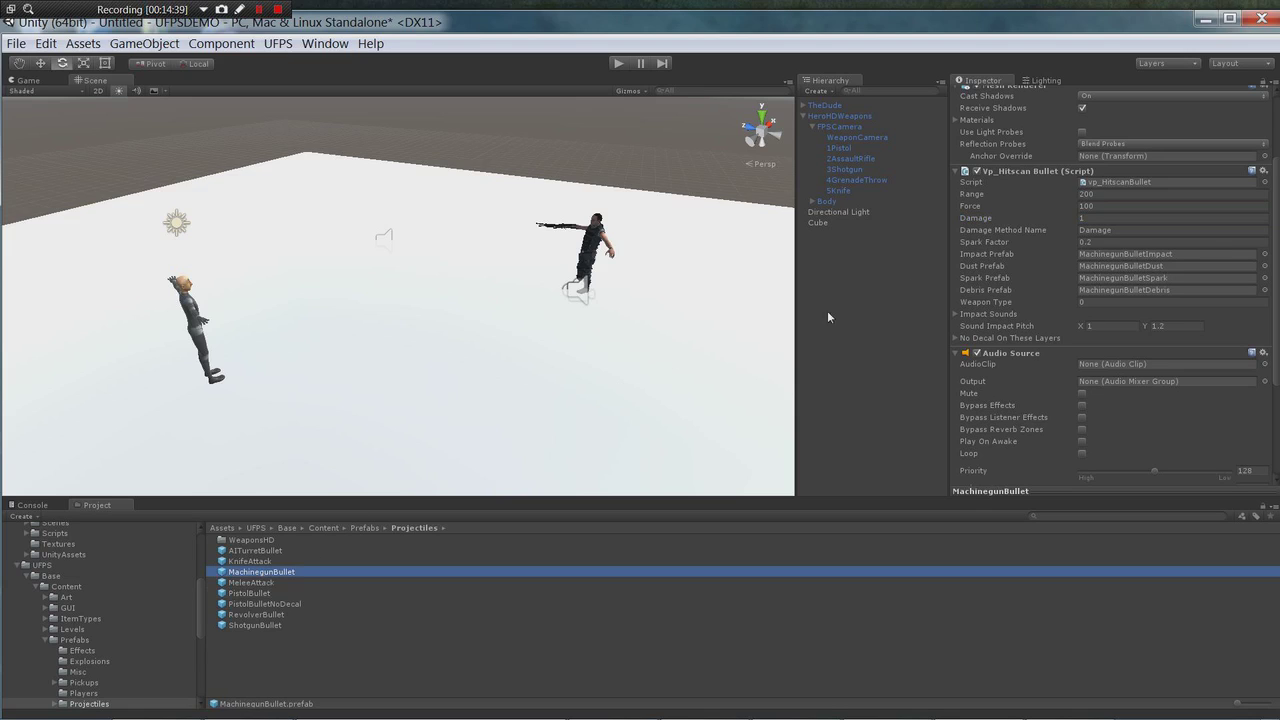
click(1080, 301)
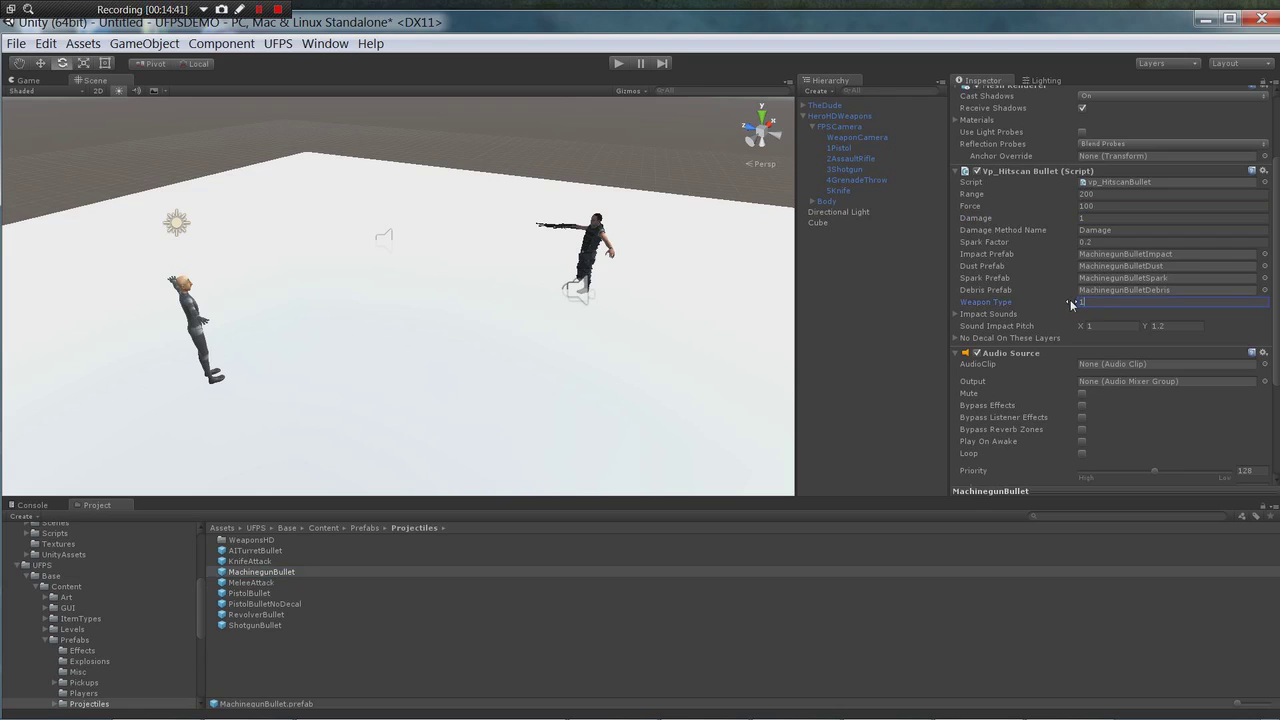
click(1089, 217)
text(30)
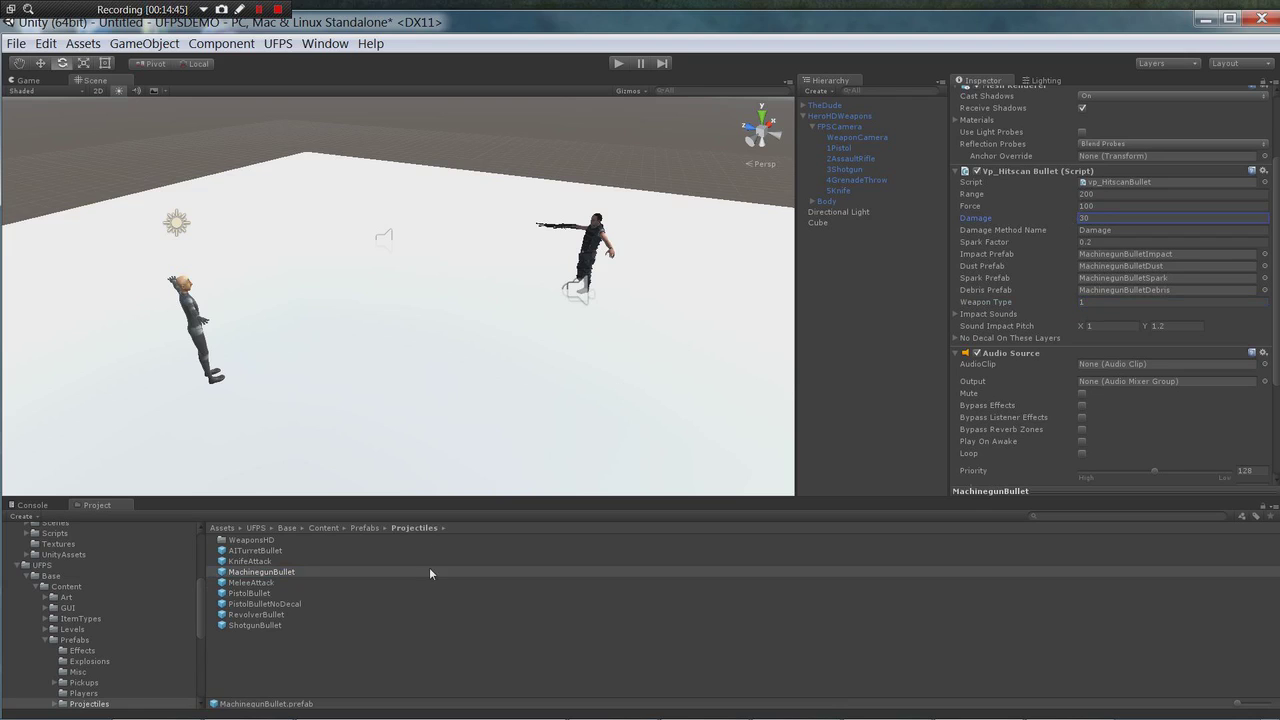
Set the ShotgunBullet prefab's Weapon Type to 2 and its Damage to 30, and collapse HeroHDWeapons in the hierarchy
click(252, 626)
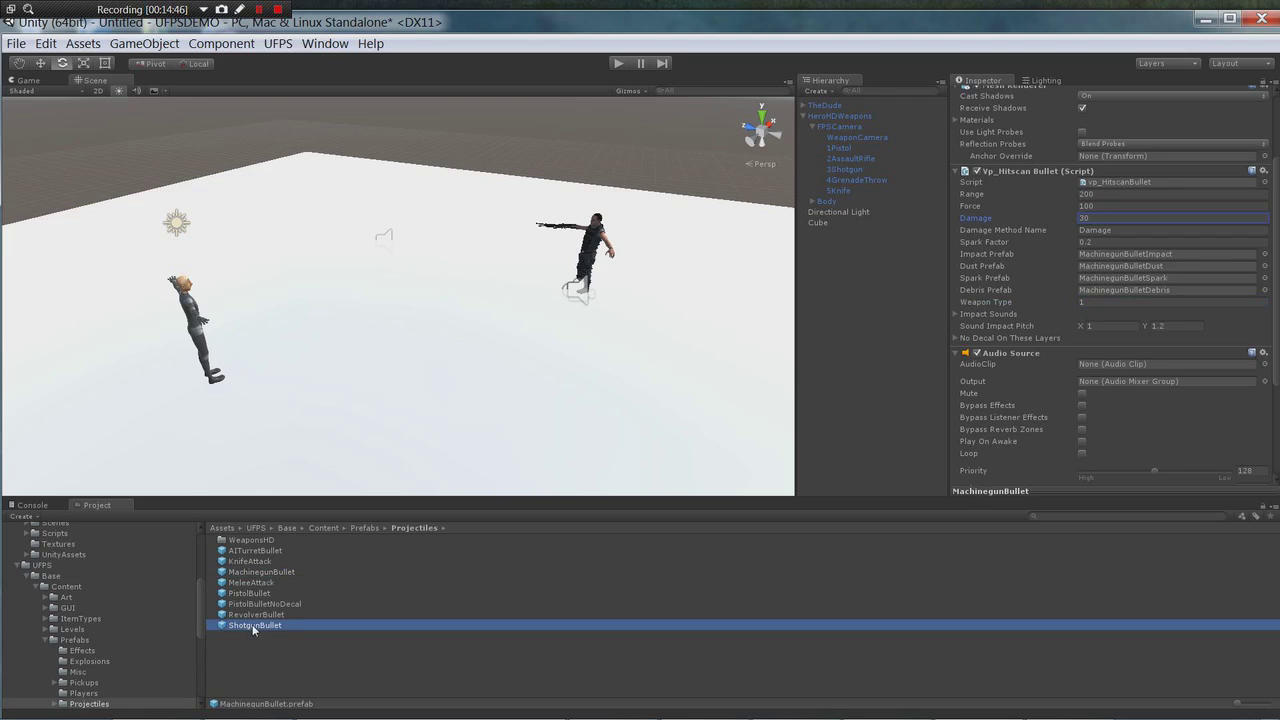
click(1093, 300)
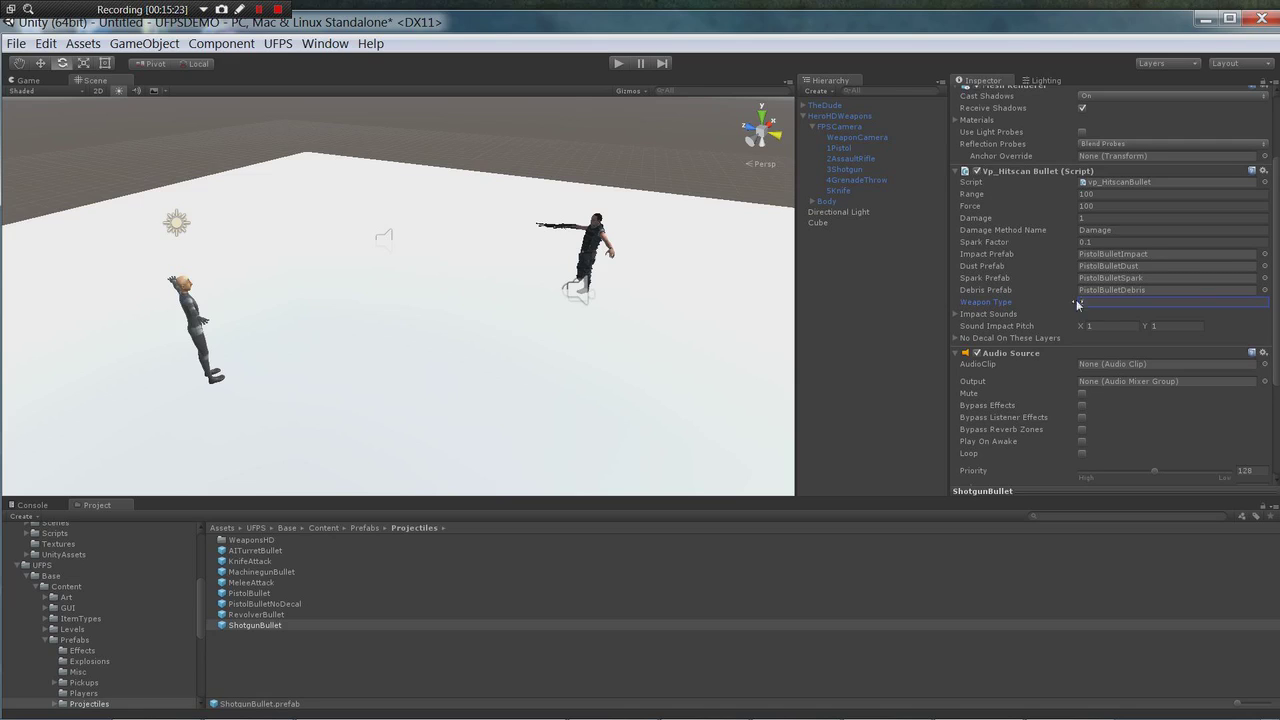
click(1068, 218)
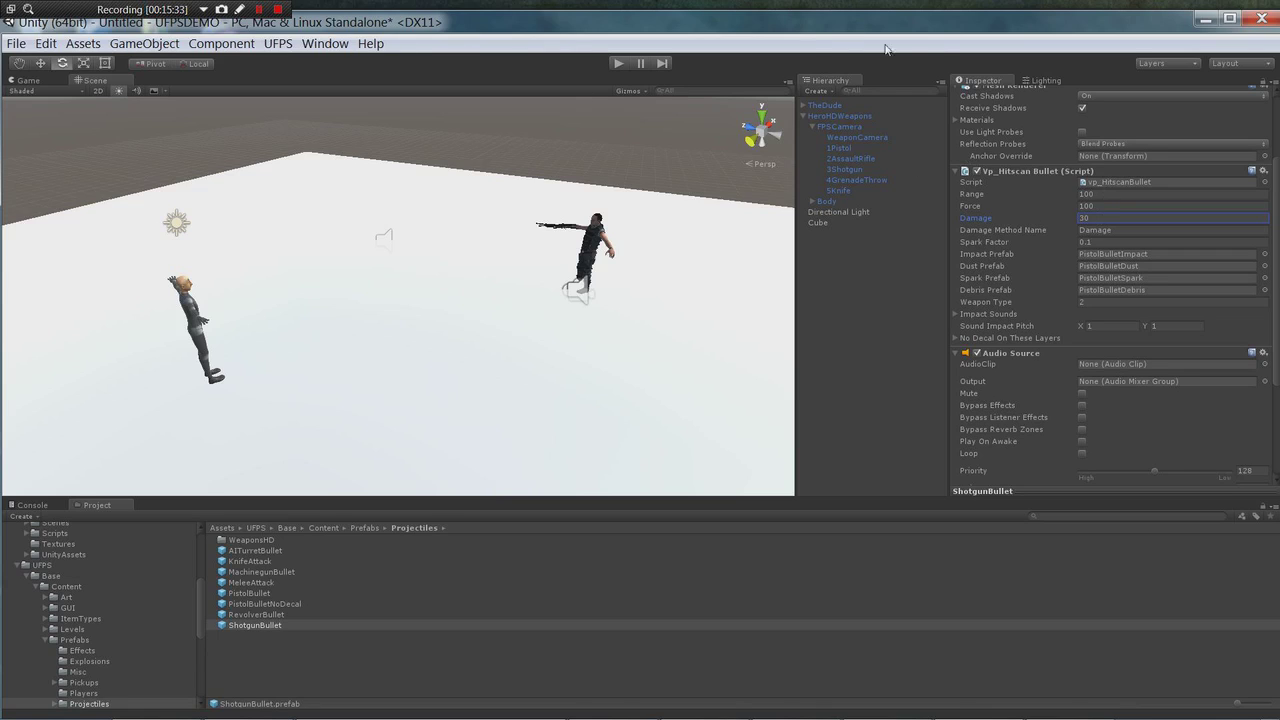
click(803, 117)
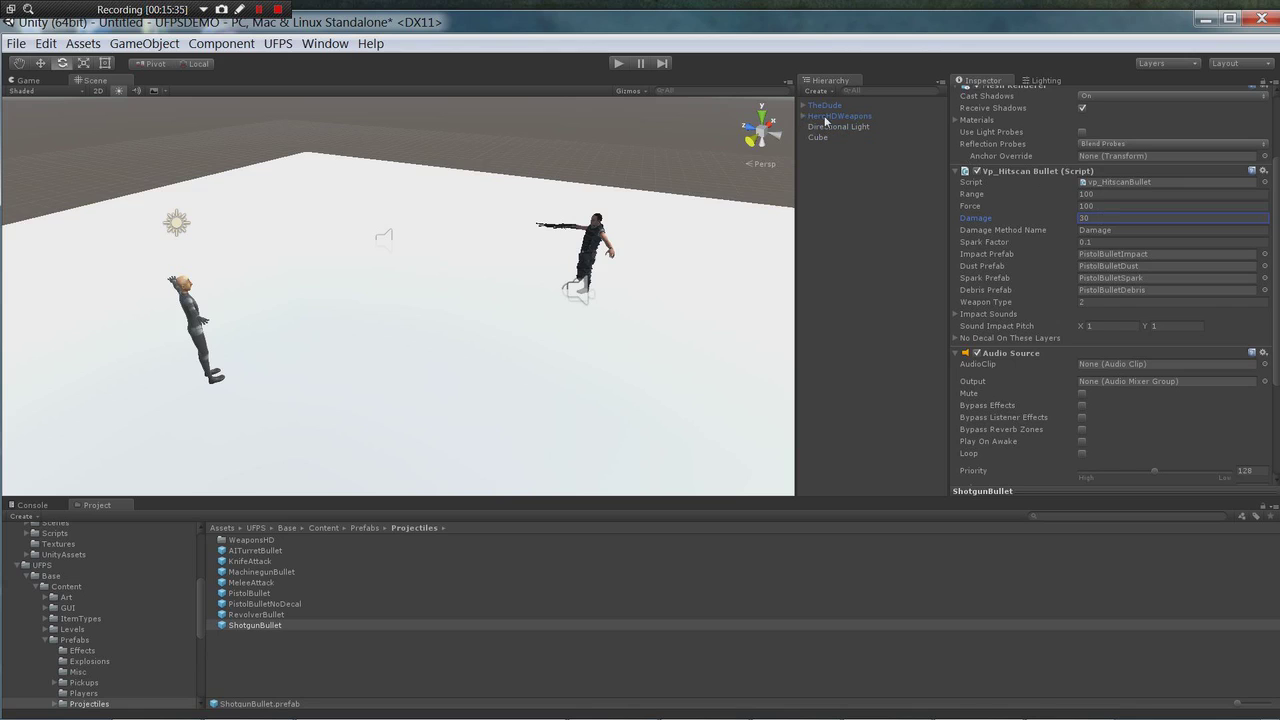
Select TheDude, run the scene, switch through the weapons and walk up to TheDude with the pistol
click(826, 115)
click(825, 105)
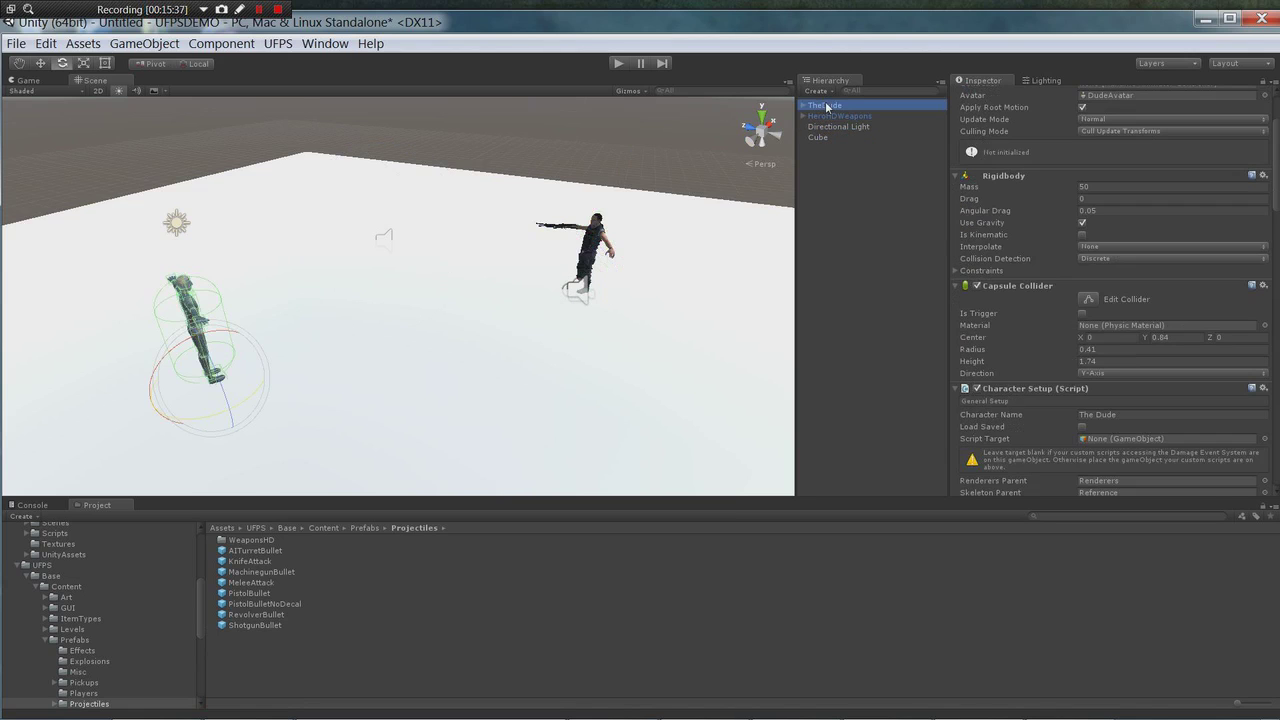
click(617, 63)
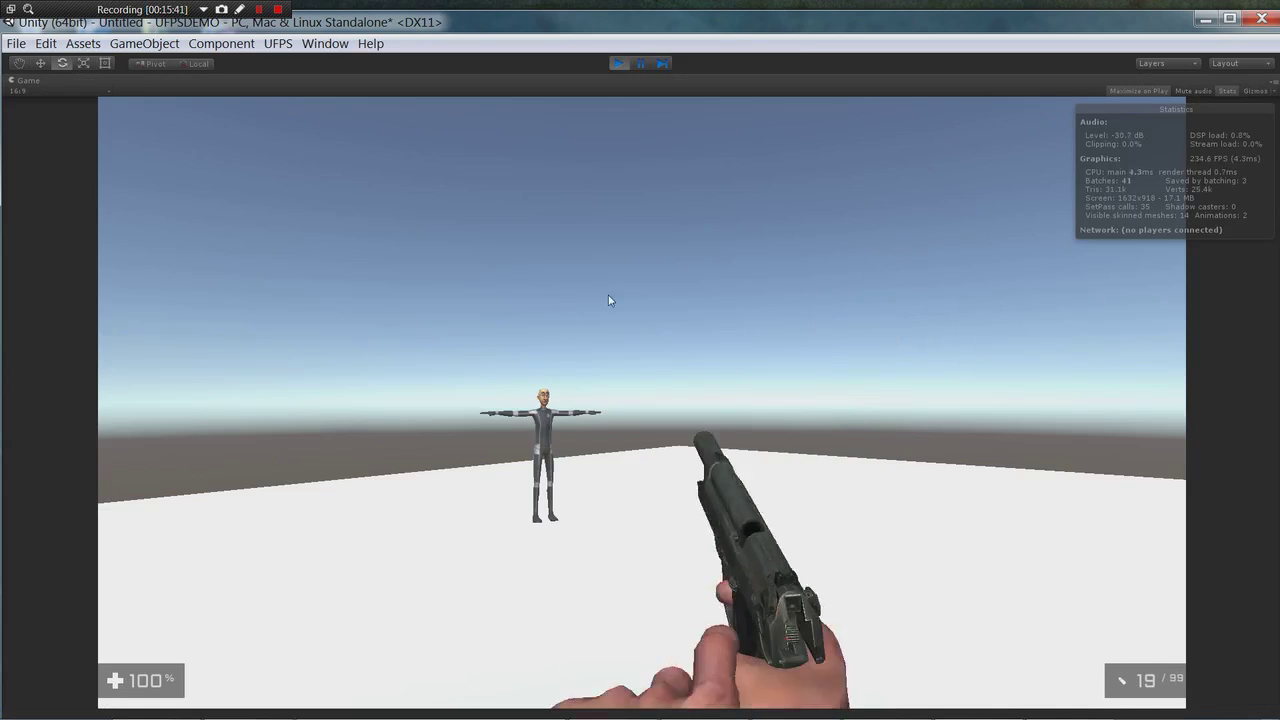
click(602, 291)
key(2)
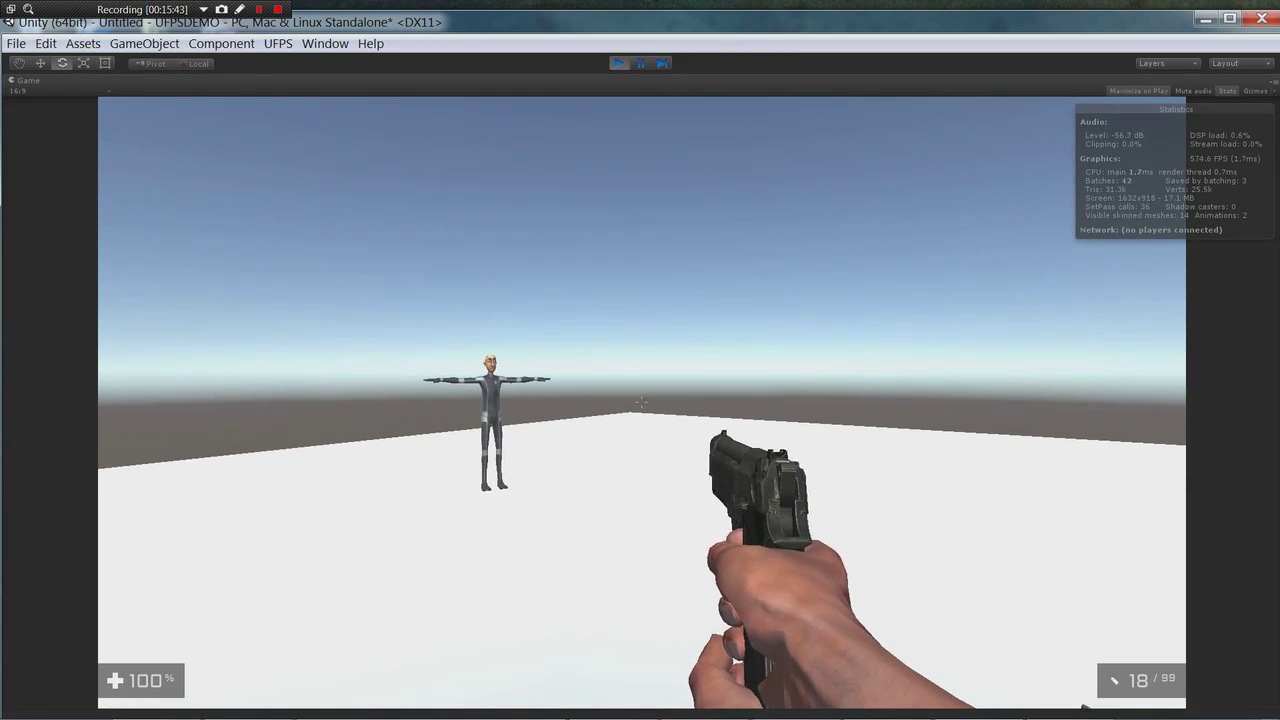
key(3)
key(1)
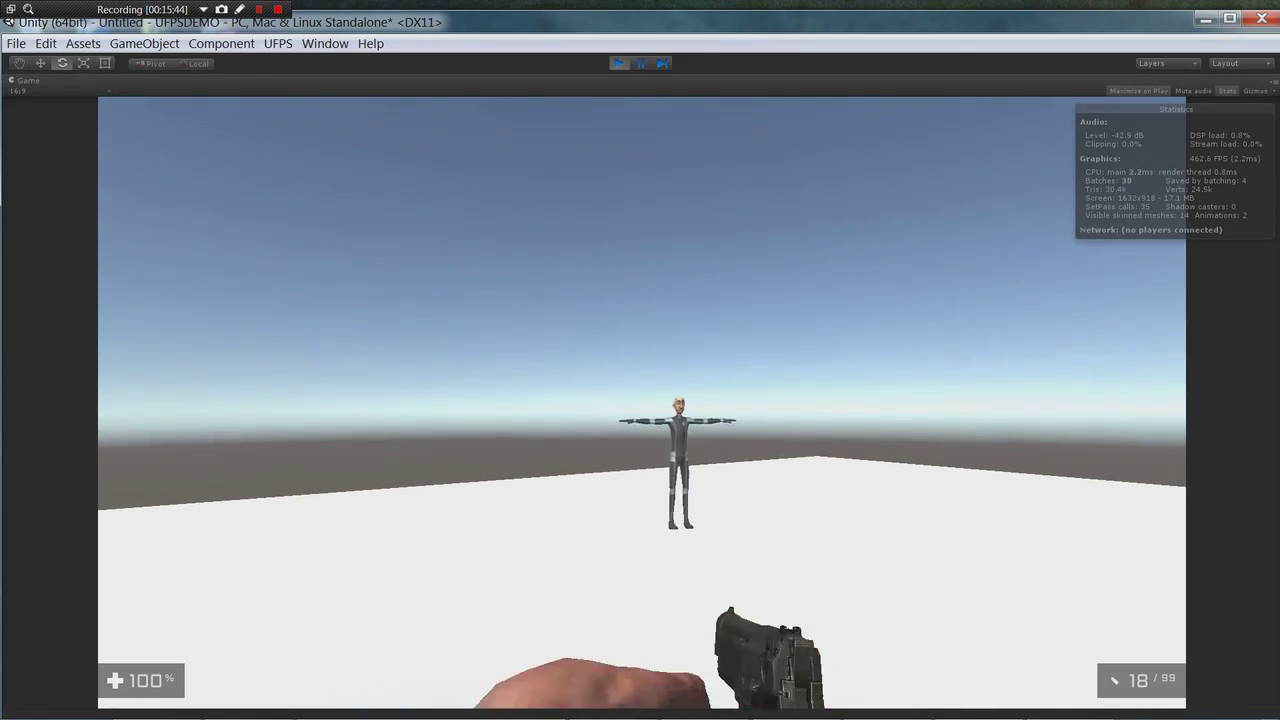
key(w)
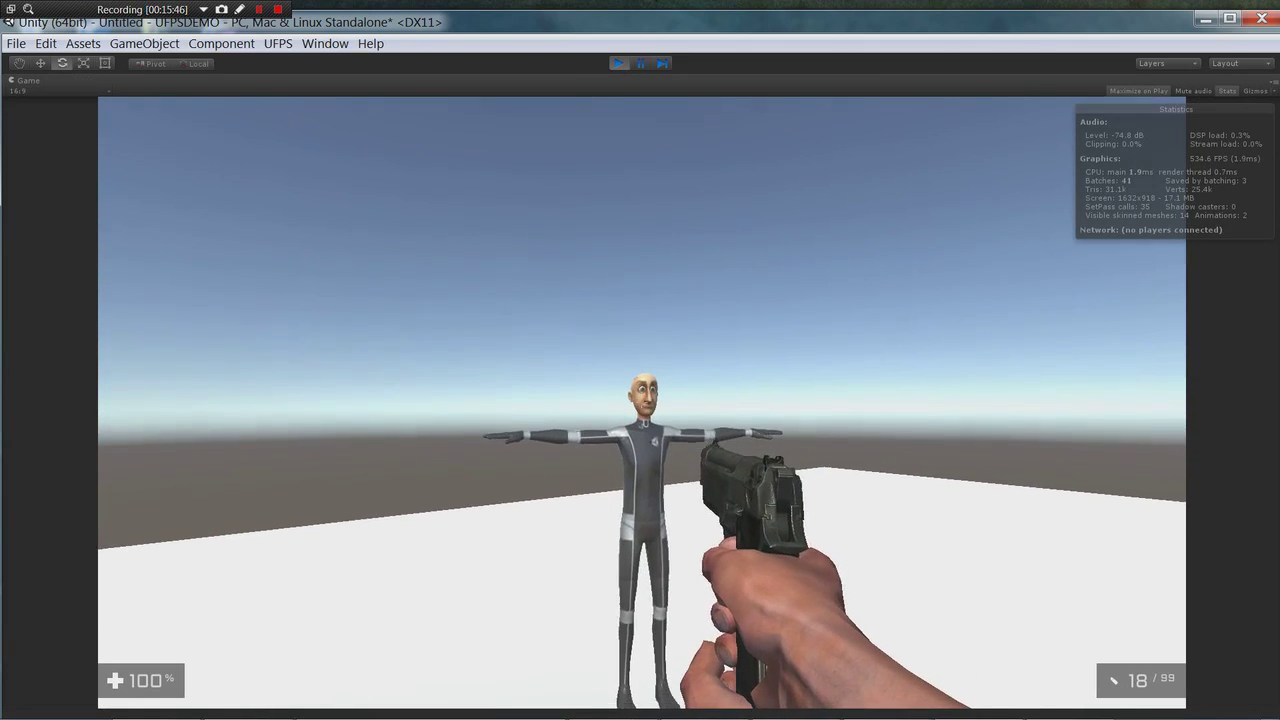
Fire six pistol shots at TheDude to test the pistol's damage and end the play test
click(642, 403)
click(642, 403)
click(642, 403)
click(642, 403)
click(642, 403)
click(642, 403)
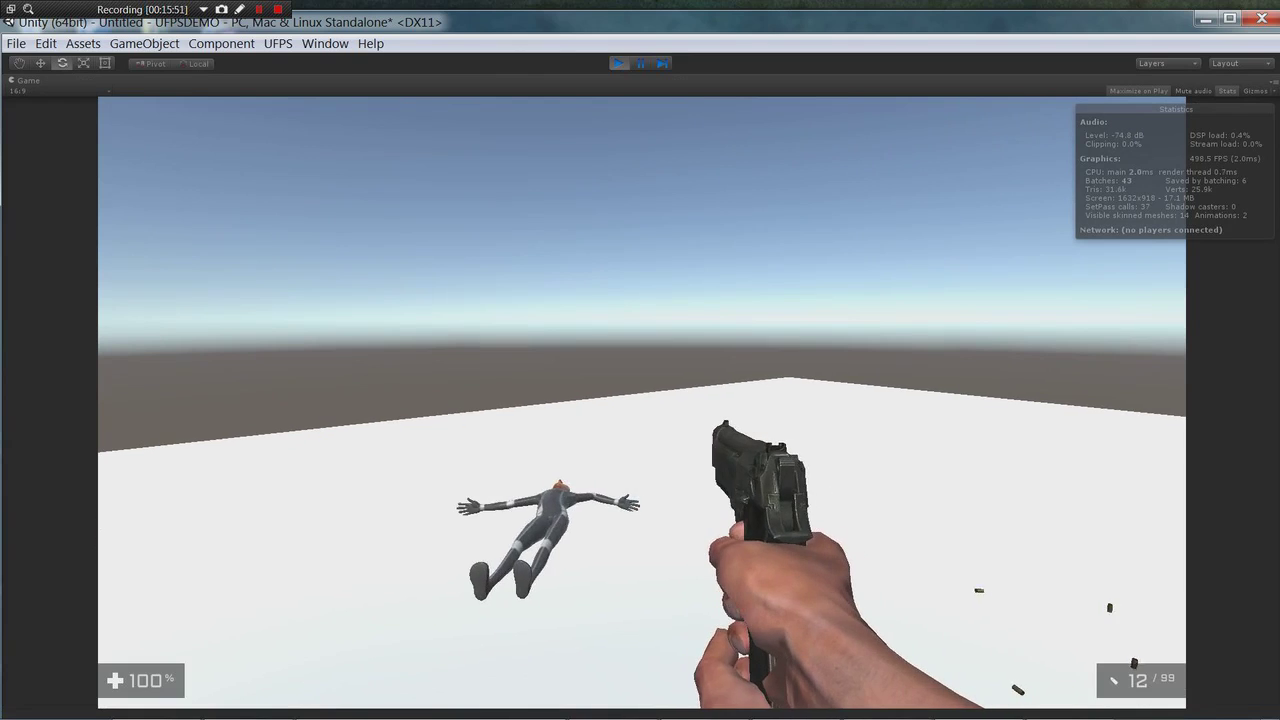
key(Escape)
click(622, 62)
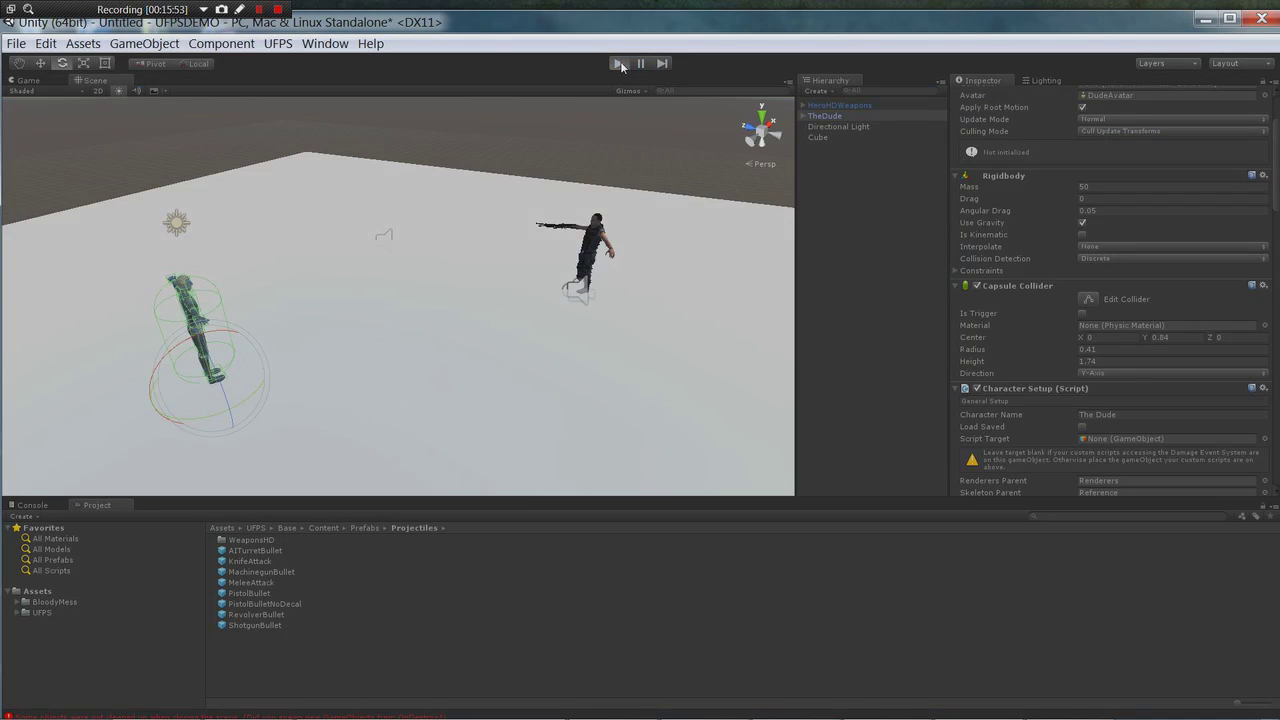
Run the scene again, fire the machine gun at TheDude's head and upper body, and stop playing
key(ctrl+p)
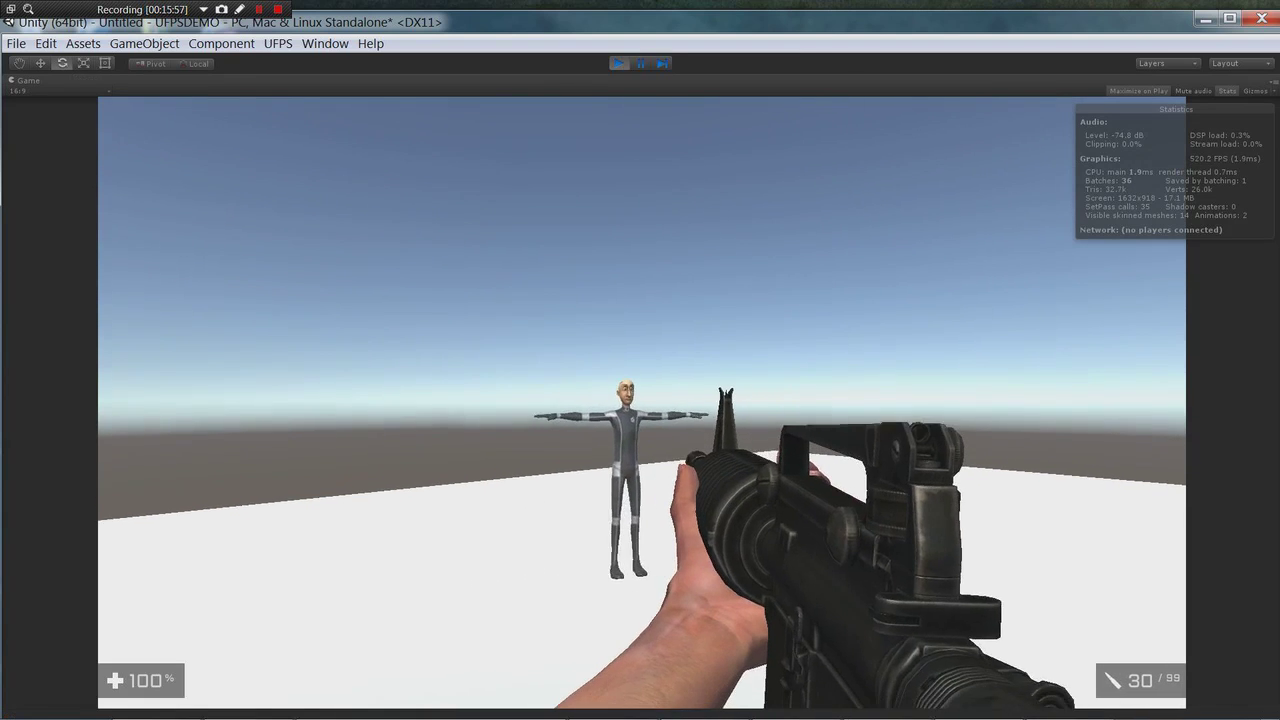
right_drag(640, 402, 640, 402)
drag(640, 402, 640, 402)
right_drag(640, 402, 640, 402)
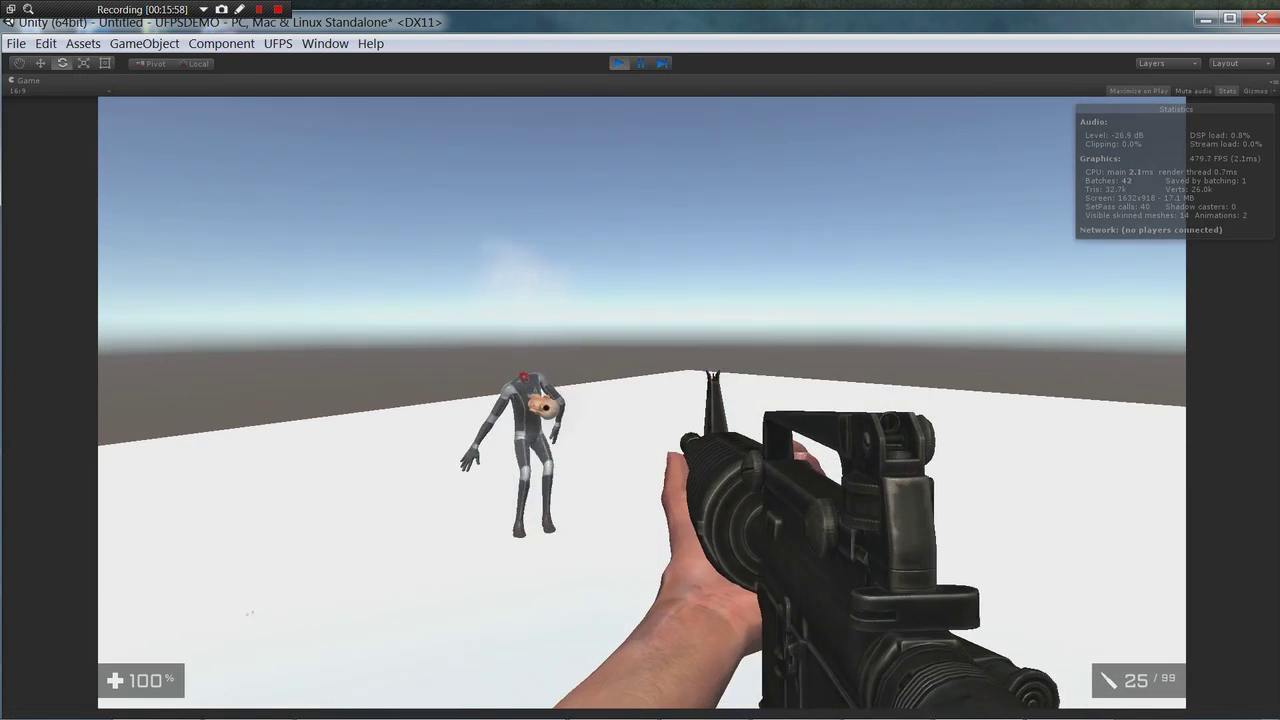
click(620, 63)
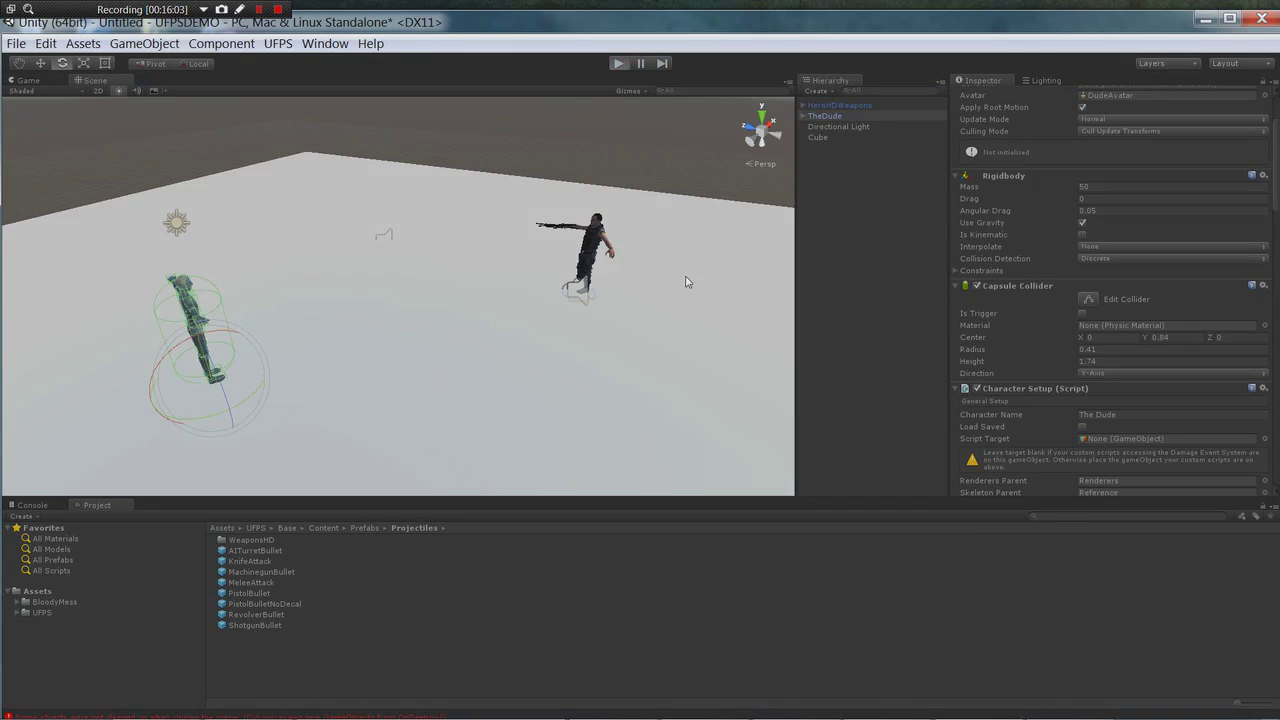
Play-test the shotgun by firing at TheDude from close range and at the fallen body parts, and stop playing
key(ctrl+p)
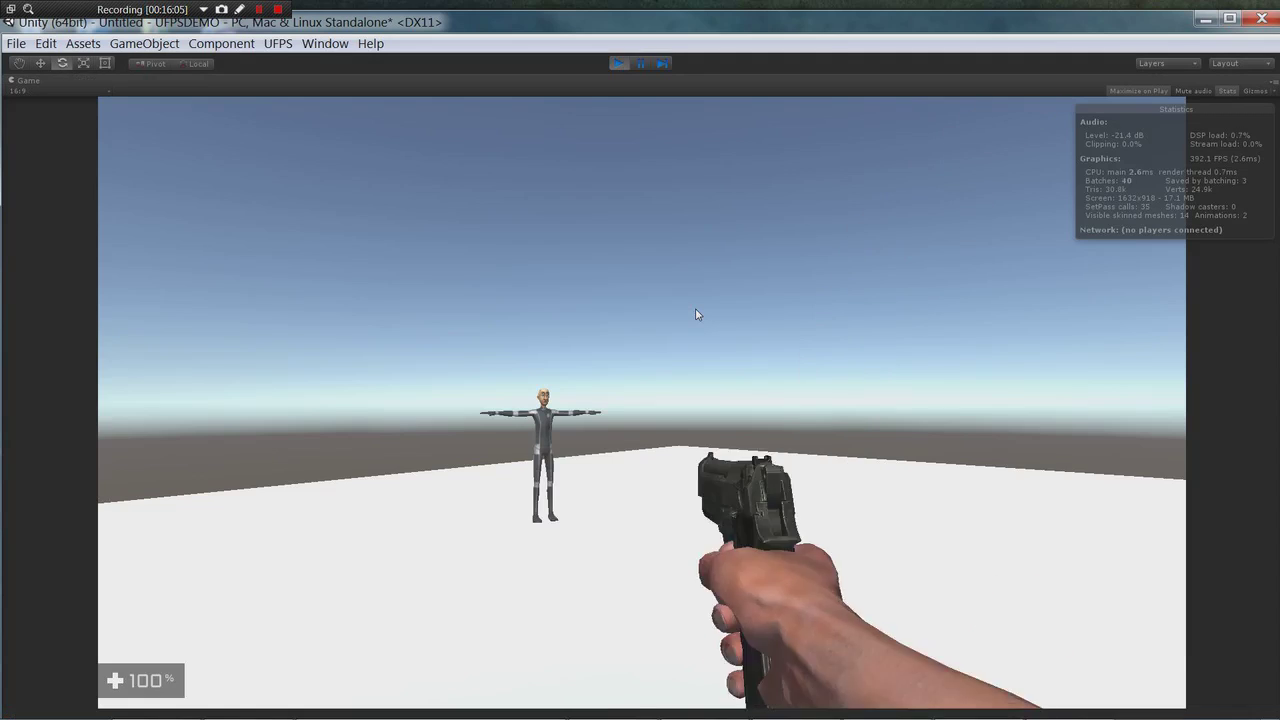
key(2)
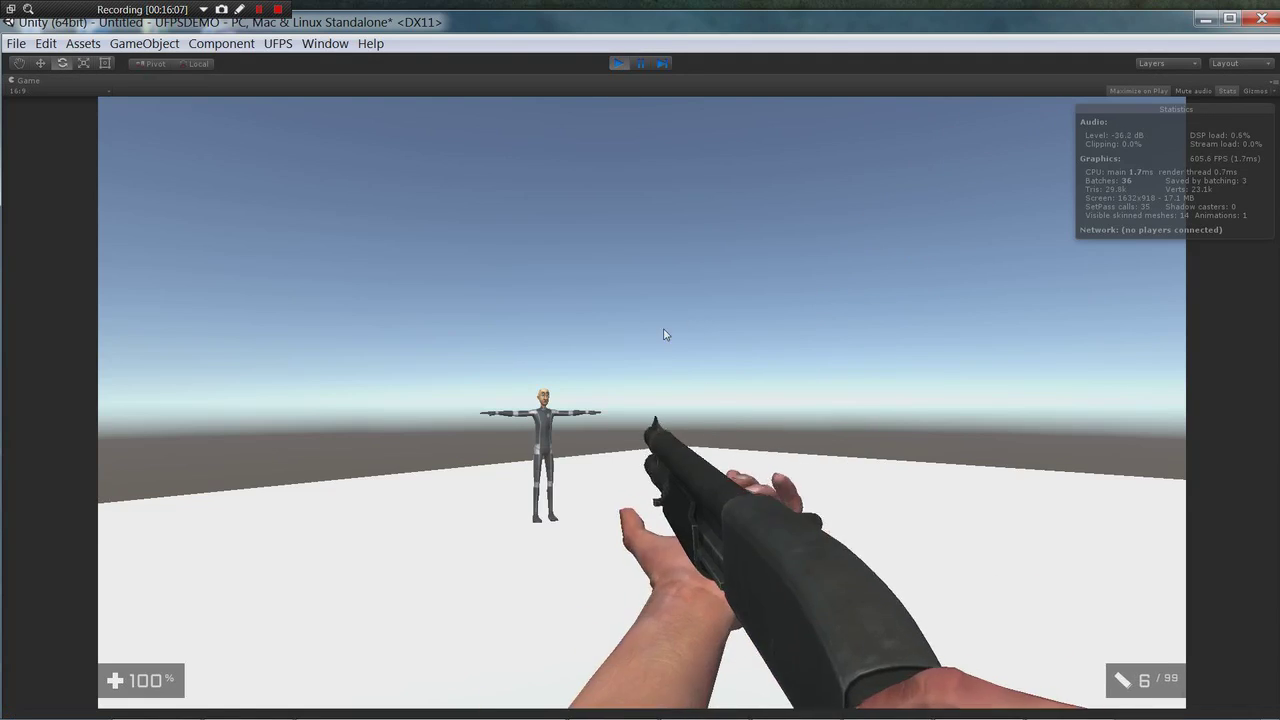
key(w)
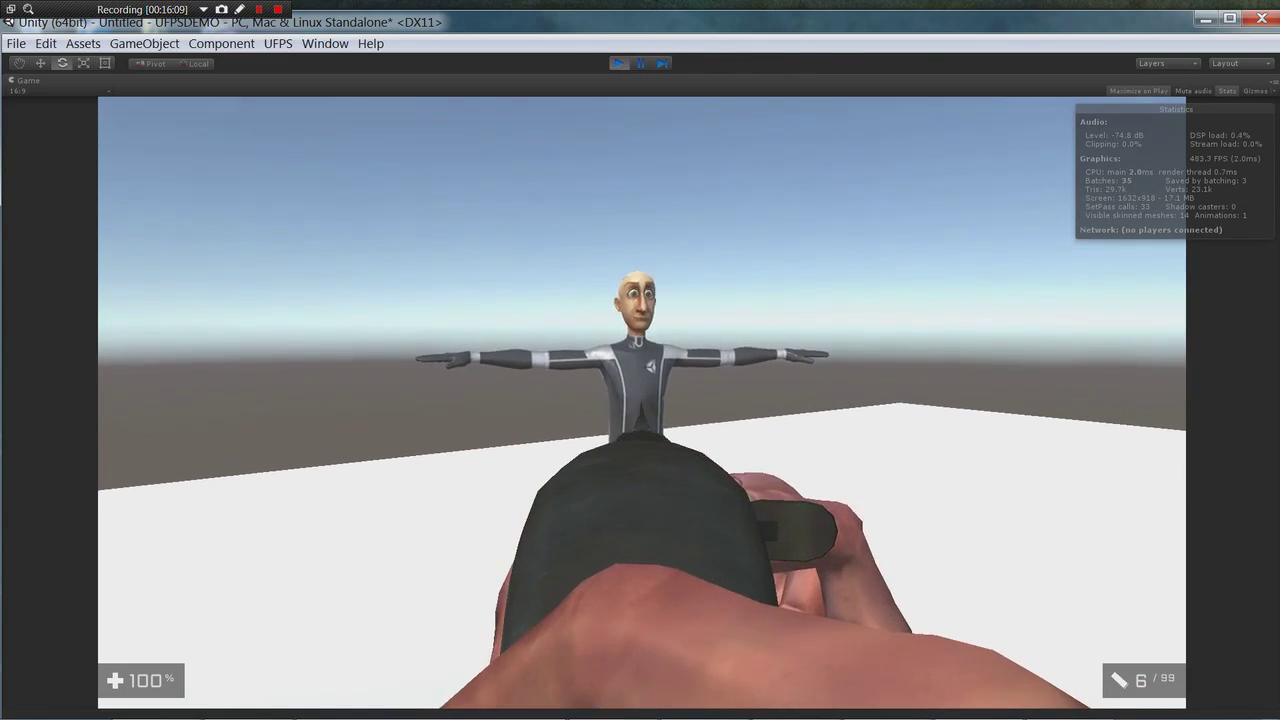
click(642, 403)
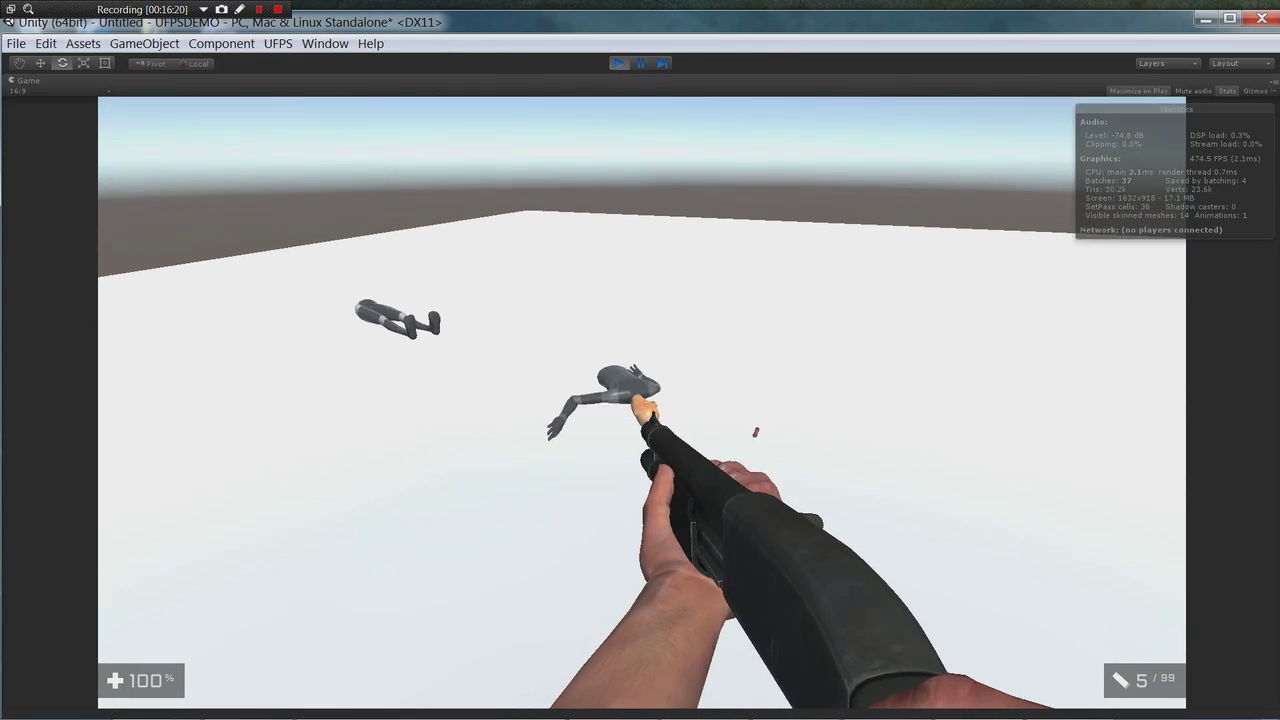
click(642, 402)
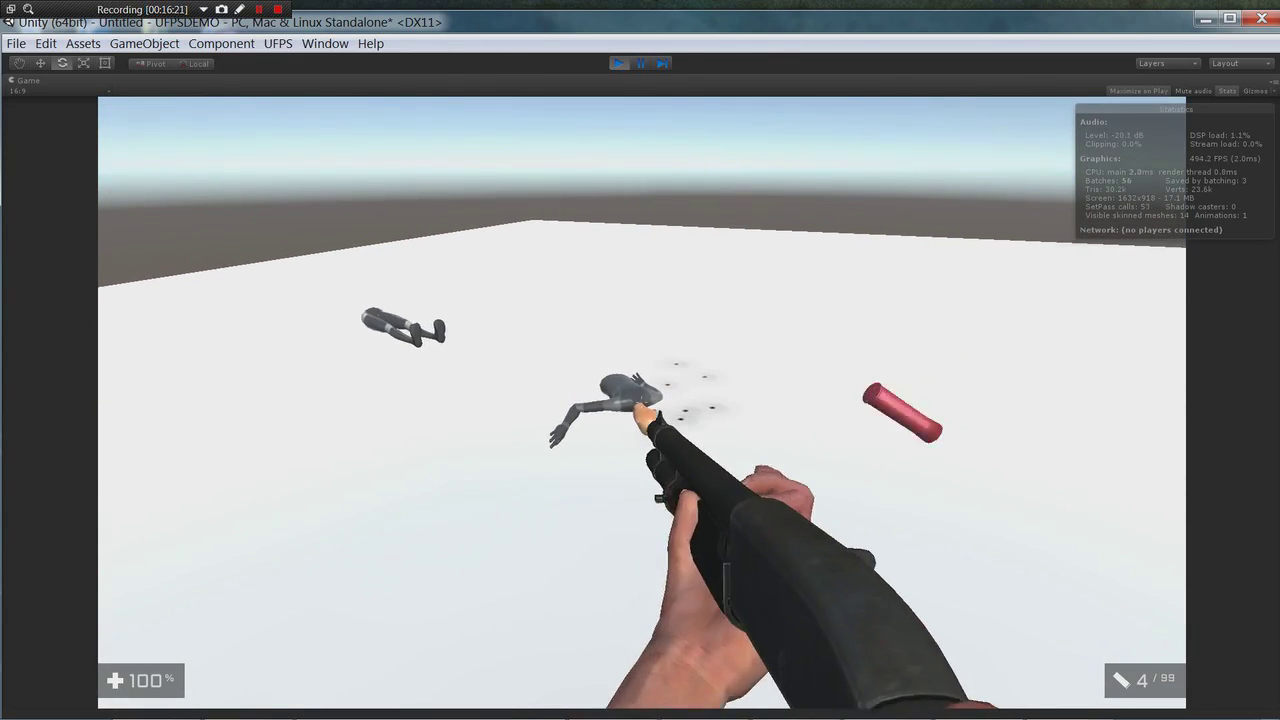
click(642, 402)
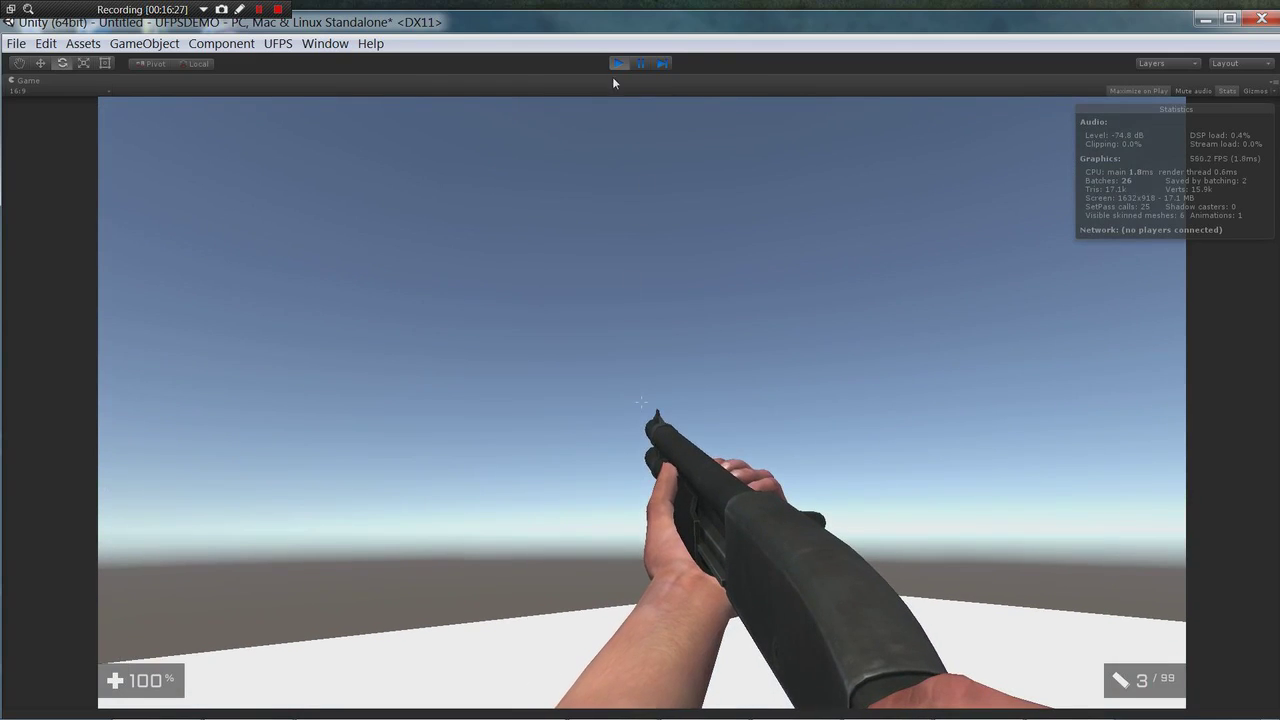
click(615, 66)
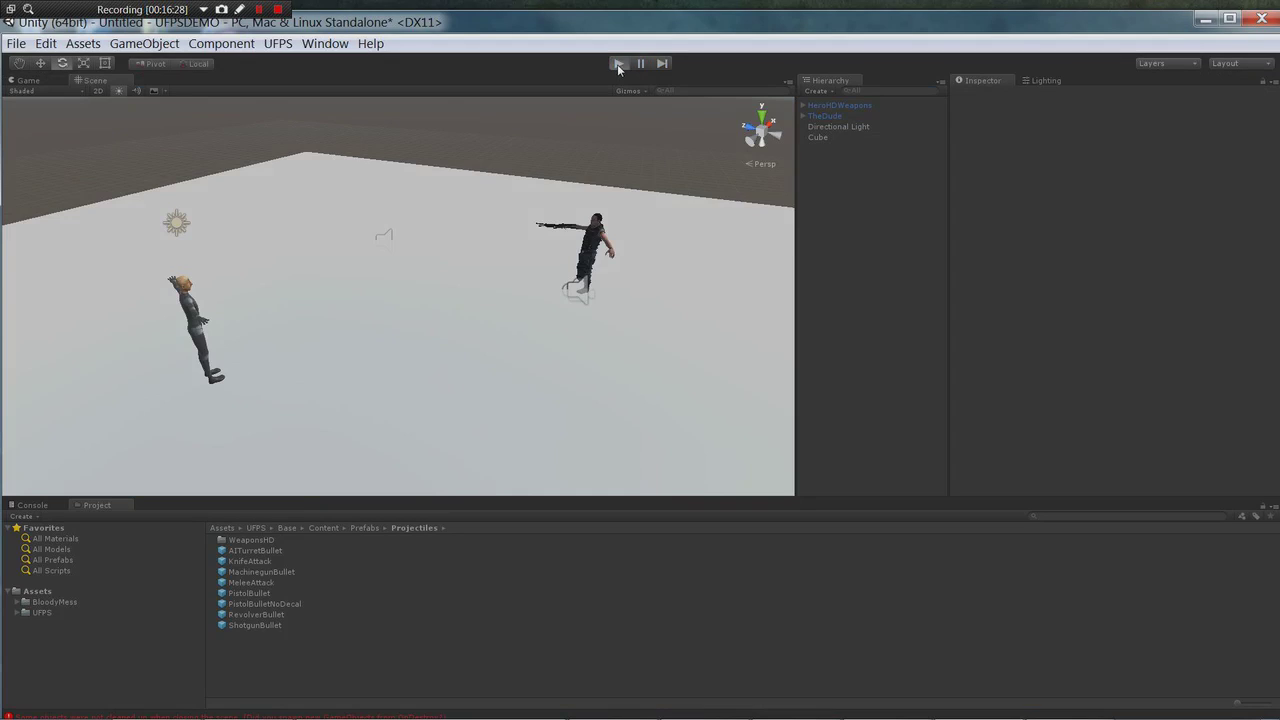
Run another shotgun test, shooting TheDude's legs and upper body at close range, and end the play session
click(617, 64)
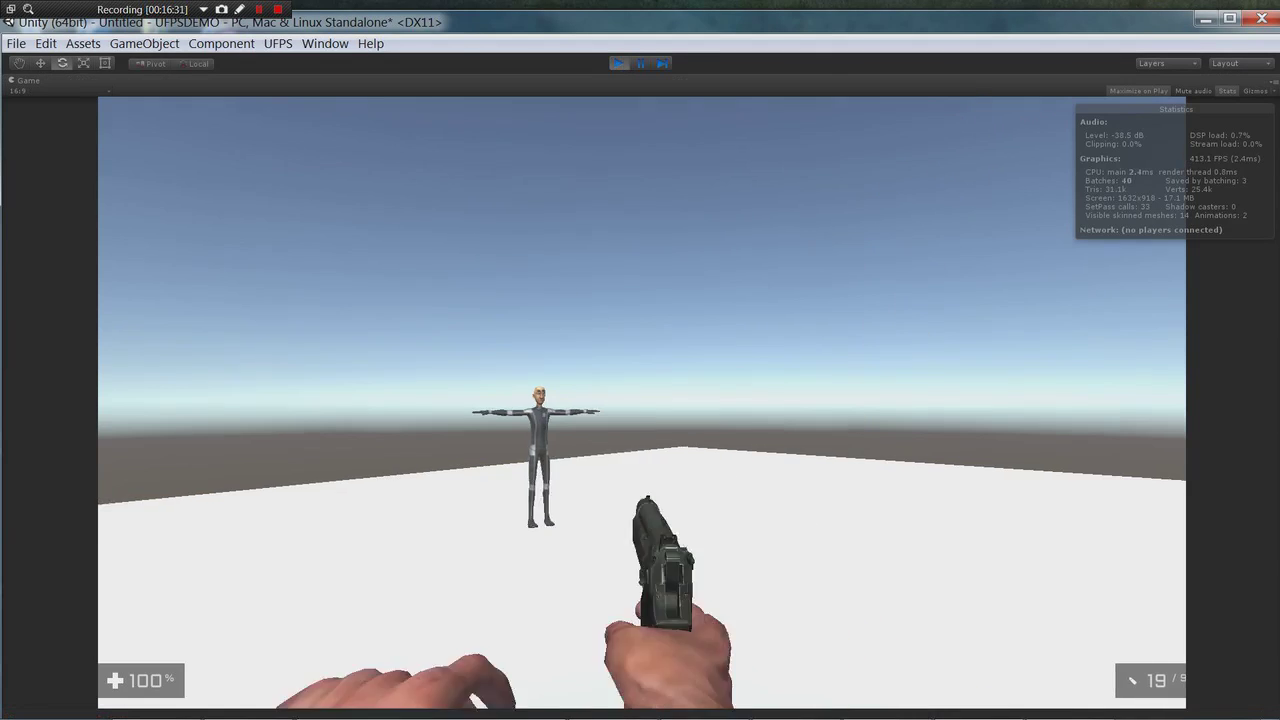
key(e)
key(e)
key(w)
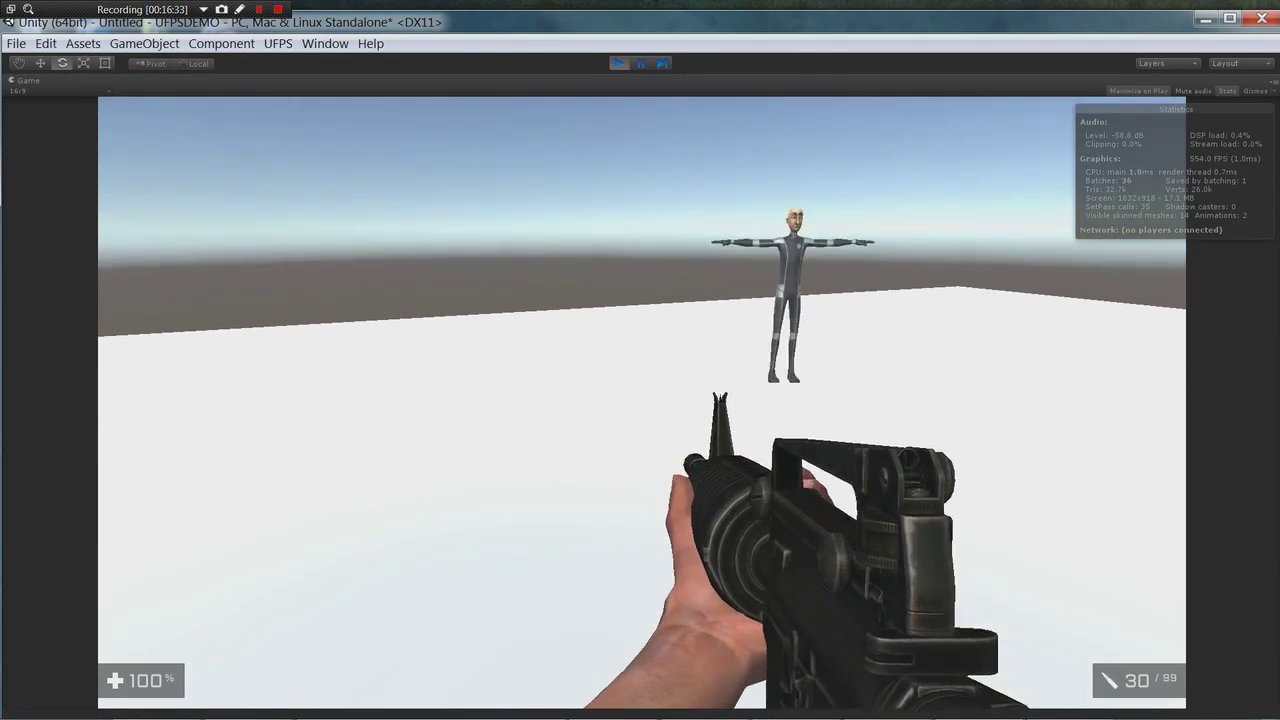
key(w)
click(642, 403)
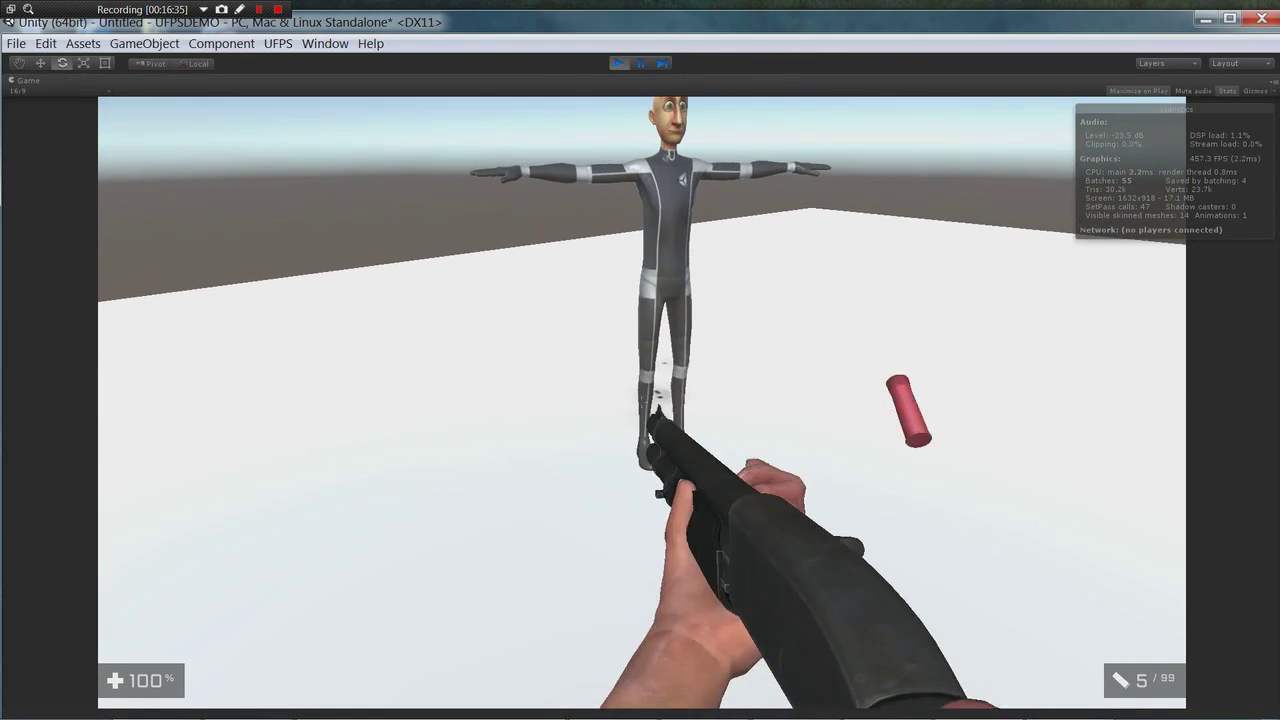
click(642, 403)
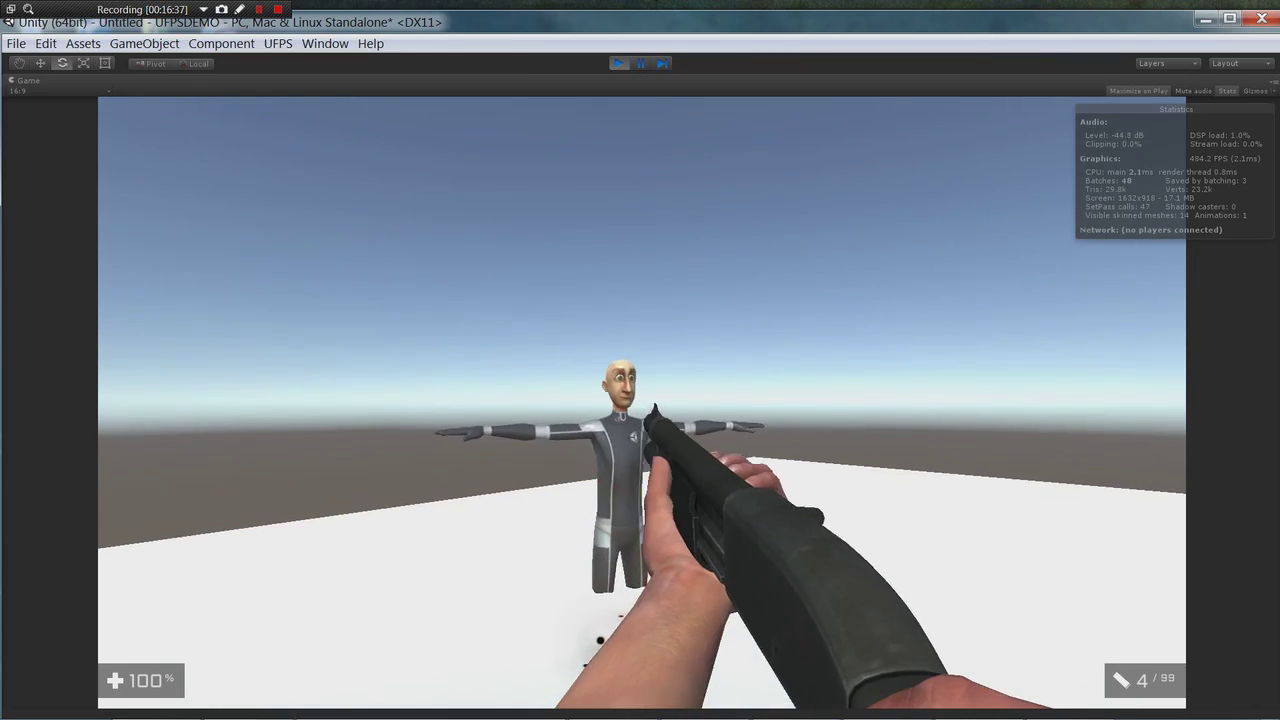
click(642, 403)
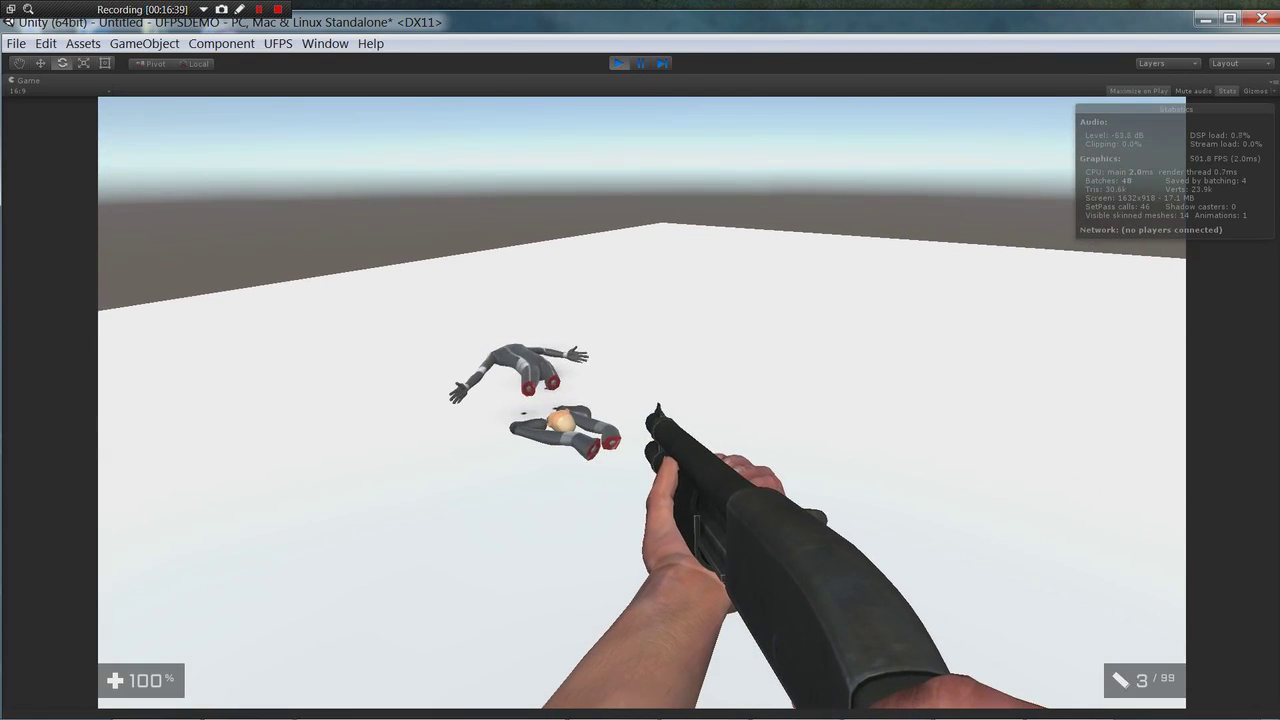
click(619, 64)
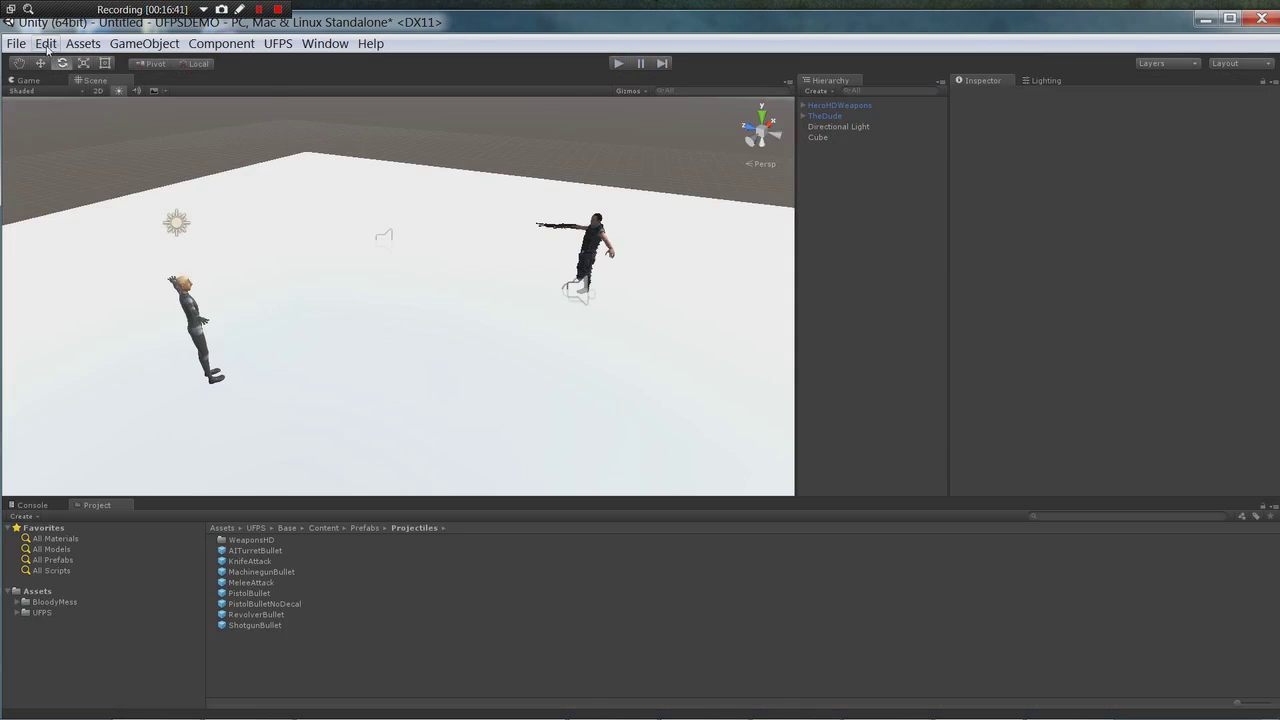
Examine the Layer Collision Matrix in the project's Physics settings, especially the Limb layer's collisions with Player and Enemy
click(46, 44)
mouse_move(111, 414)
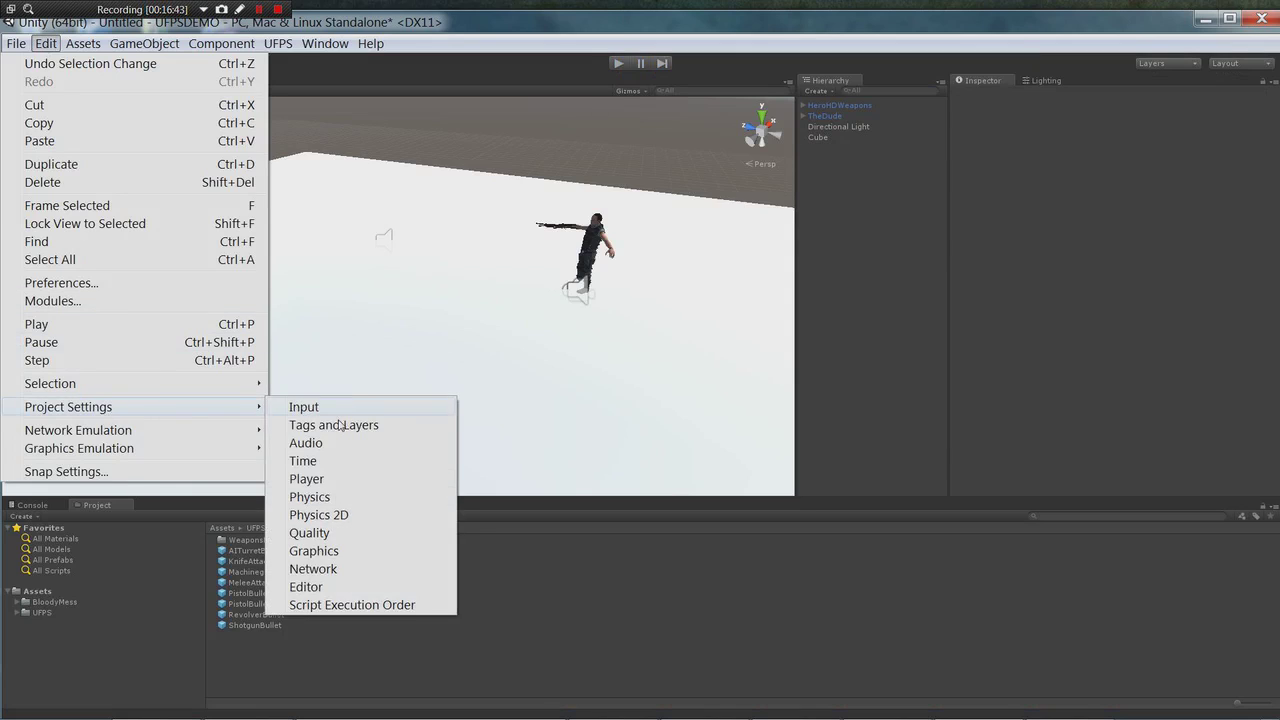
click(315, 497)
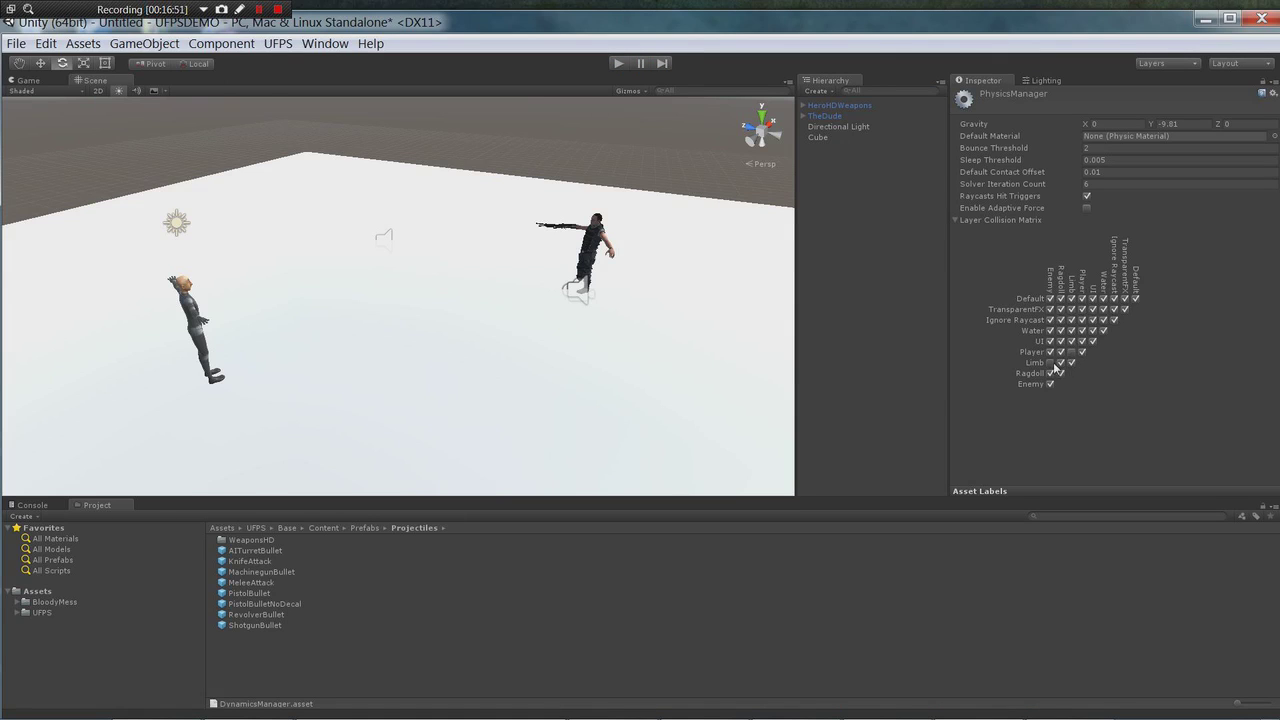
click(553, 389)
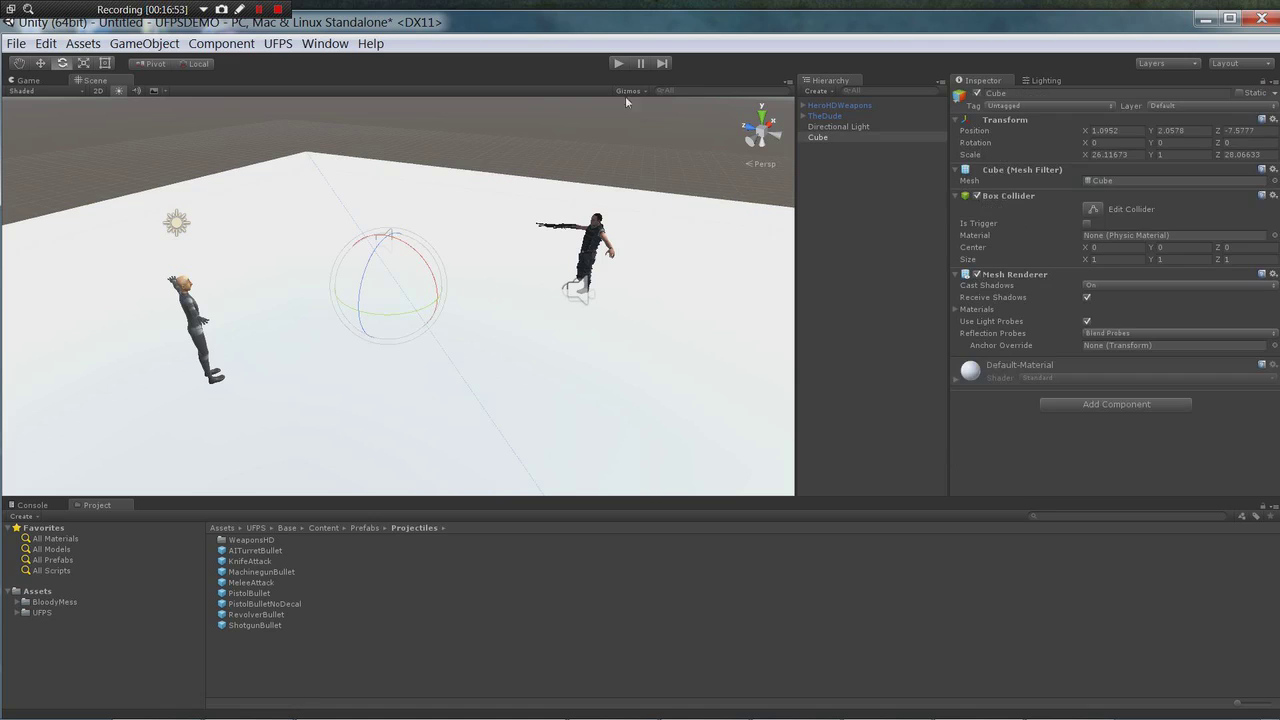
Run the scene, approach TheDude with the machine gun and shoot at both hands
click(618, 63)
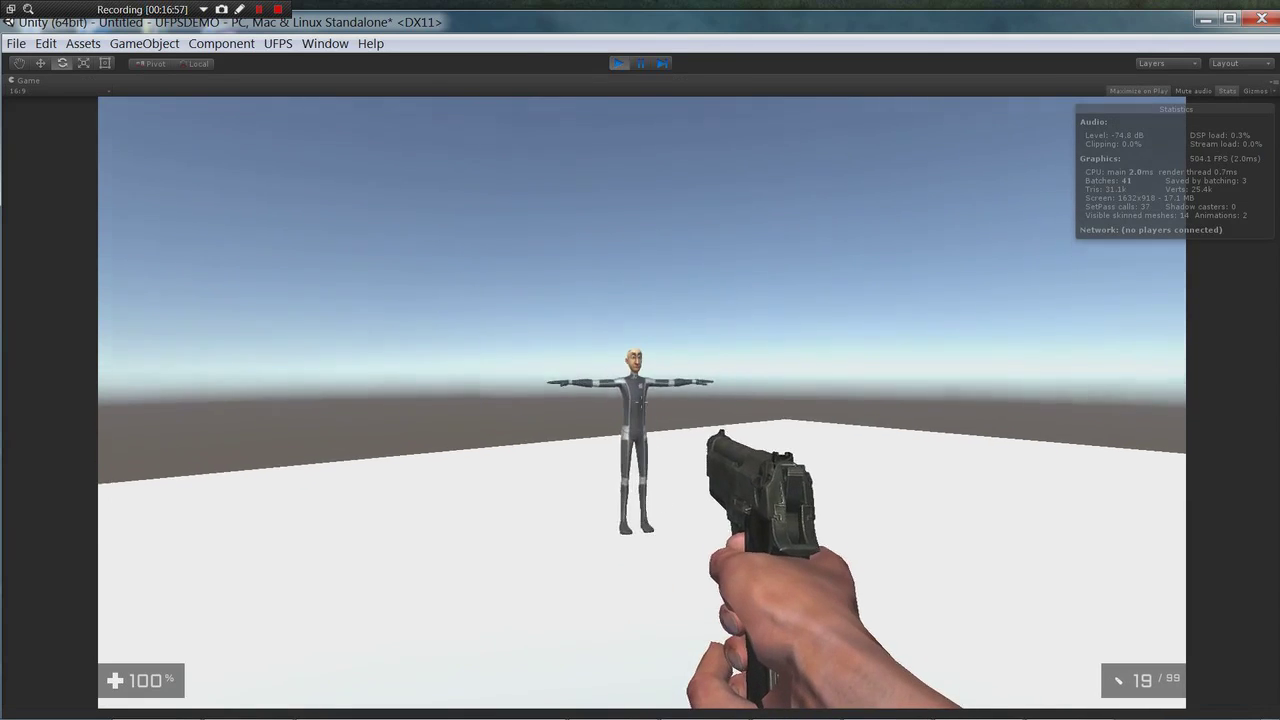
key(w)
key(2)
key(w)
click(641, 398)
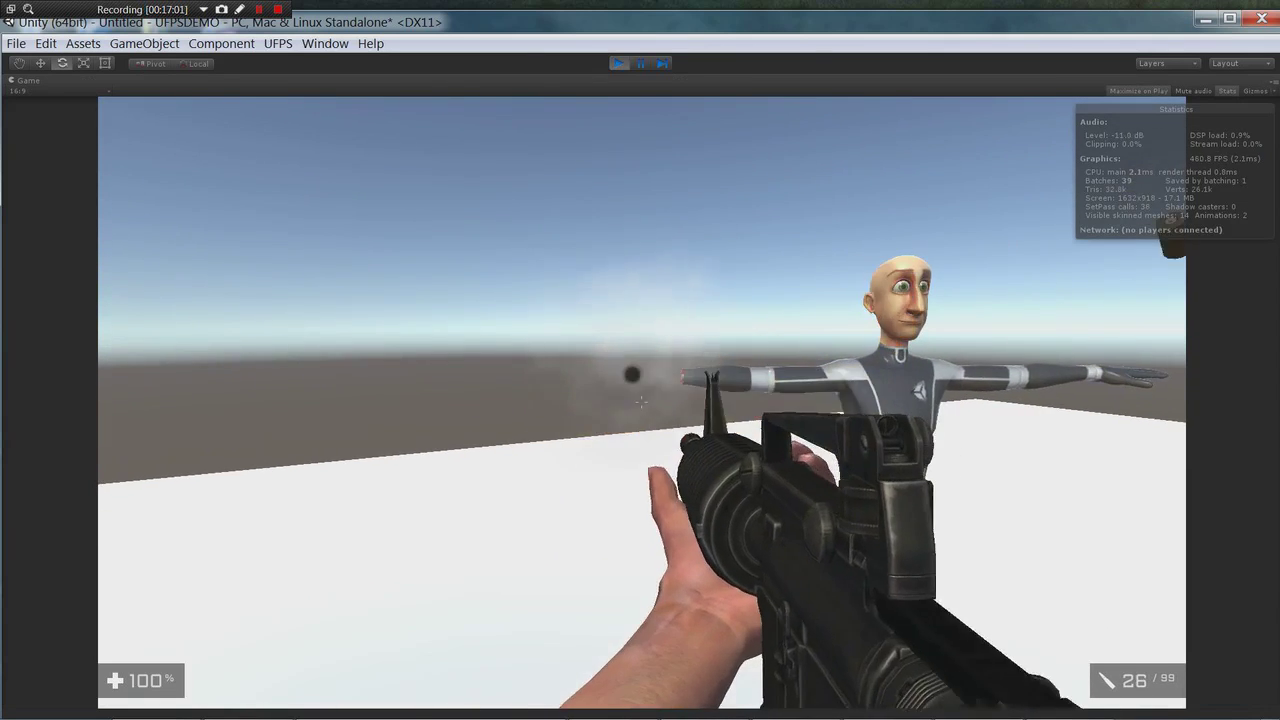
click(641, 398)
click(641, 398)
click(641, 398)
click(641, 398)
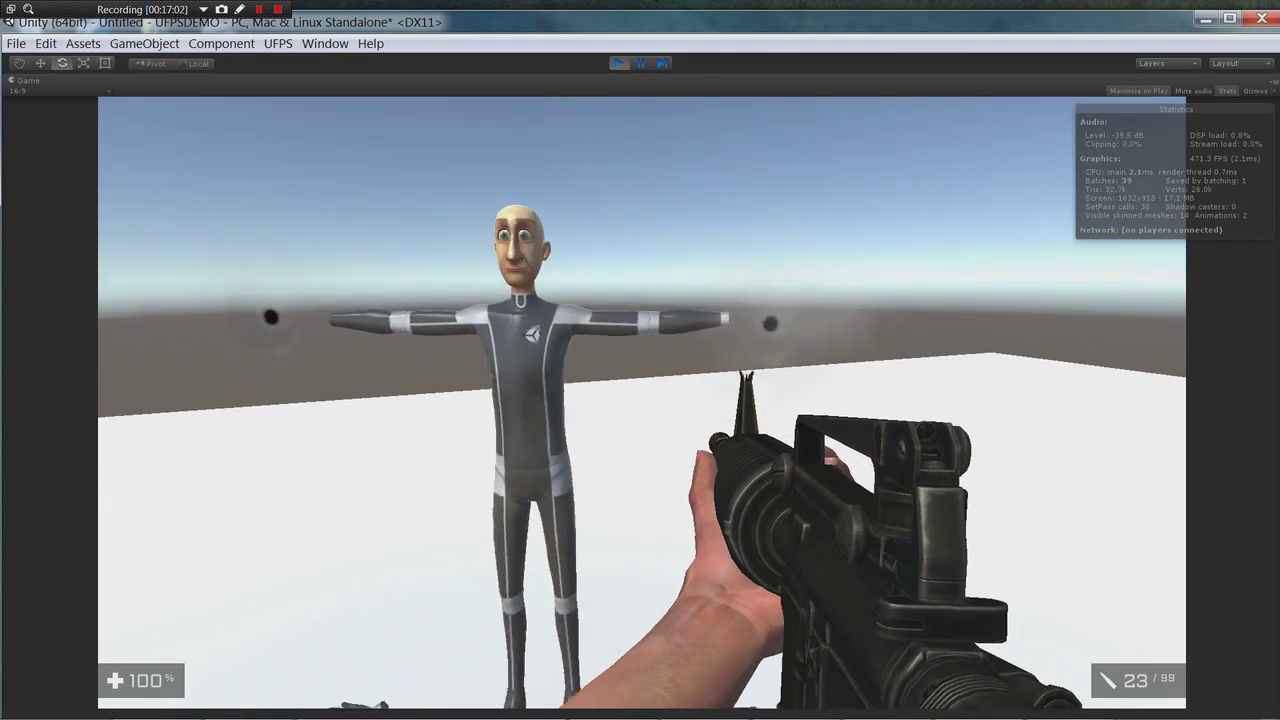
Walk around TheDude to inspect the bullet decals beside the arms, fire at TheDude again and stop playing
key(w)
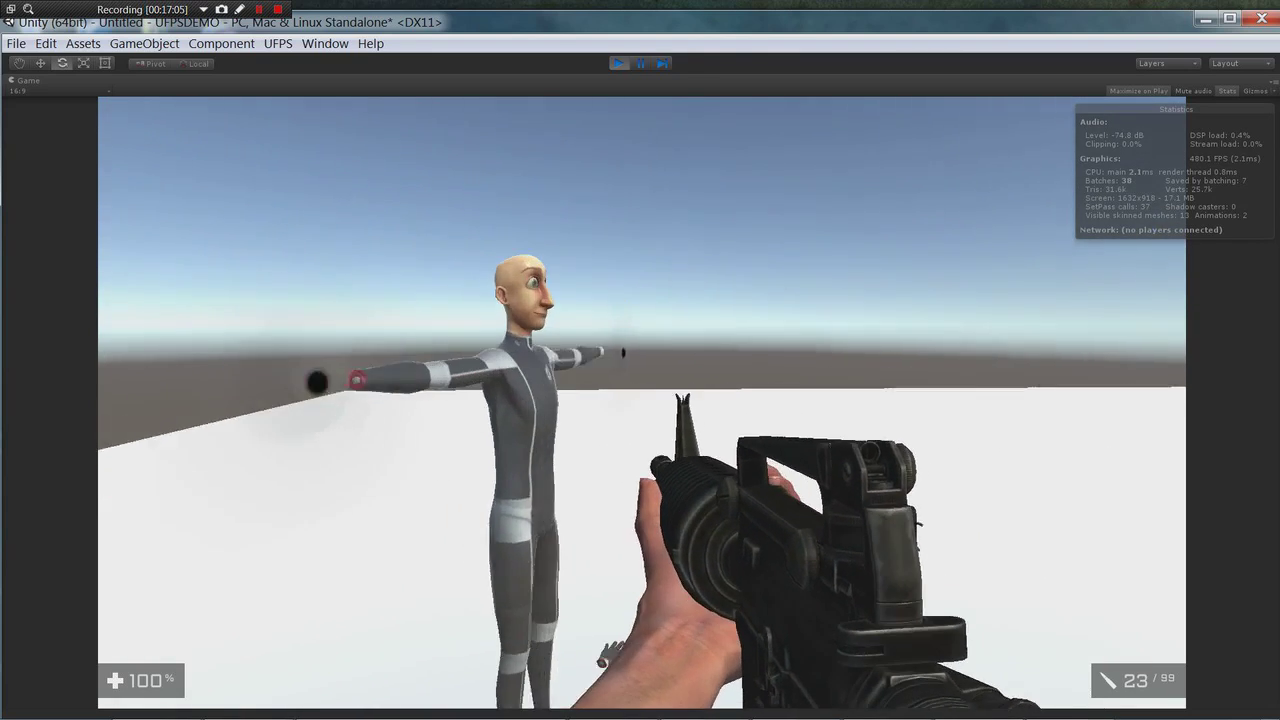
key(w)
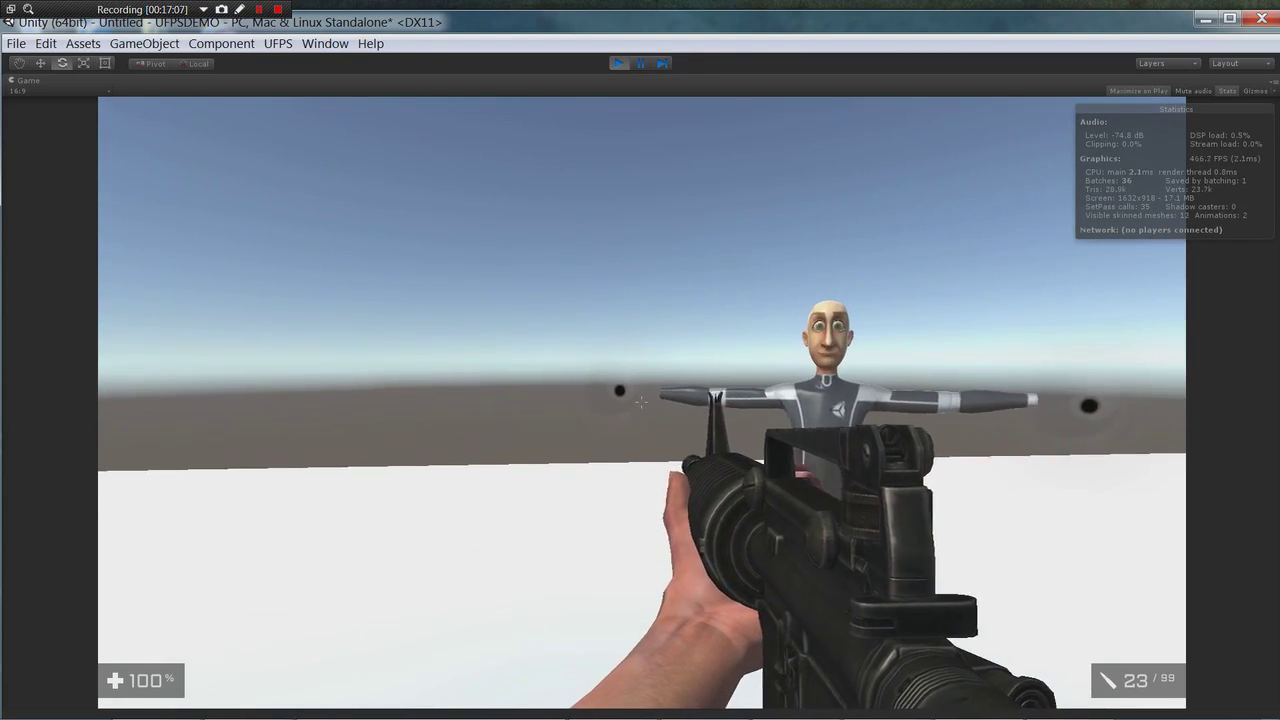
key(s)
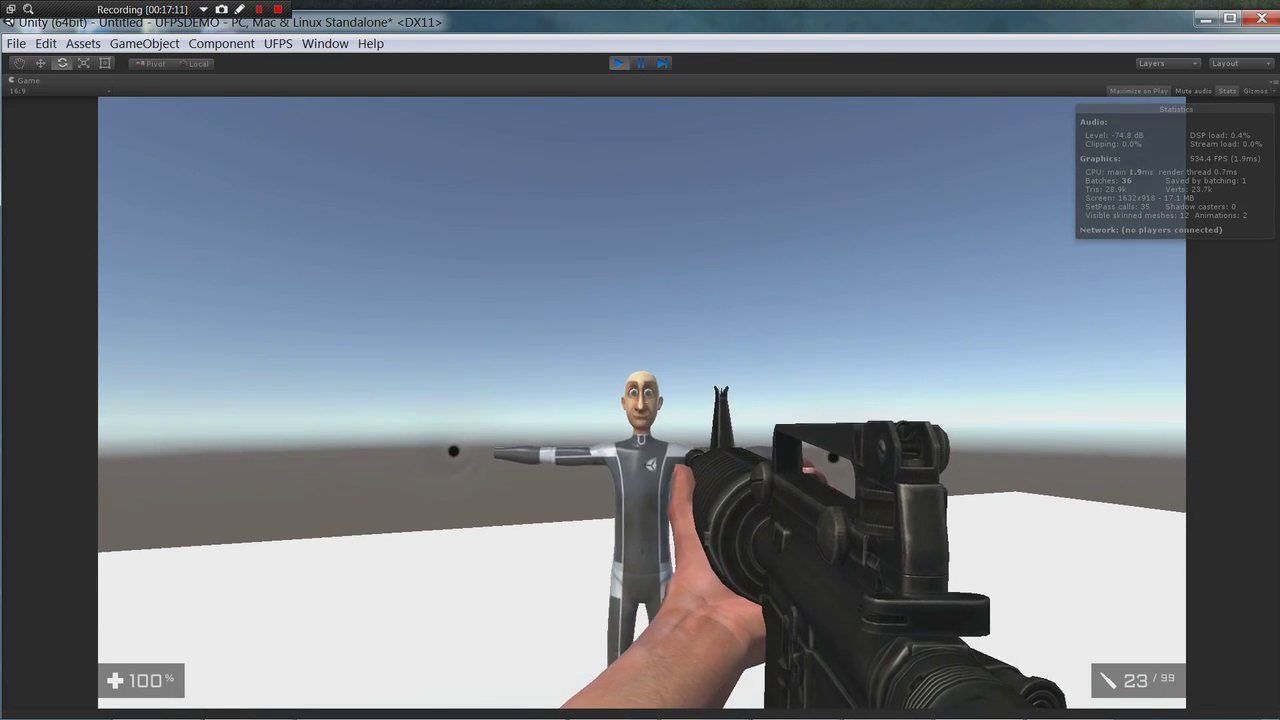
click(642, 402)
key(w)
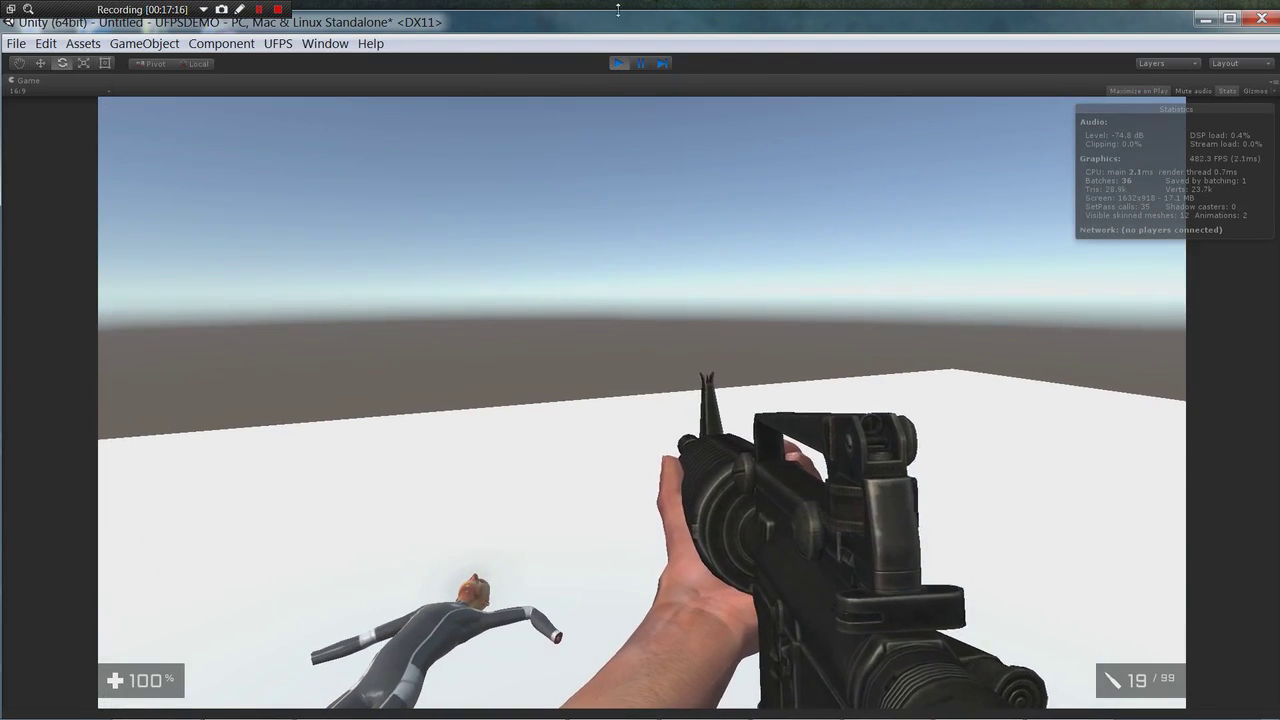
click(619, 63)
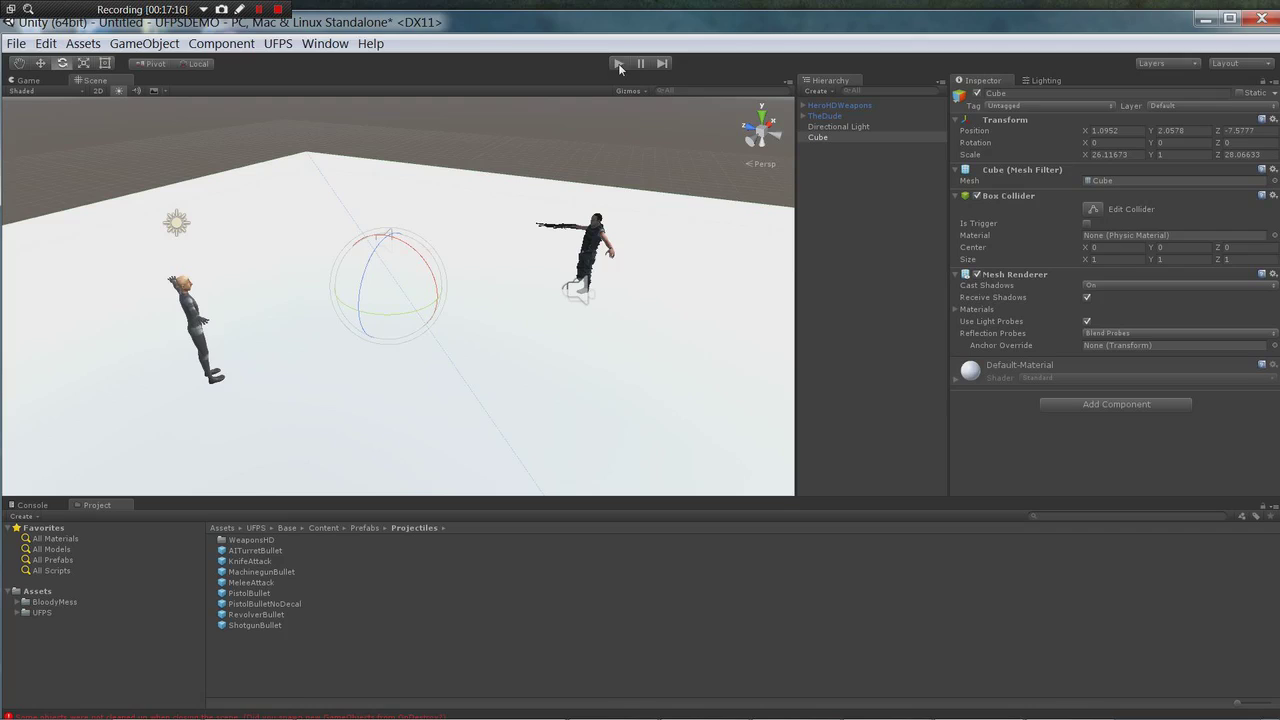
Restart the scene, approach TheDude, aim down the machine gun's sights at the head and fire a burst
key(ctrl+p)
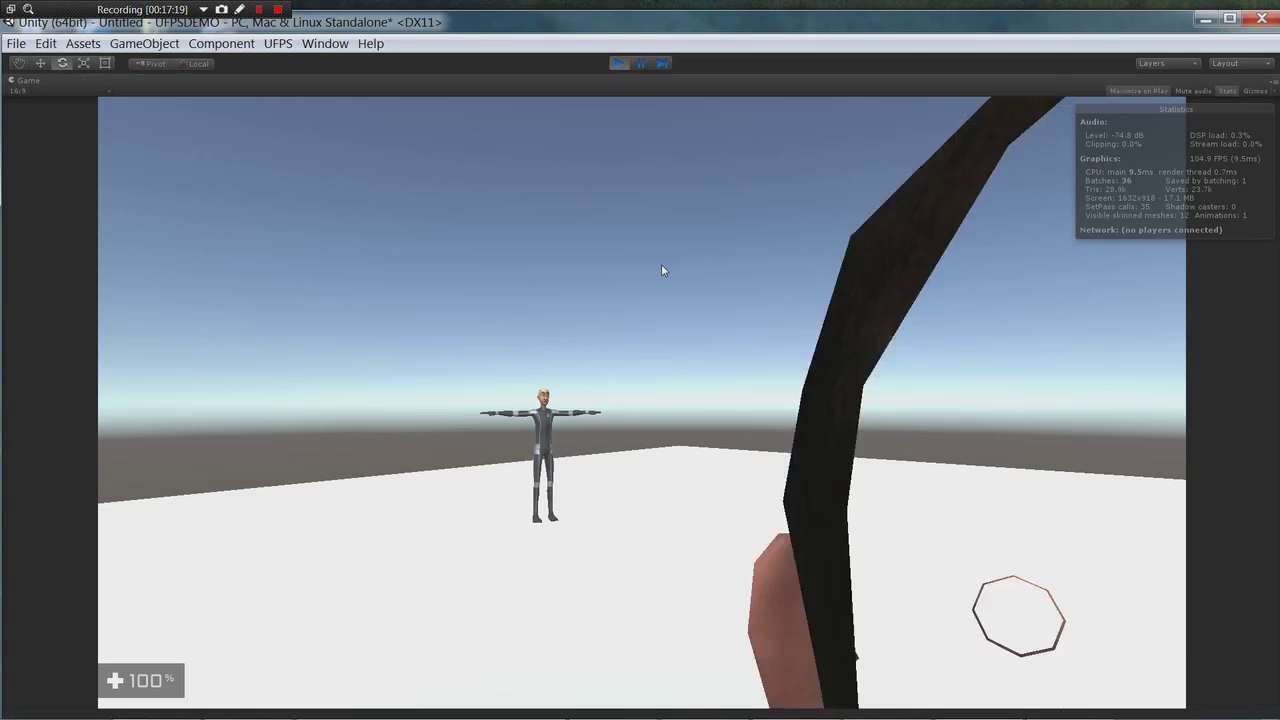
key(w)
key(w)
right_click(642, 403)
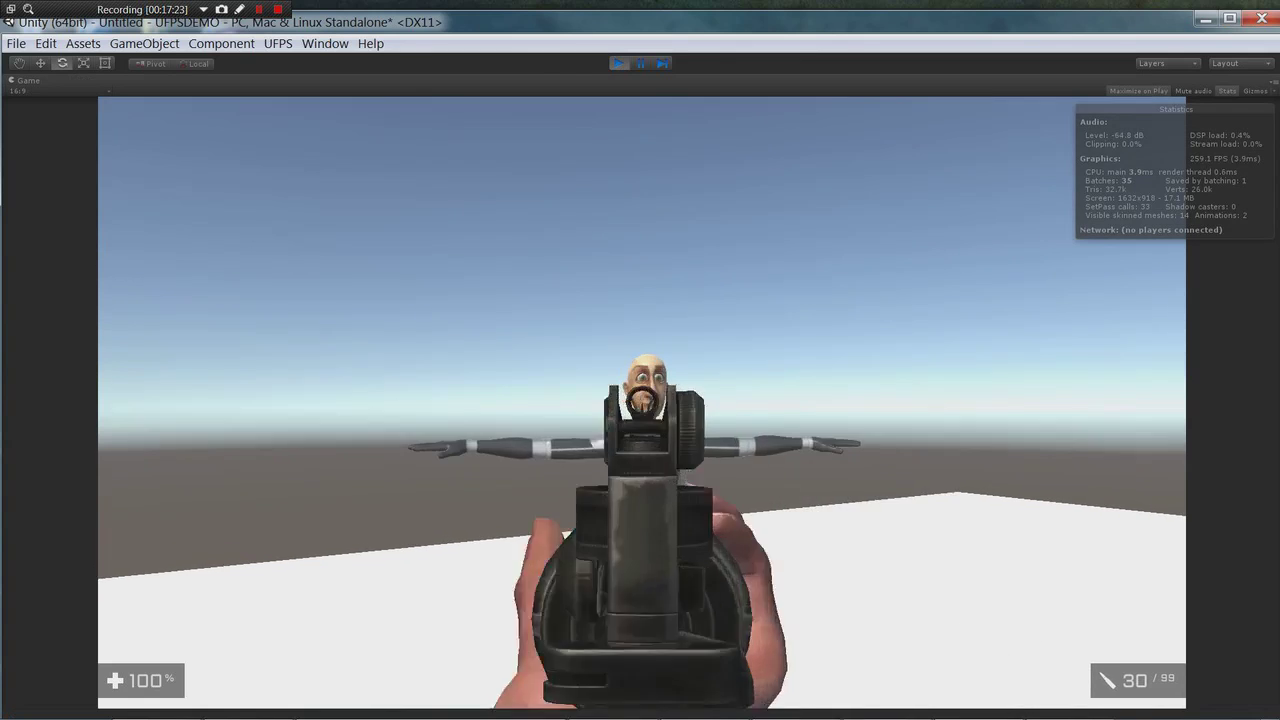
drag(642, 403, 642, 403)
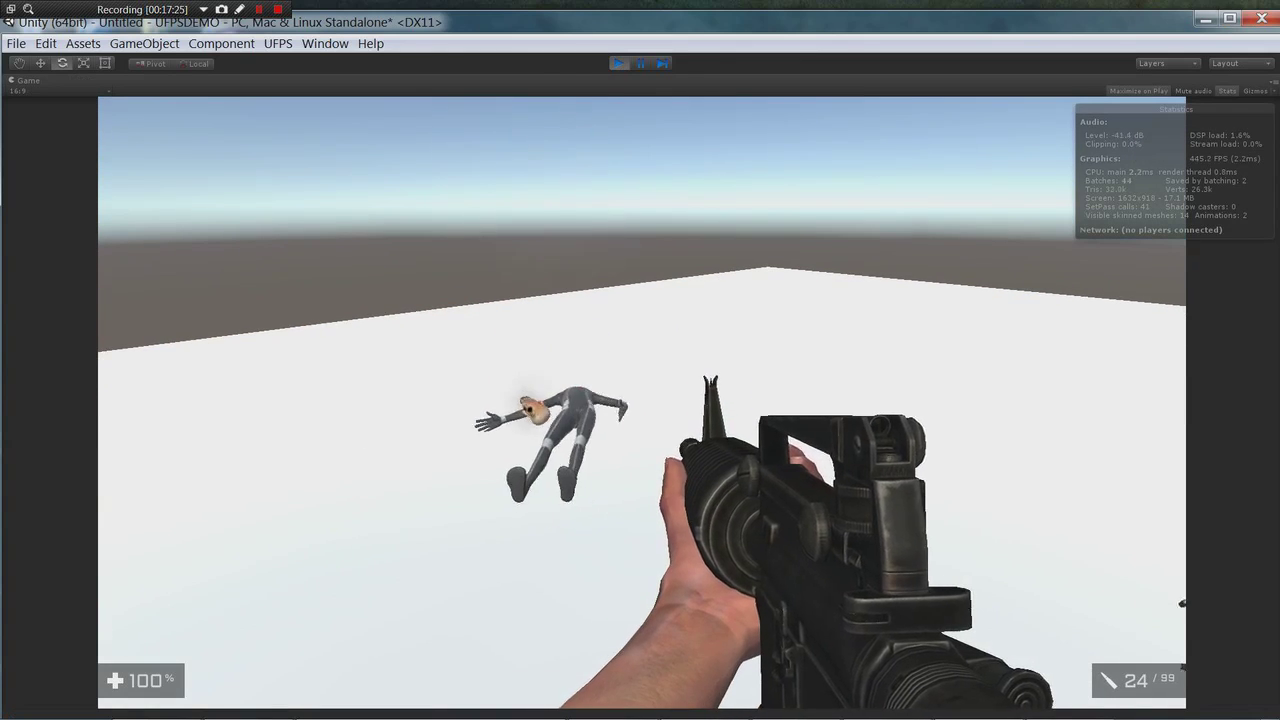